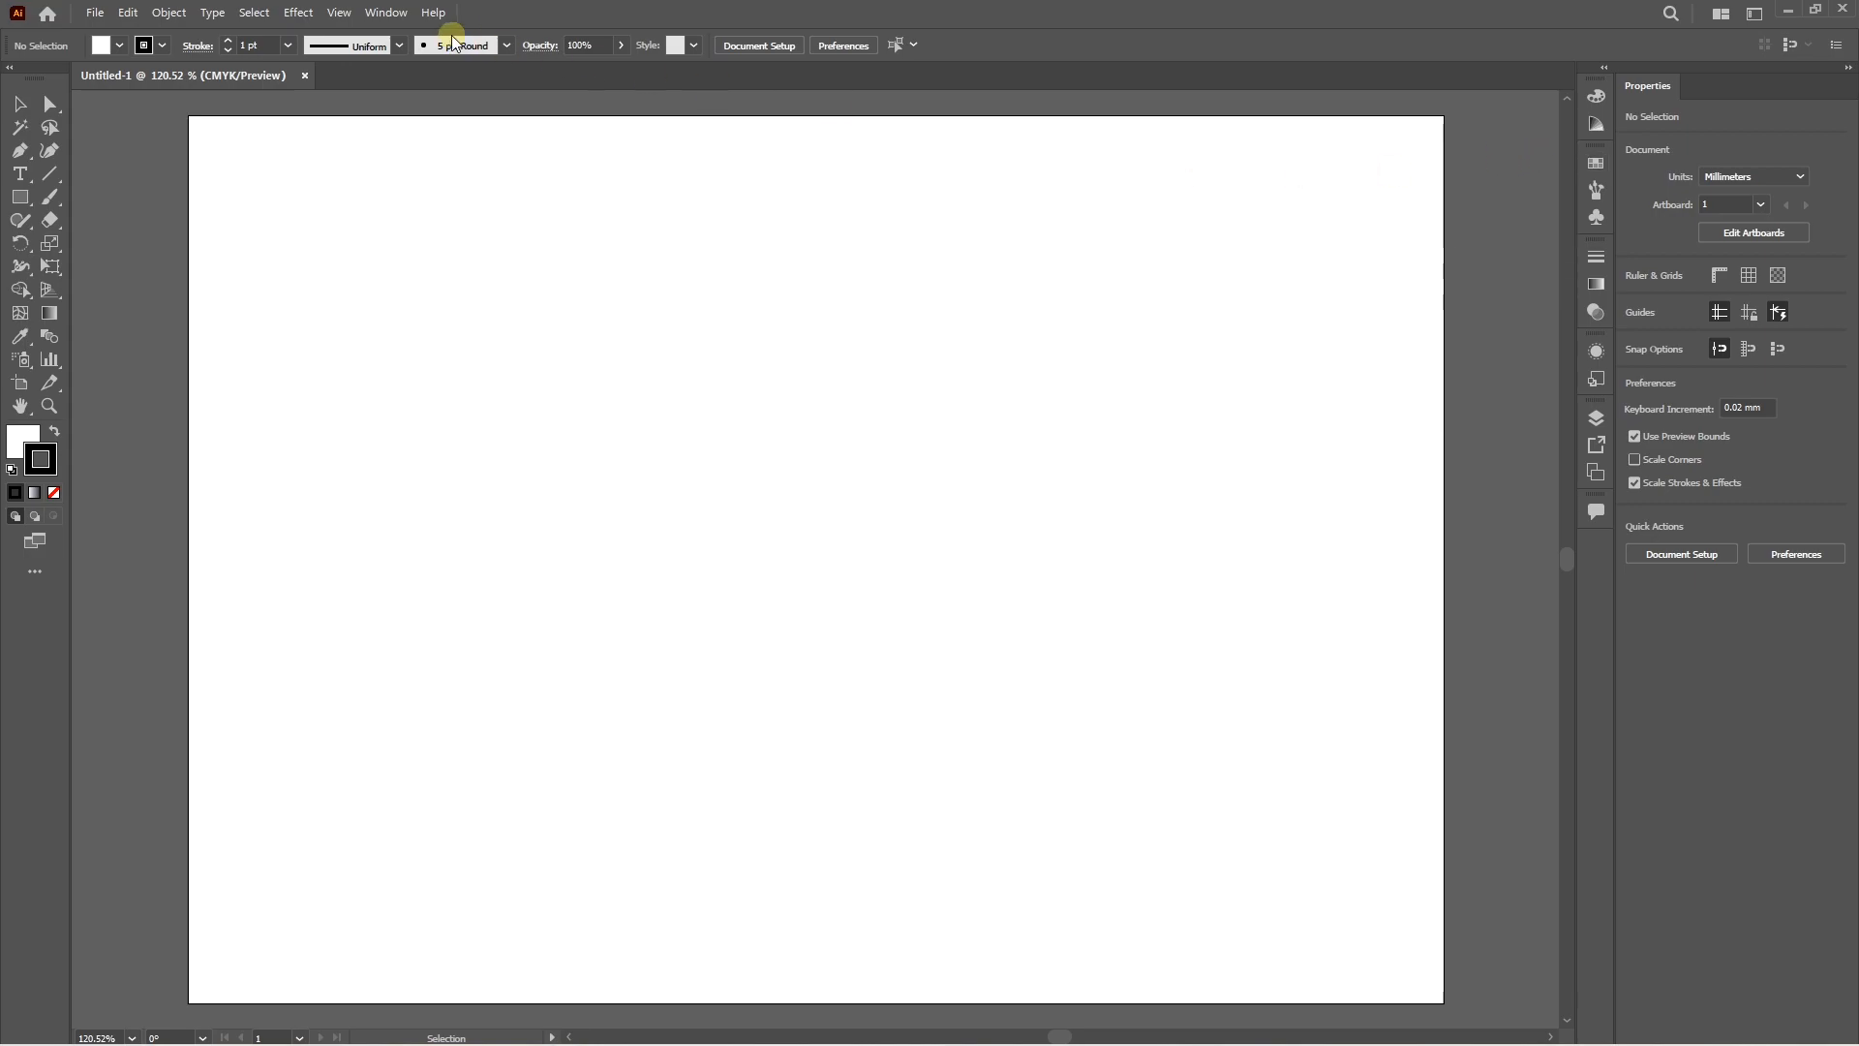
Display the complete set of document swatches in an enlarged view and set the stroke color to red.
{"action": "left_click", "coordinate": [385, 12]}
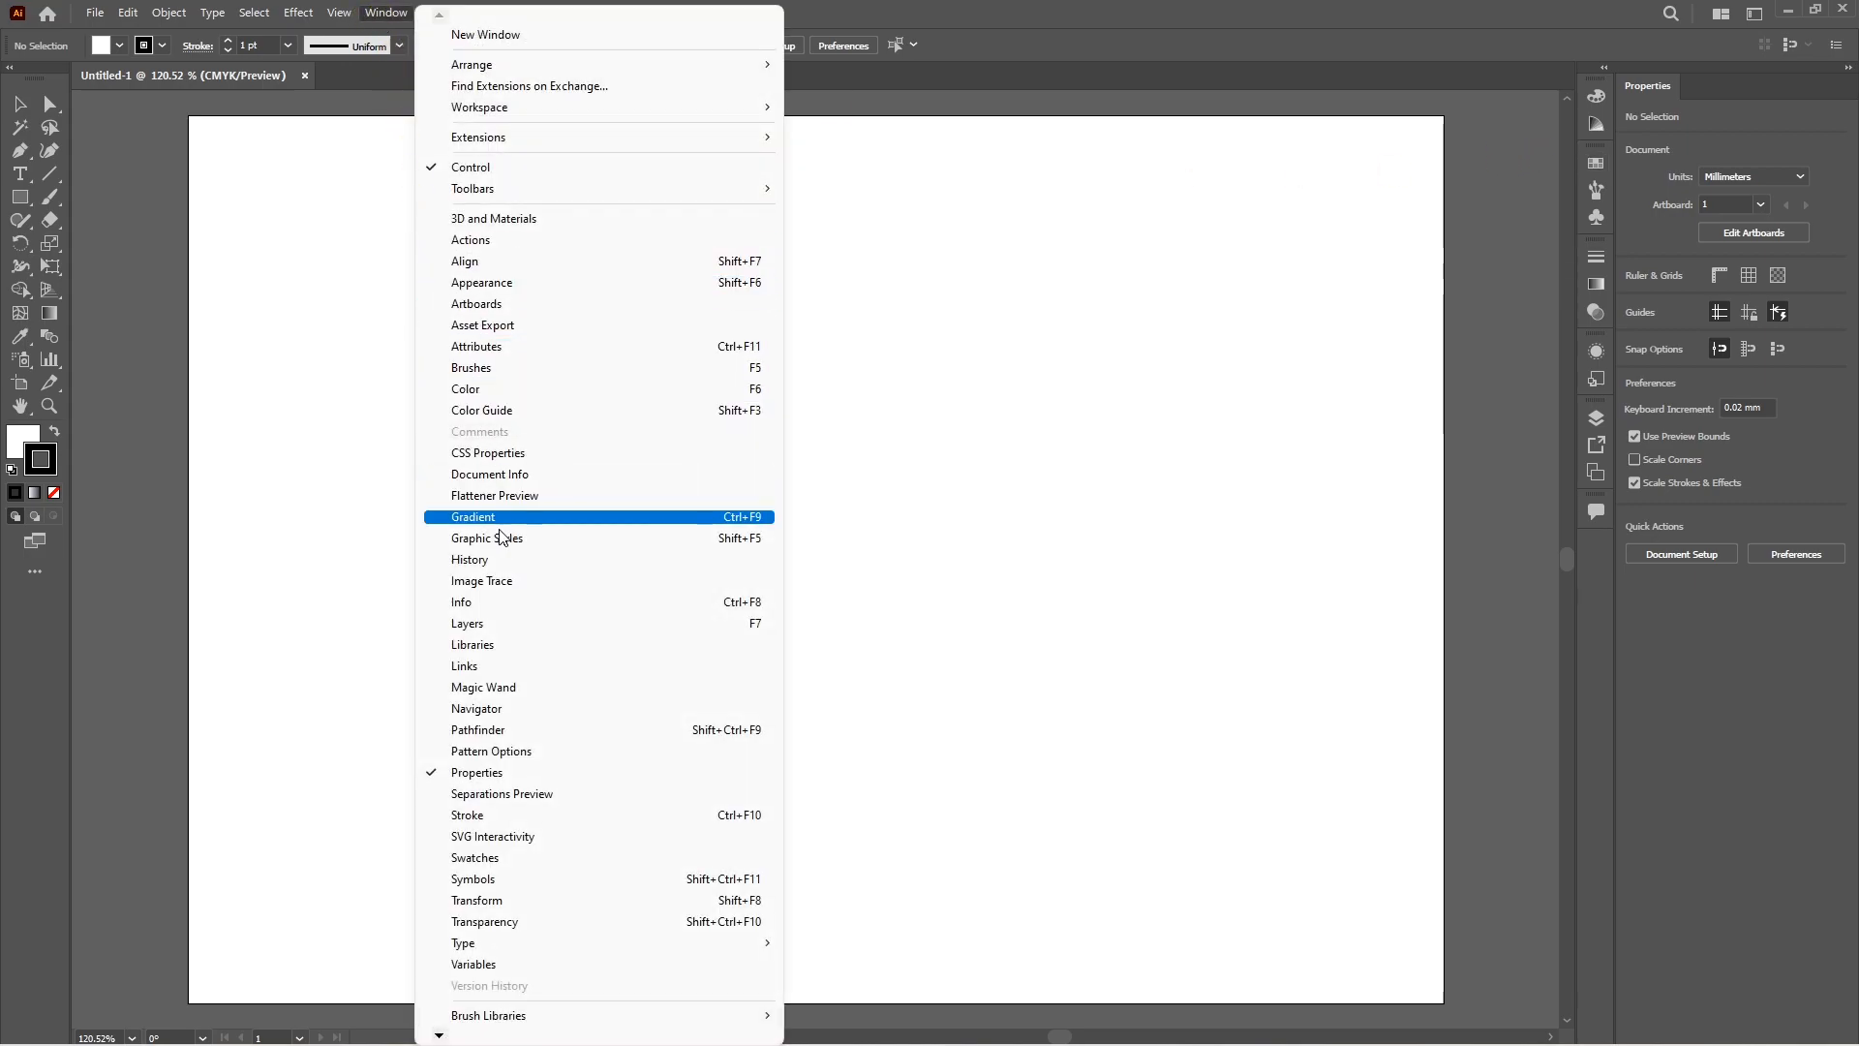
{"action": "left_click", "coordinate": [475, 857]}
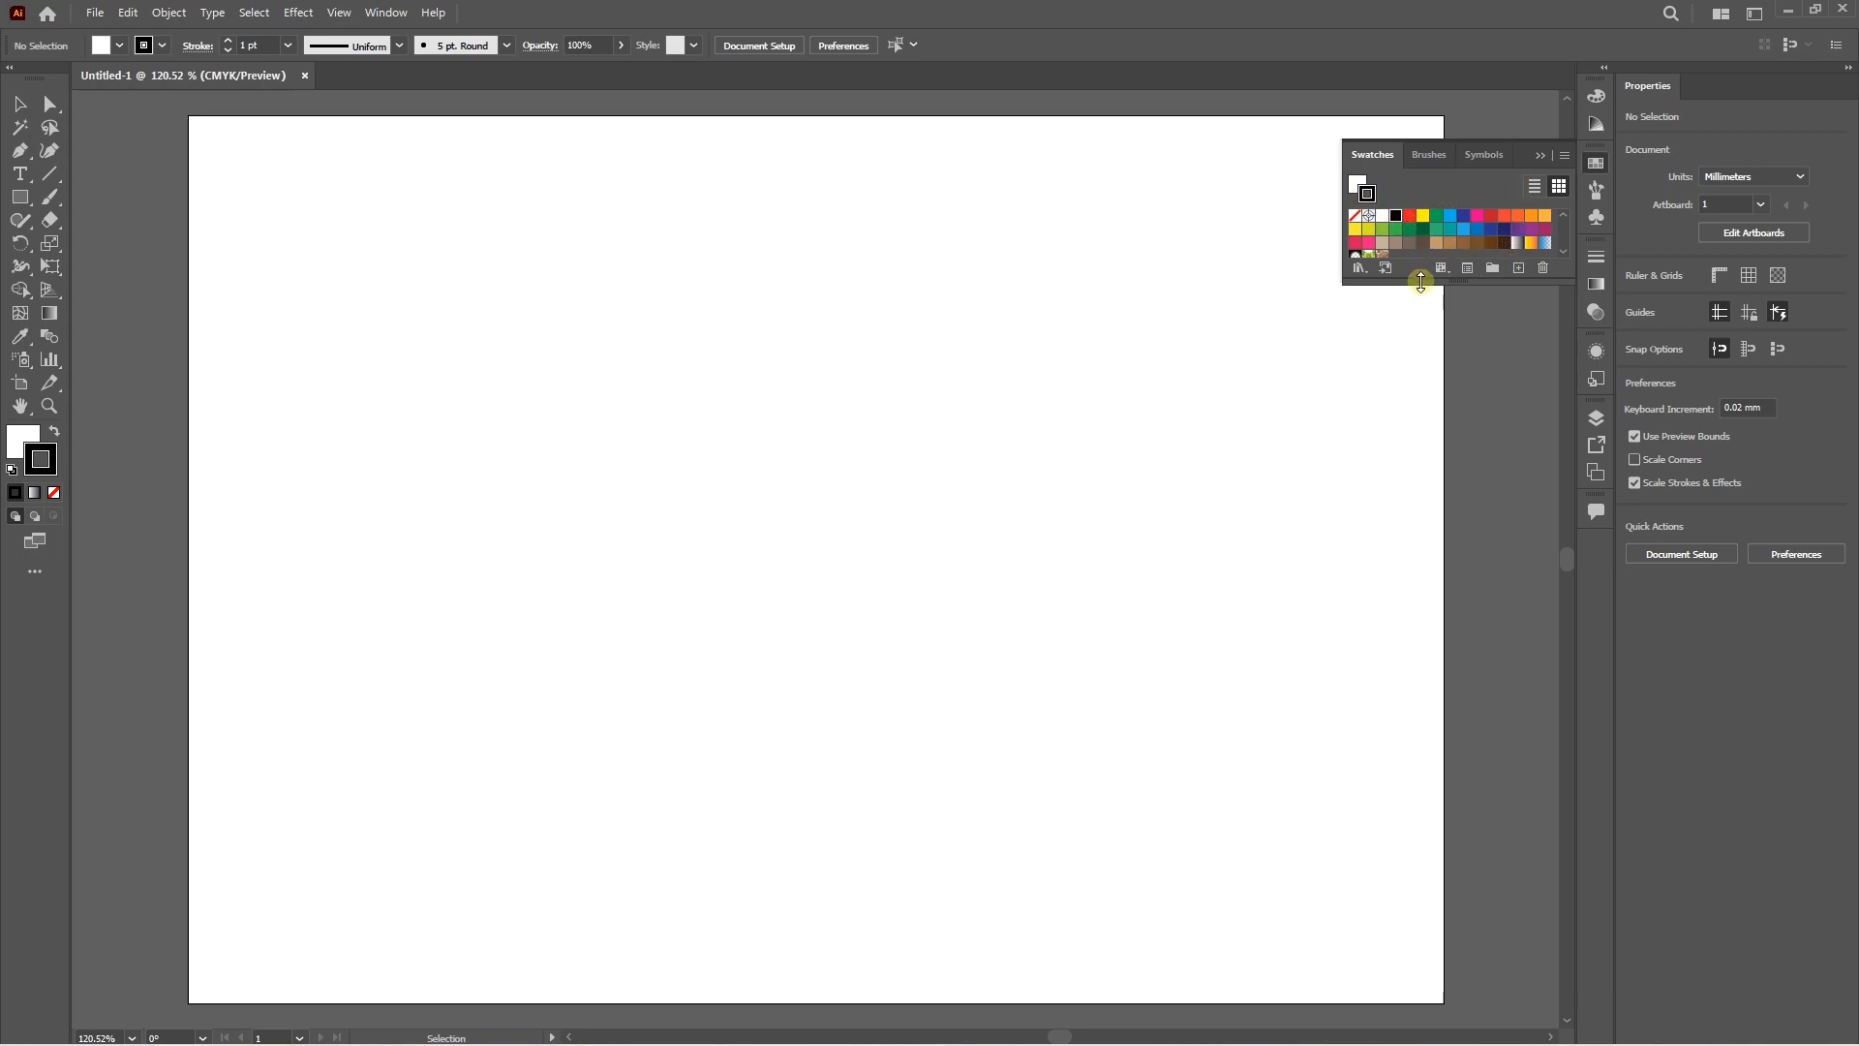
{"action": "left_click_drag", "start_coordinate": [1421, 282], "coordinate": [1426, 374]}
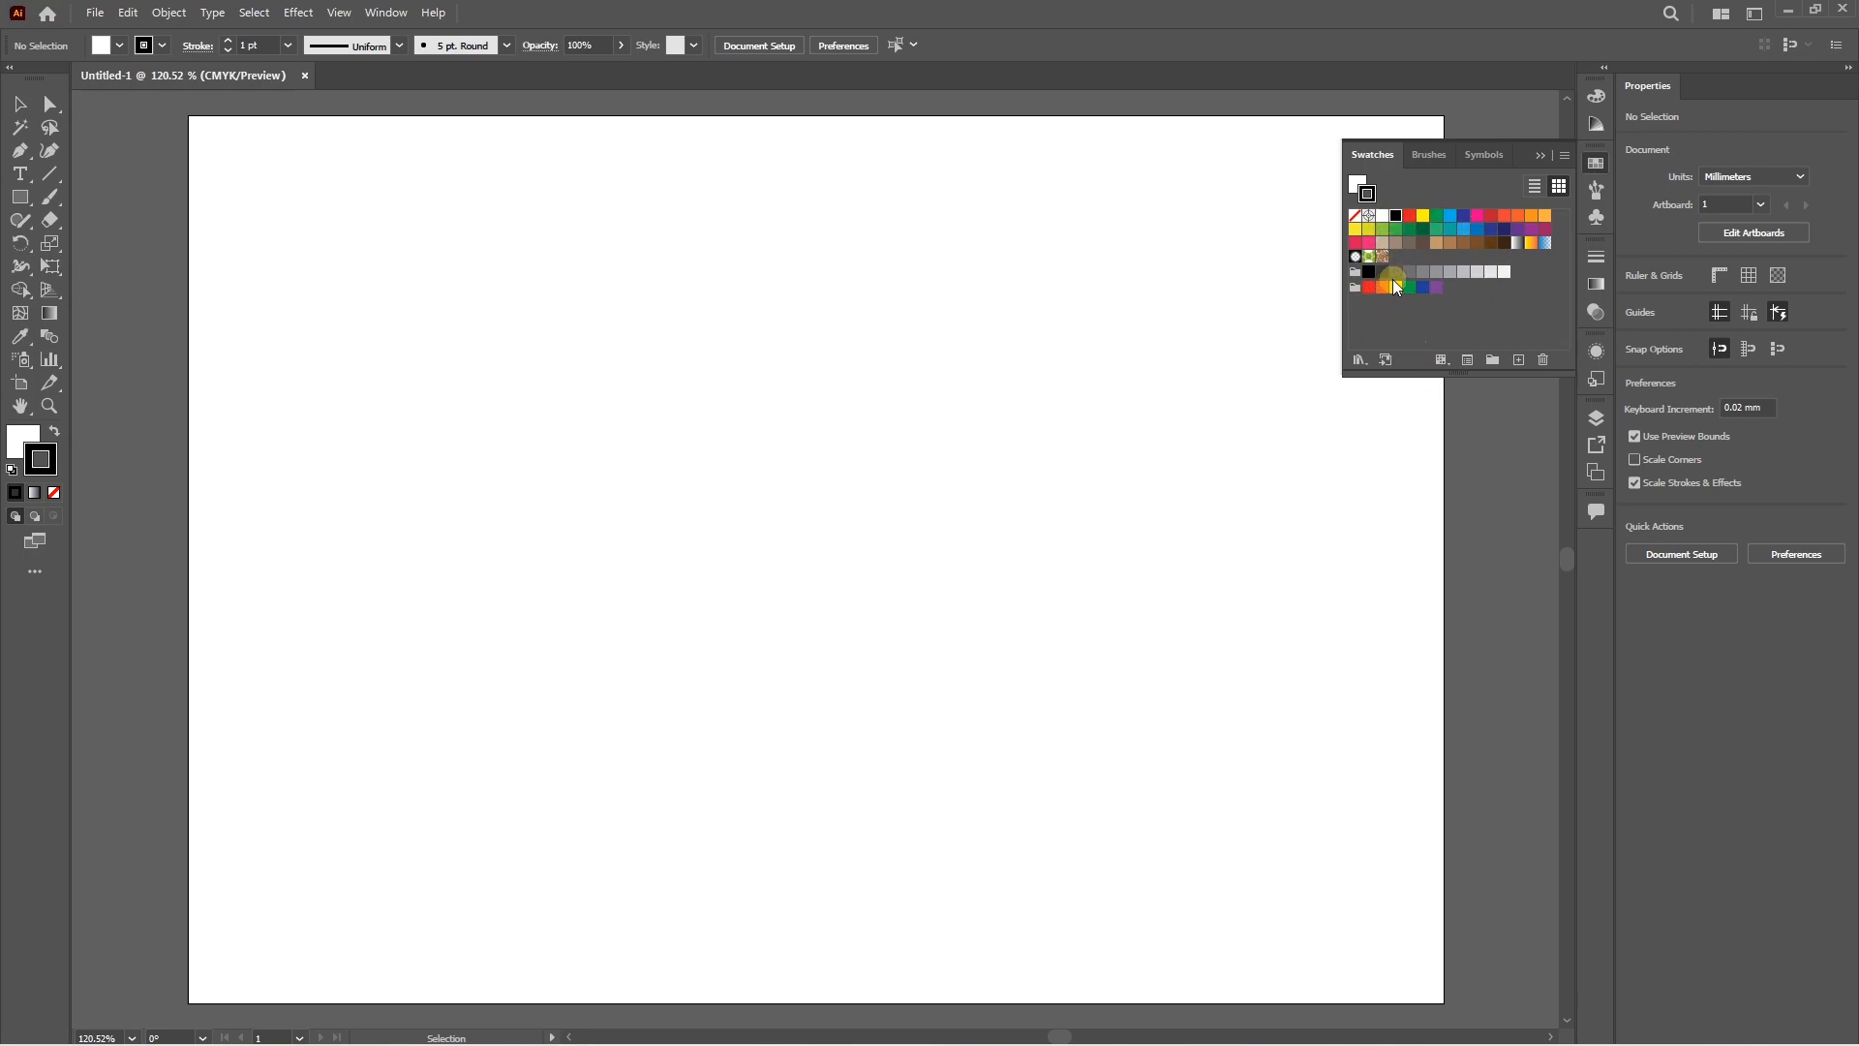
{"action": "mouse_move", "coordinate": [1394, 284]}
{"action": "left_mouse_down"}
{"action": "mouse_move", "coordinate": [1119, 306]}
{"action": "mouse_move", "coordinate": [48, 465]}
{"action": "left_mouse_up"}
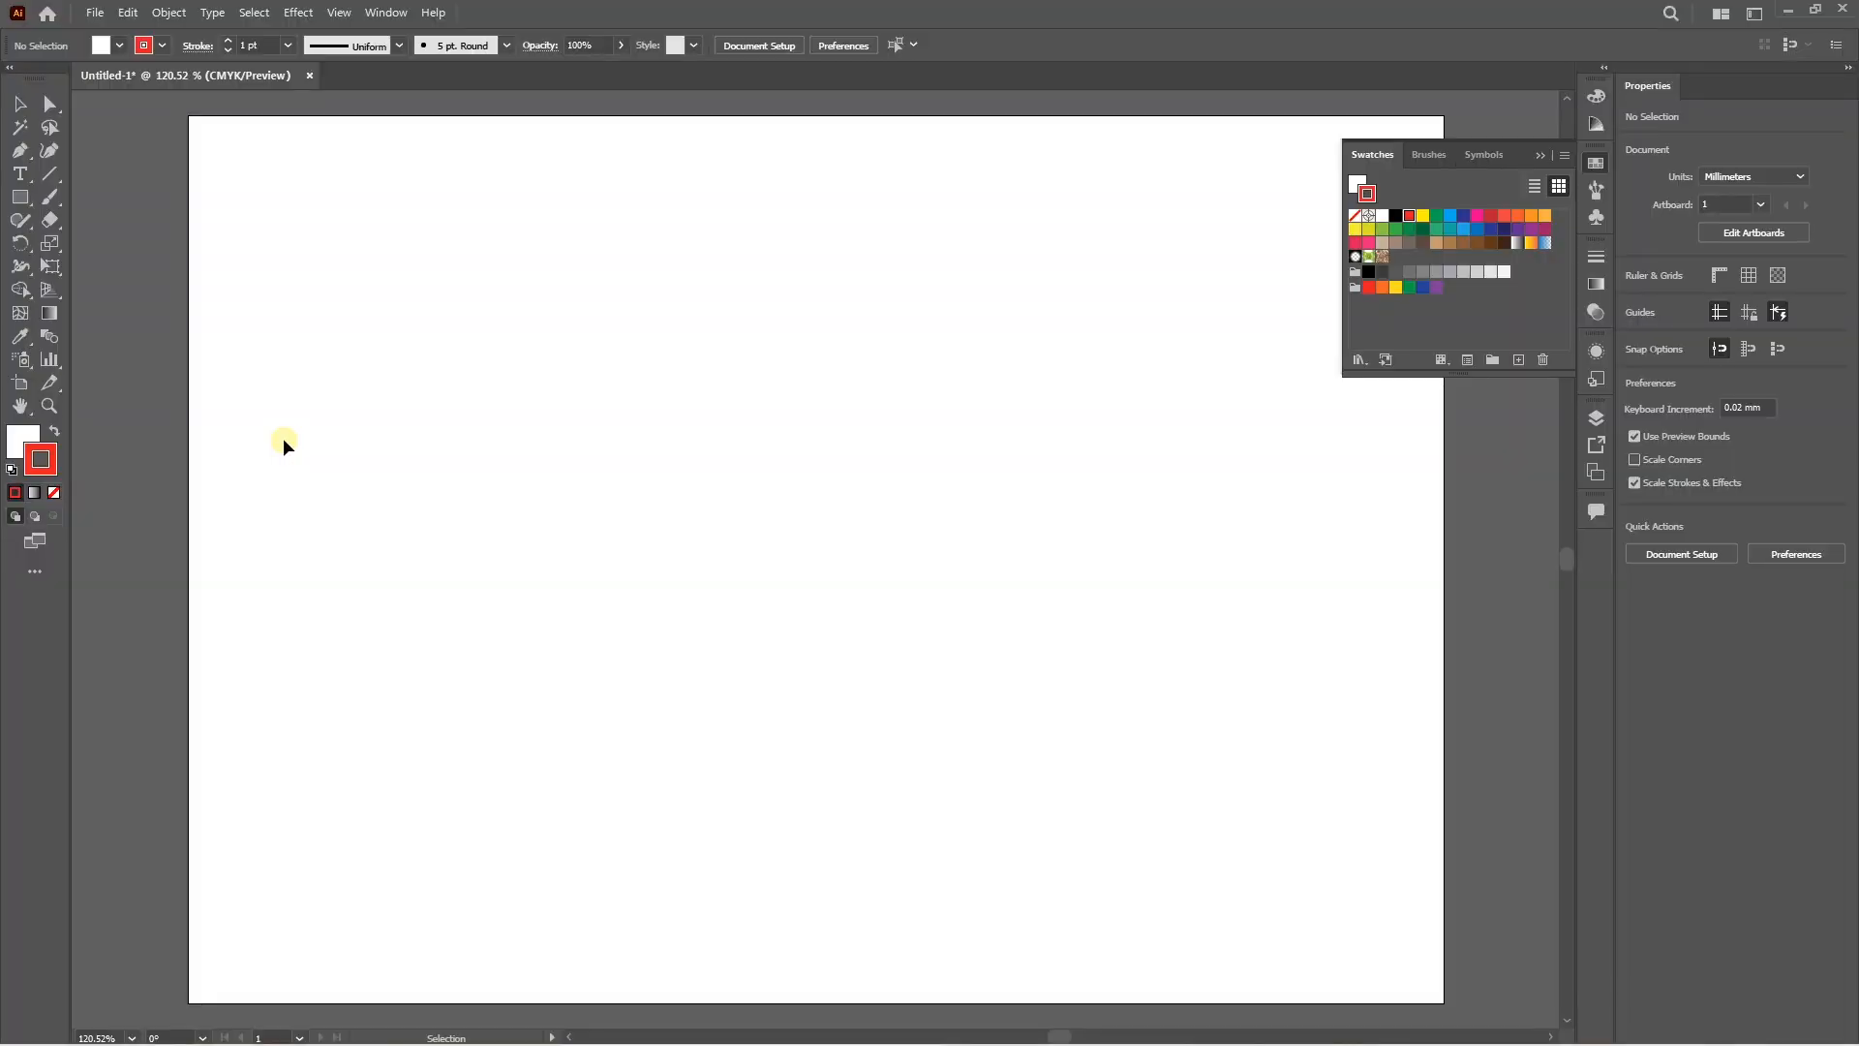
Draw a rectangle about 108 by 67 mm on the artboard with a white fill and red stroke.
{"action": "left_click", "coordinate": [19, 197]}
{"action": "left_click_drag", "start_coordinate": [452, 353], "coordinate": [909, 635]}
{"action": "key", "text": "v"}
{"action": "left_click", "coordinate": [432, 519]}
{"action": "scroll", "coordinate": [451, 522], "scroll_direction": "up", "scroll_amount": 3}
{"action": "scroll", "coordinate": [451, 528], "scroll_direction": "up", "scroll_amount": 2}
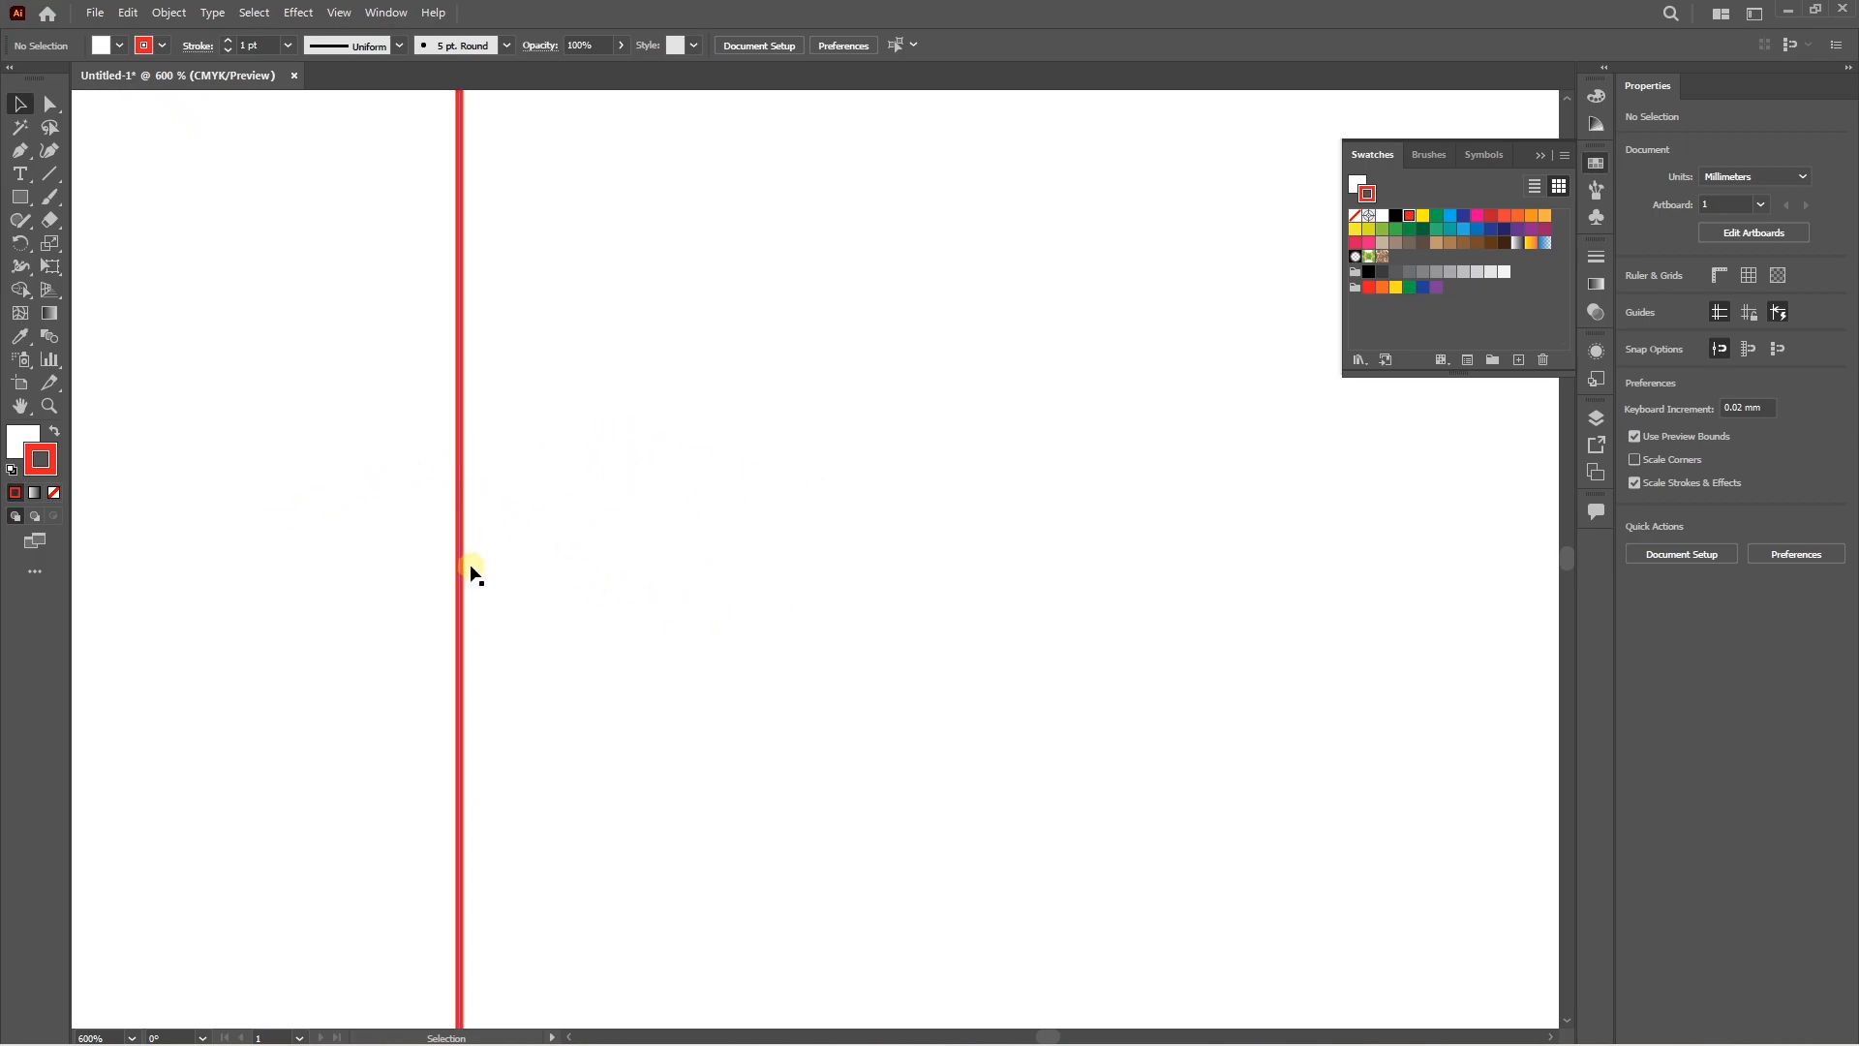
{"action": "scroll", "coordinate": [458, 492], "scroll_direction": "down", "scroll_amount": 3}
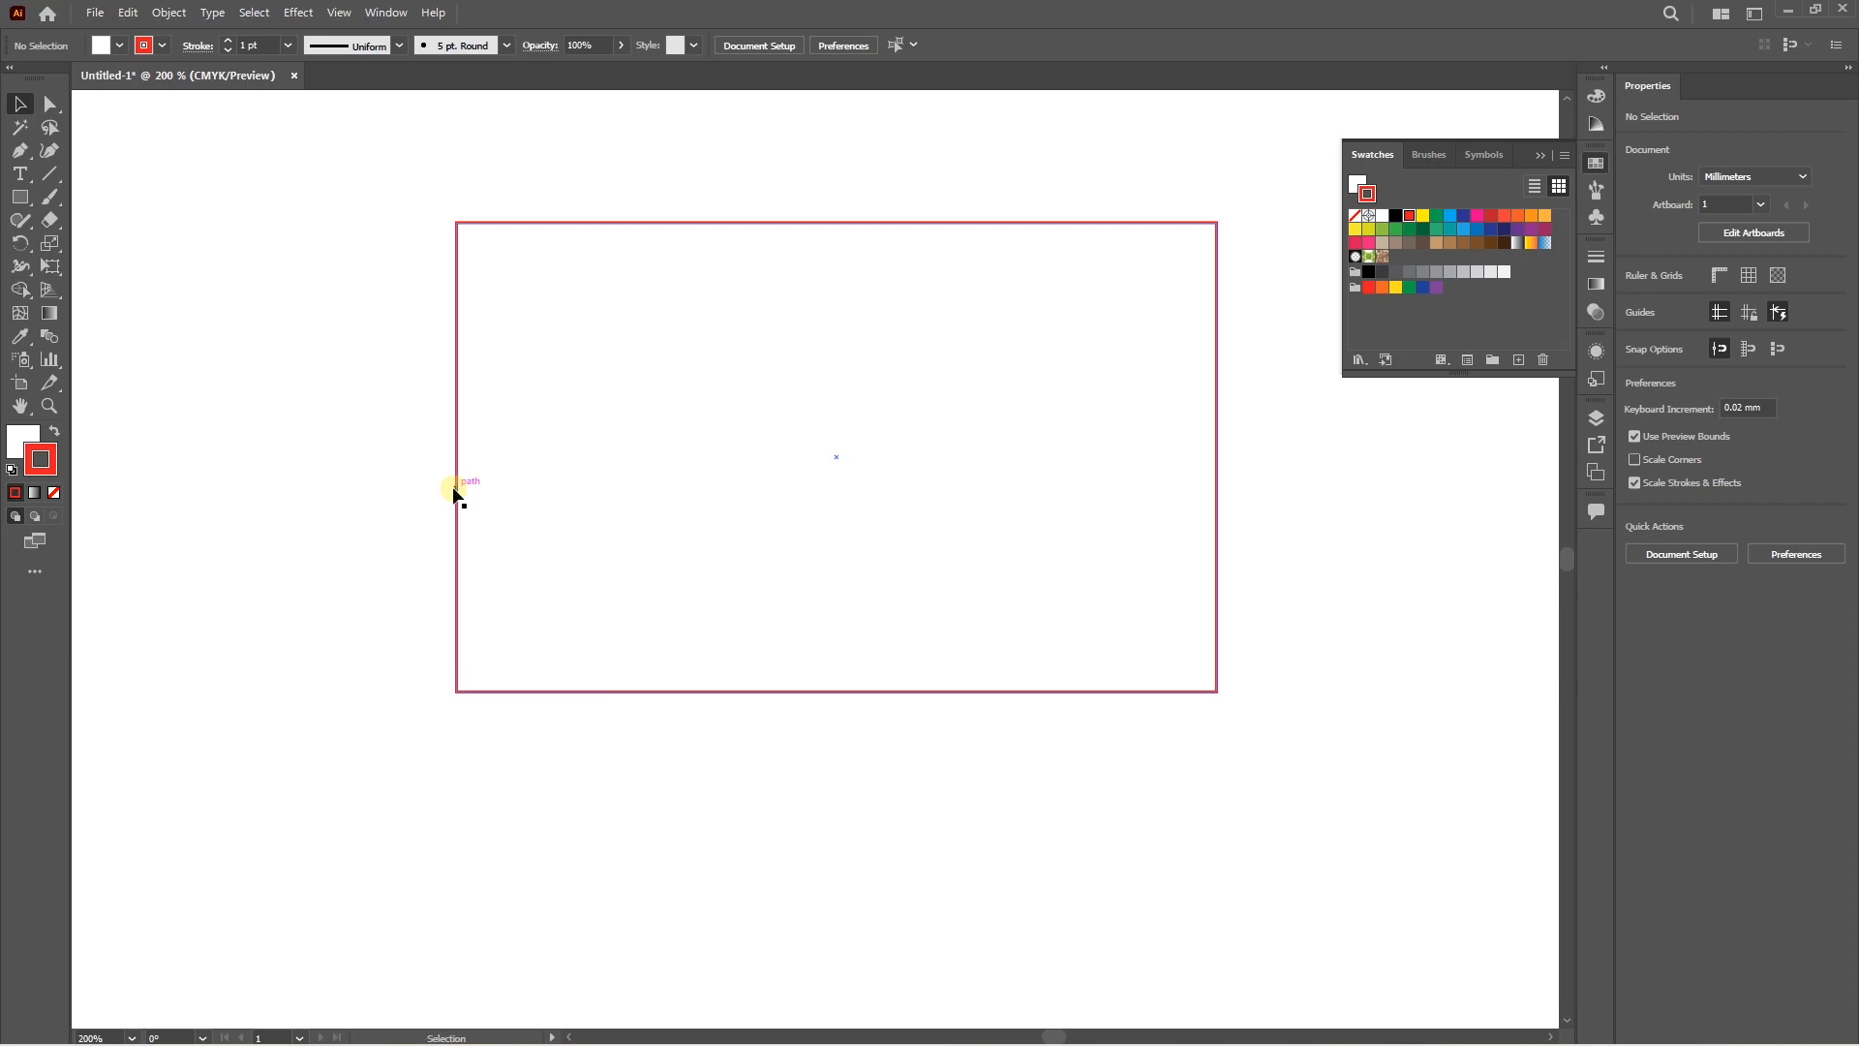
Try other swatch colors on the rectangle's stroke and set it back to red.
{"action": "left_click", "coordinate": [601, 412]}
{"action": "left_click", "coordinate": [1437, 228]}
{"action": "left_click", "coordinate": [1410, 243]}
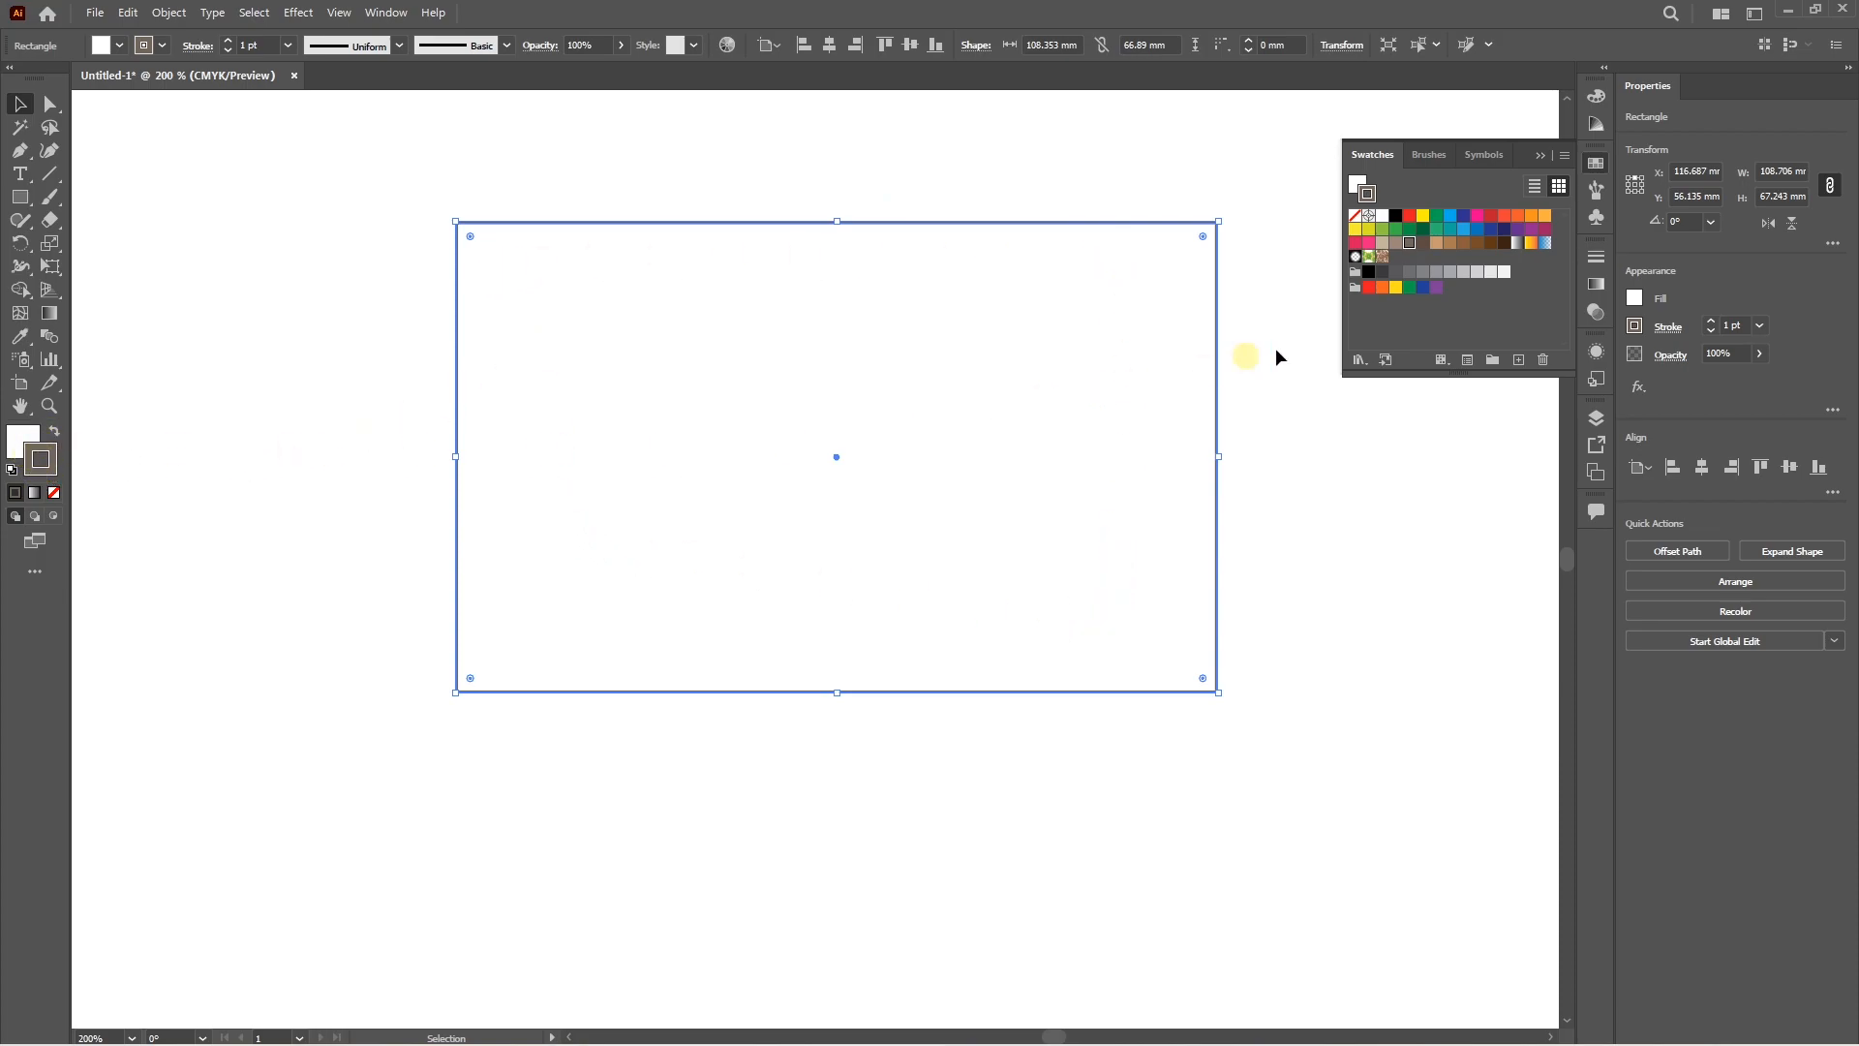
{"action": "left_click", "coordinate": [1410, 215]}
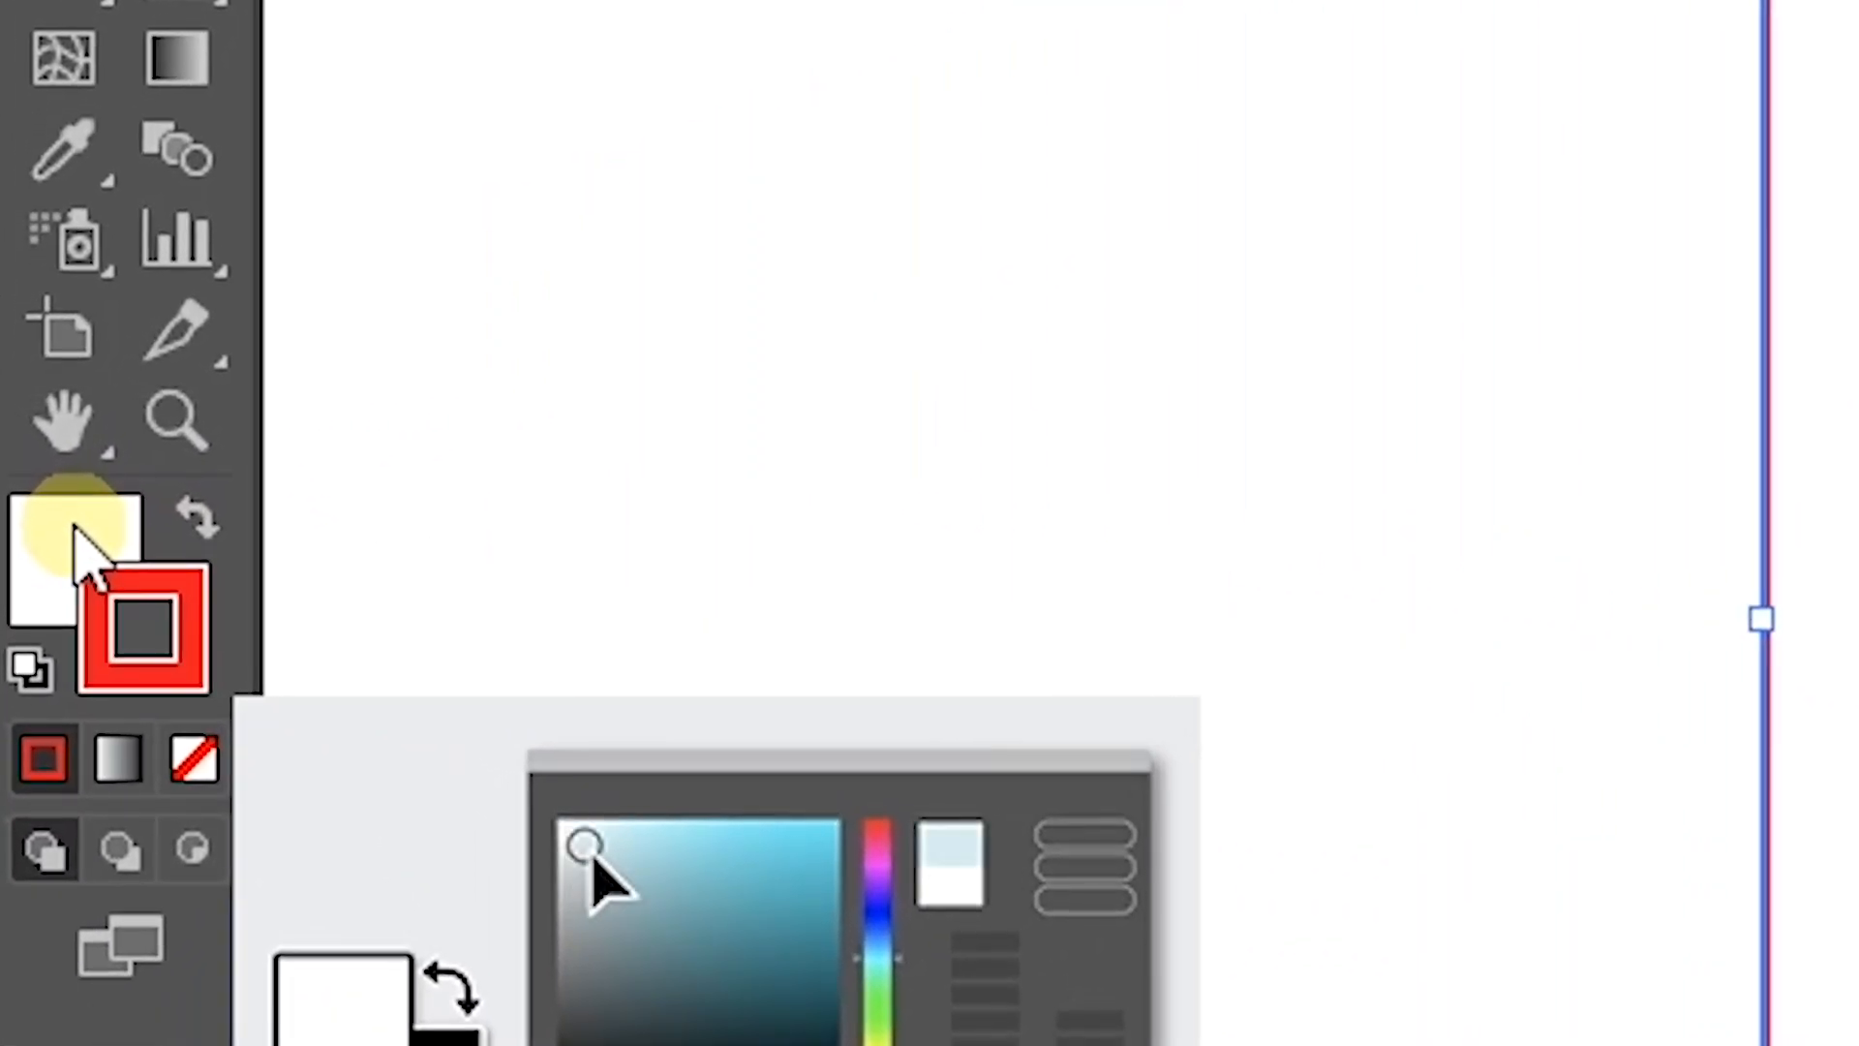
Toggle the active color attribute between fill and stroke several times, ending with the fill active.
{"action": "left_click", "coordinate": [75, 531]}
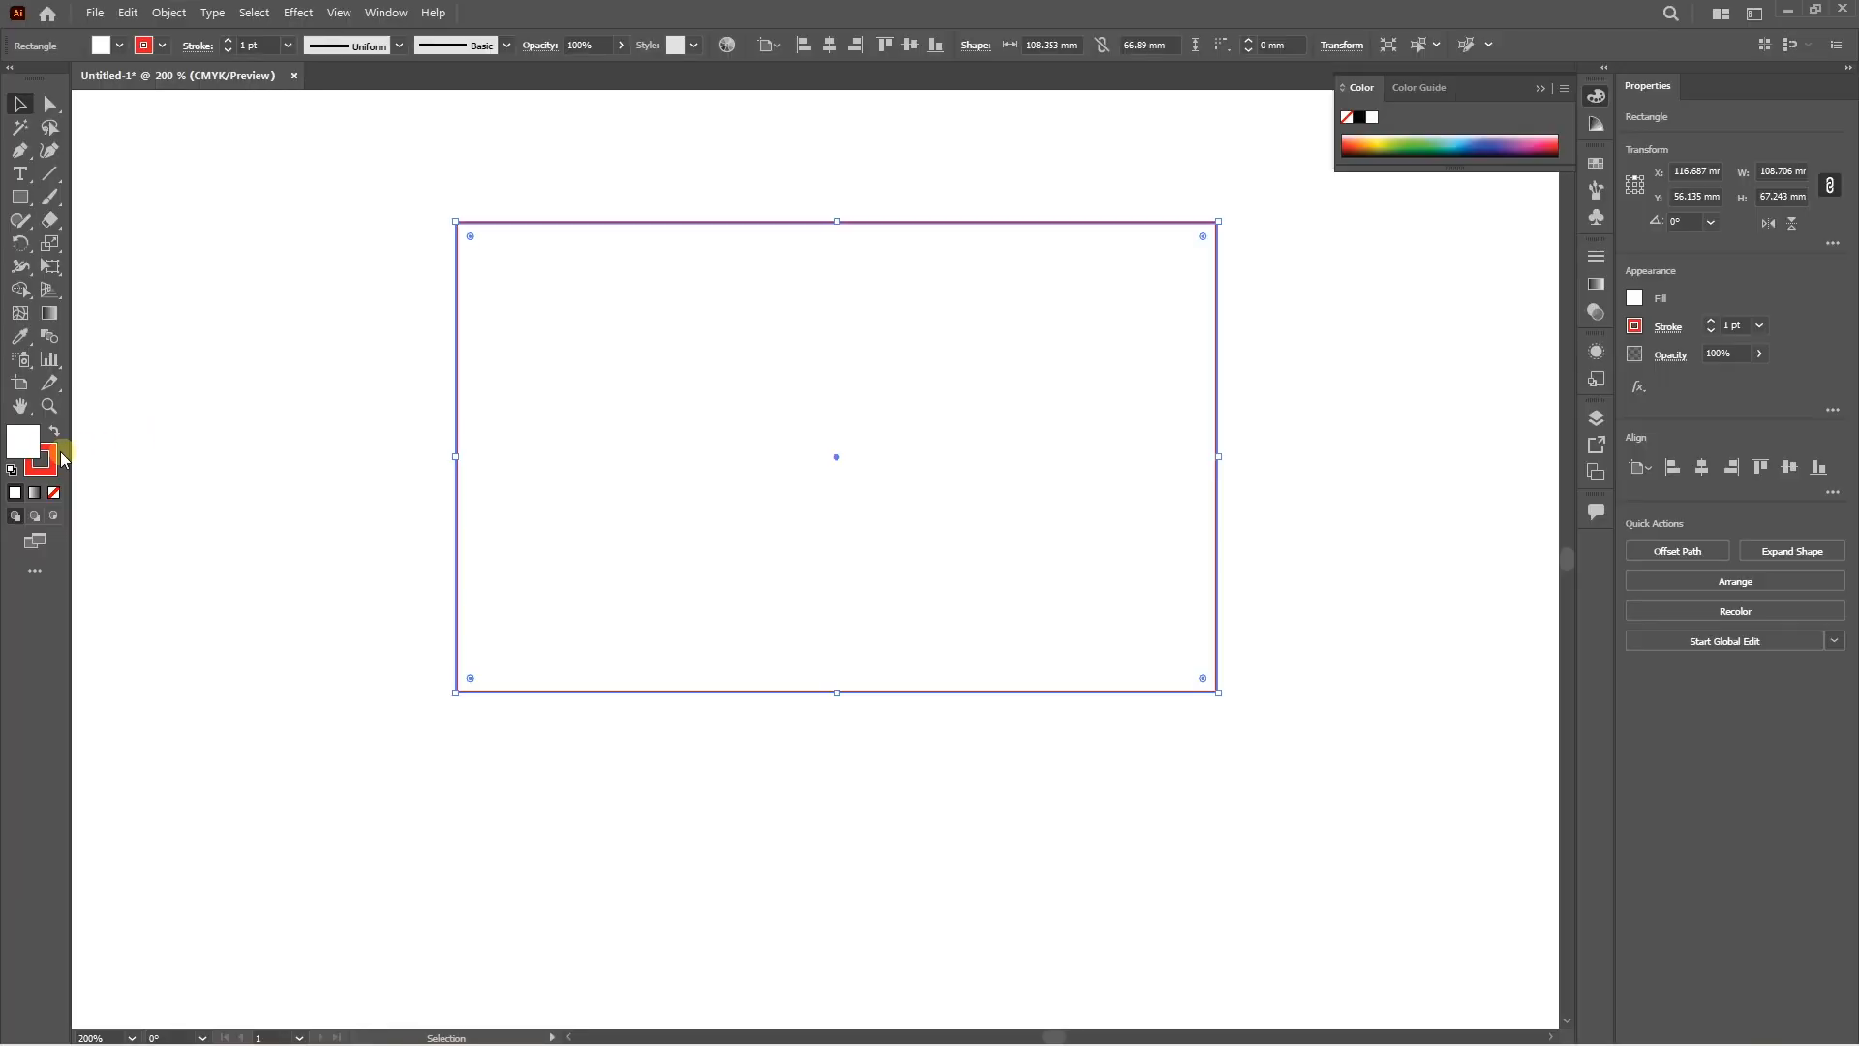
{"action": "left_click", "coordinate": [199, 647]}
{"action": "key", "text": "x"}
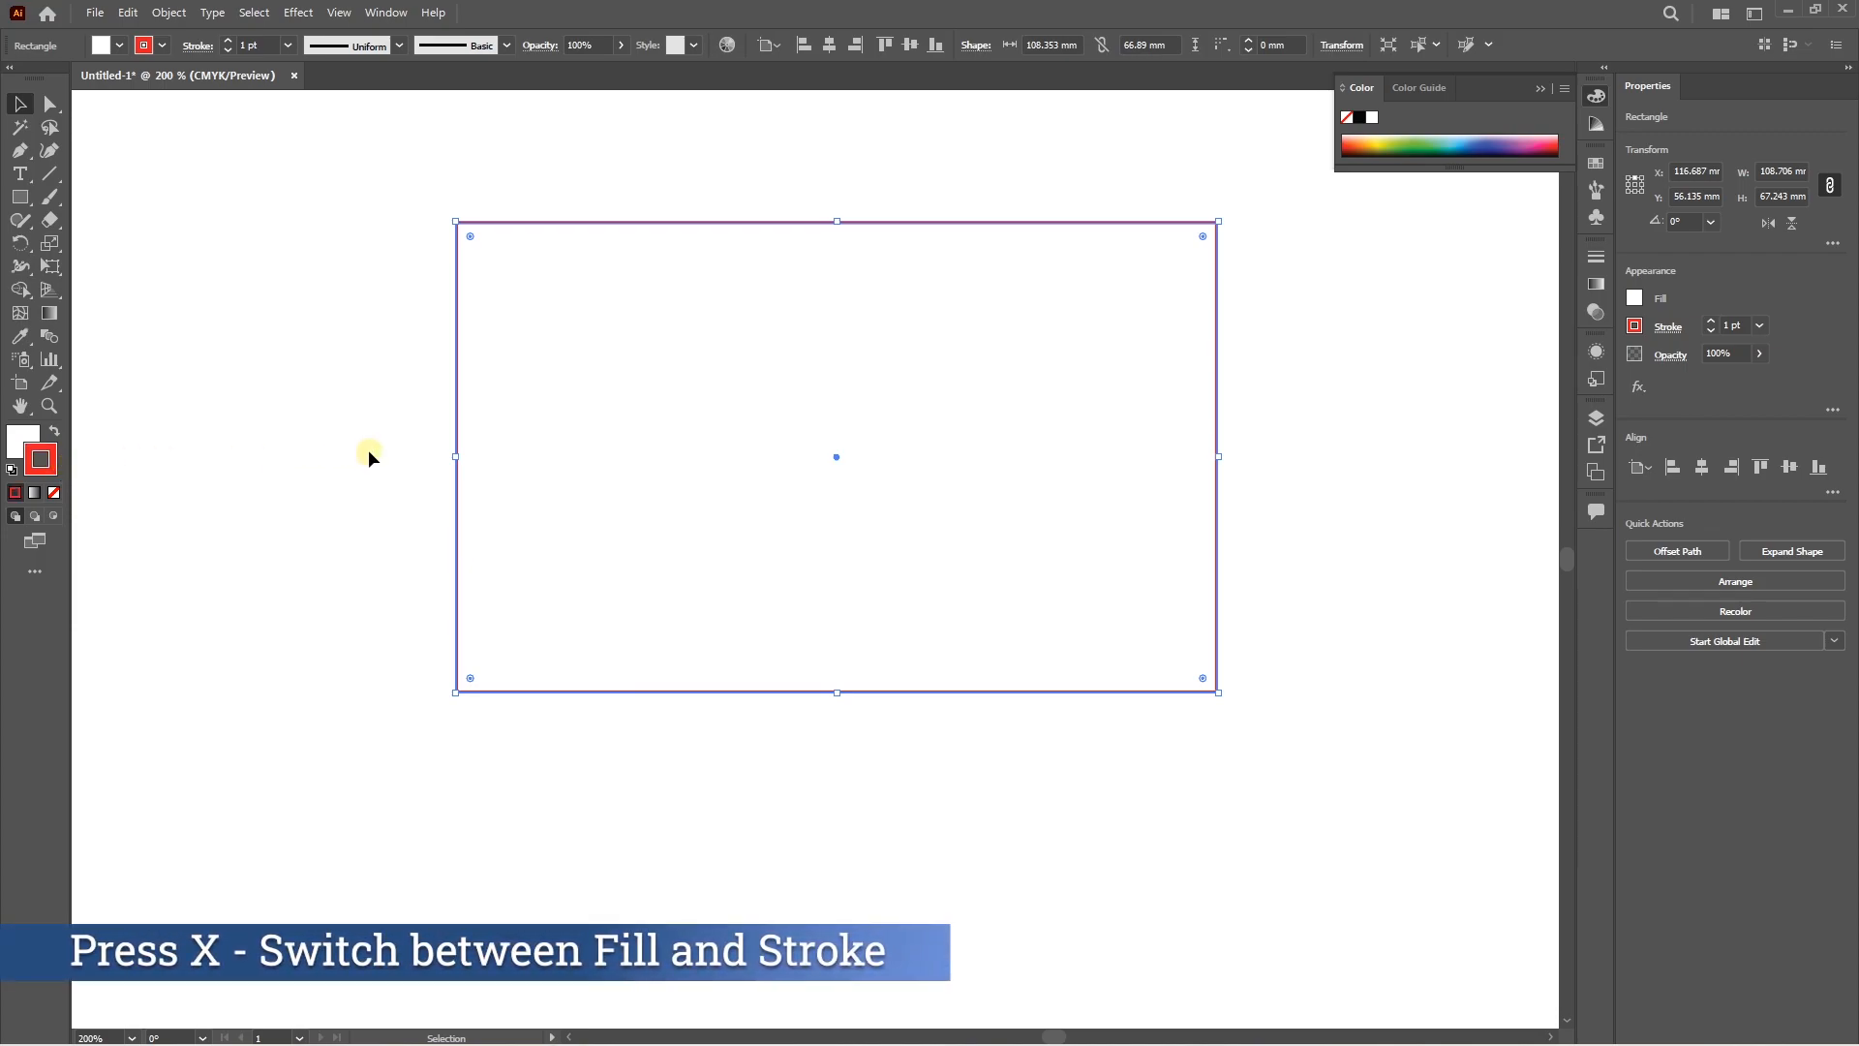
{"action": "key", "text": "x"}
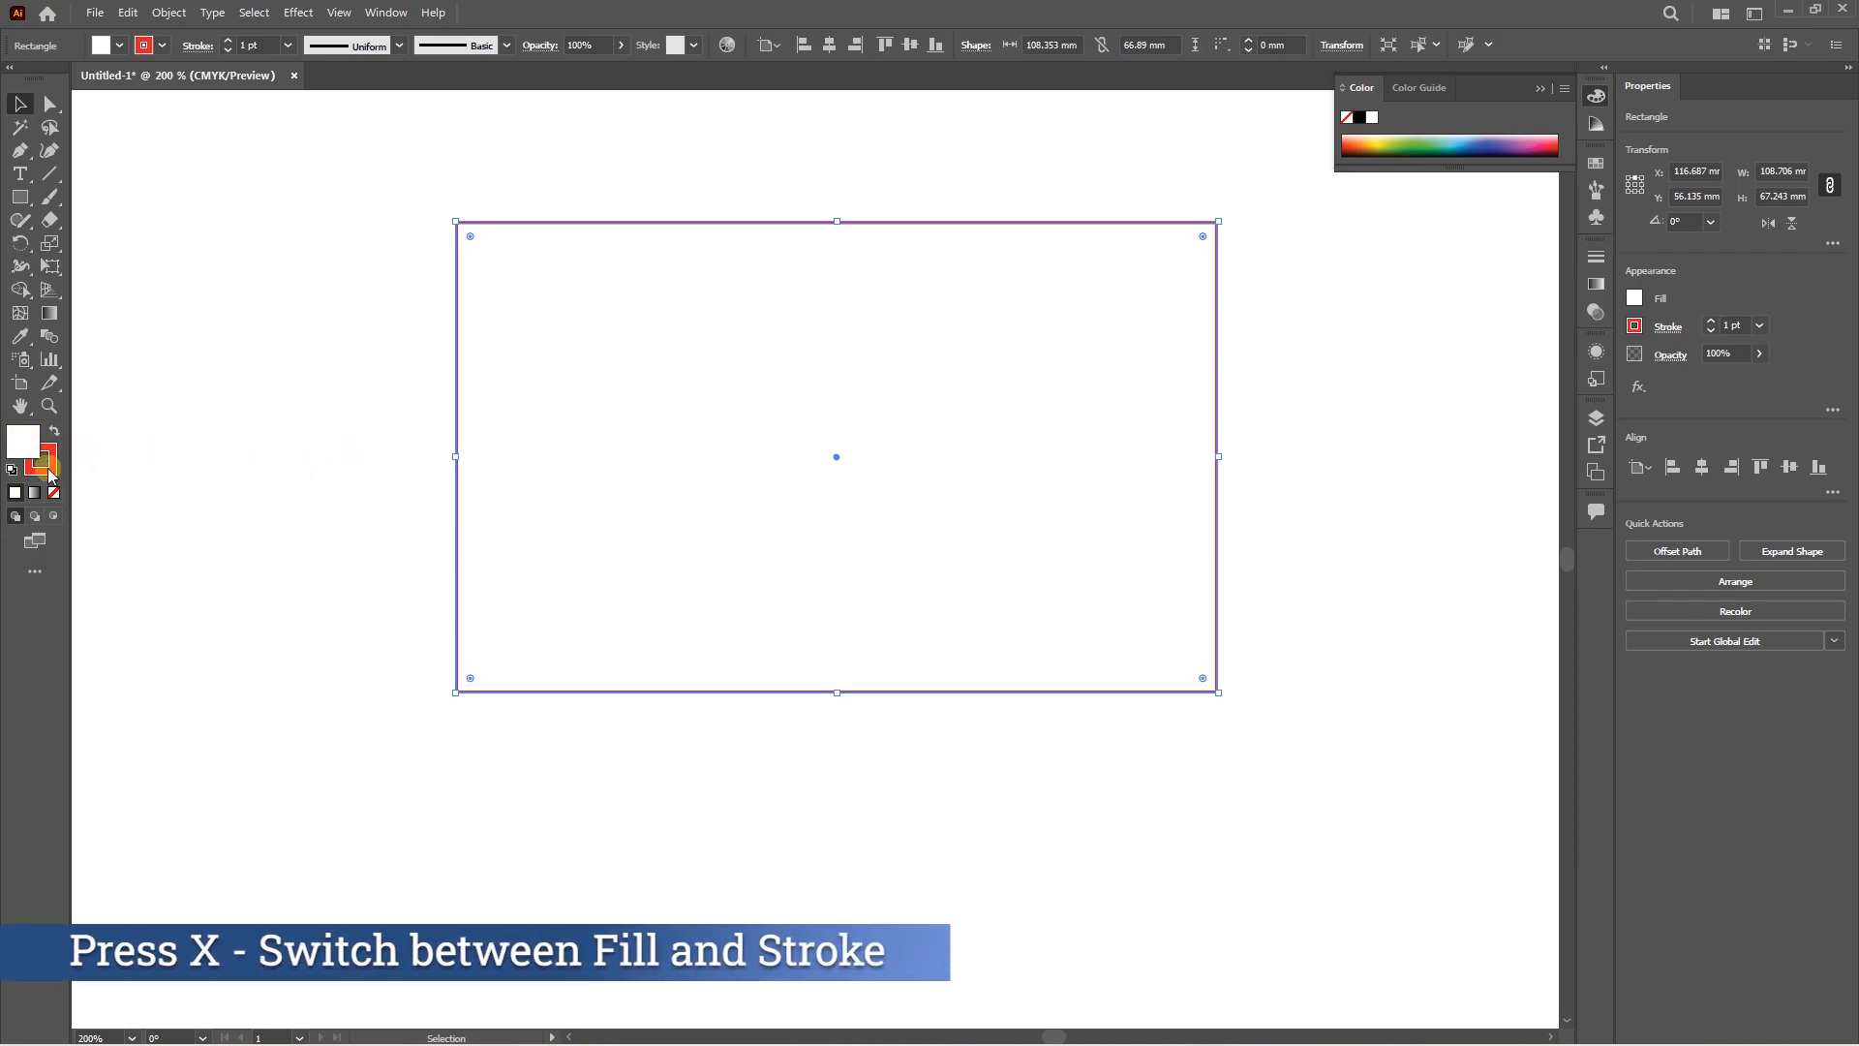
{"action": "key", "text": "x"}
{"action": "key", "text": "x"}
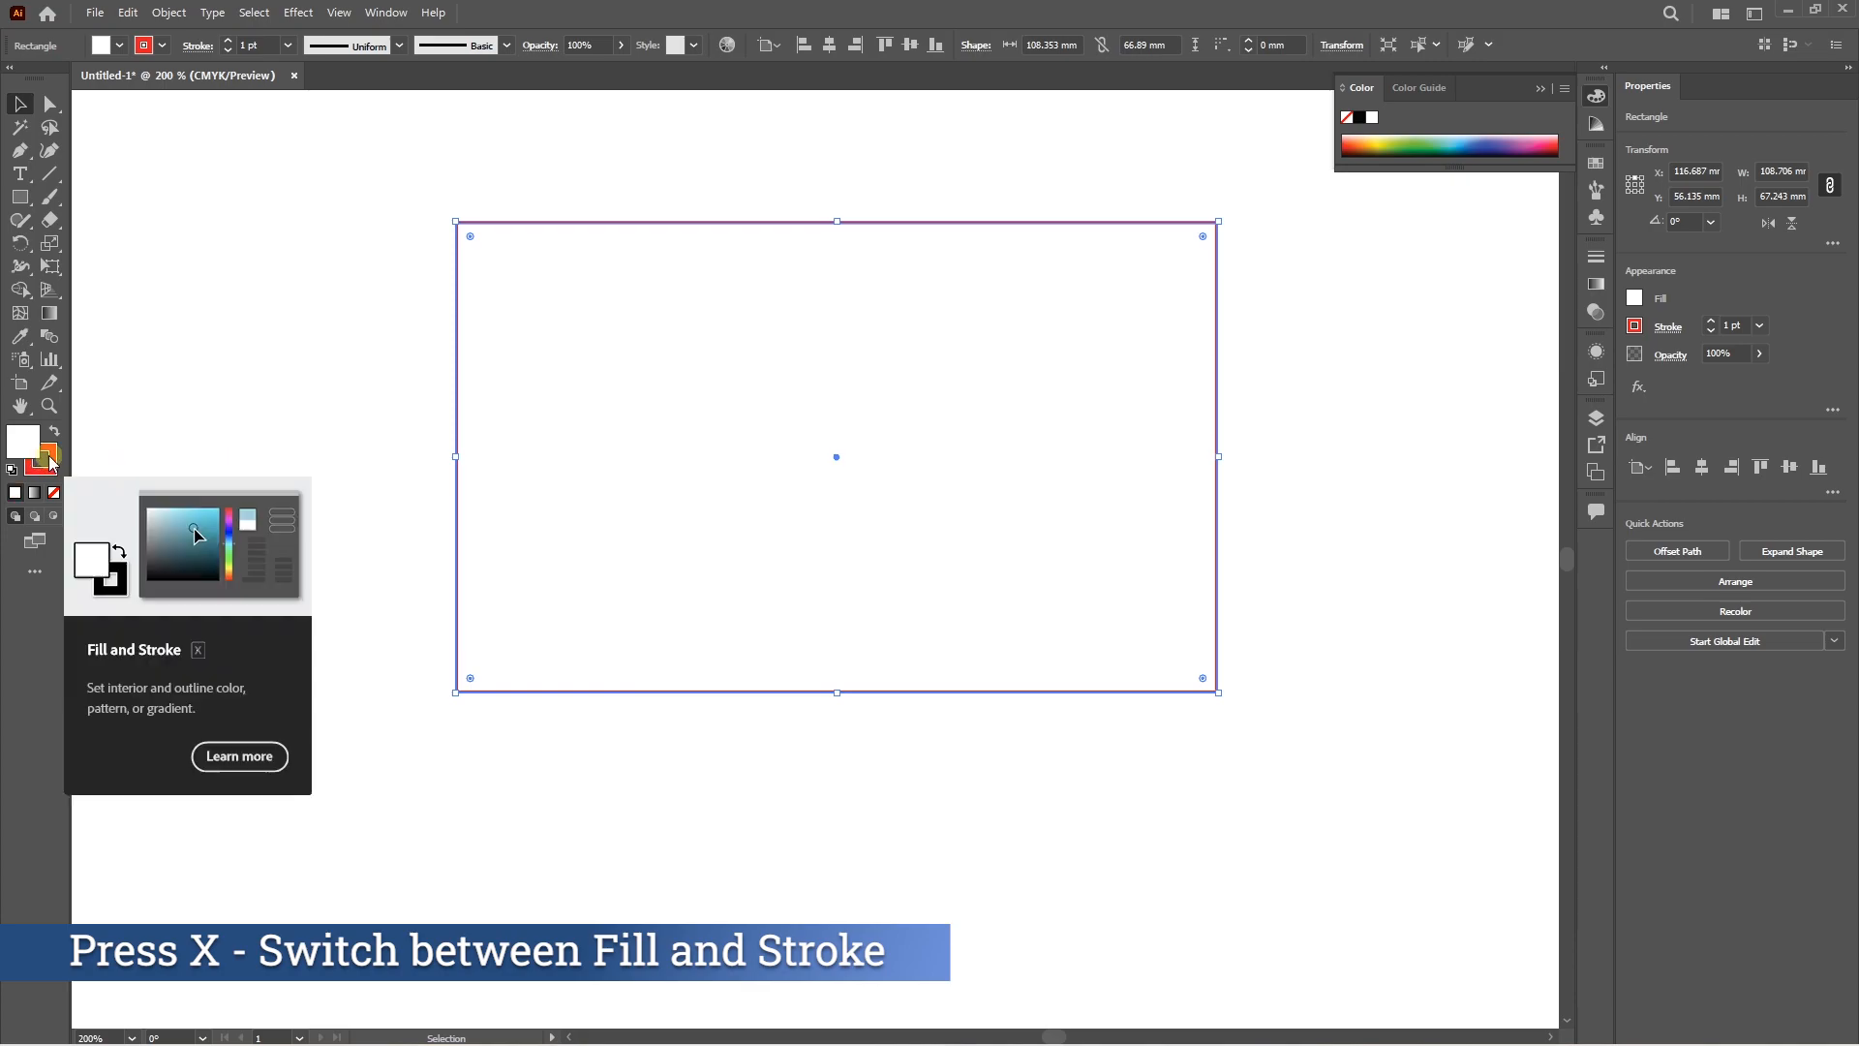
Fill the rectangle with an orange swatch and deselect it.
{"action": "left_click", "coordinate": [1595, 163]}
{"action": "left_click", "coordinate": [1489, 219]}
{"action": "left_click", "coordinate": [1504, 216]}
{"action": "left_click", "coordinate": [1531, 216]}
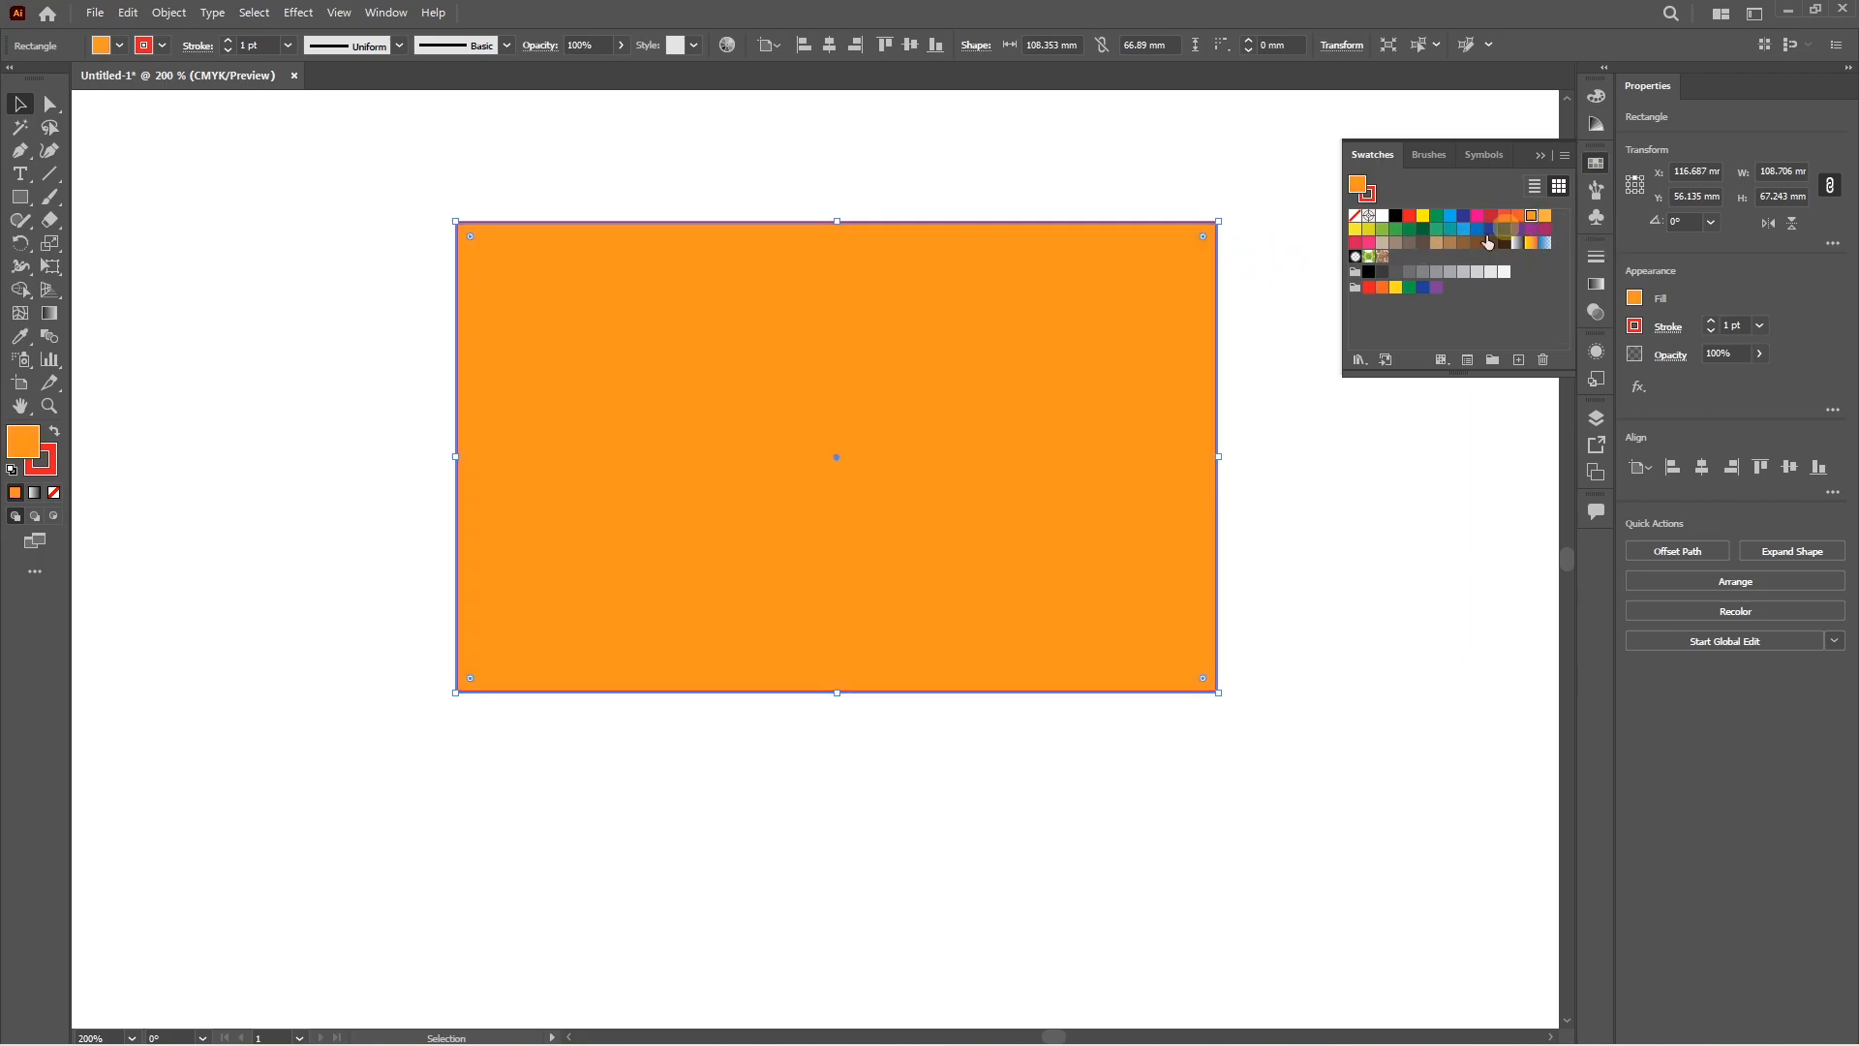
{"action": "left_click", "coordinate": [874, 200]}
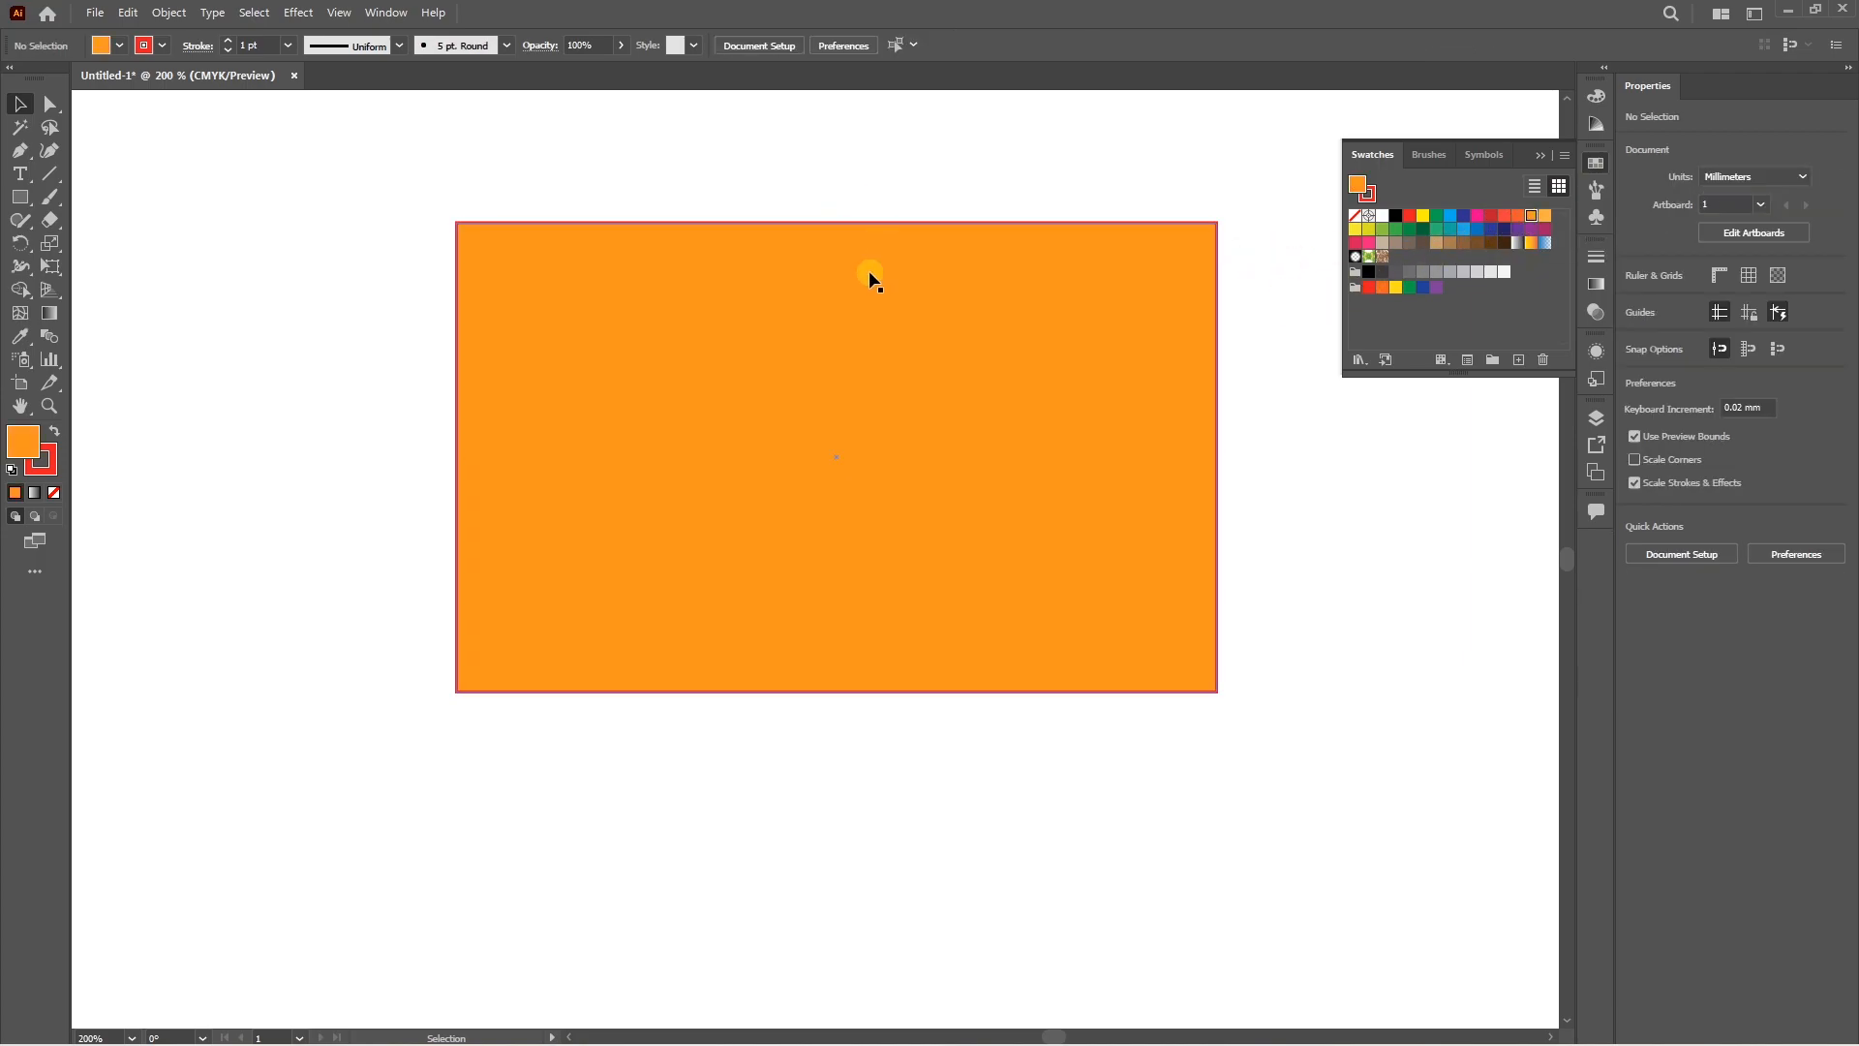
Swap the rectangle's fill and stroke colors to give it a red fill and orange stroke, and deselect it.
{"action": "left_click", "coordinate": [753, 306]}
{"action": "scroll", "coordinate": [754, 306], "scroll_direction": "up", "scroll_amount": 3}
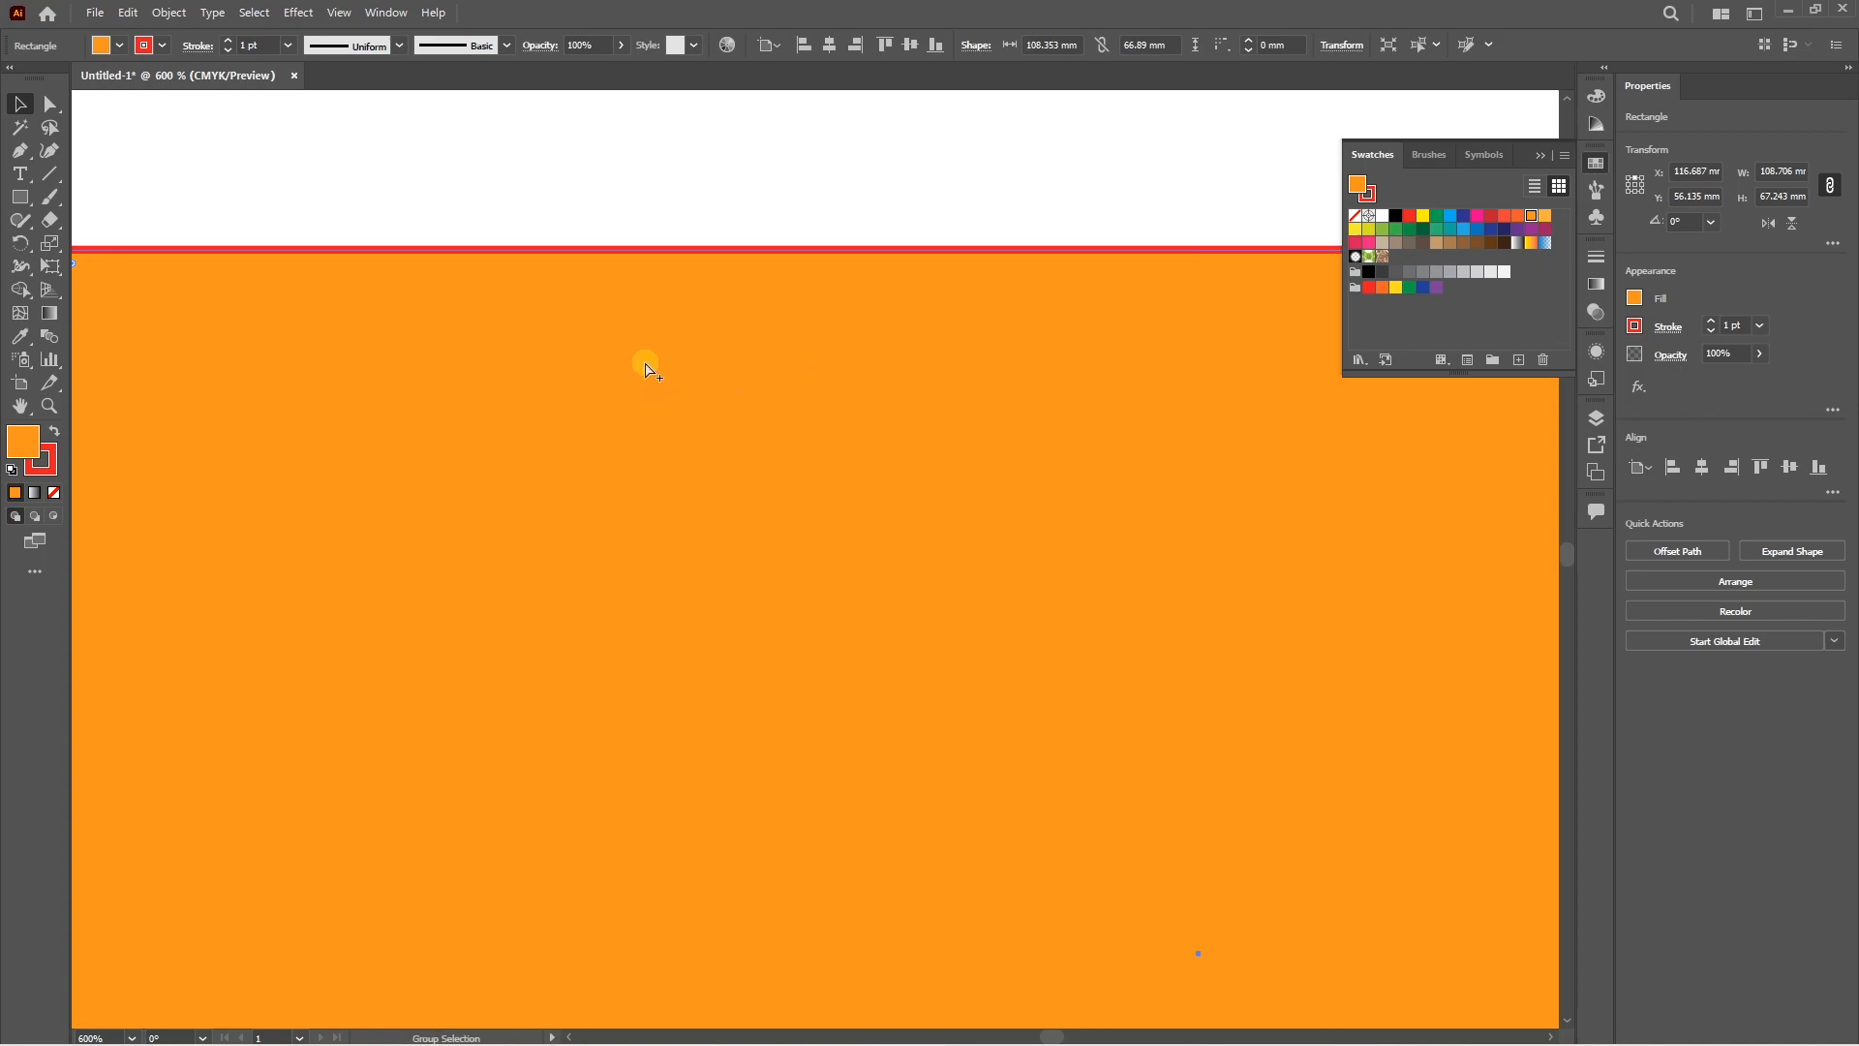
{"action": "scroll", "coordinate": [644, 368], "scroll_direction": "down", "scroll_amount": 2}
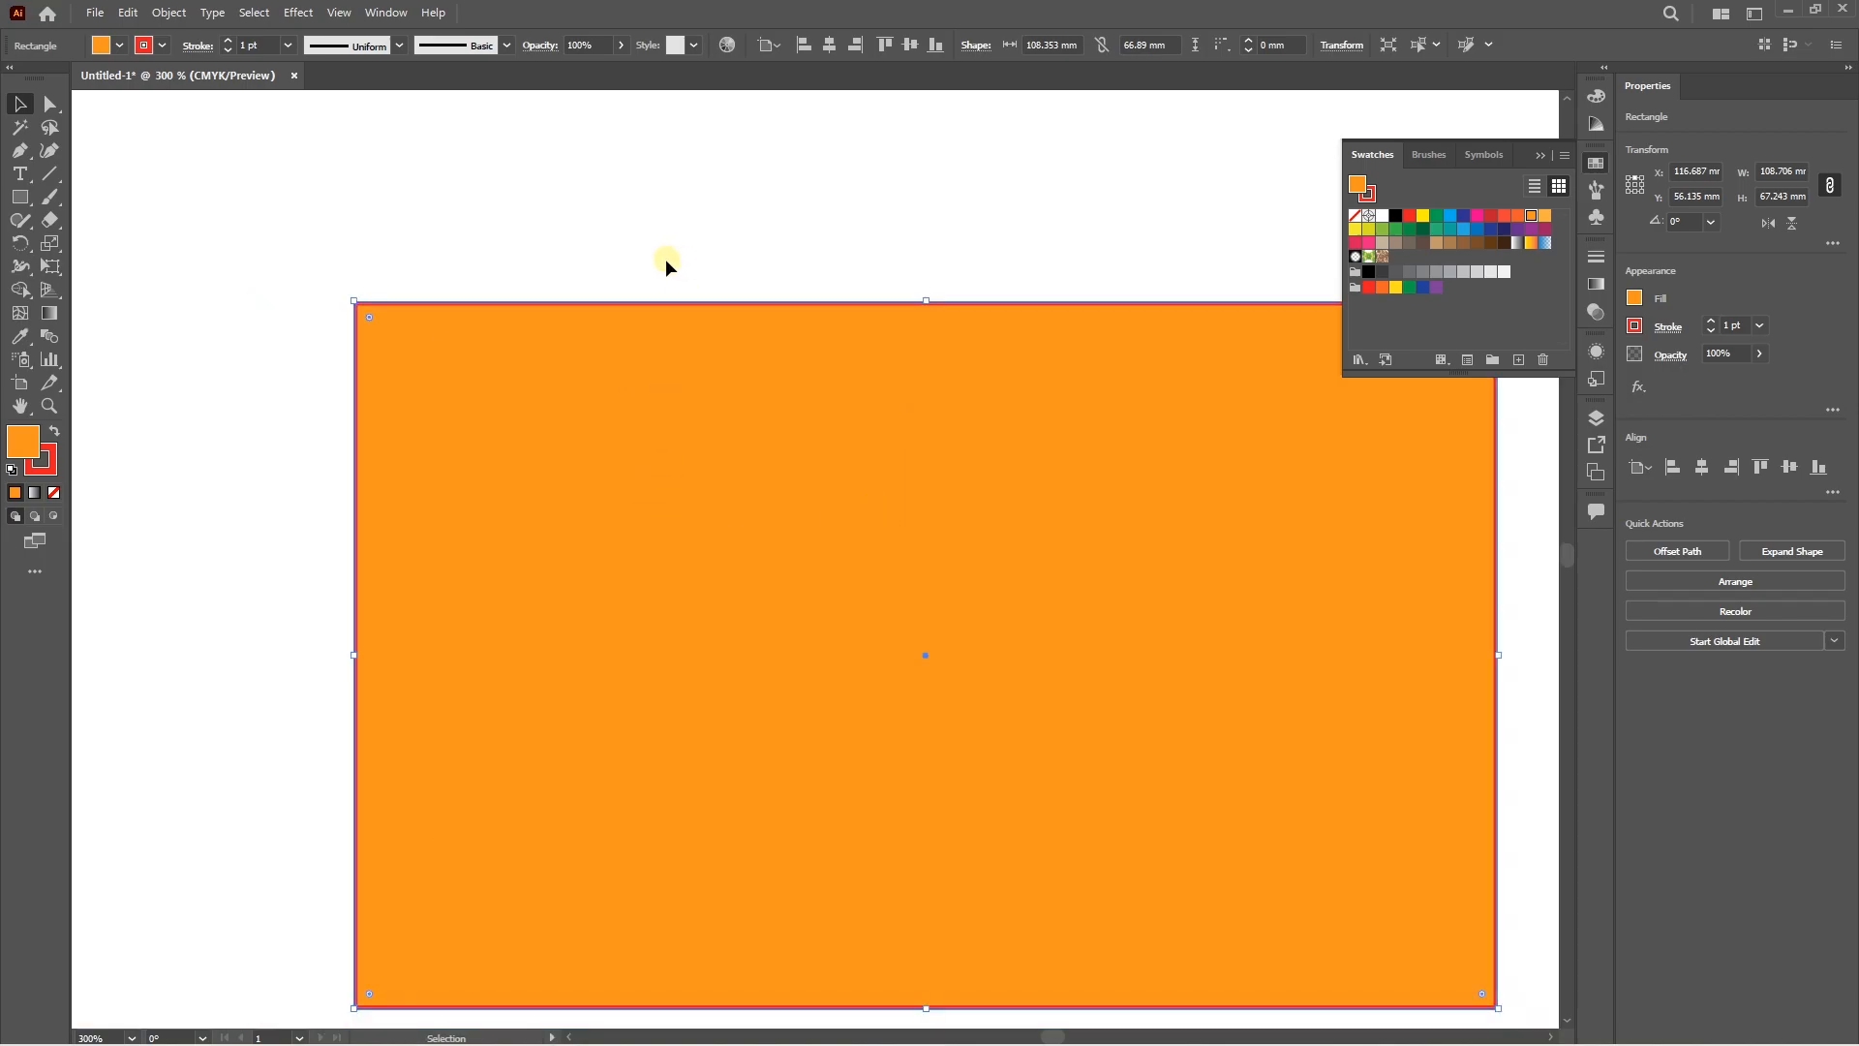
{"action": "scroll", "coordinate": [666, 333], "scroll_direction": "up", "scroll_amount": 1}
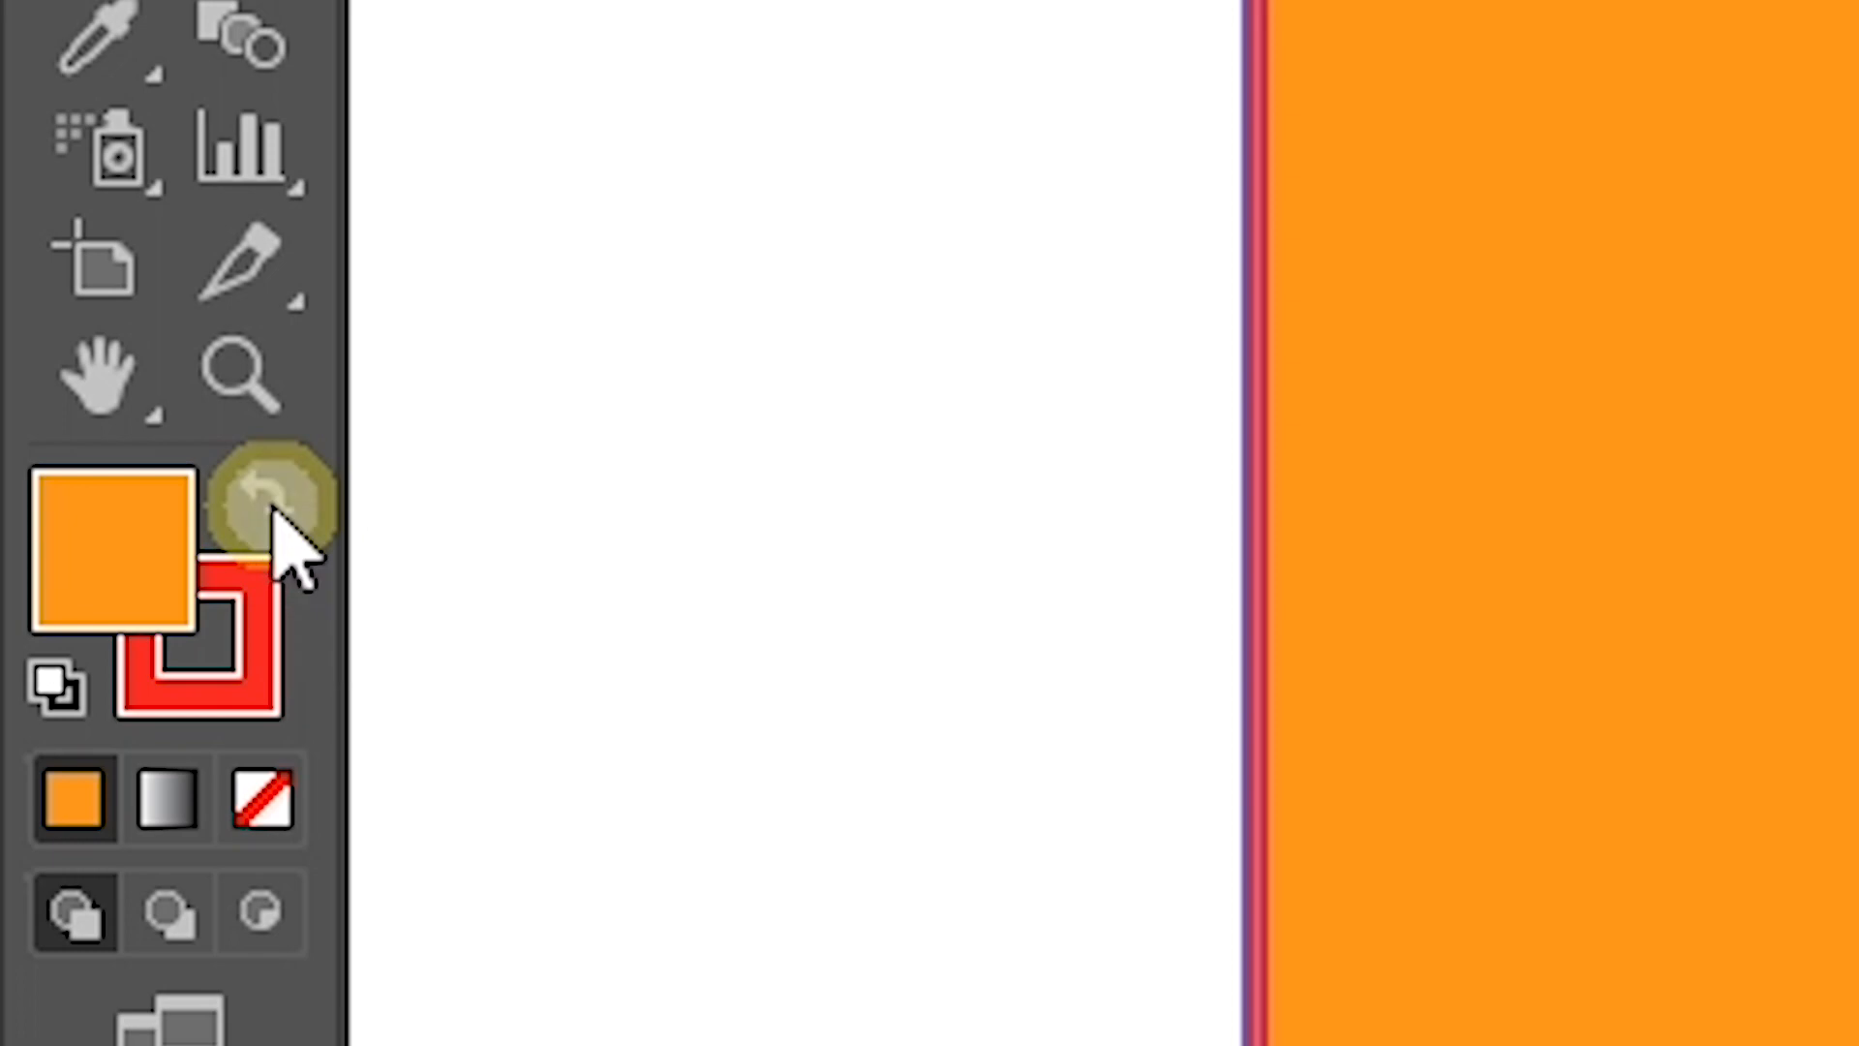
{"action": "left_click", "coordinate": [272, 505]}
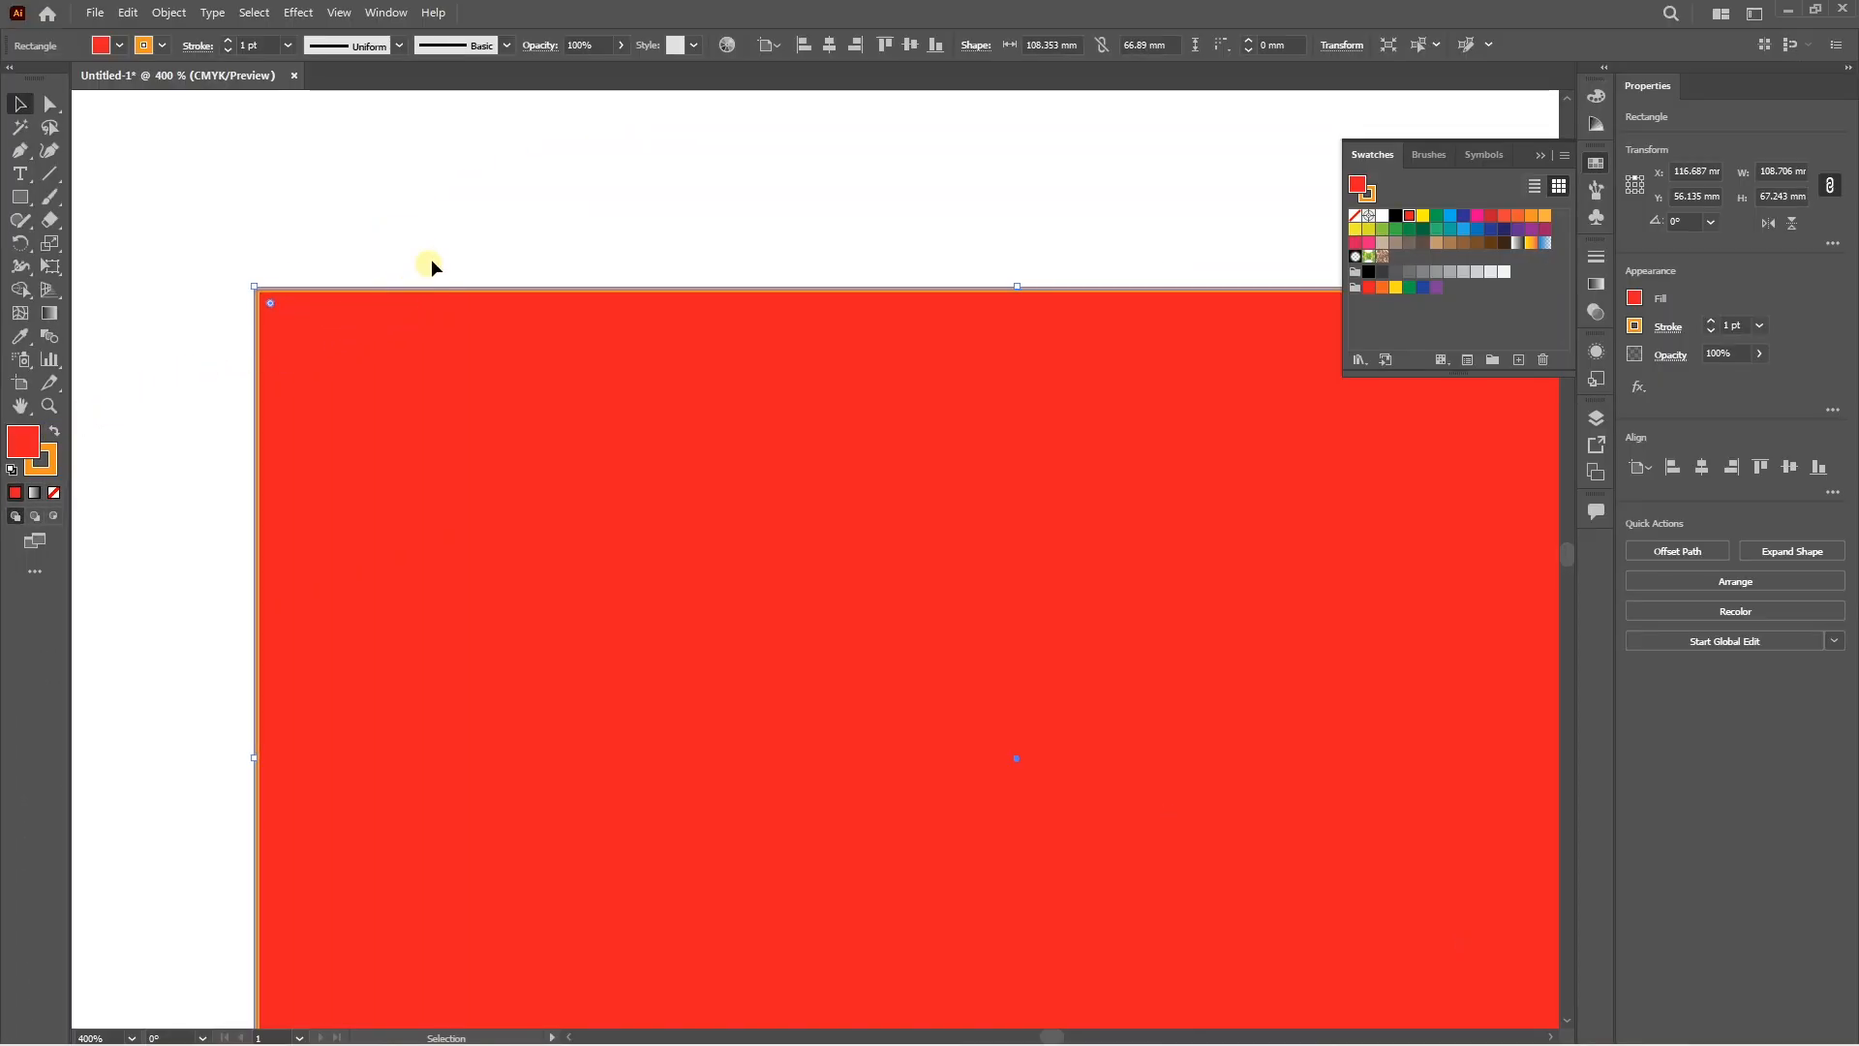
{"action": "left_click", "coordinate": [432, 260]}
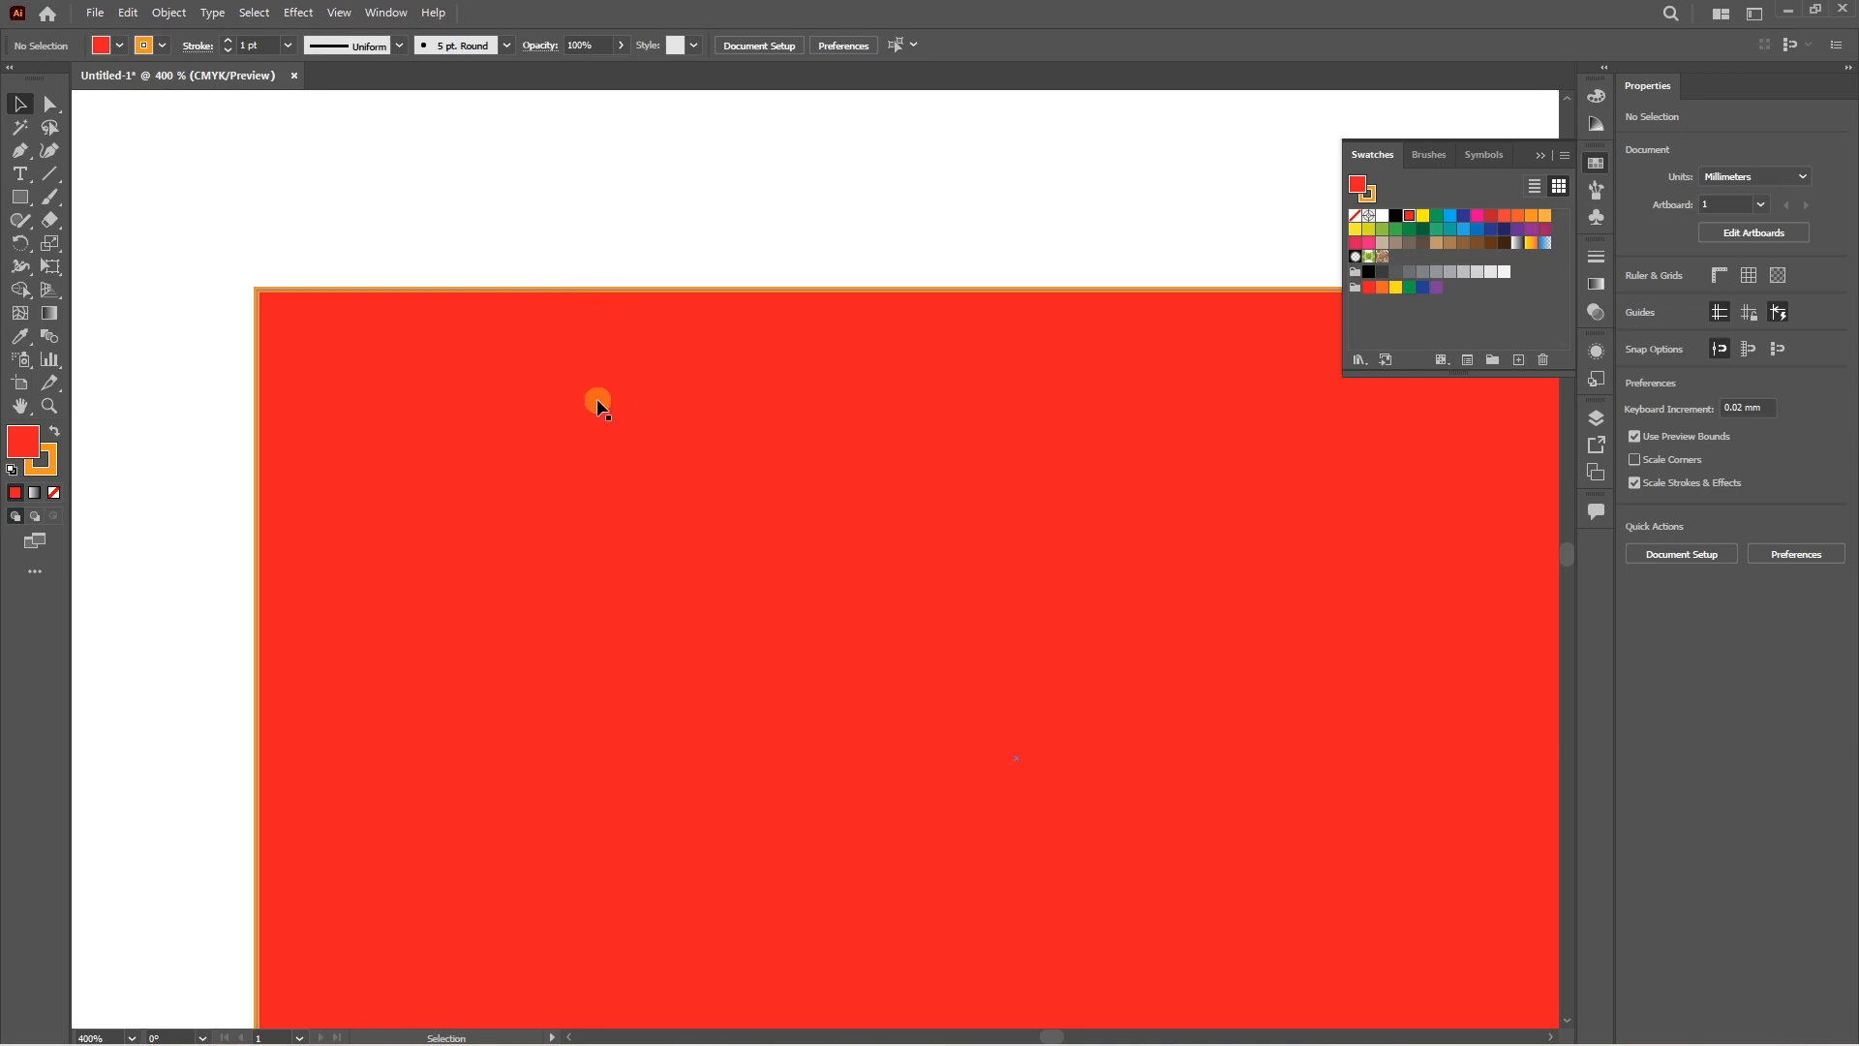
Select the rectangle and swap its fill and stroke colors repeatedly, ending on an orange fill with a red stroke.
{"action": "left_click", "coordinate": [473, 366]}
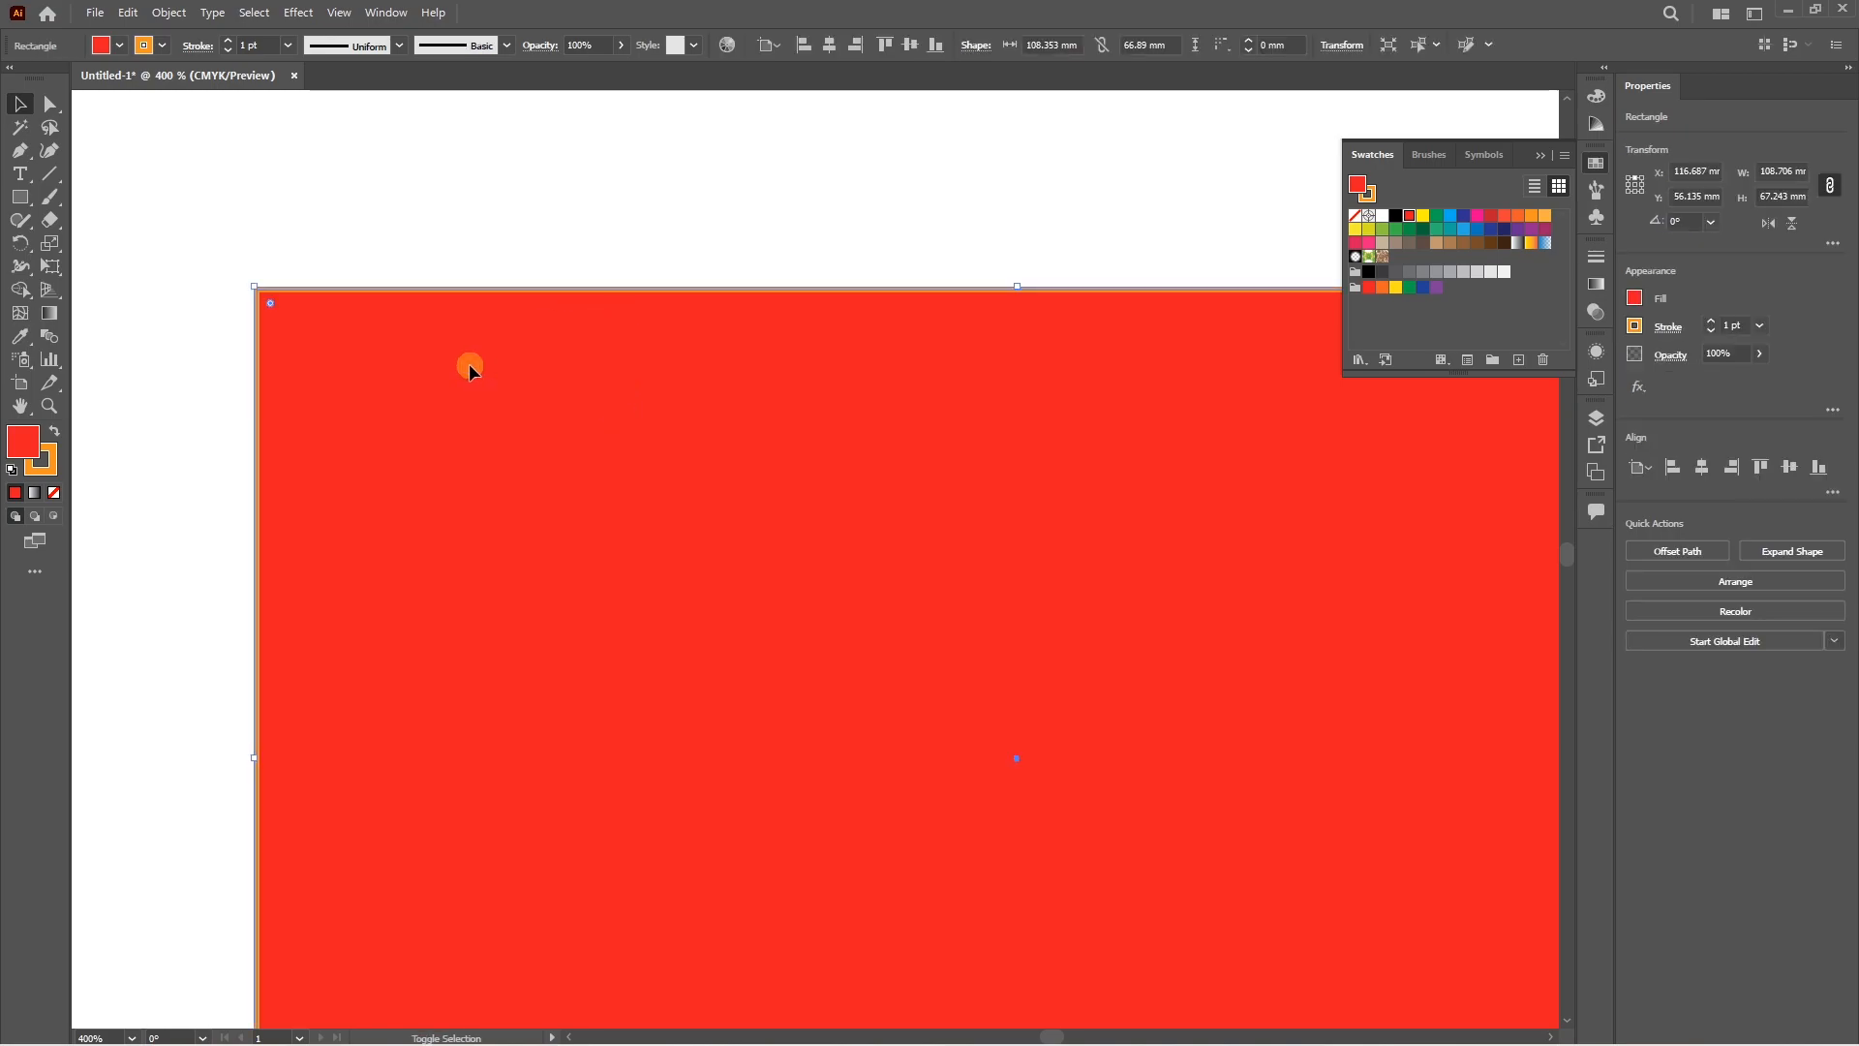
{"action": "key", "text": "shift+x"}
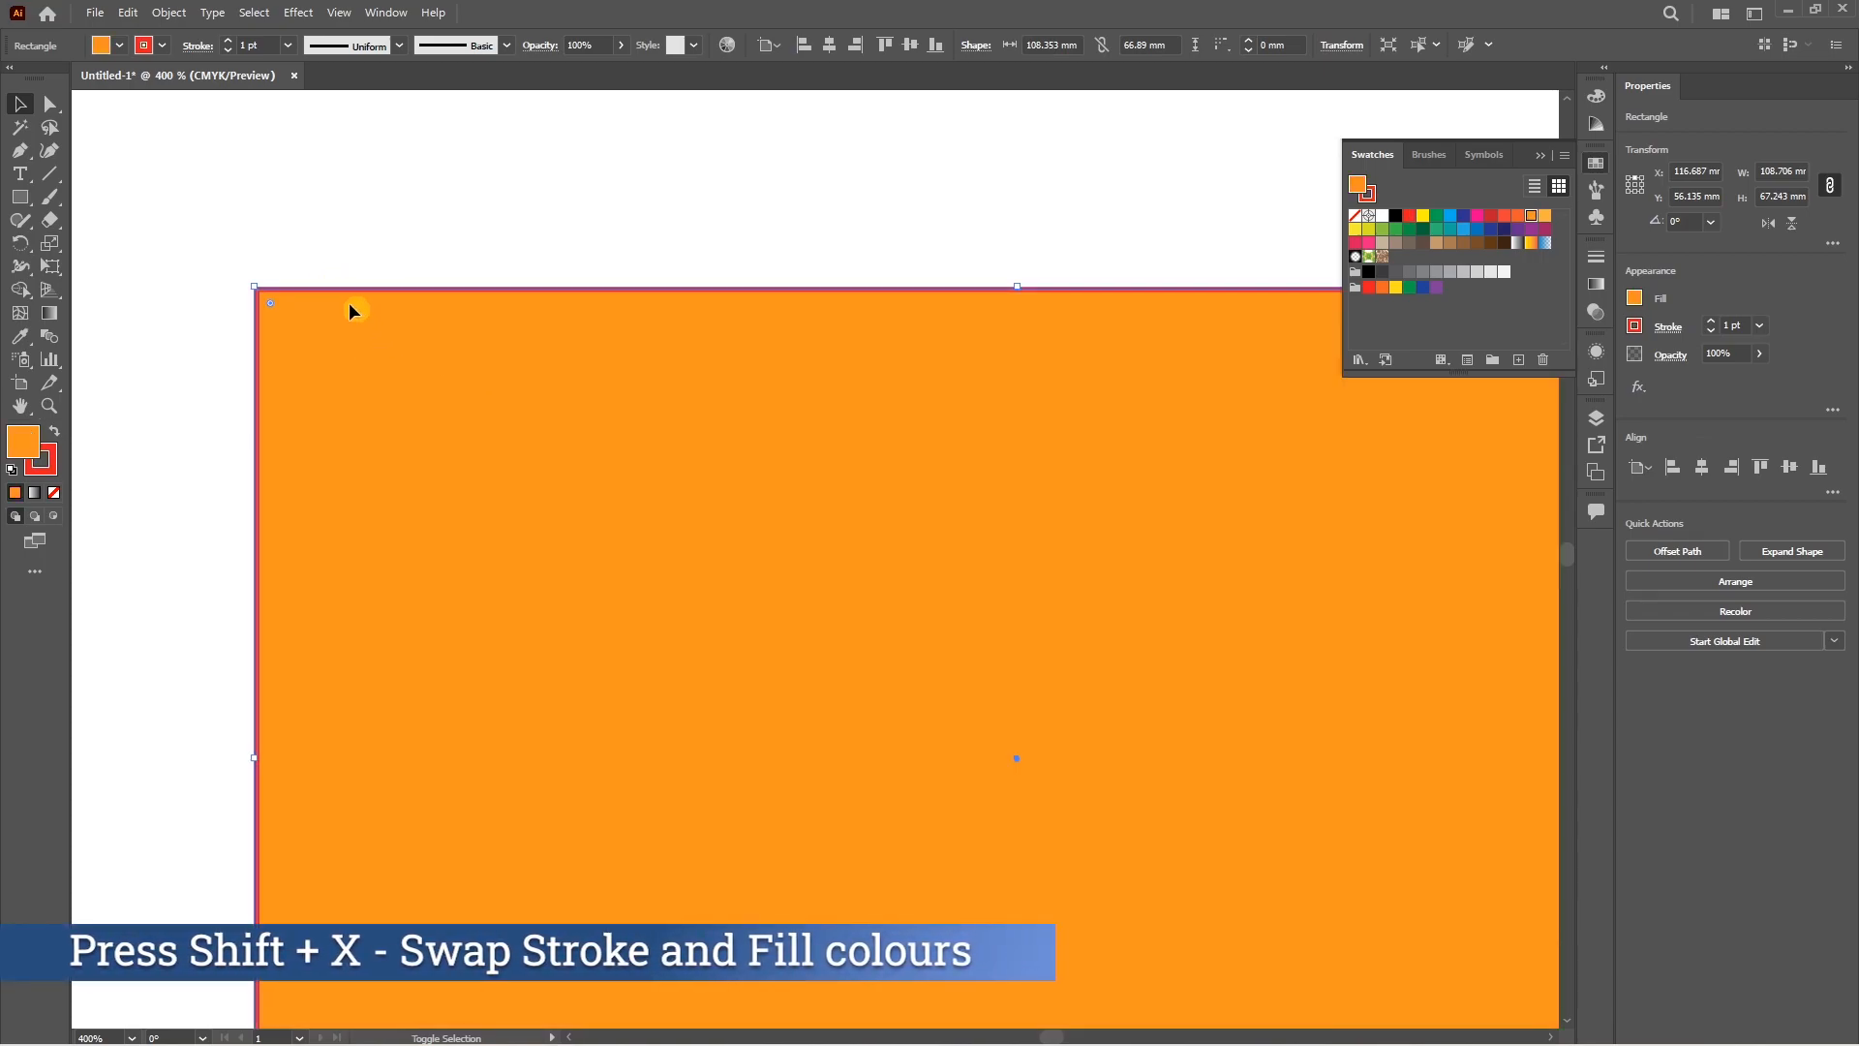
{"action": "key", "text": "shift+x"}
{"action": "key", "text": "shift+x"}
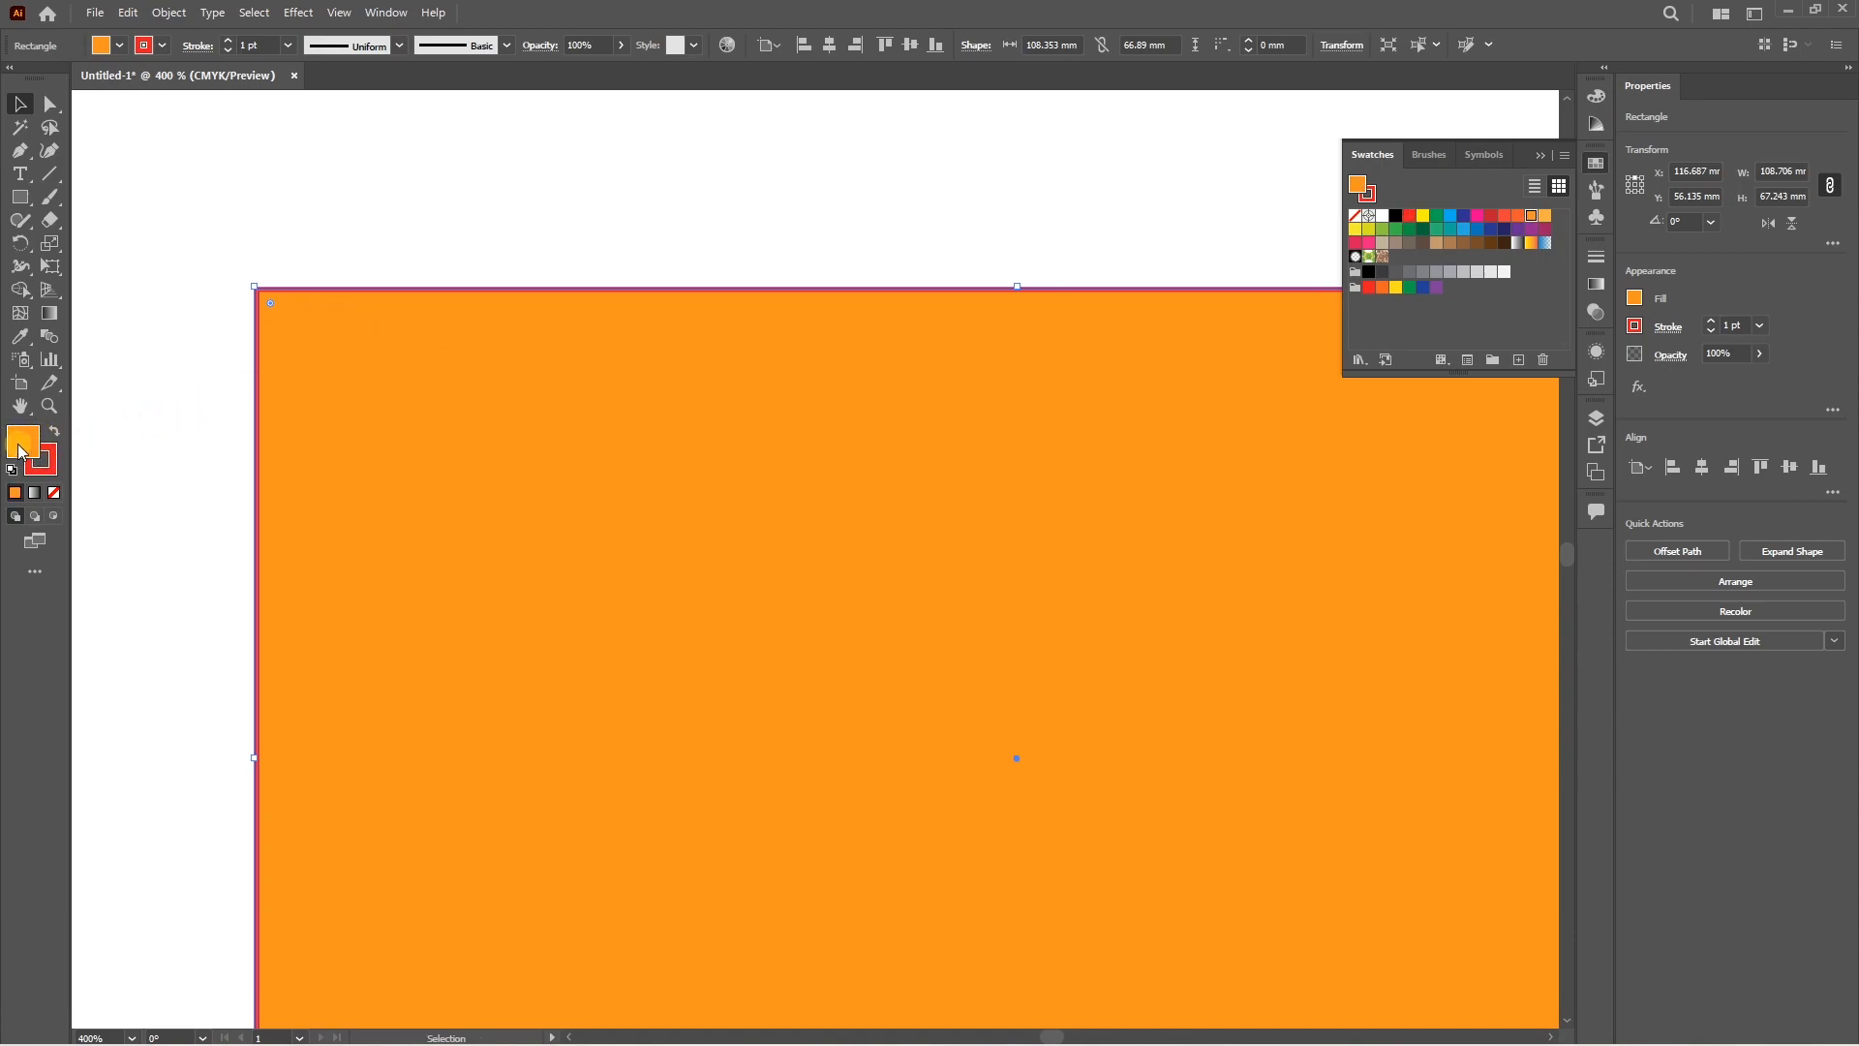
{"action": "key", "text": "shift+x"}
{"action": "key", "text": "shift+x"}
Deselect the rectangle and swap the current fill and stroke colors back and forth with nothing selected.
{"action": "left_click", "coordinate": [401, 244]}
{"action": "key", "text": "shift+x"}
{"action": "key", "text": "shift+x"}
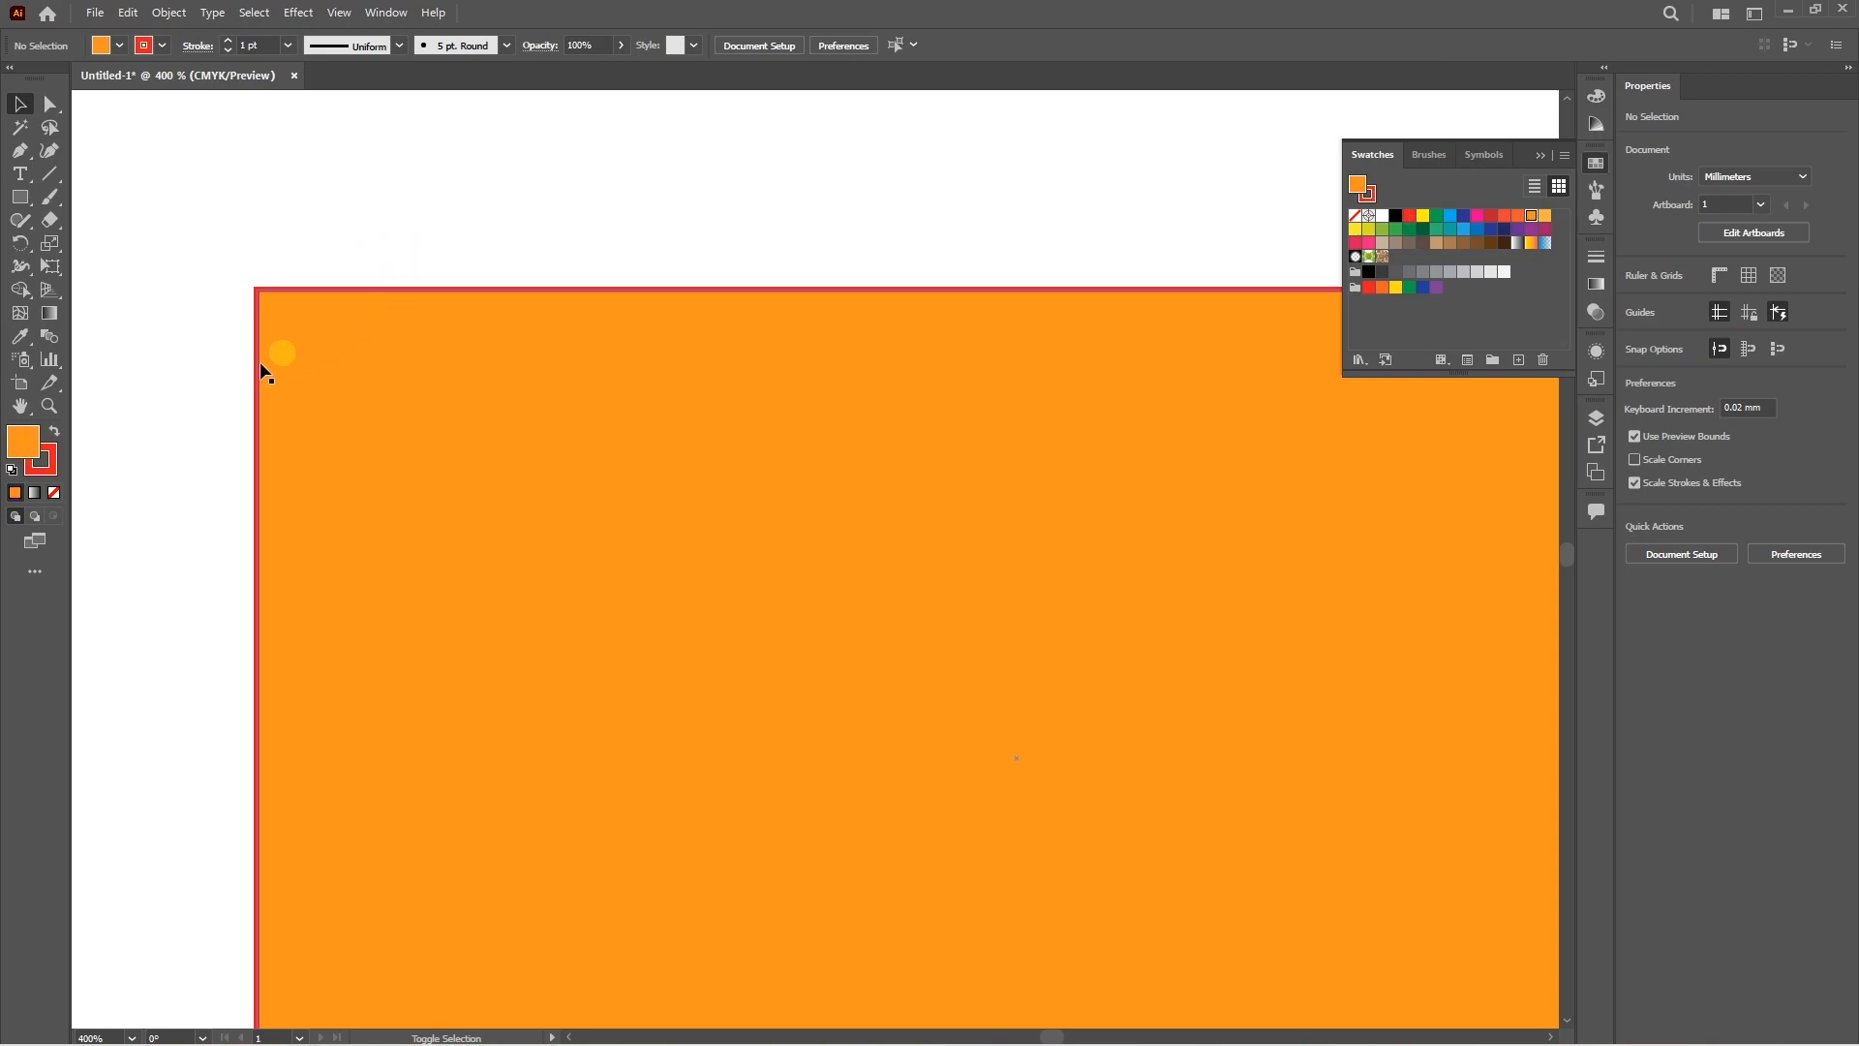
Reselect the rectangle and swap its colors until it has a red fill and an orange stroke.
{"action": "left_click", "coordinate": [349, 406]}
{"action": "key", "text": "shift+x"}
{"action": "key", "text": "shift+x"}
{"action": "key", "text": "shift+x"}
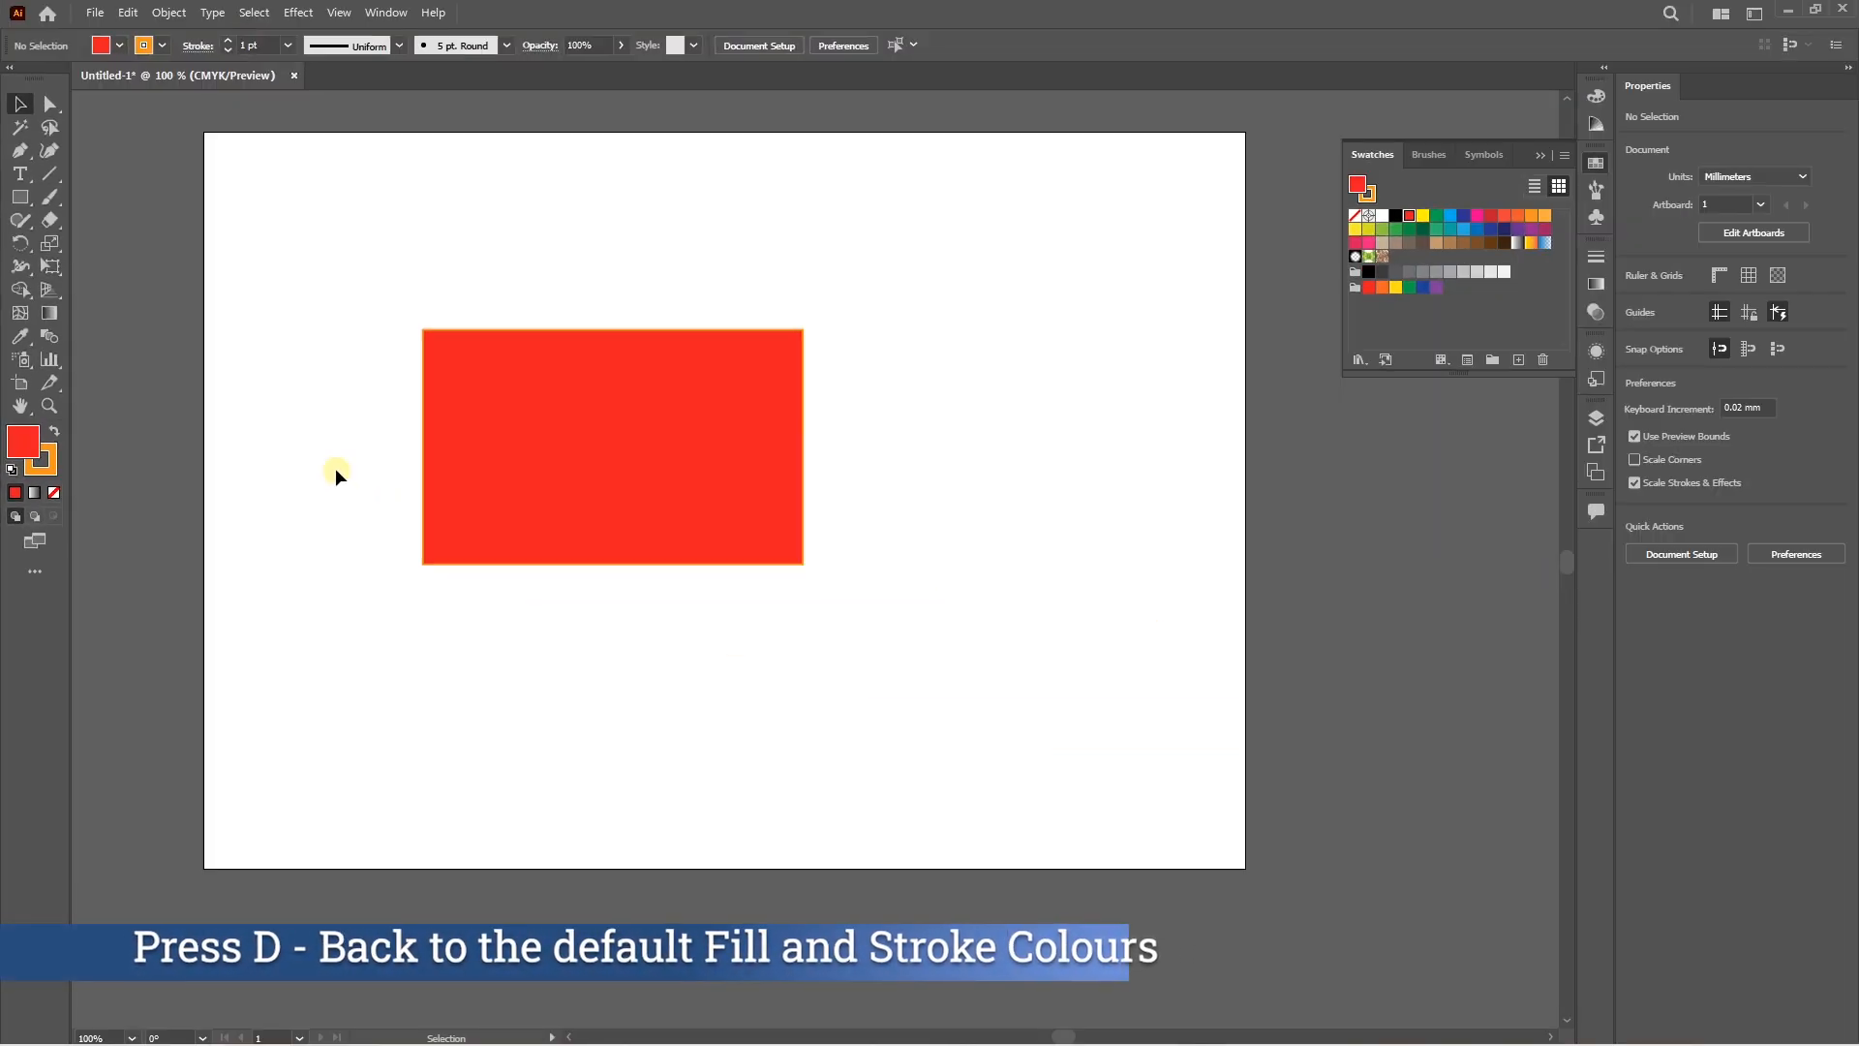
Try the default white fill and black stroke with nothing selected and on the rectangle, and undo the rectangle's reset.
{"action": "key", "text": "d"}
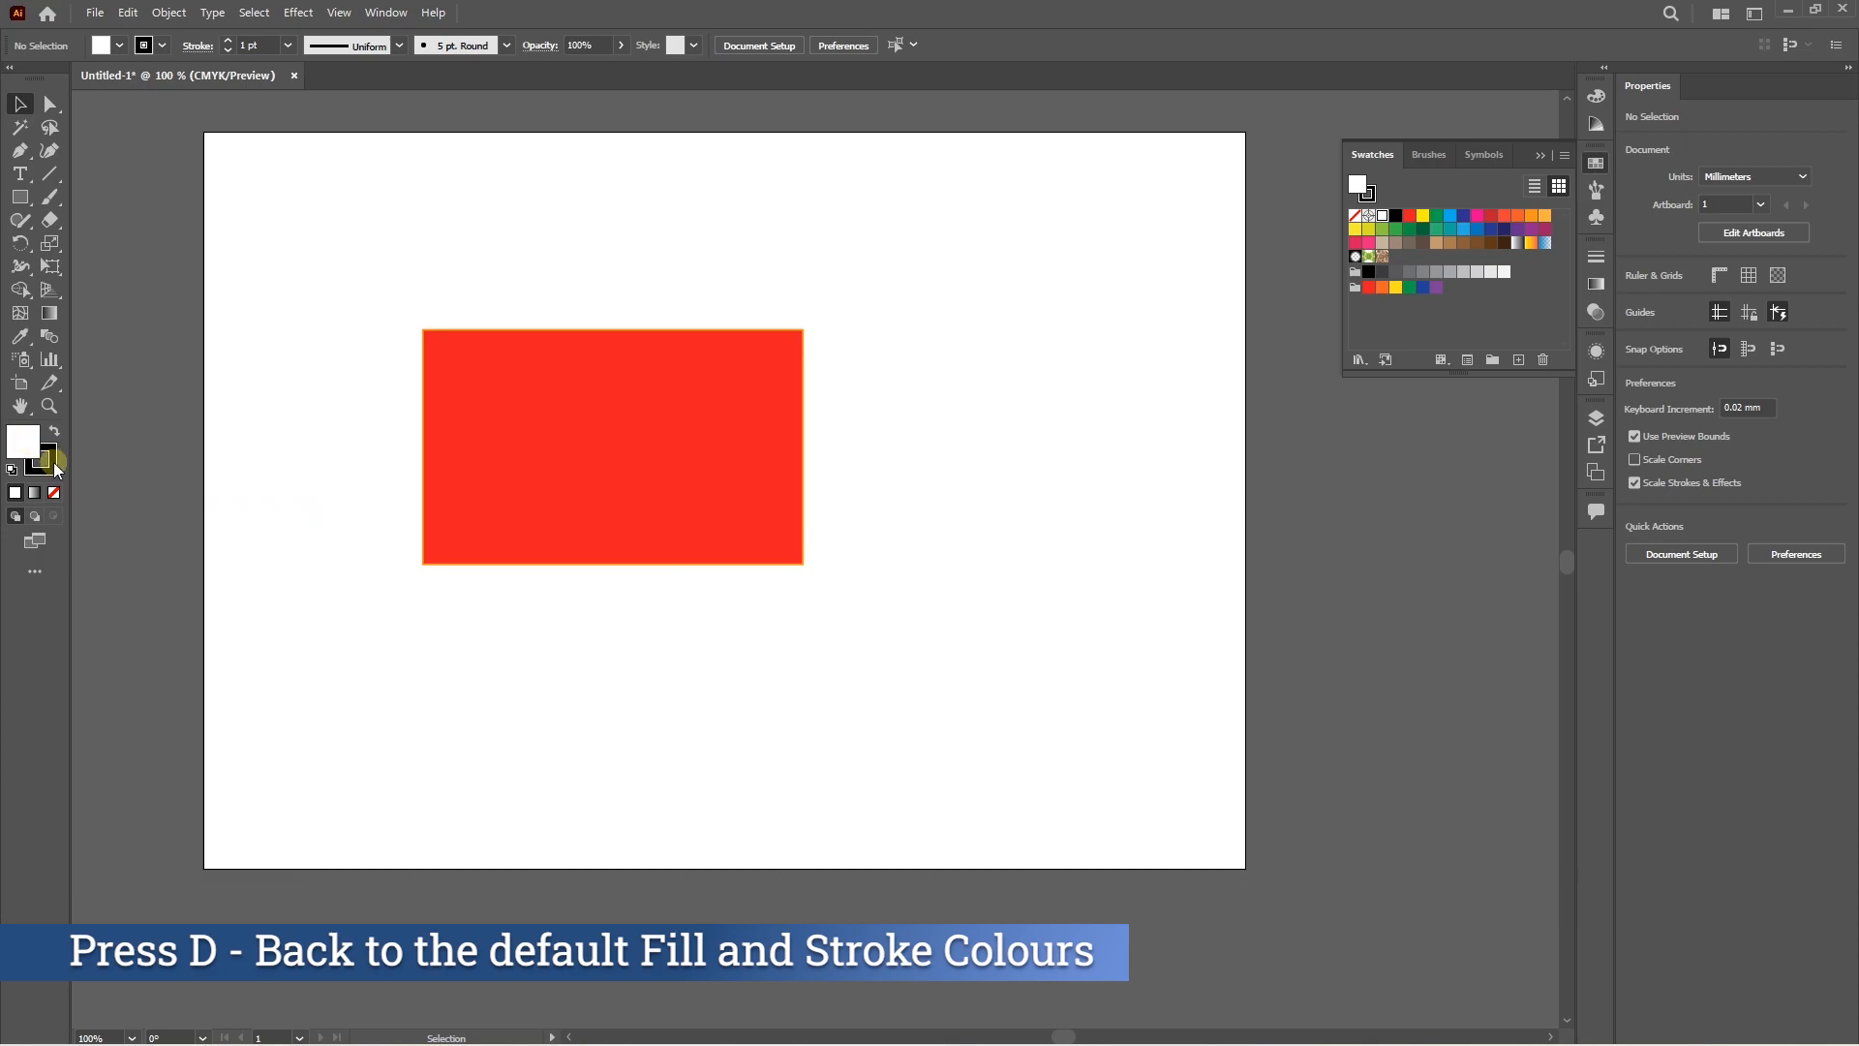
{"action": "left_click", "coordinate": [468, 432]}
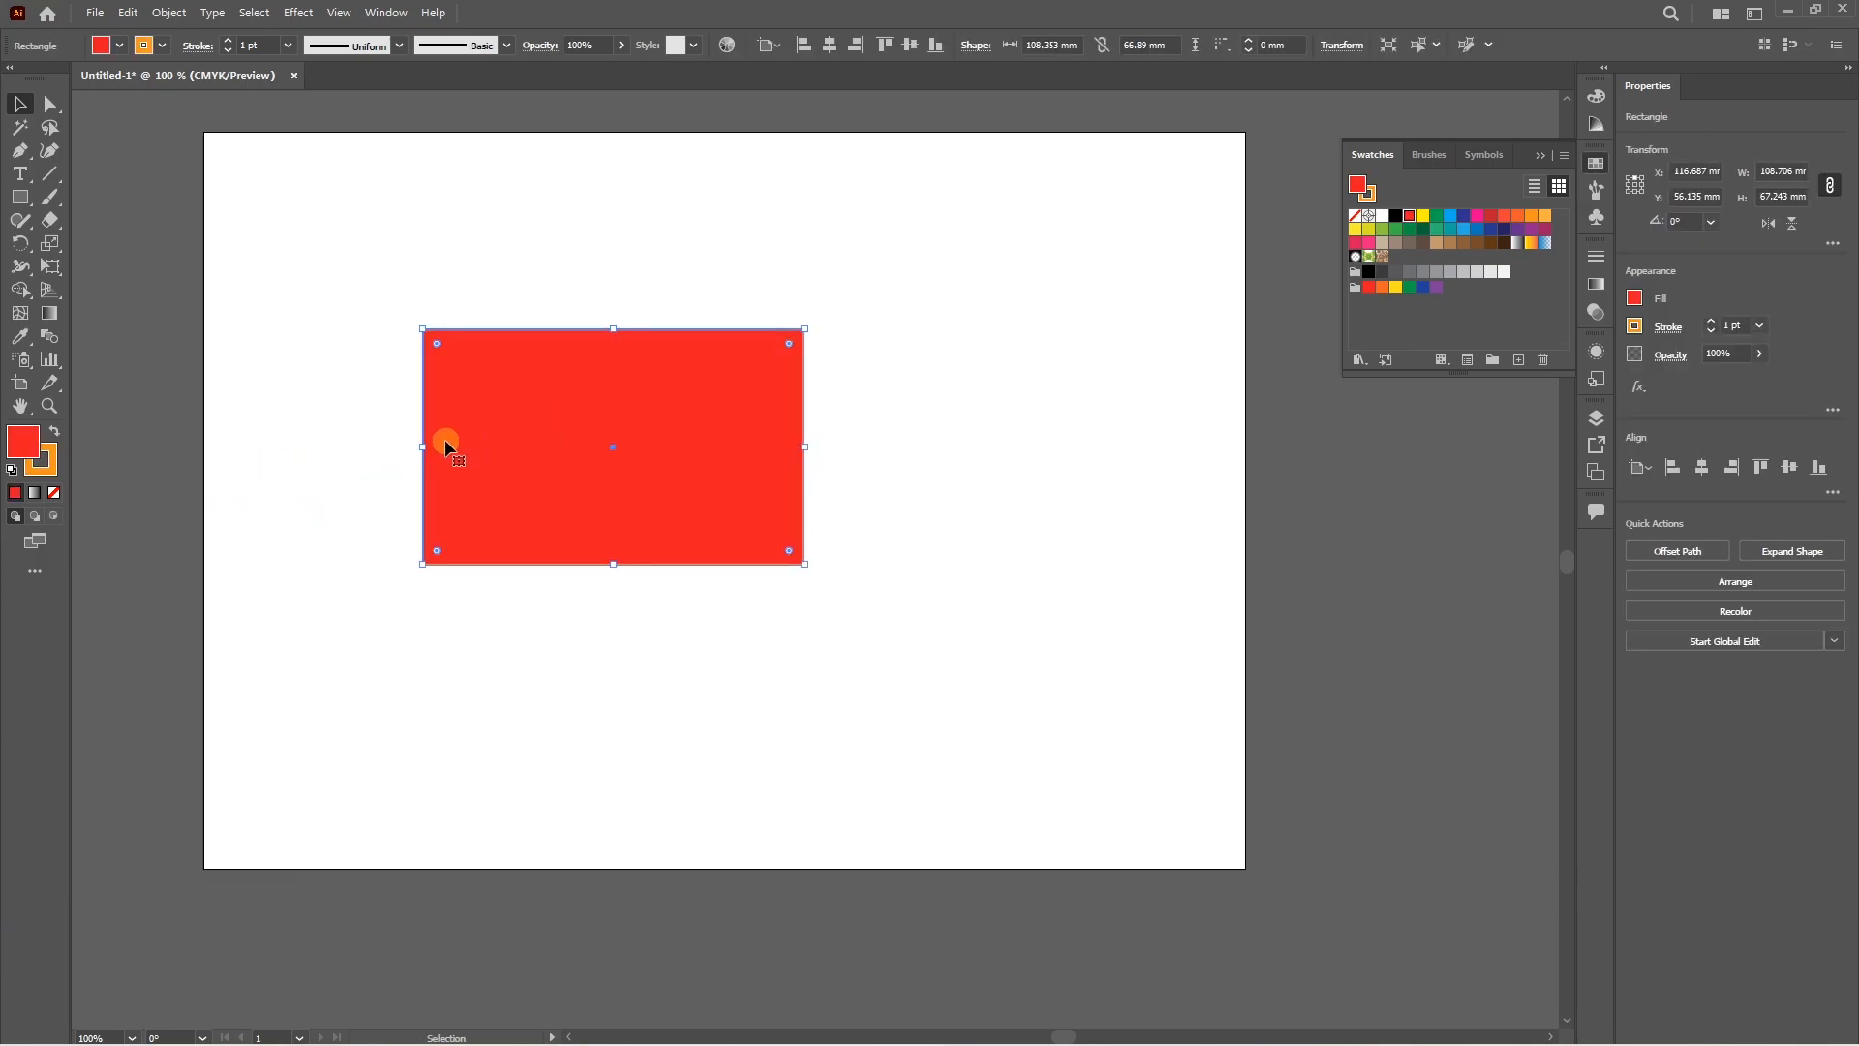
{"action": "key", "text": "d"}
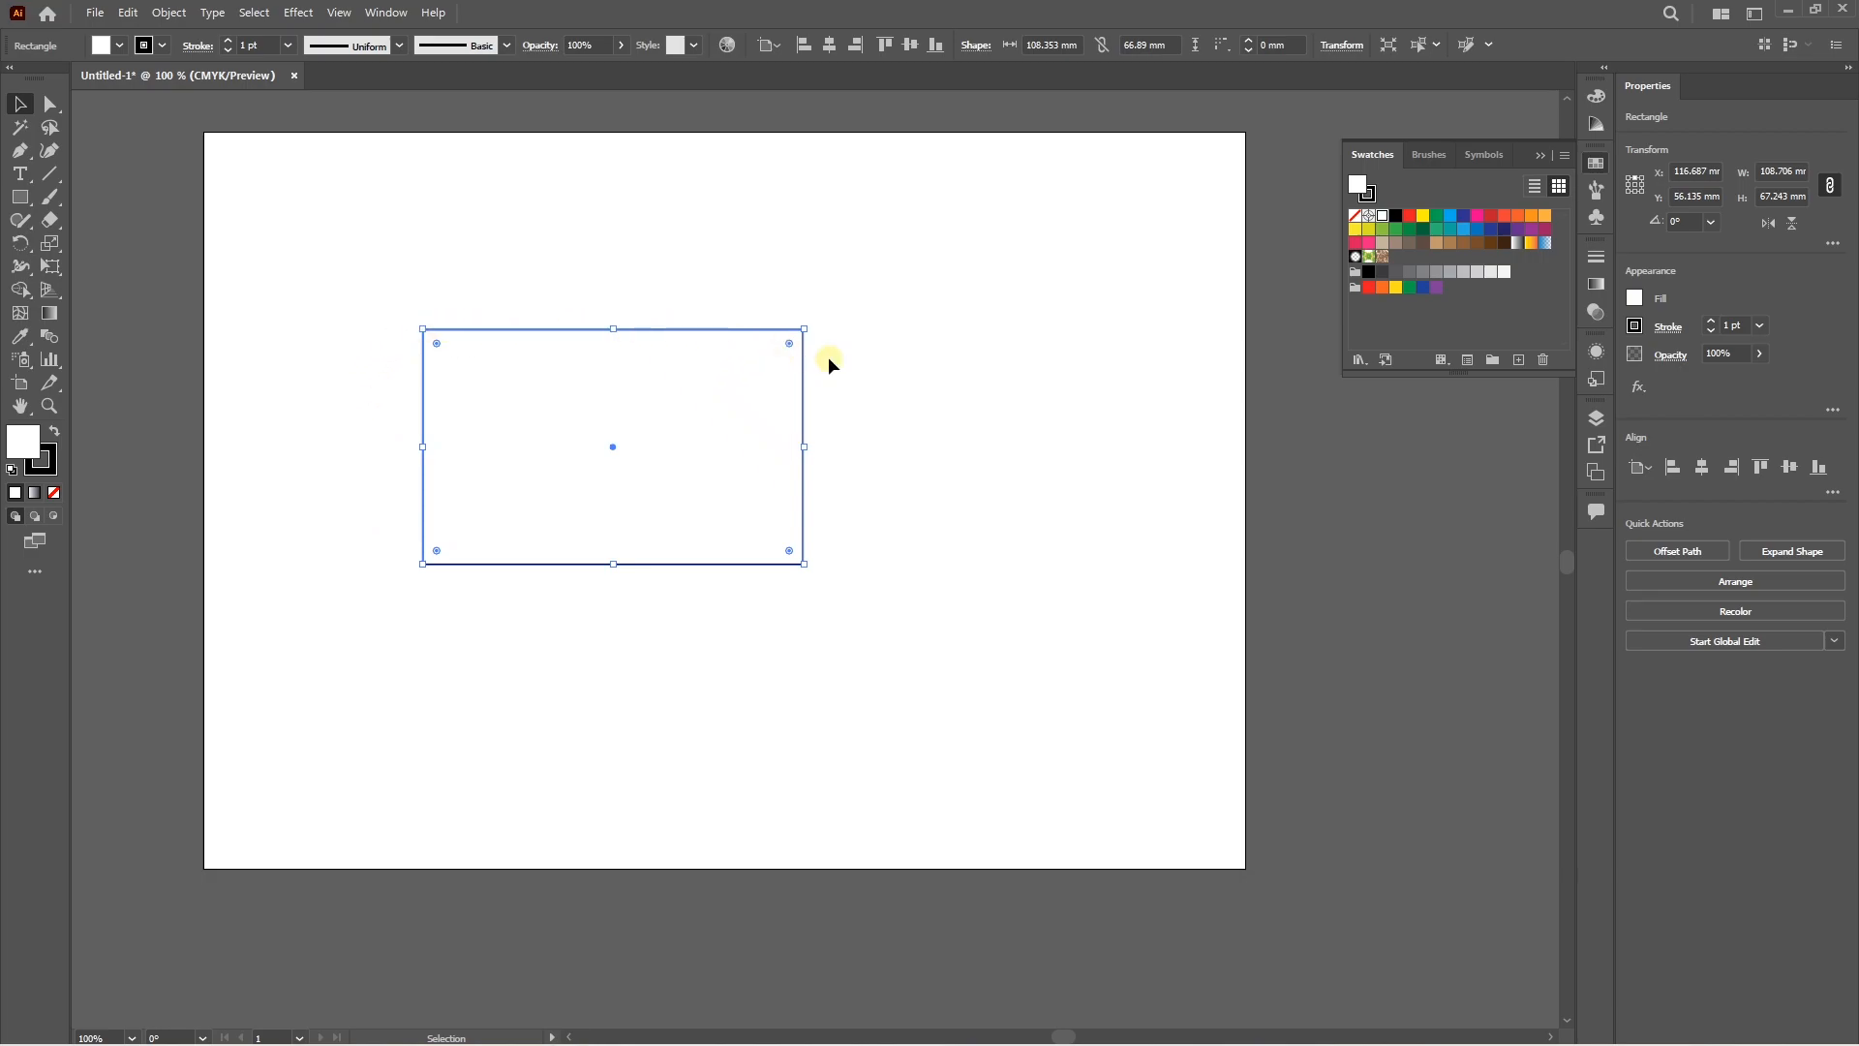
{"action": "key", "text": "a"}
{"action": "key", "text": "ctrl+z"}
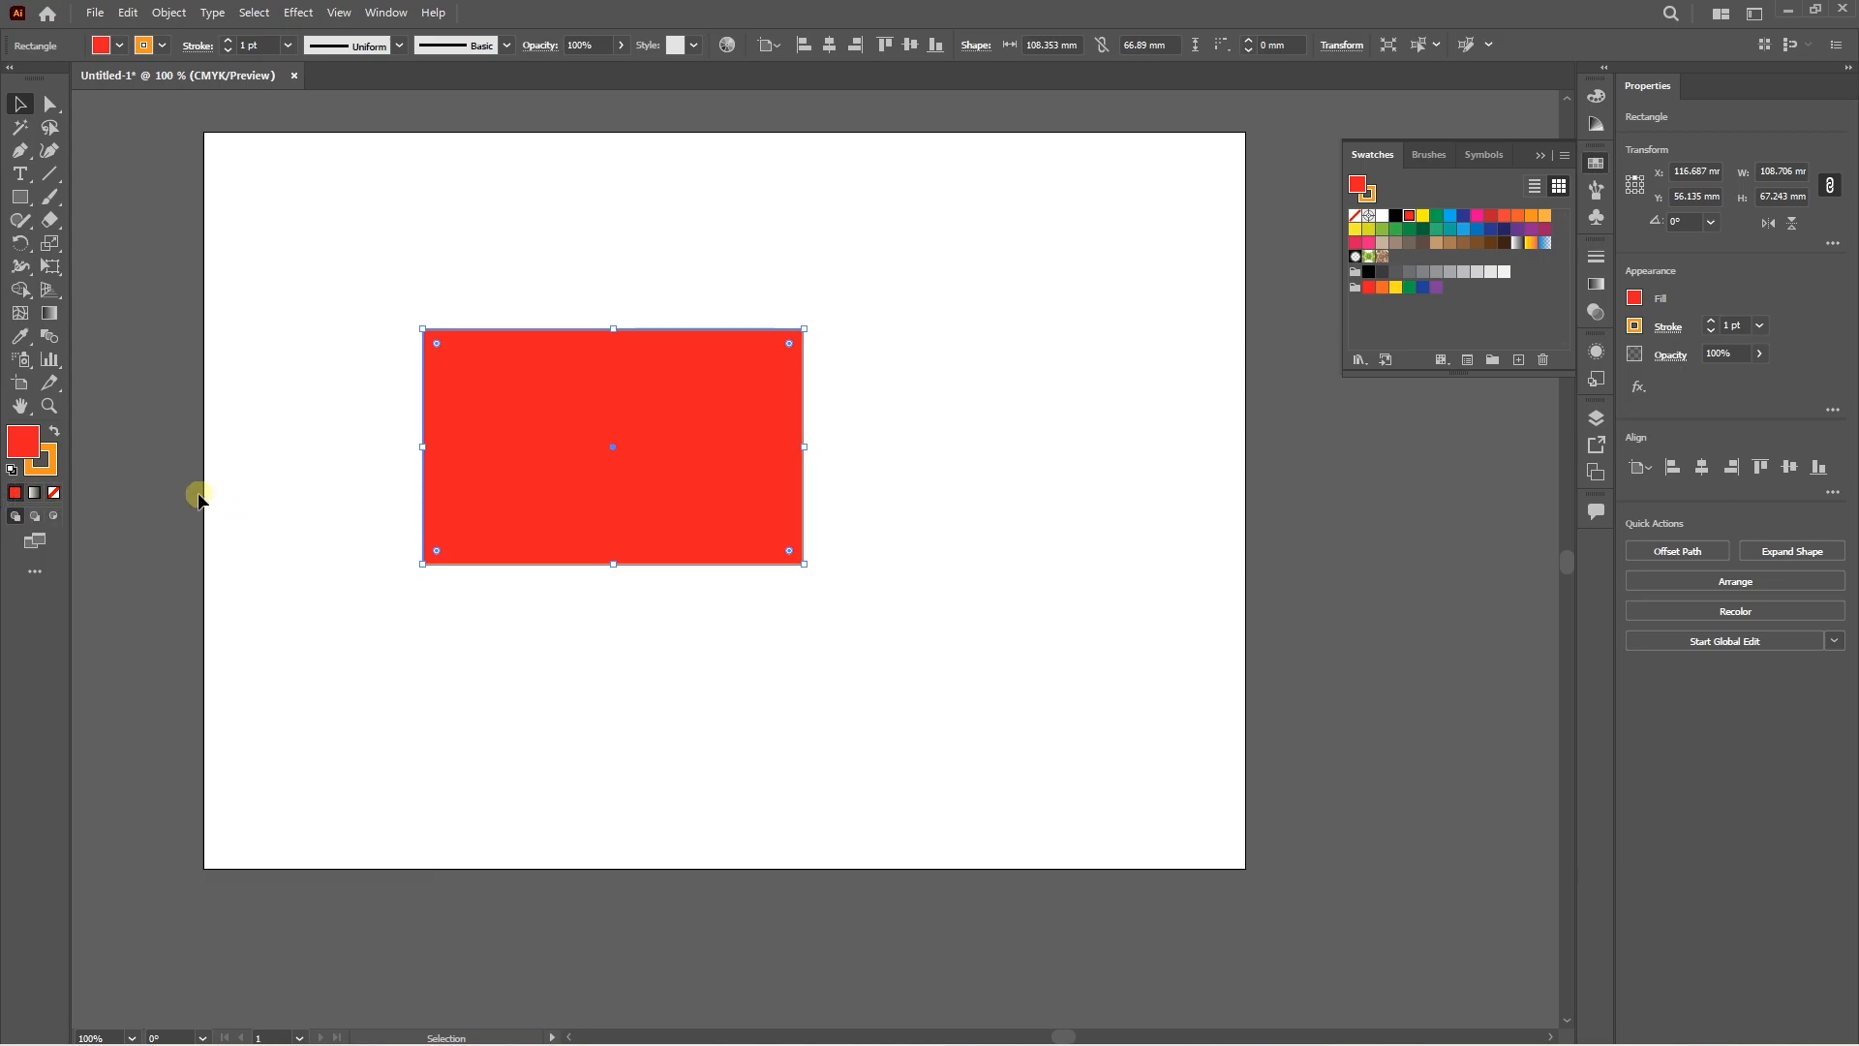
Apply a linear white-to-black gradient as the rectangle's fill.
{"action": "left_click", "coordinate": [34, 494]}
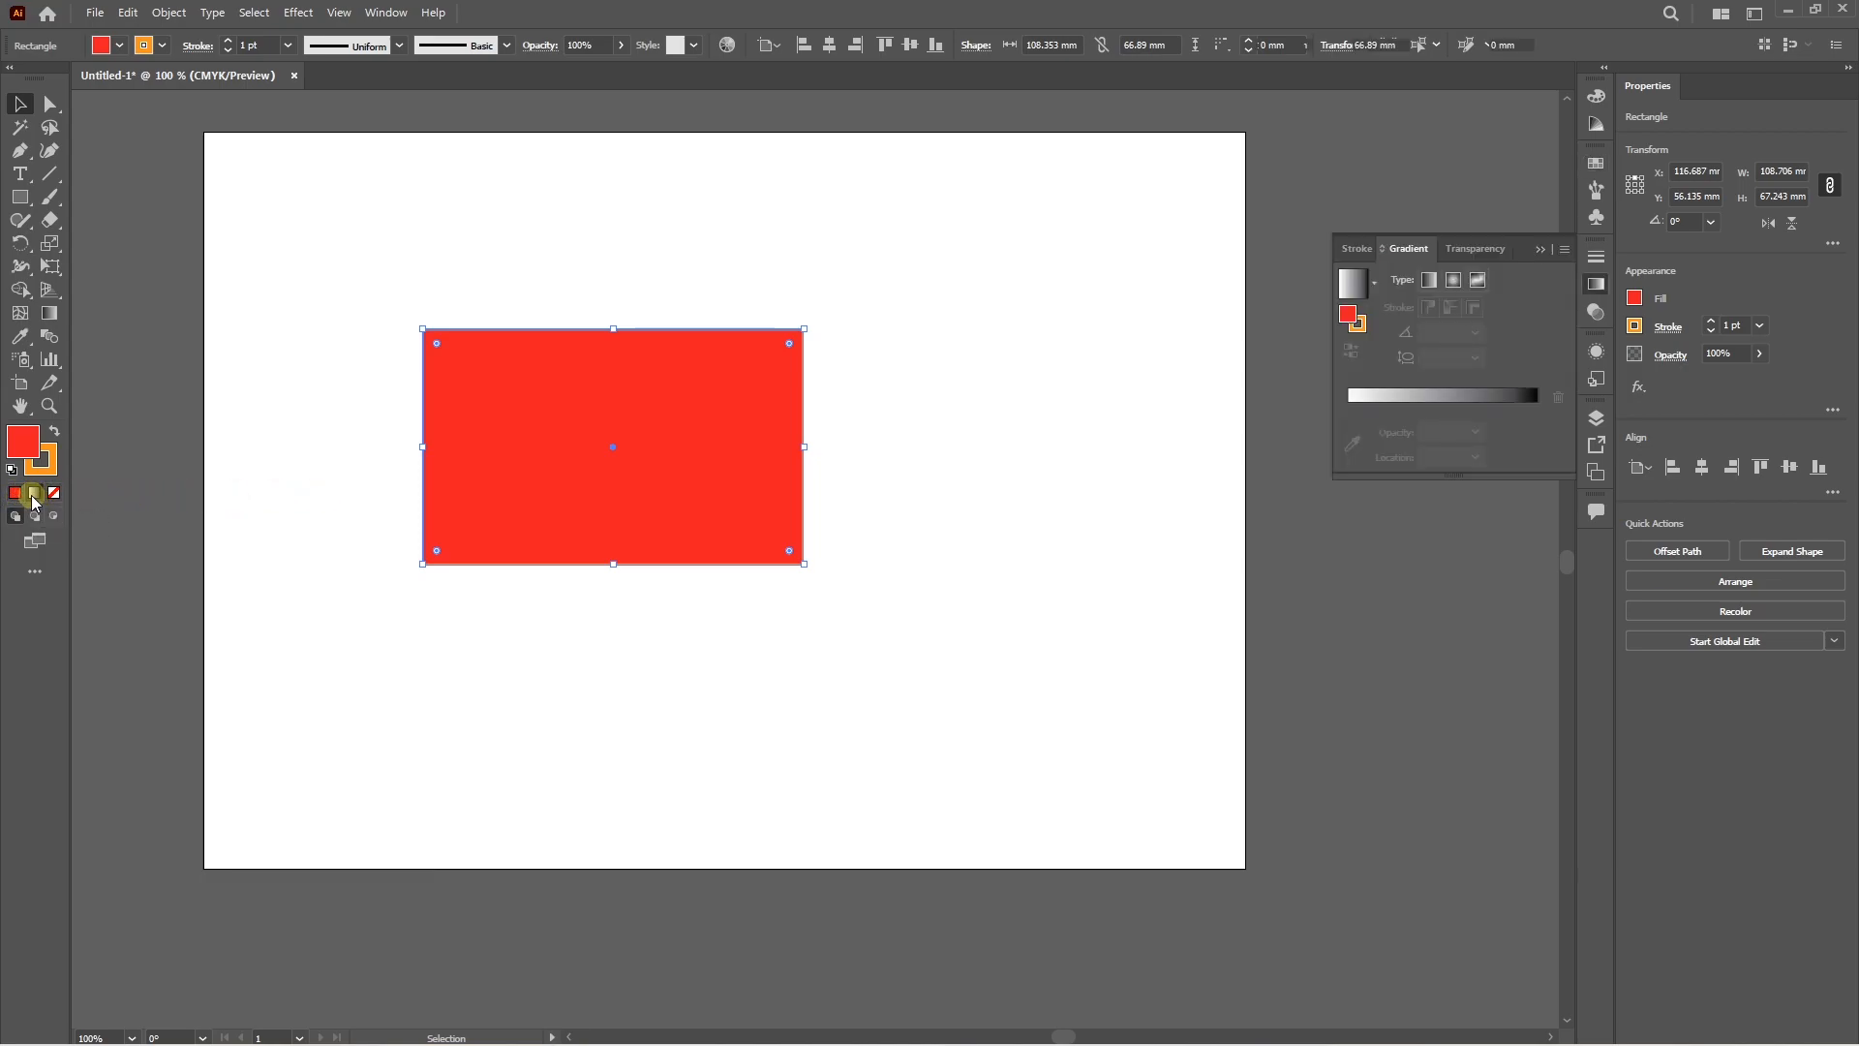
{"action": "left_click", "coordinate": [689, 448]}
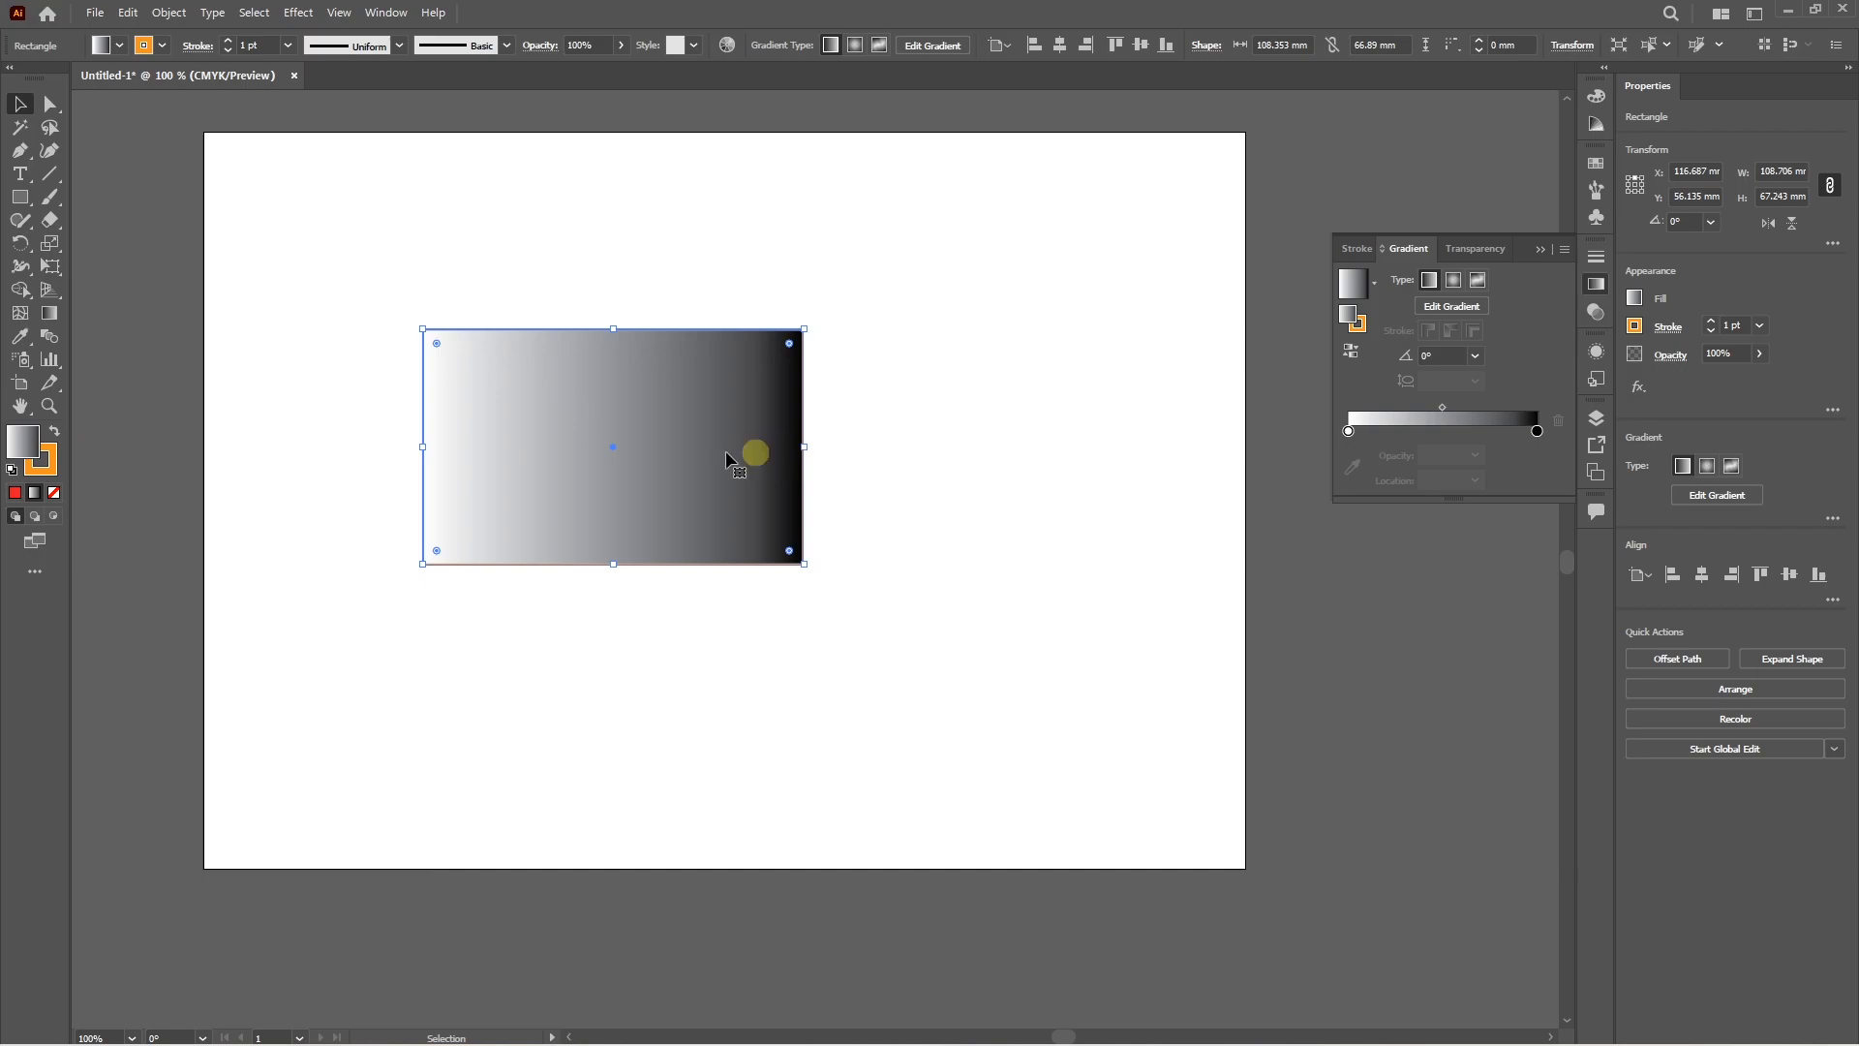
Set the rectangle's fill to None and undo that change.
{"action": "left_click", "coordinate": [53, 496]}
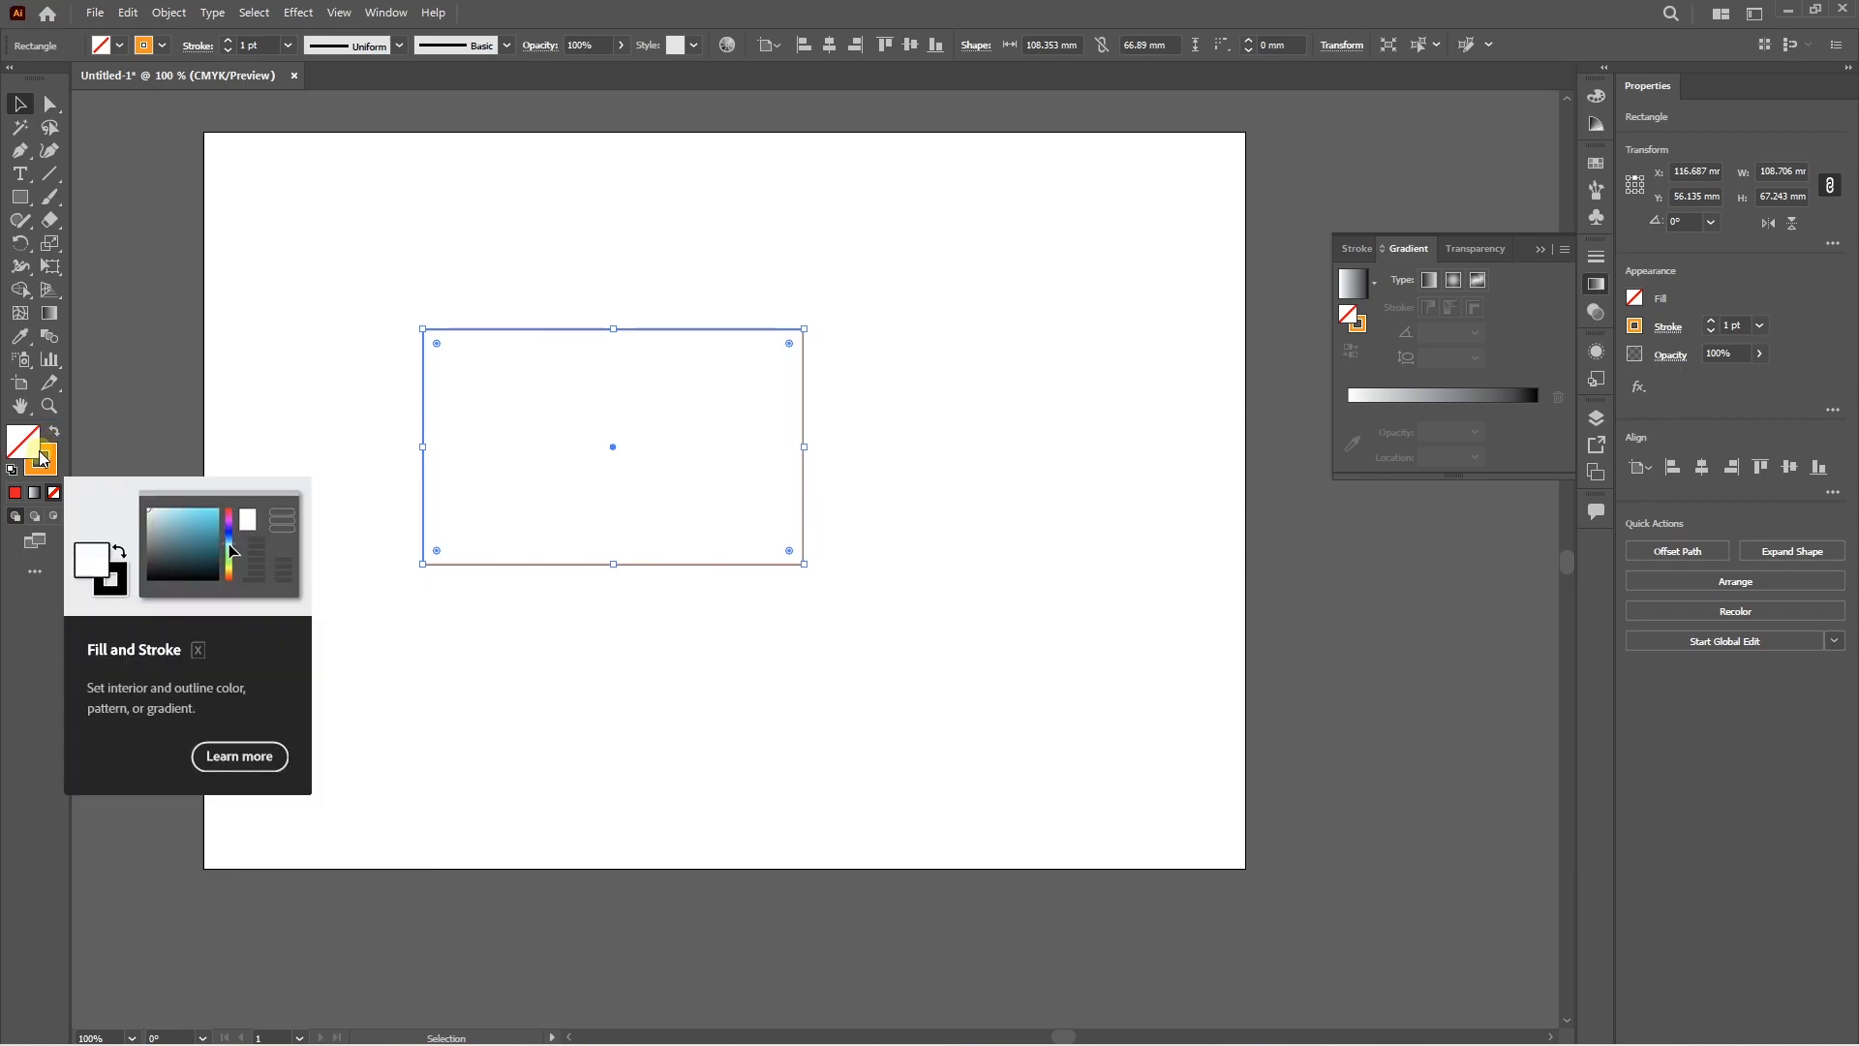
{"action": "key", "text": "ctrl+z"}
Set the rectangle's stroke to None, inspect its edge, and restore the solid orange stroke.
{"action": "left_click", "coordinate": [53, 463]}
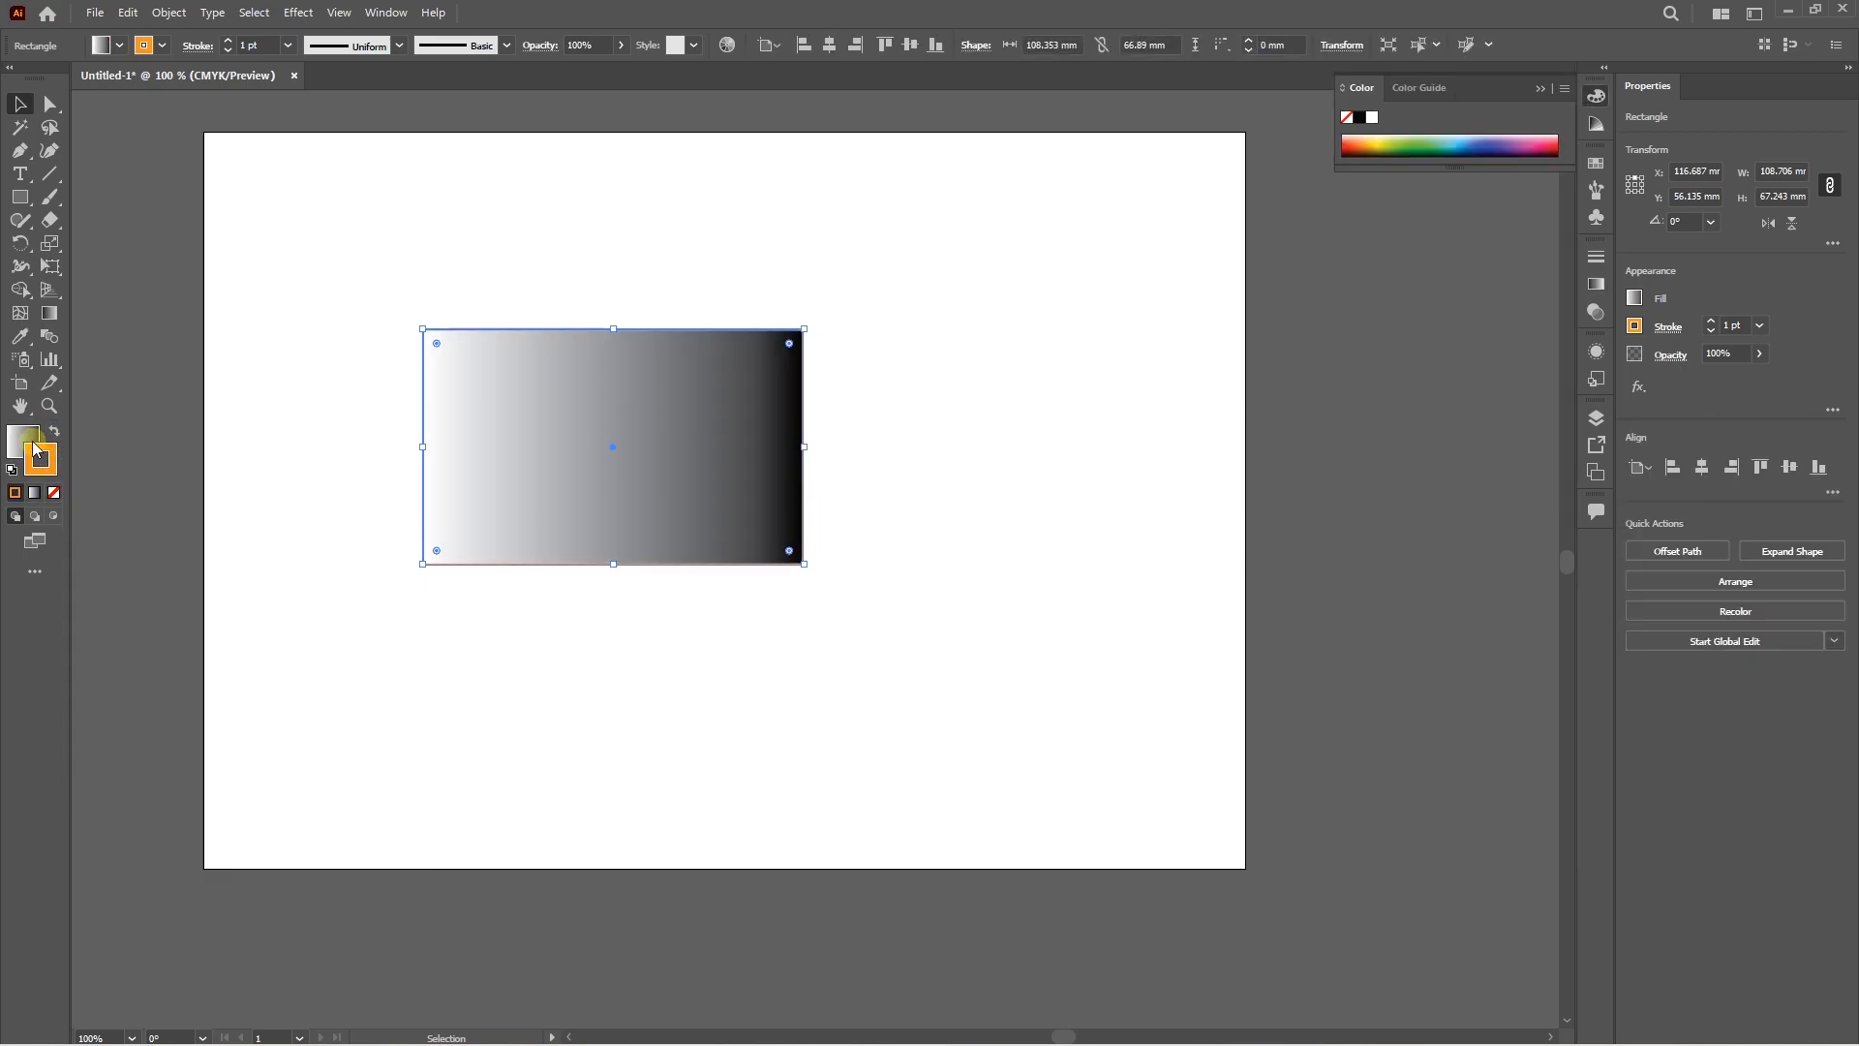
{"action": "left_click", "coordinate": [54, 493]}
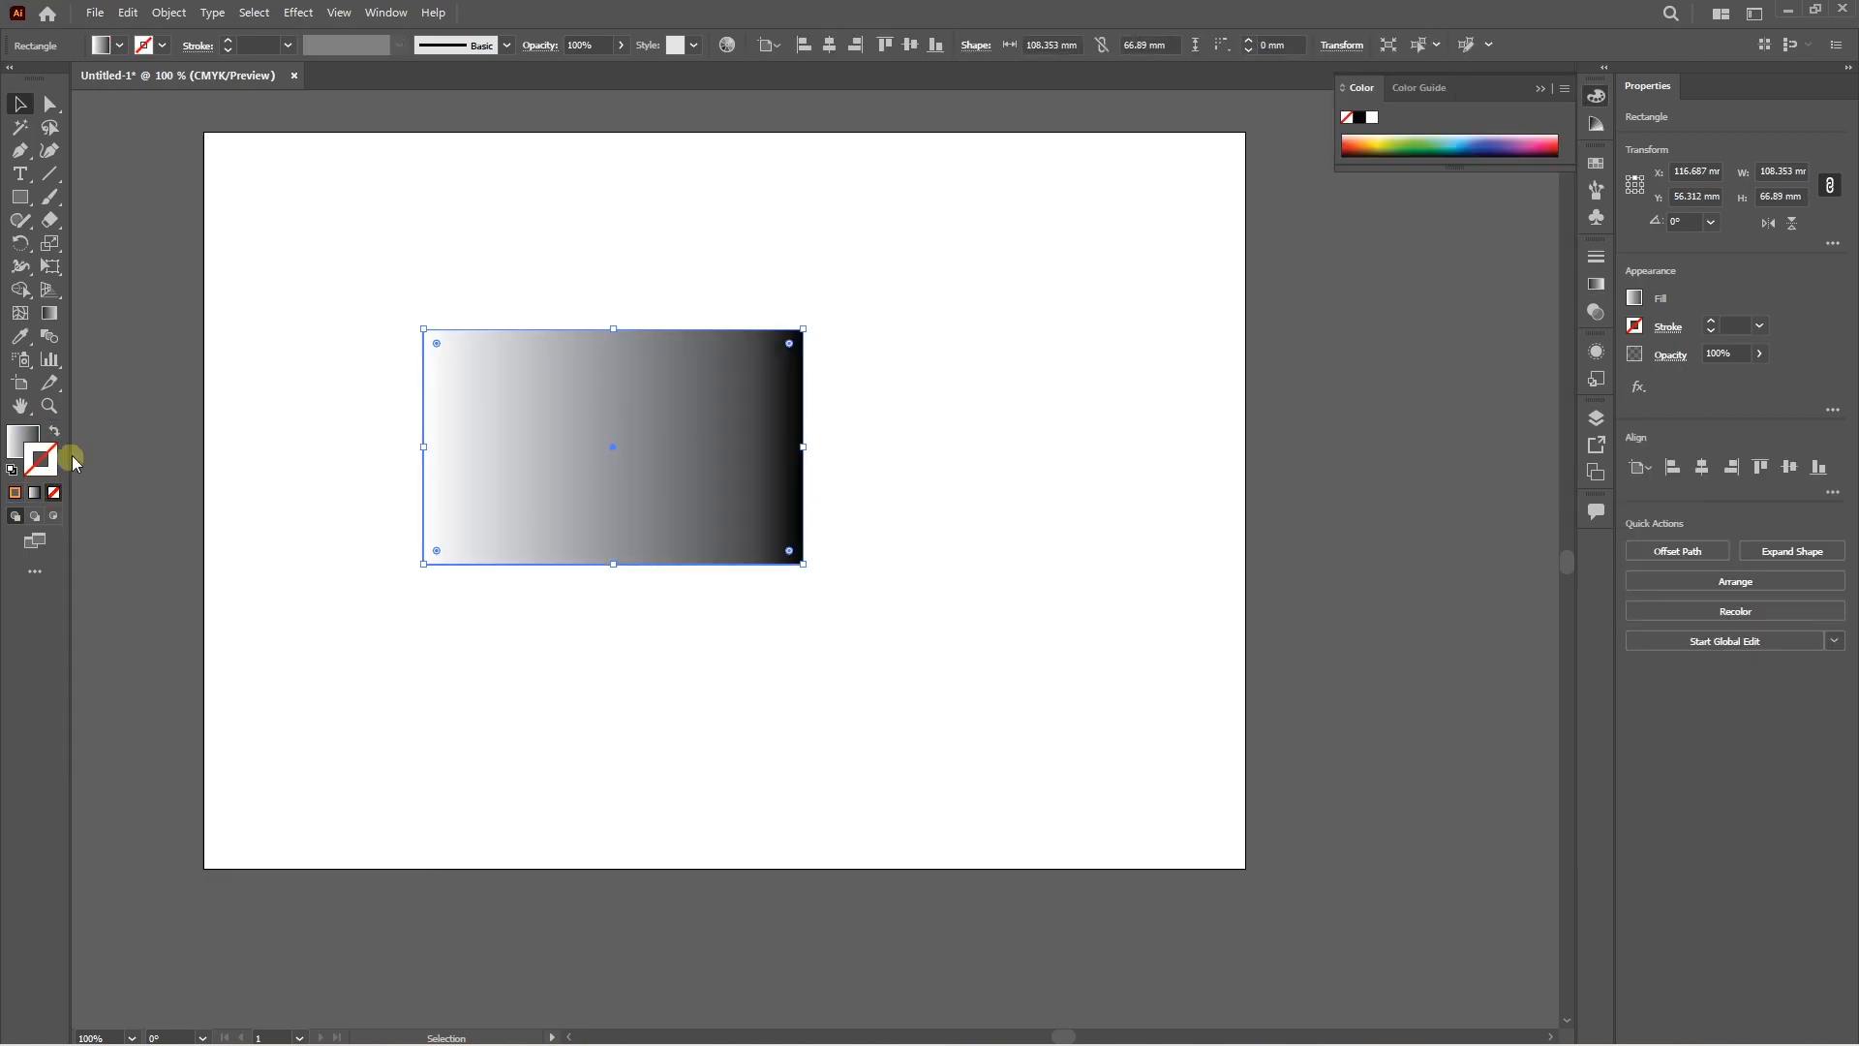
{"action": "left_click", "coordinate": [498, 315]}
{"action": "scroll", "coordinate": [531, 332], "scroll_direction": "up", "scroll_amount": 6}
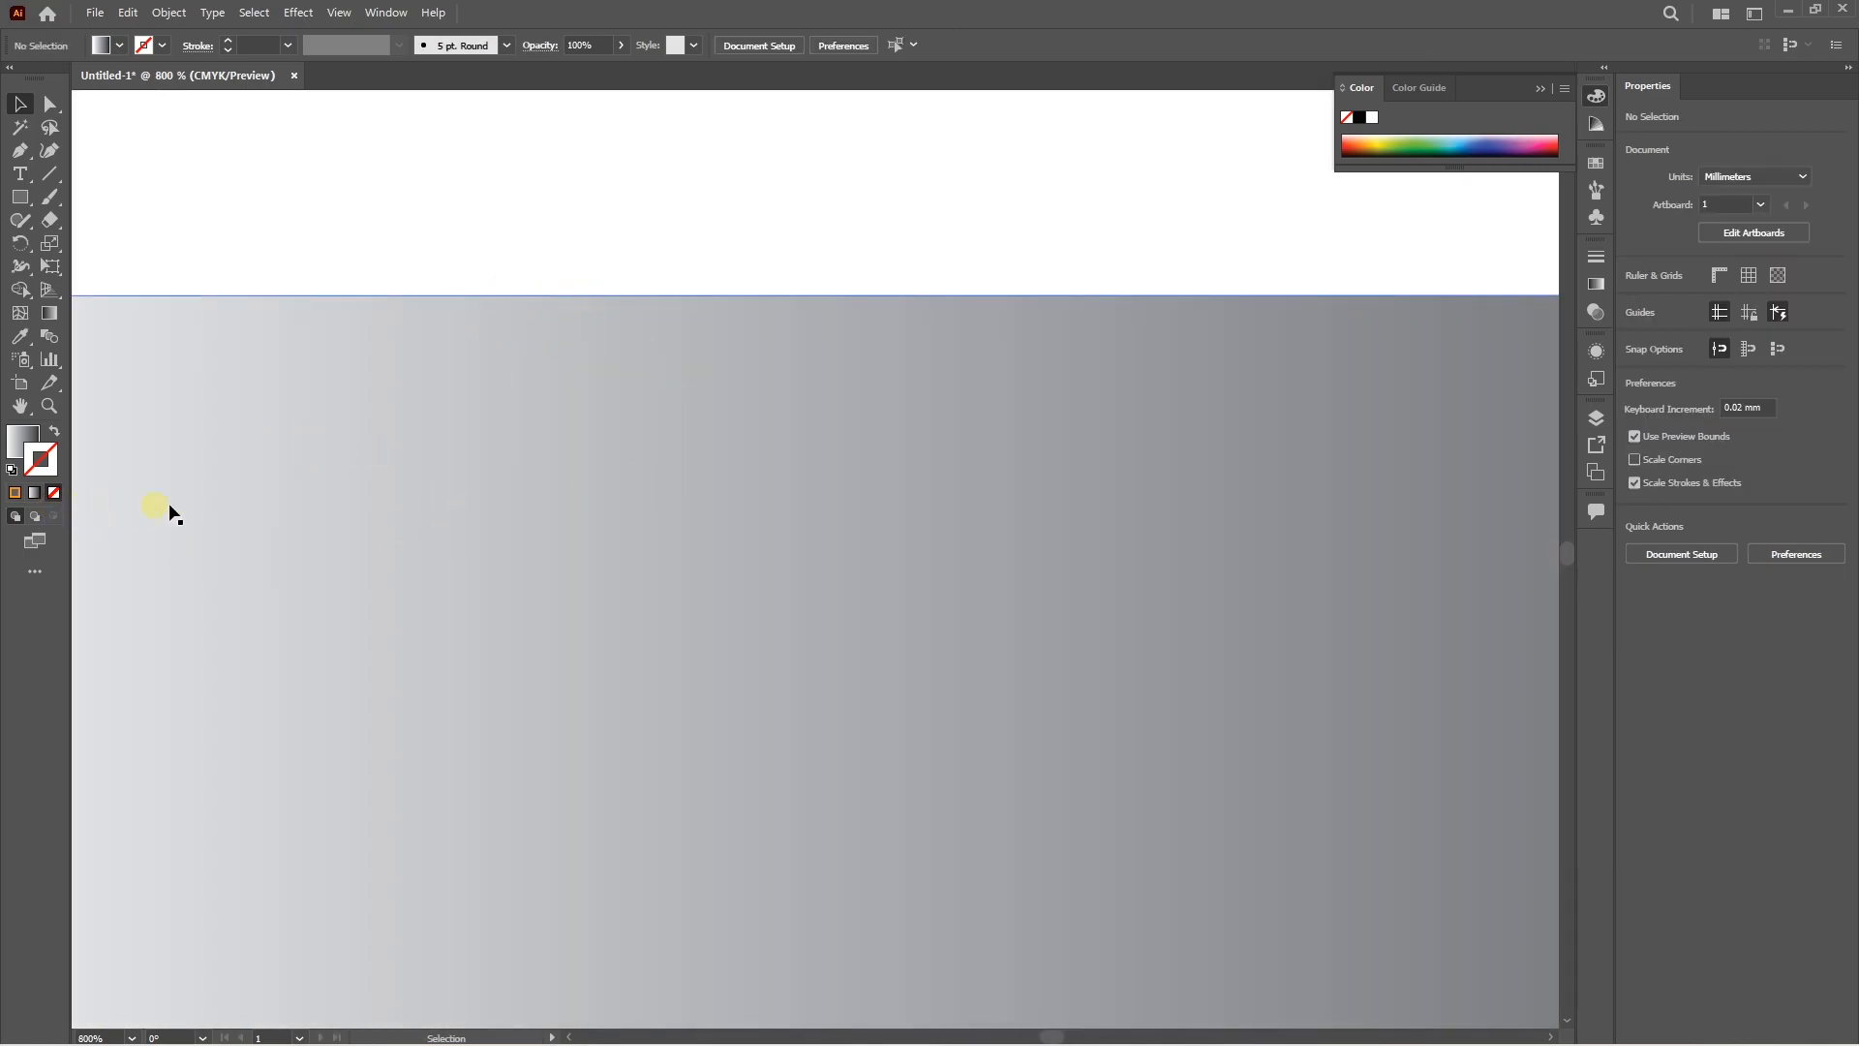
{"action": "left_click", "coordinate": [17, 493]}
{"action": "scroll", "coordinate": [305, 370], "scroll_direction": "down", "scroll_amount": 3}
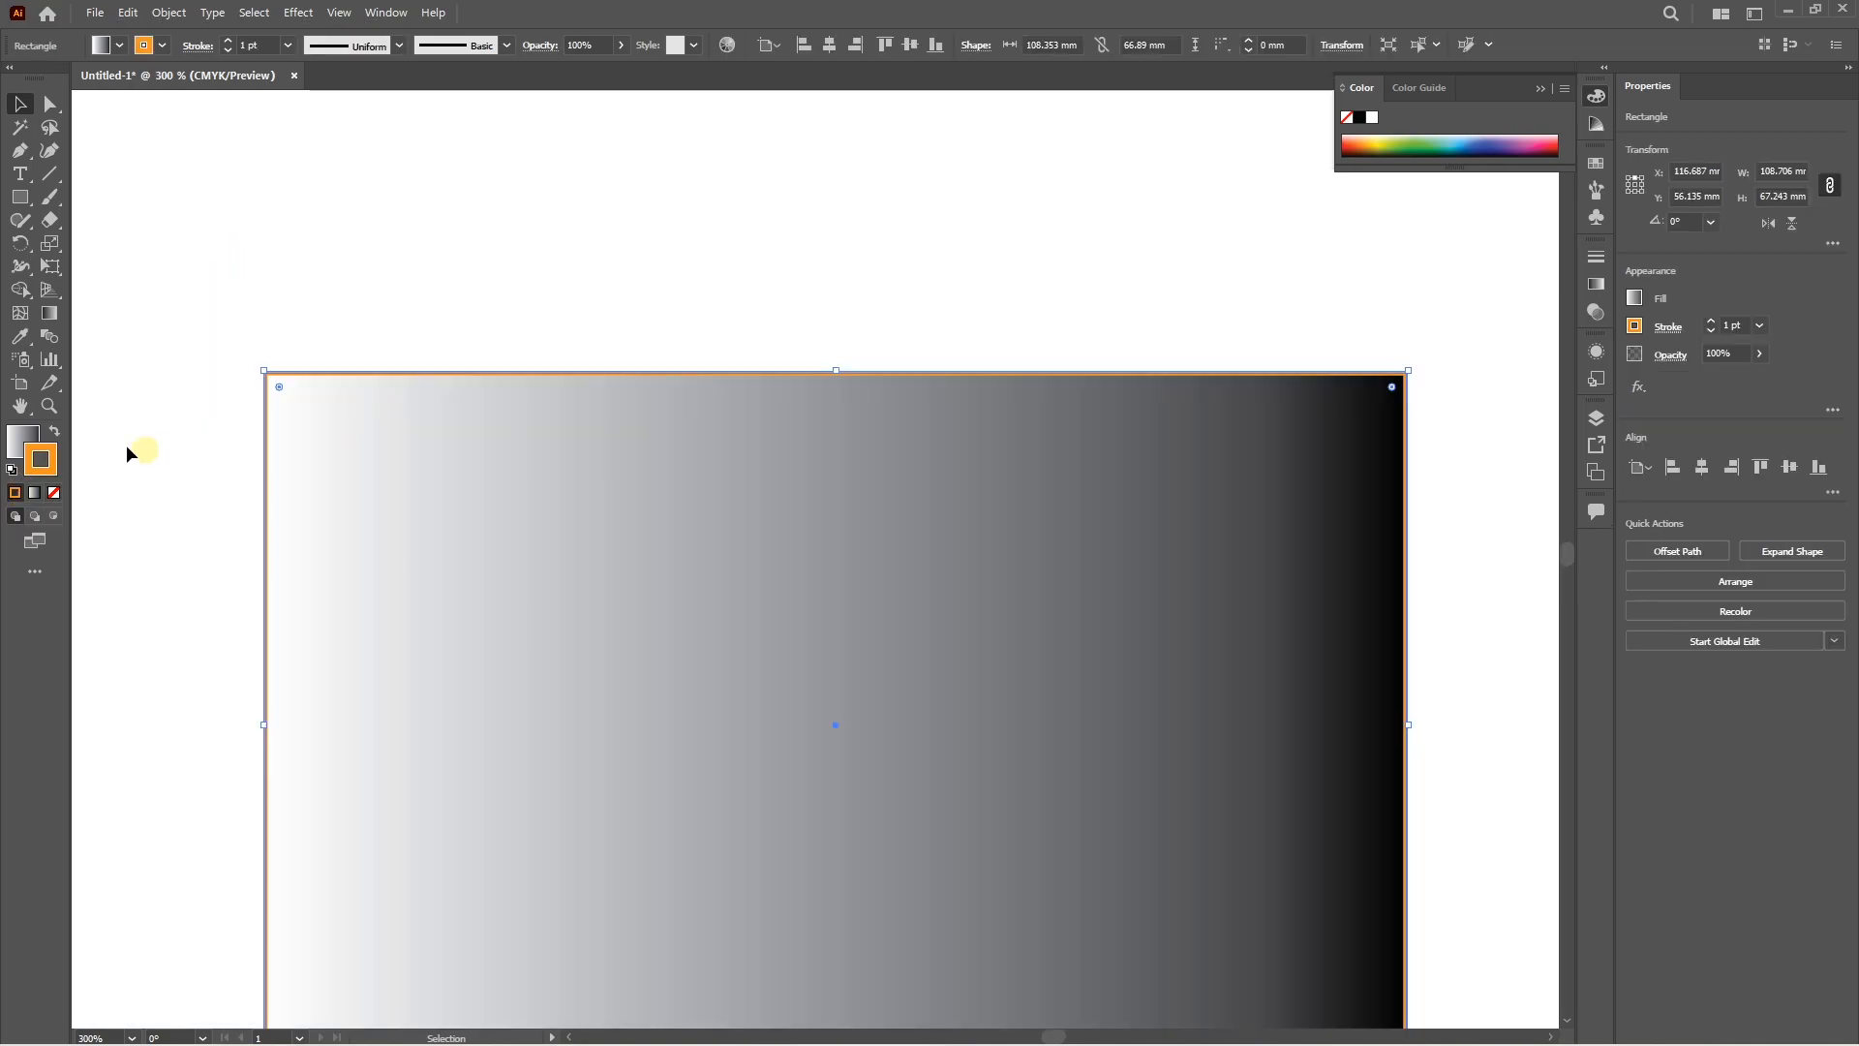
Set the rectangle's fill to None, and switch it back to a solid orange fill.
{"action": "left_click", "coordinate": [20, 436]}
{"action": "left_click", "coordinate": [52, 493]}
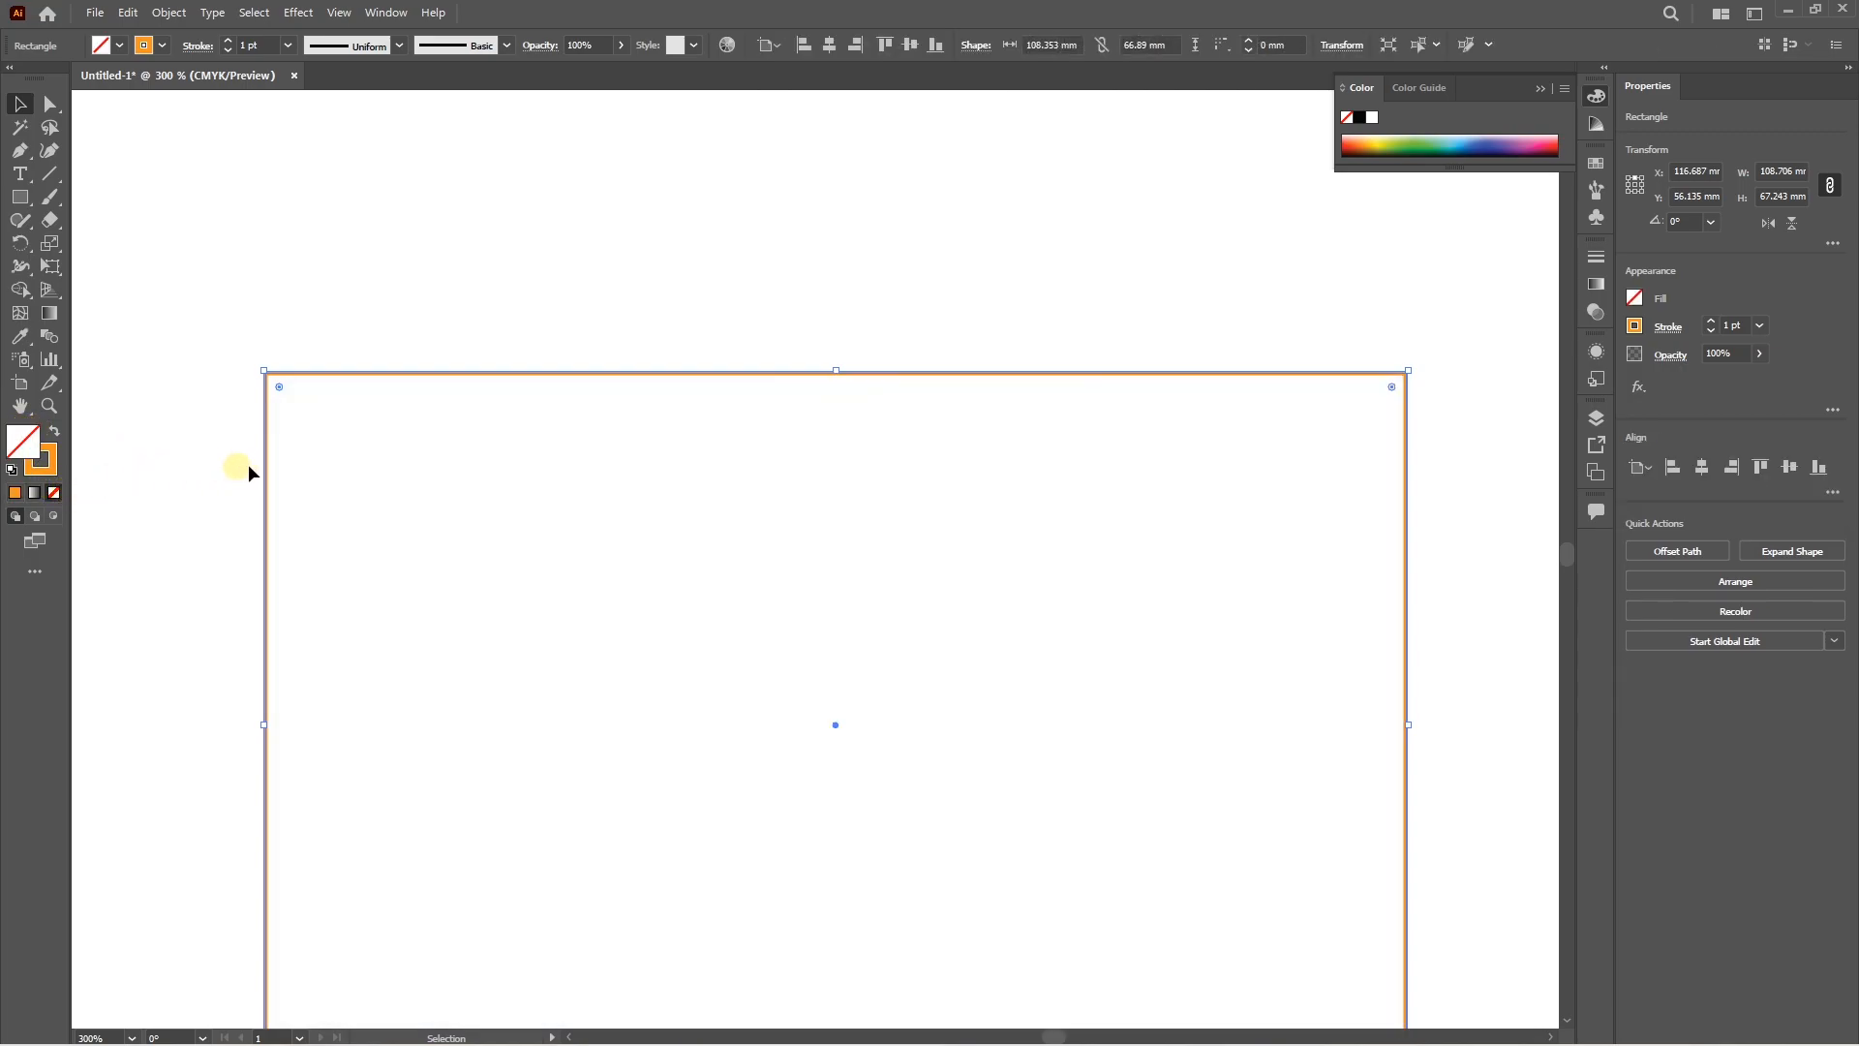
{"action": "left_click", "coordinate": [15, 494]}
{"action": "left_click", "coordinate": [54, 494]}
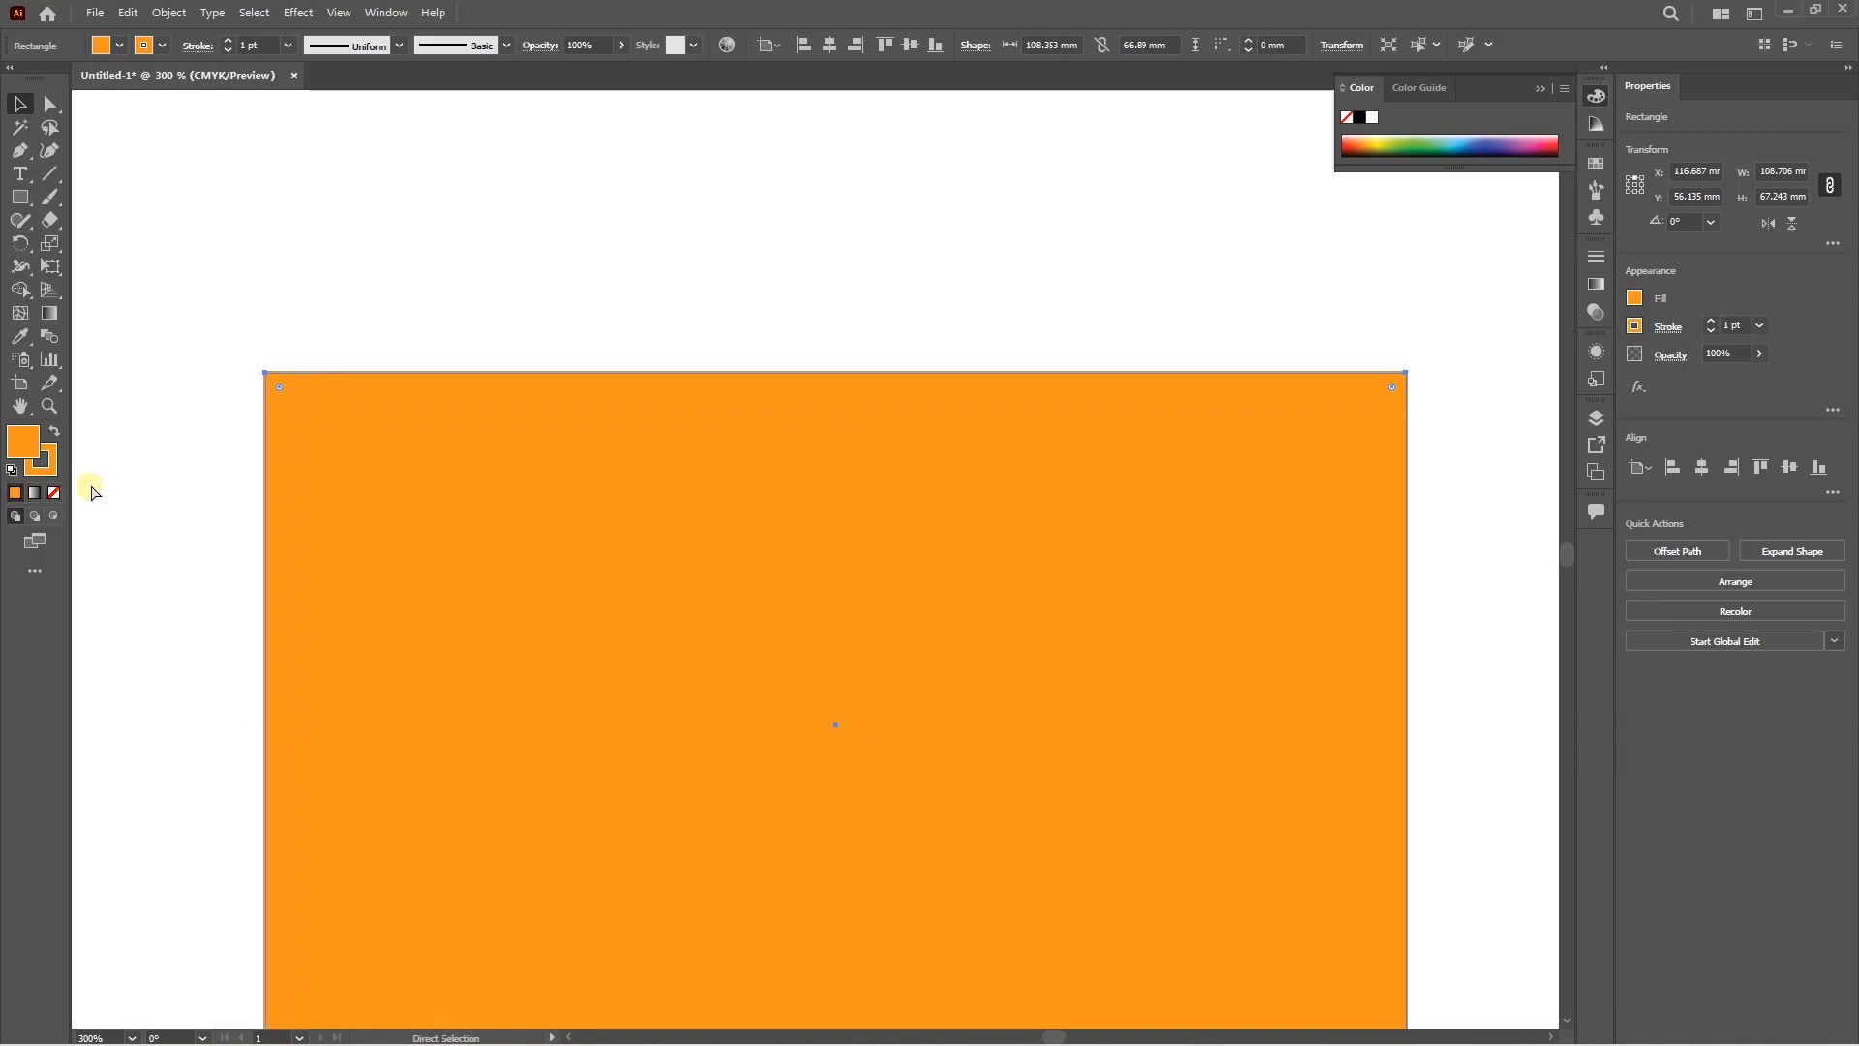
Apply a green swatch as the rectangle's fill and deselect the rectangle.
{"action": "left_click", "coordinate": [1595, 163]}
{"action": "left_click", "coordinate": [1436, 219]}
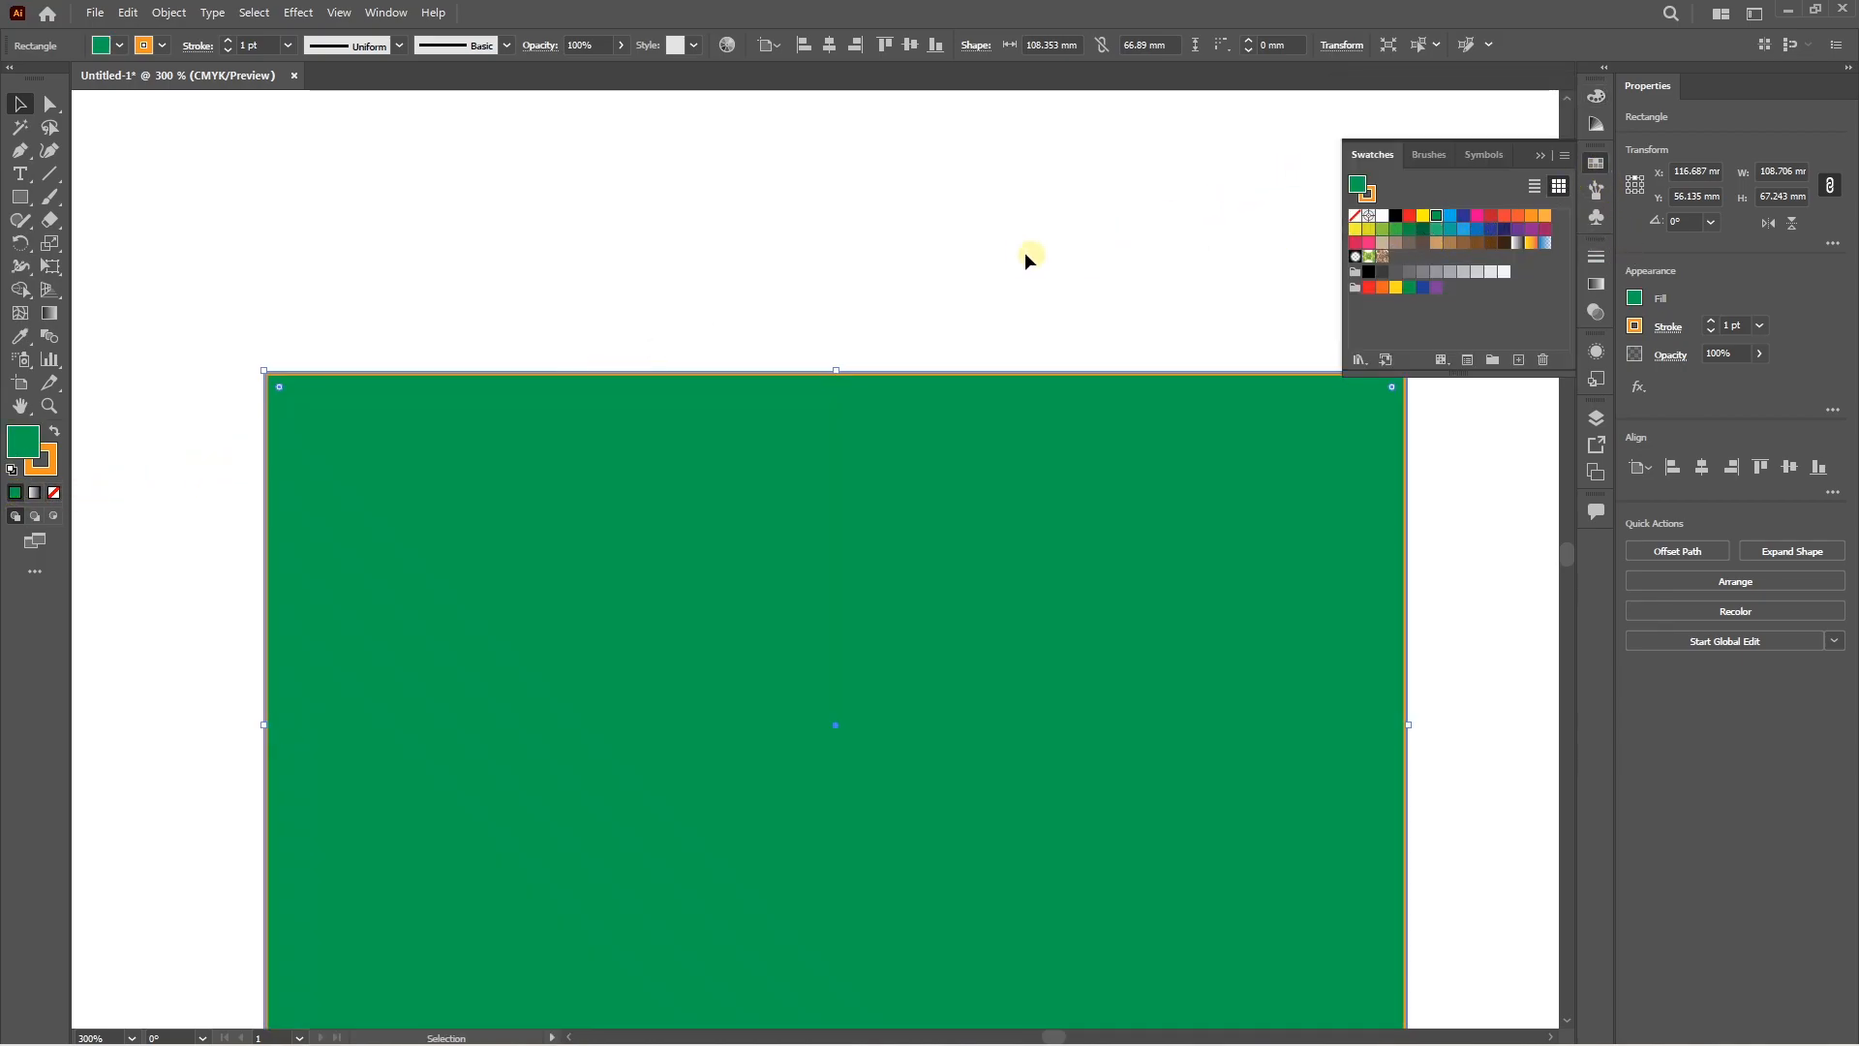
{"action": "left_click", "coordinate": [1038, 254]}
Delete the green rectangle from the artboard.
{"action": "scroll", "coordinate": [670, 436], "scroll_direction": "down", "scroll_amount": 2}
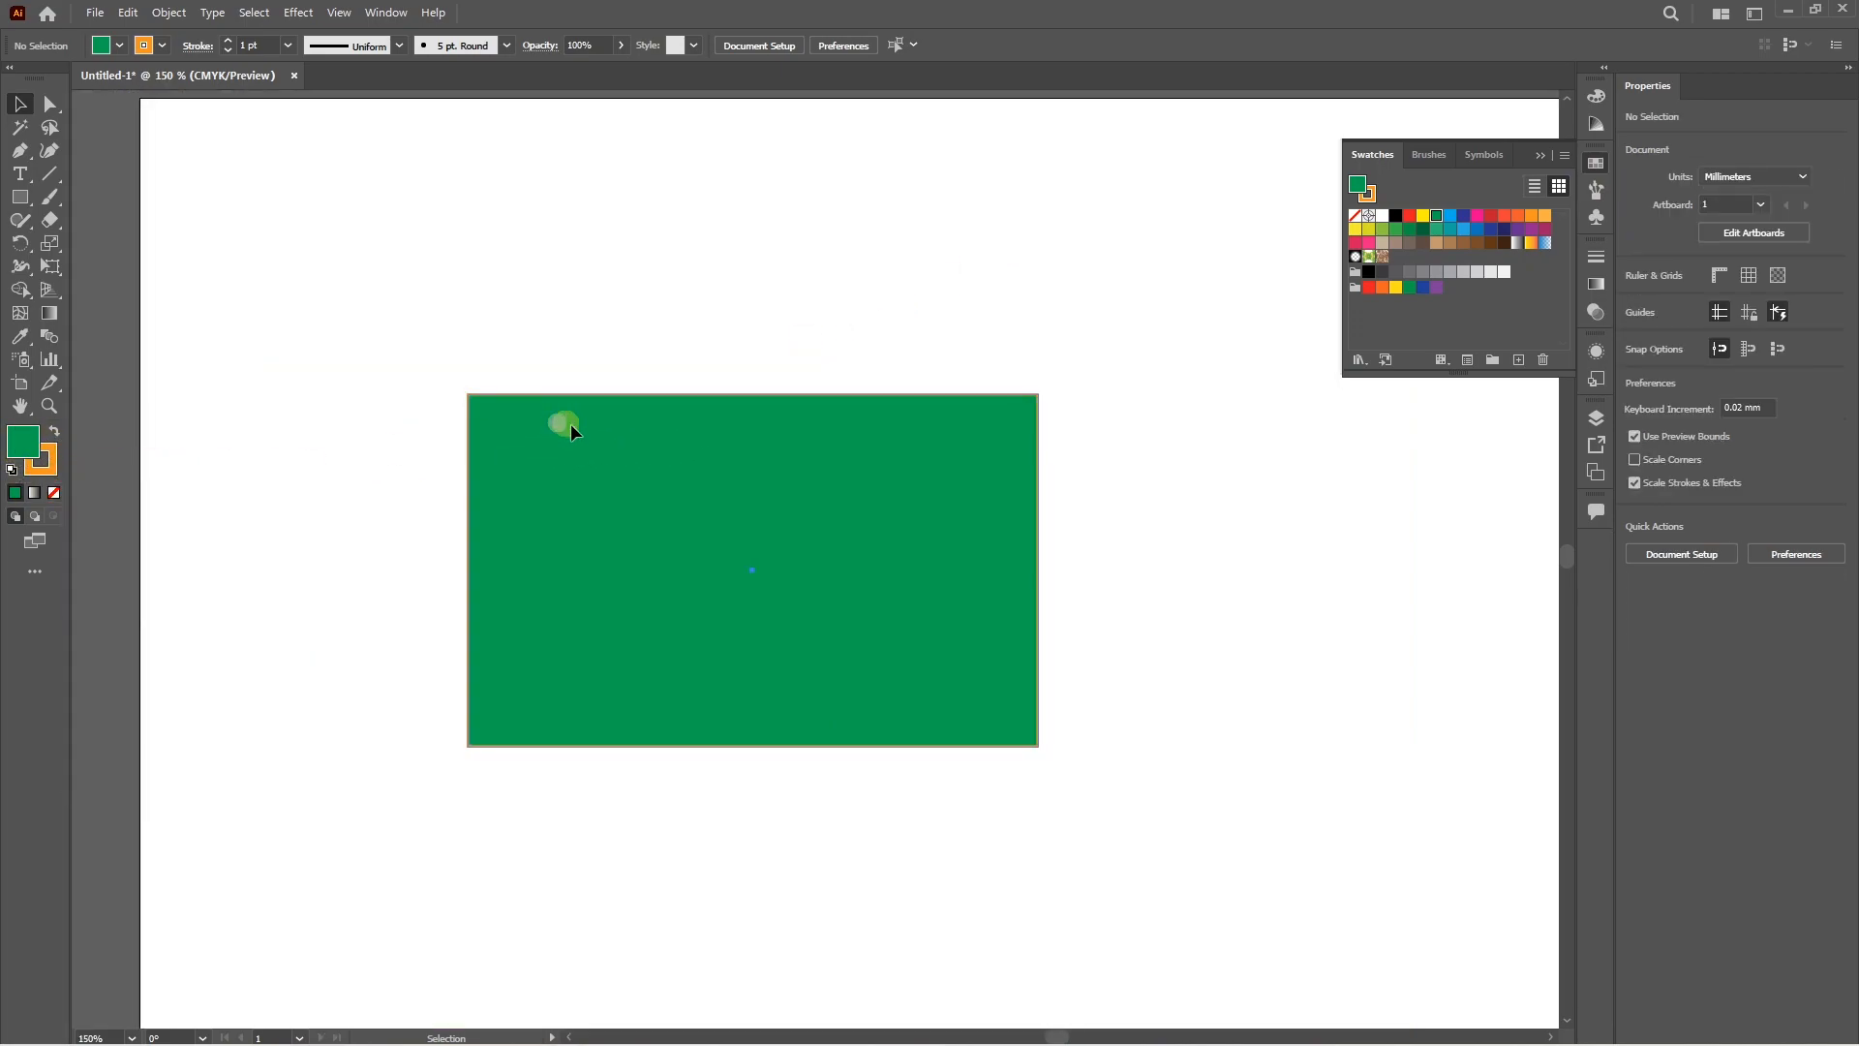
{"action": "left_click_drag", "start_coordinate": [562, 420], "coordinate": [622, 448]}
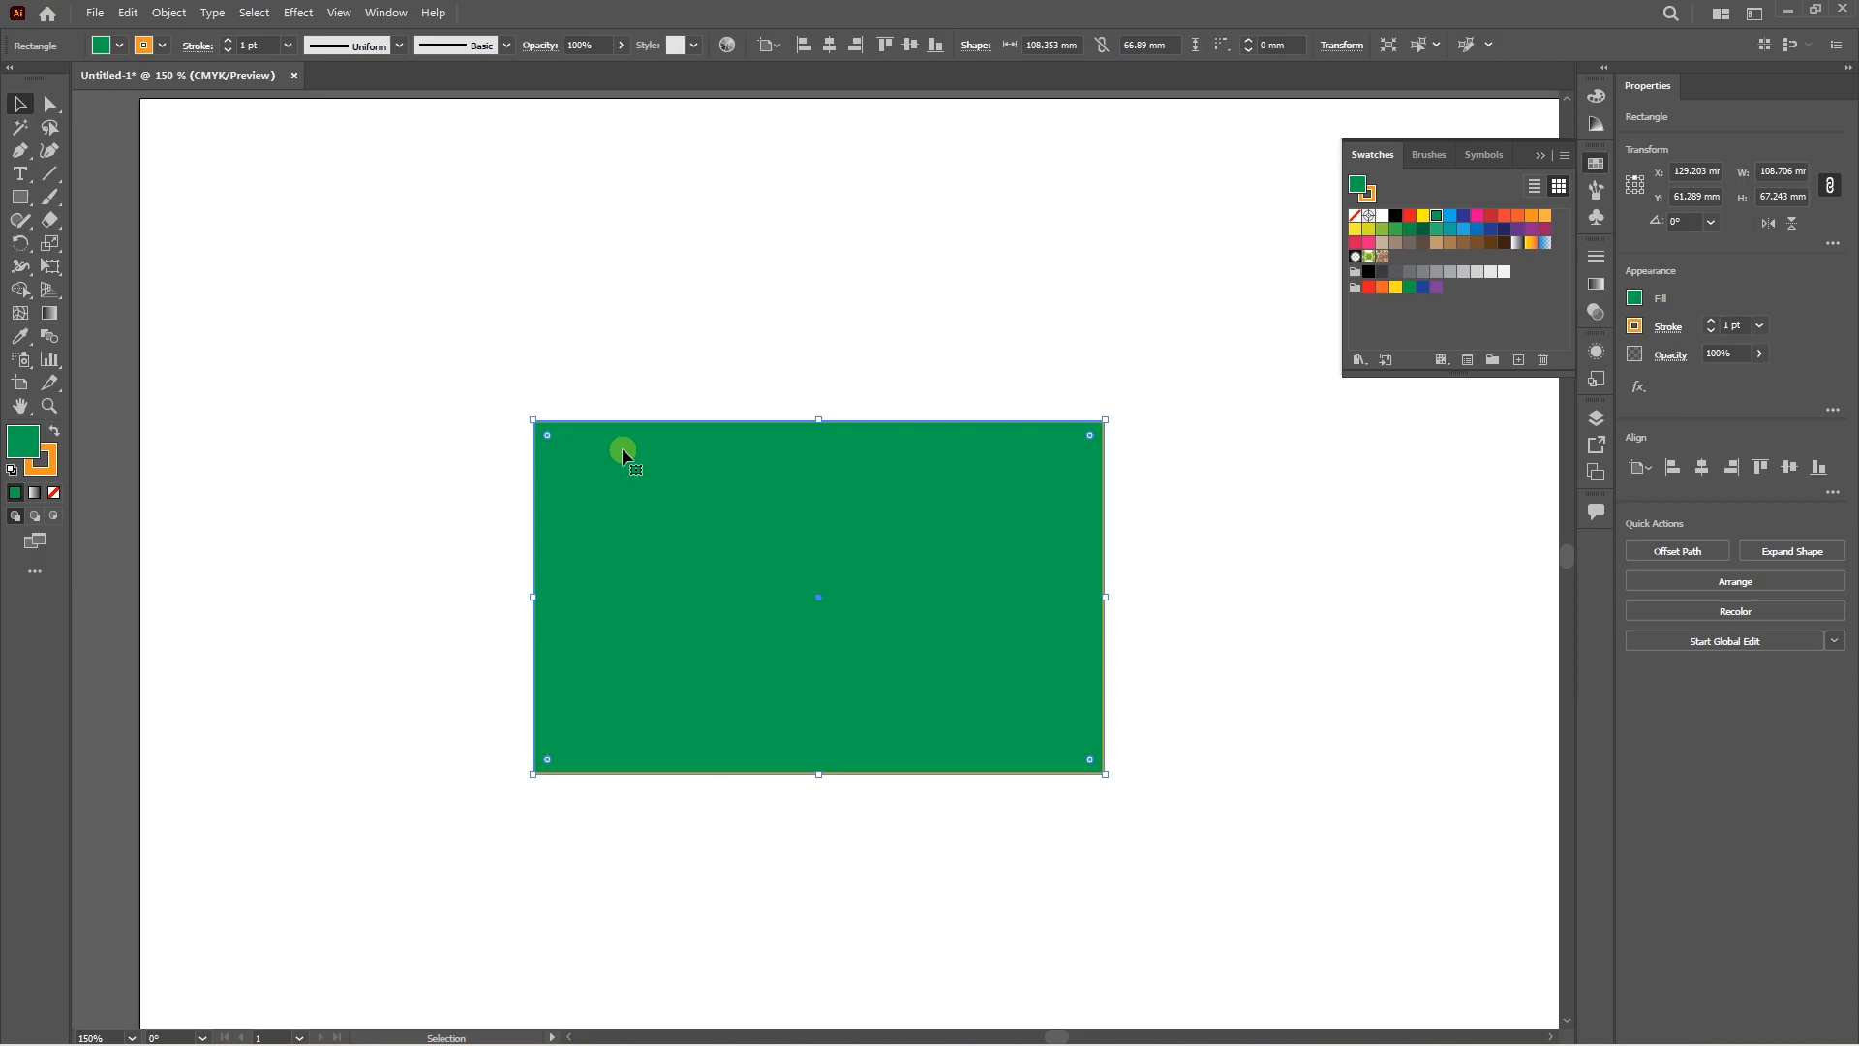
{"action": "key", "text": "Delete"}
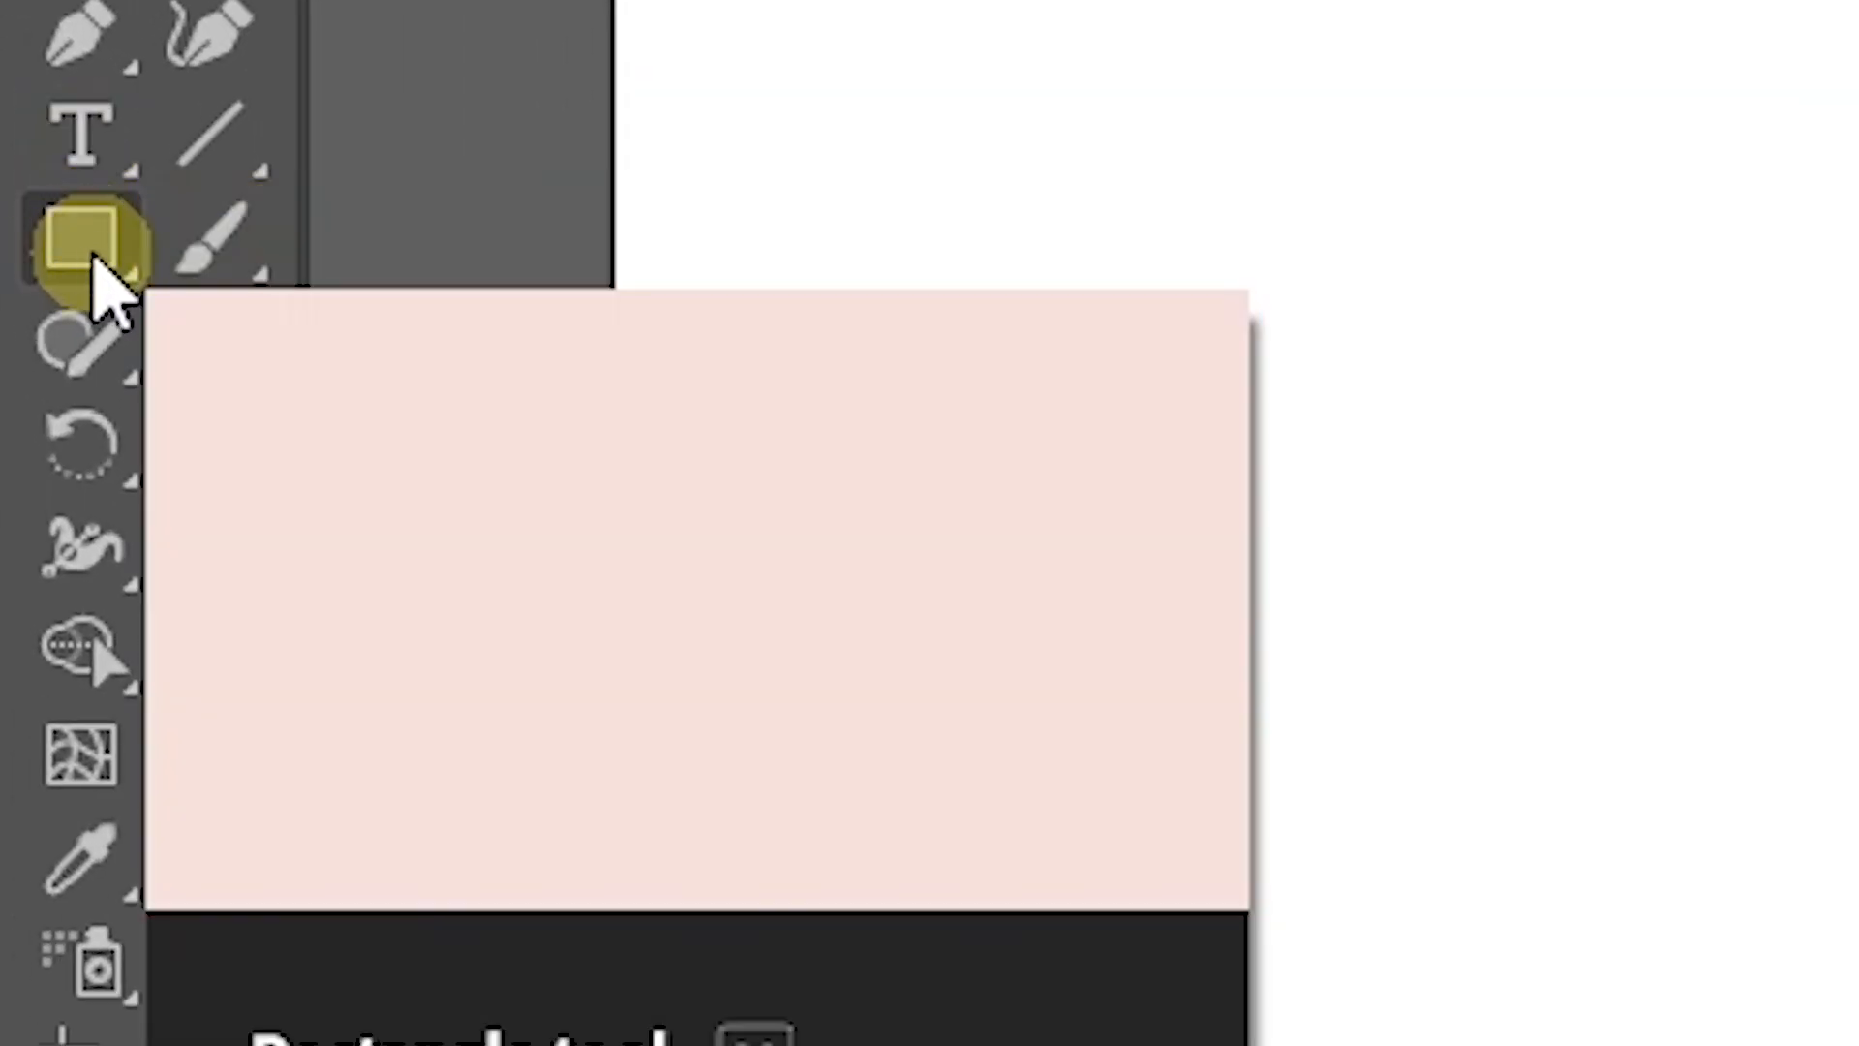
Draw a square about 28 mm per side with the Rectangle tool on the empty artboard.
{"action": "left_click", "coordinate": [97, 276]}
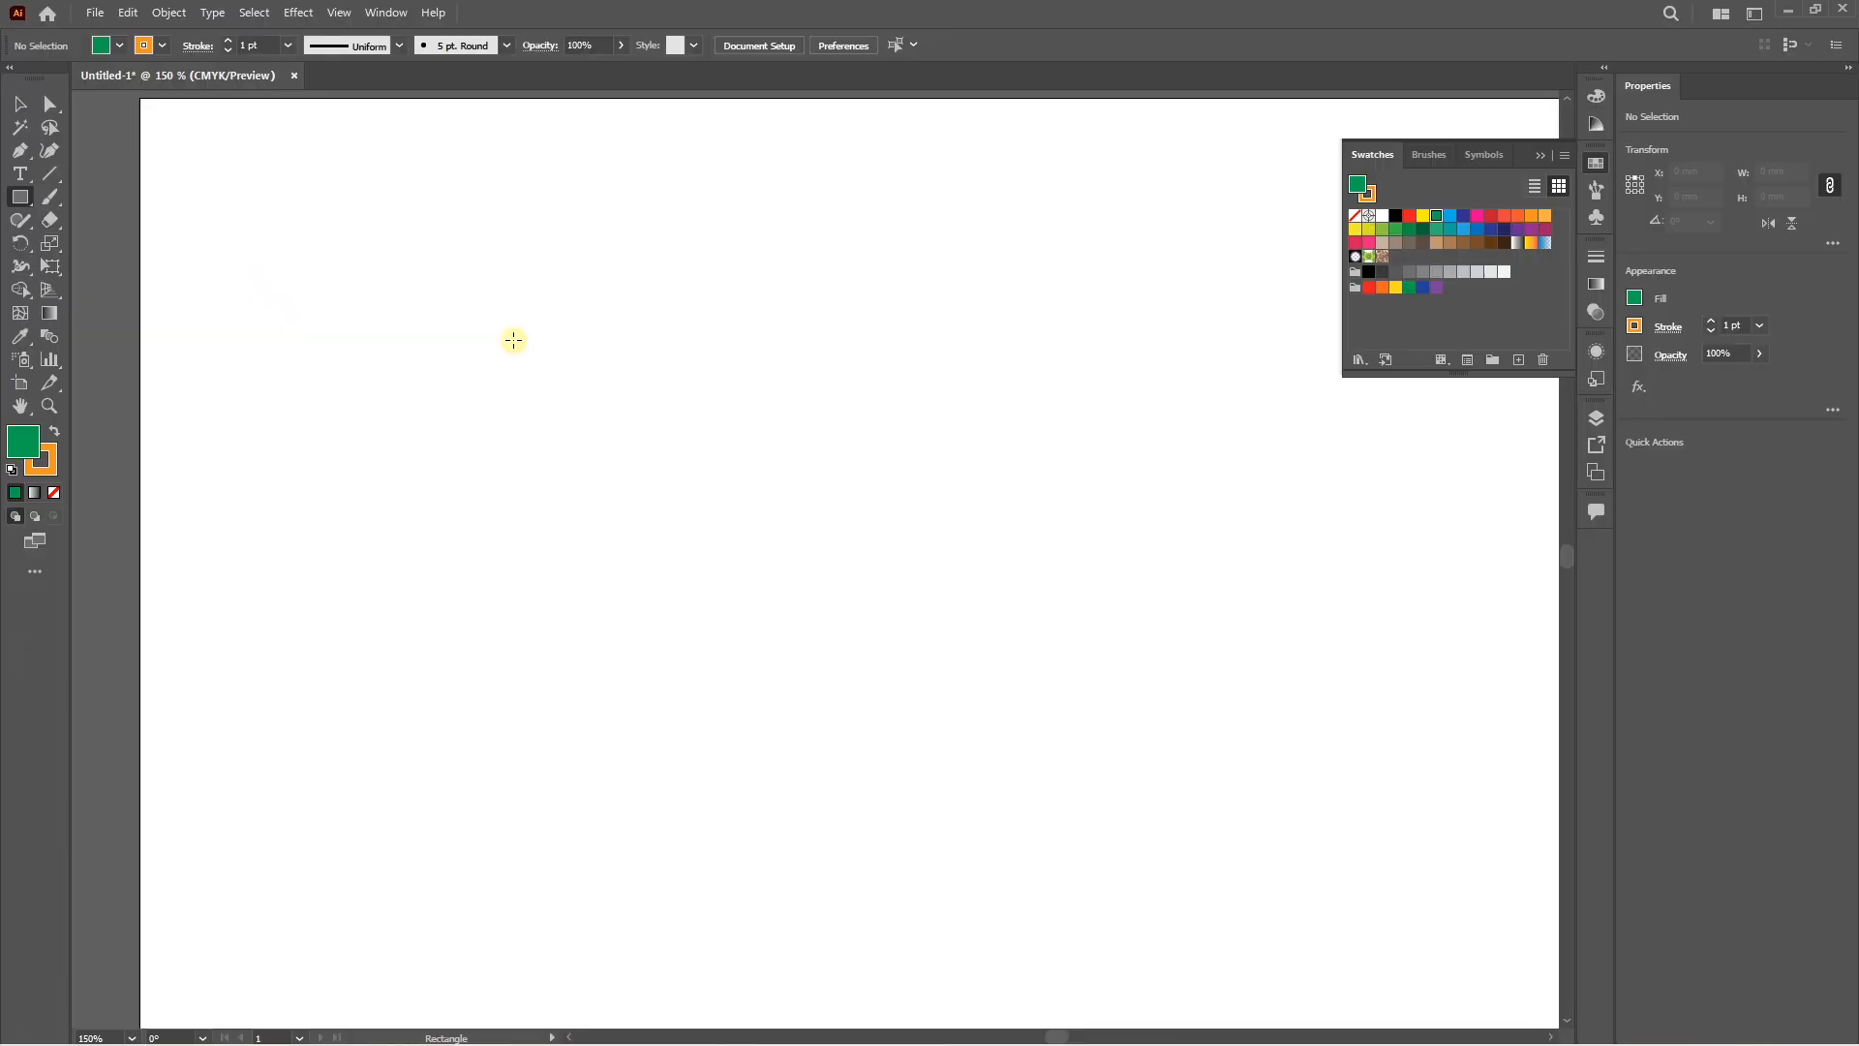
{"action": "mouse_move", "coordinate": [511, 340]}
{"action": "left_mouse_down"}
{"action": "mouse_move", "coordinate": [788, 601]}
{"action": "mouse_move", "coordinate": [1066, 697]}
{"action": "mouse_move", "coordinate": [1259, 690]}
{"action": "mouse_move", "coordinate": [1263, 641]}
{"action": "mouse_move", "coordinate": [1214, 629]}
{"action": "mouse_move", "coordinate": [594, 901]}
{"action": "mouse_move", "coordinate": [842, 659]}
{"action": "left_mouse_up"}
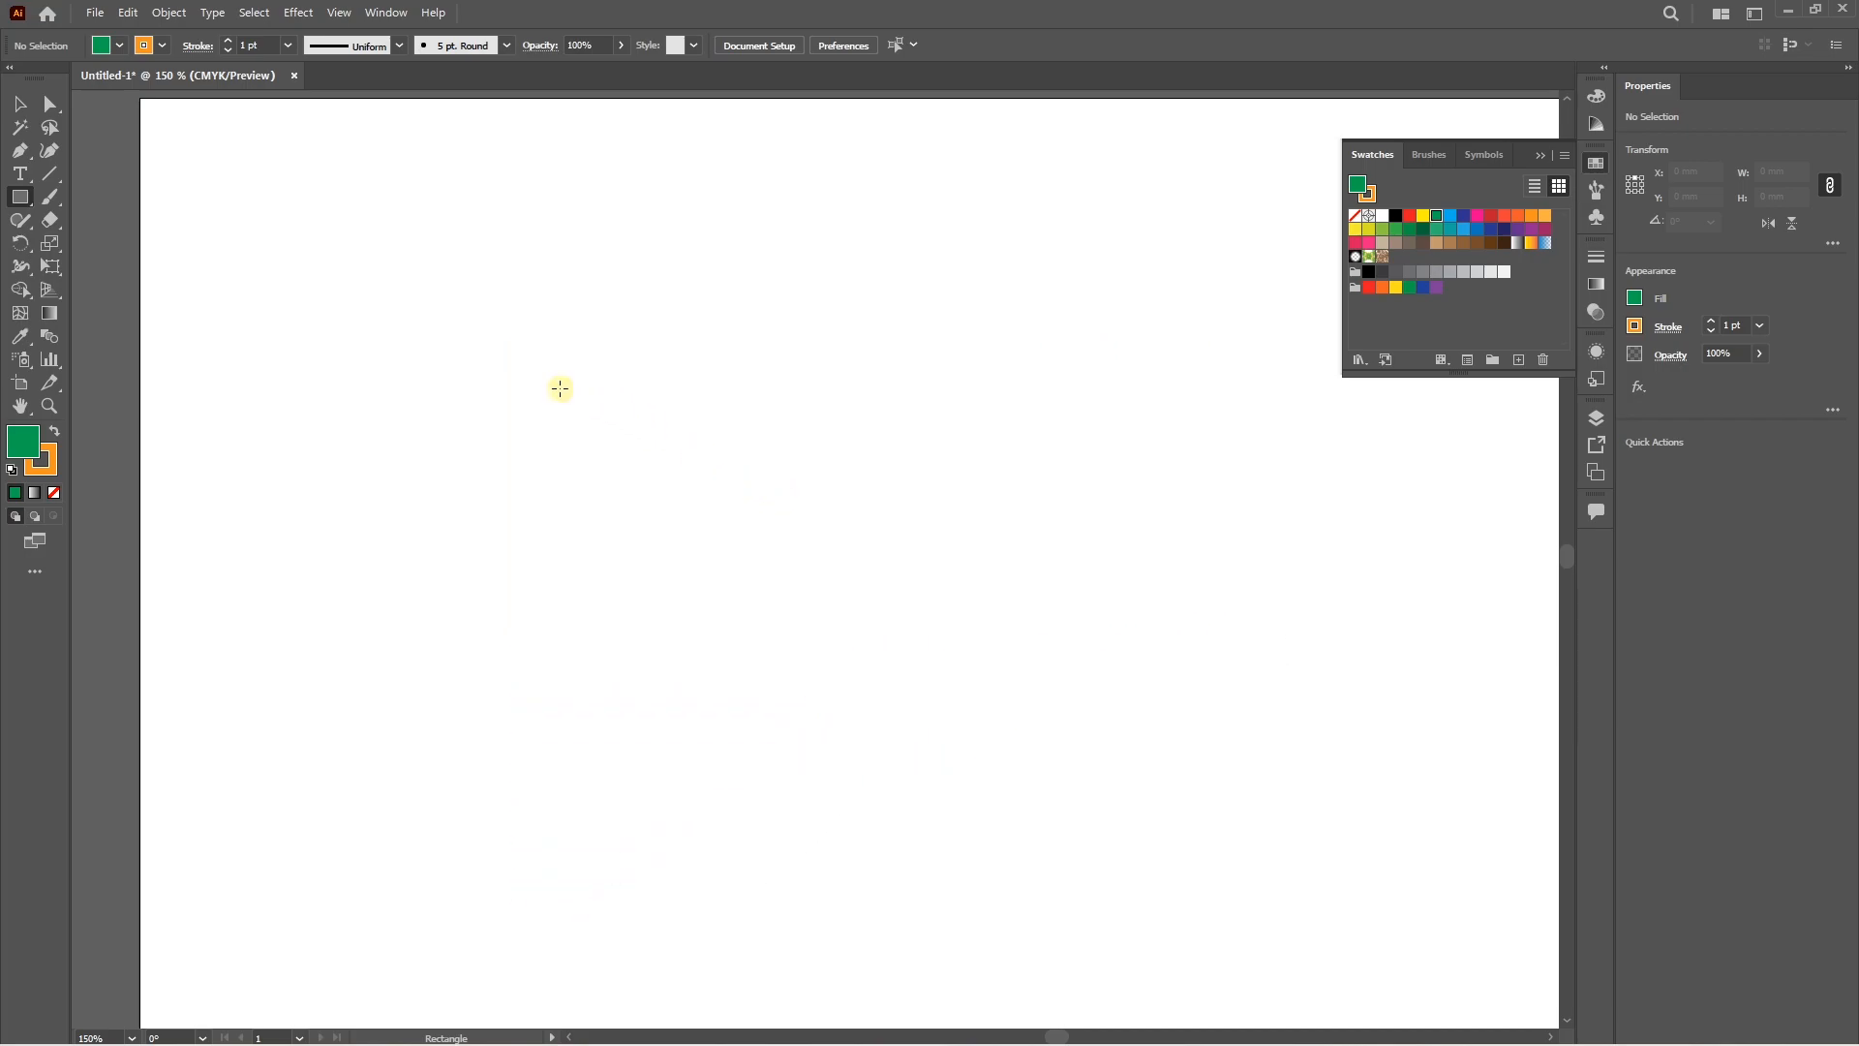
{"action": "mouse_move", "coordinate": [560, 388]}
{"action": "left_mouse_down"}
{"action": "mouse_move", "coordinate": [846, 697]}
{"action": "mouse_move", "coordinate": [706, 535]}
{"action": "left_mouse_up"}
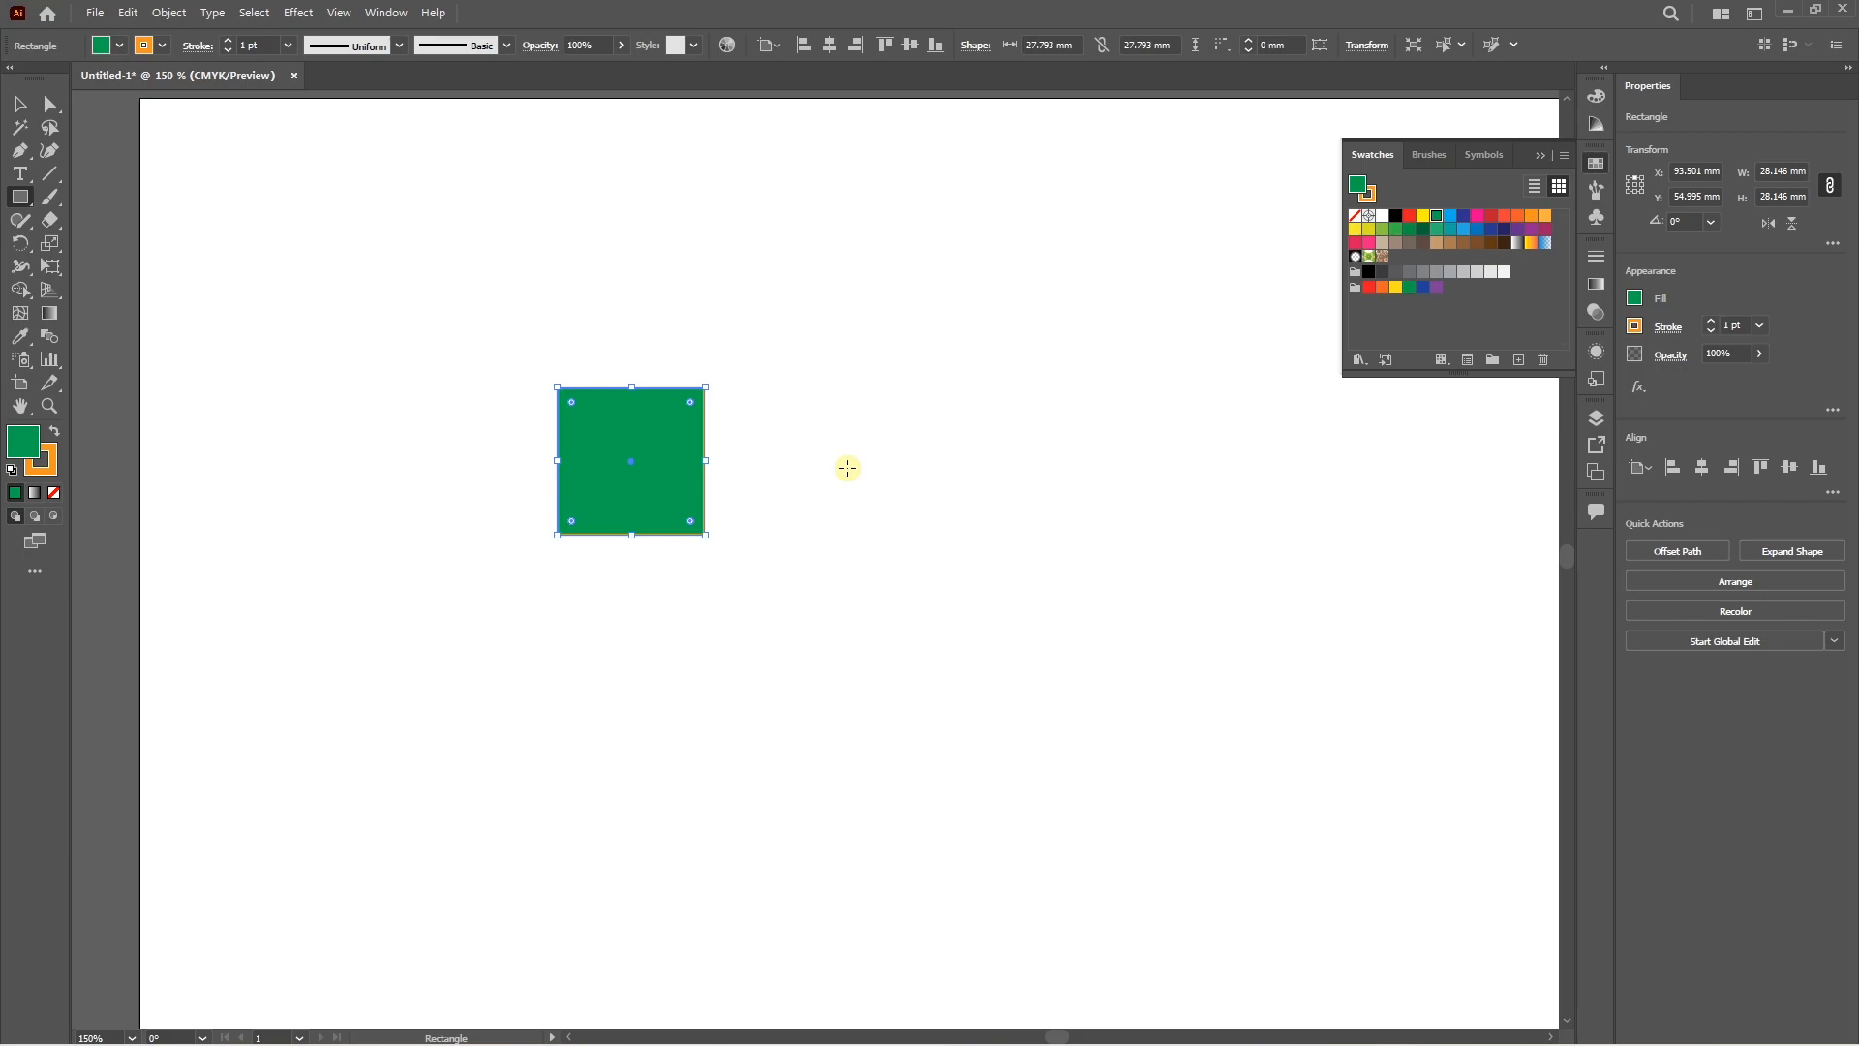
Create a rectangle exactly 20 mm wide and 30 mm high to the right of the square, and leave the Rectangle tool.
{"action": "left_click", "coordinate": [912, 425]}
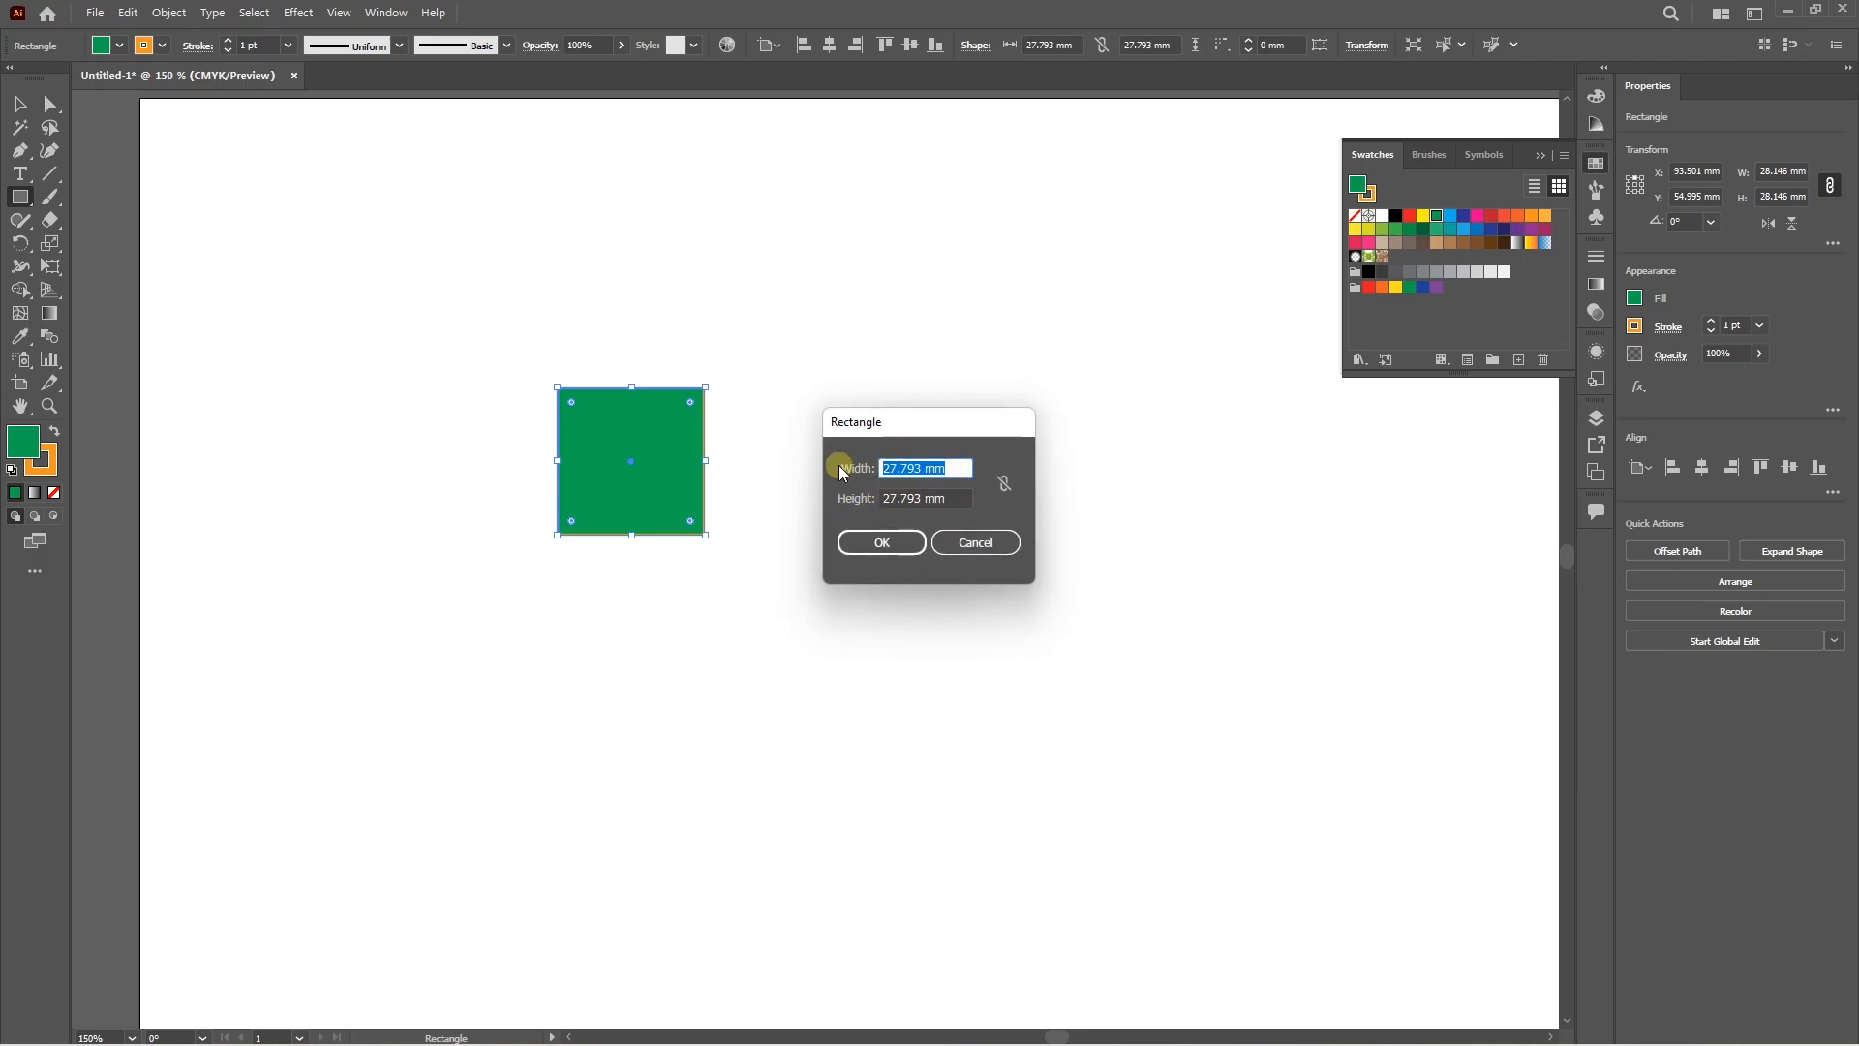
{"action": "type", "text": "20"}
{"action": "key", "text": "Tab"}
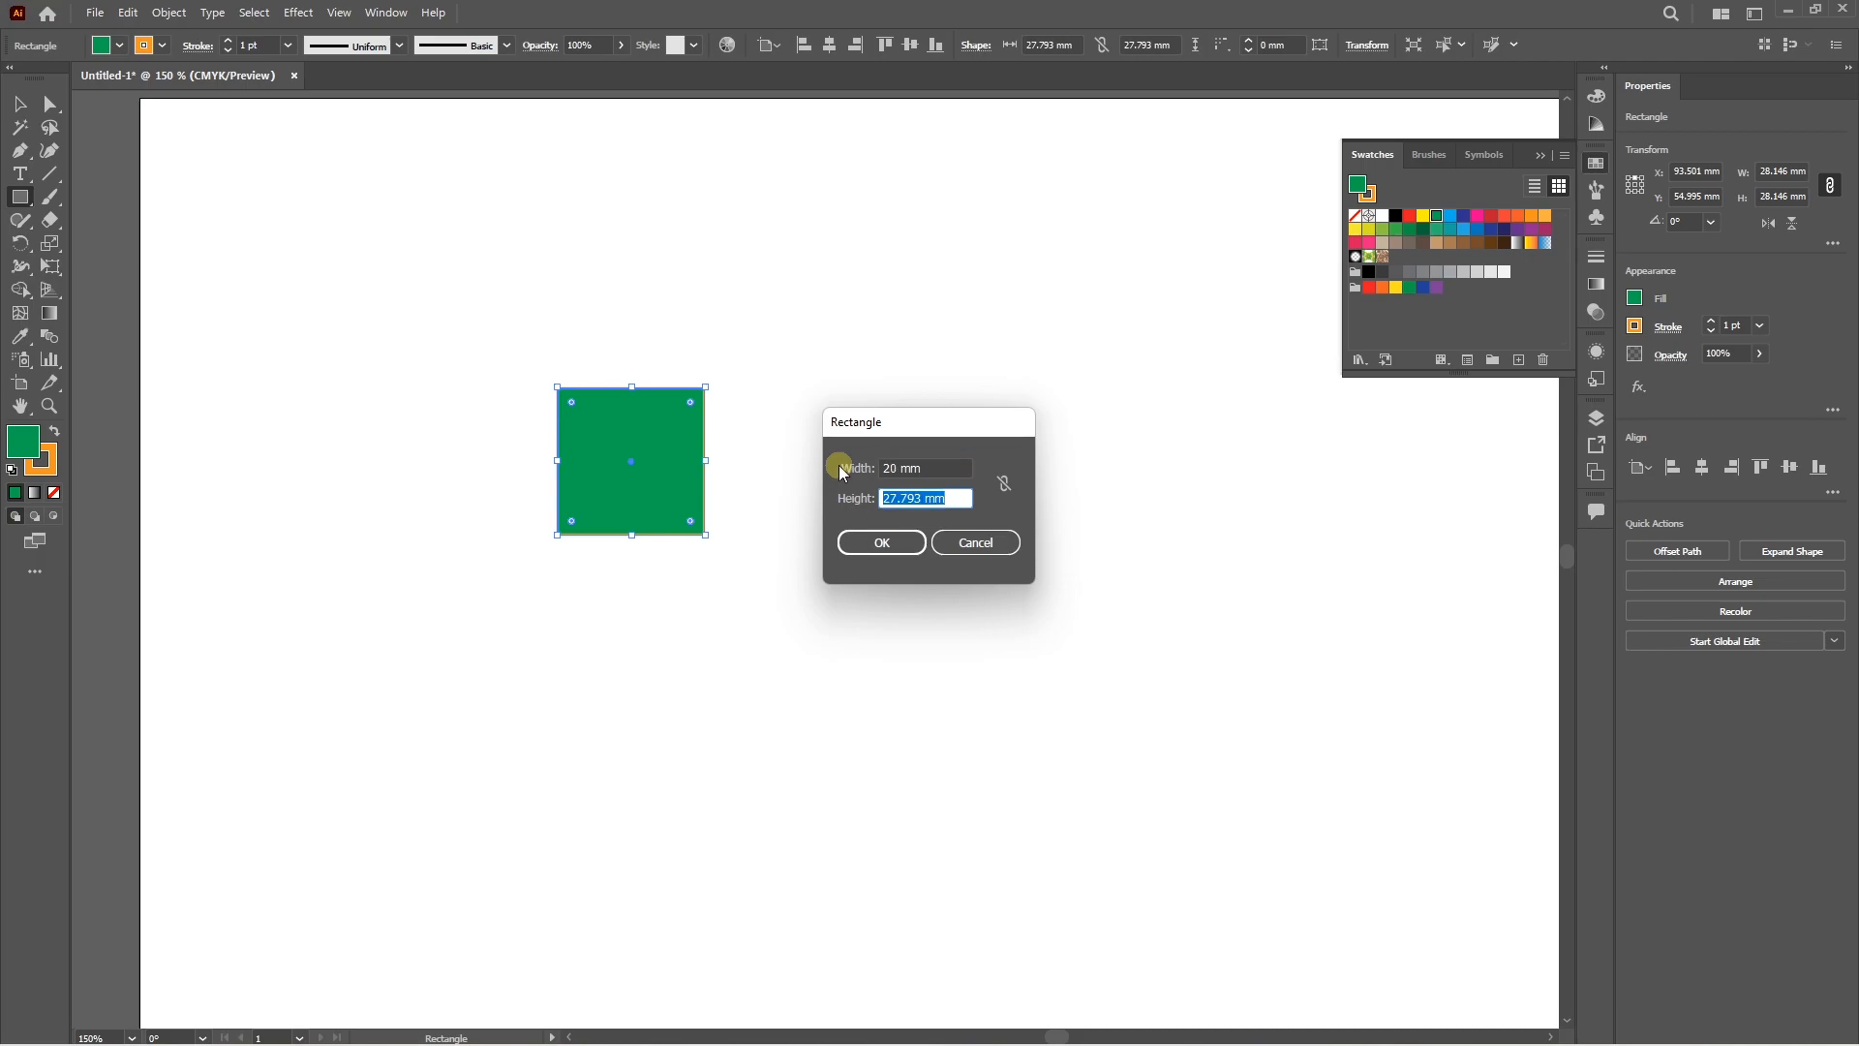
{"action": "type", "text": "30"}
{"action": "key", "text": "Return"}
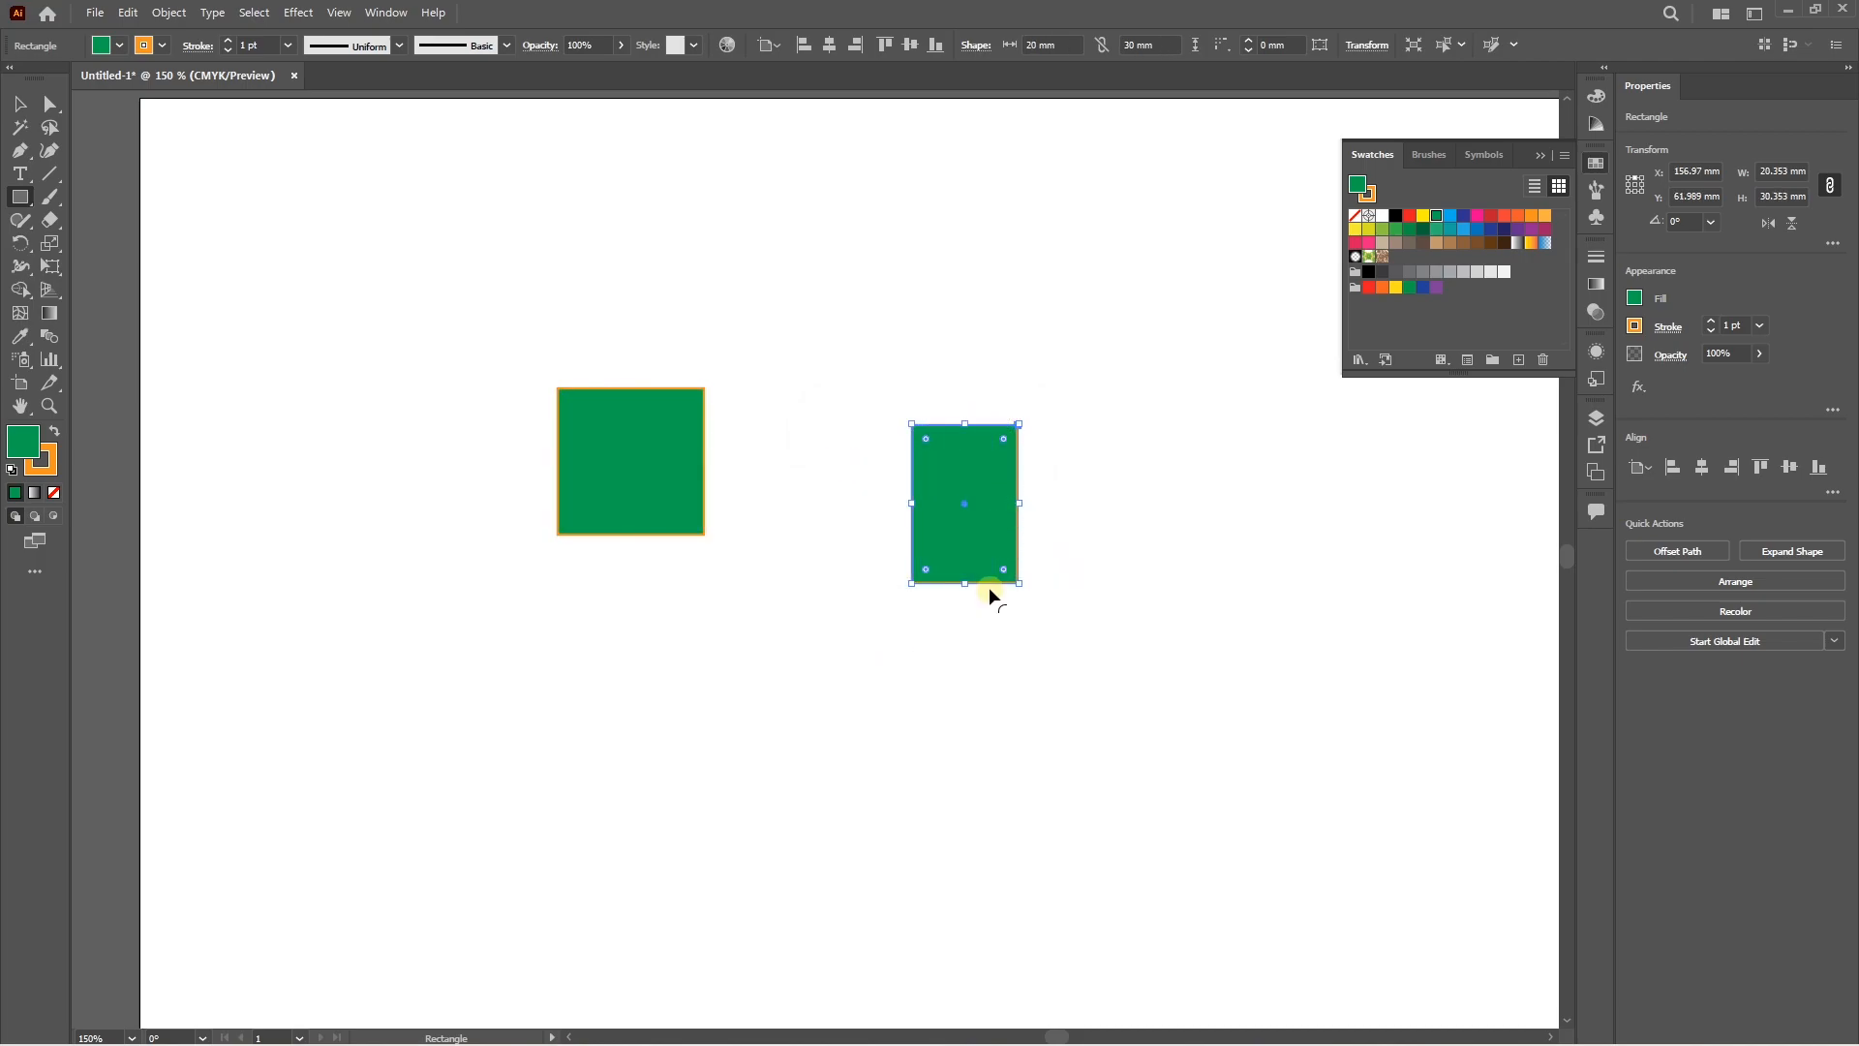
{"action": "key", "text": "v"}
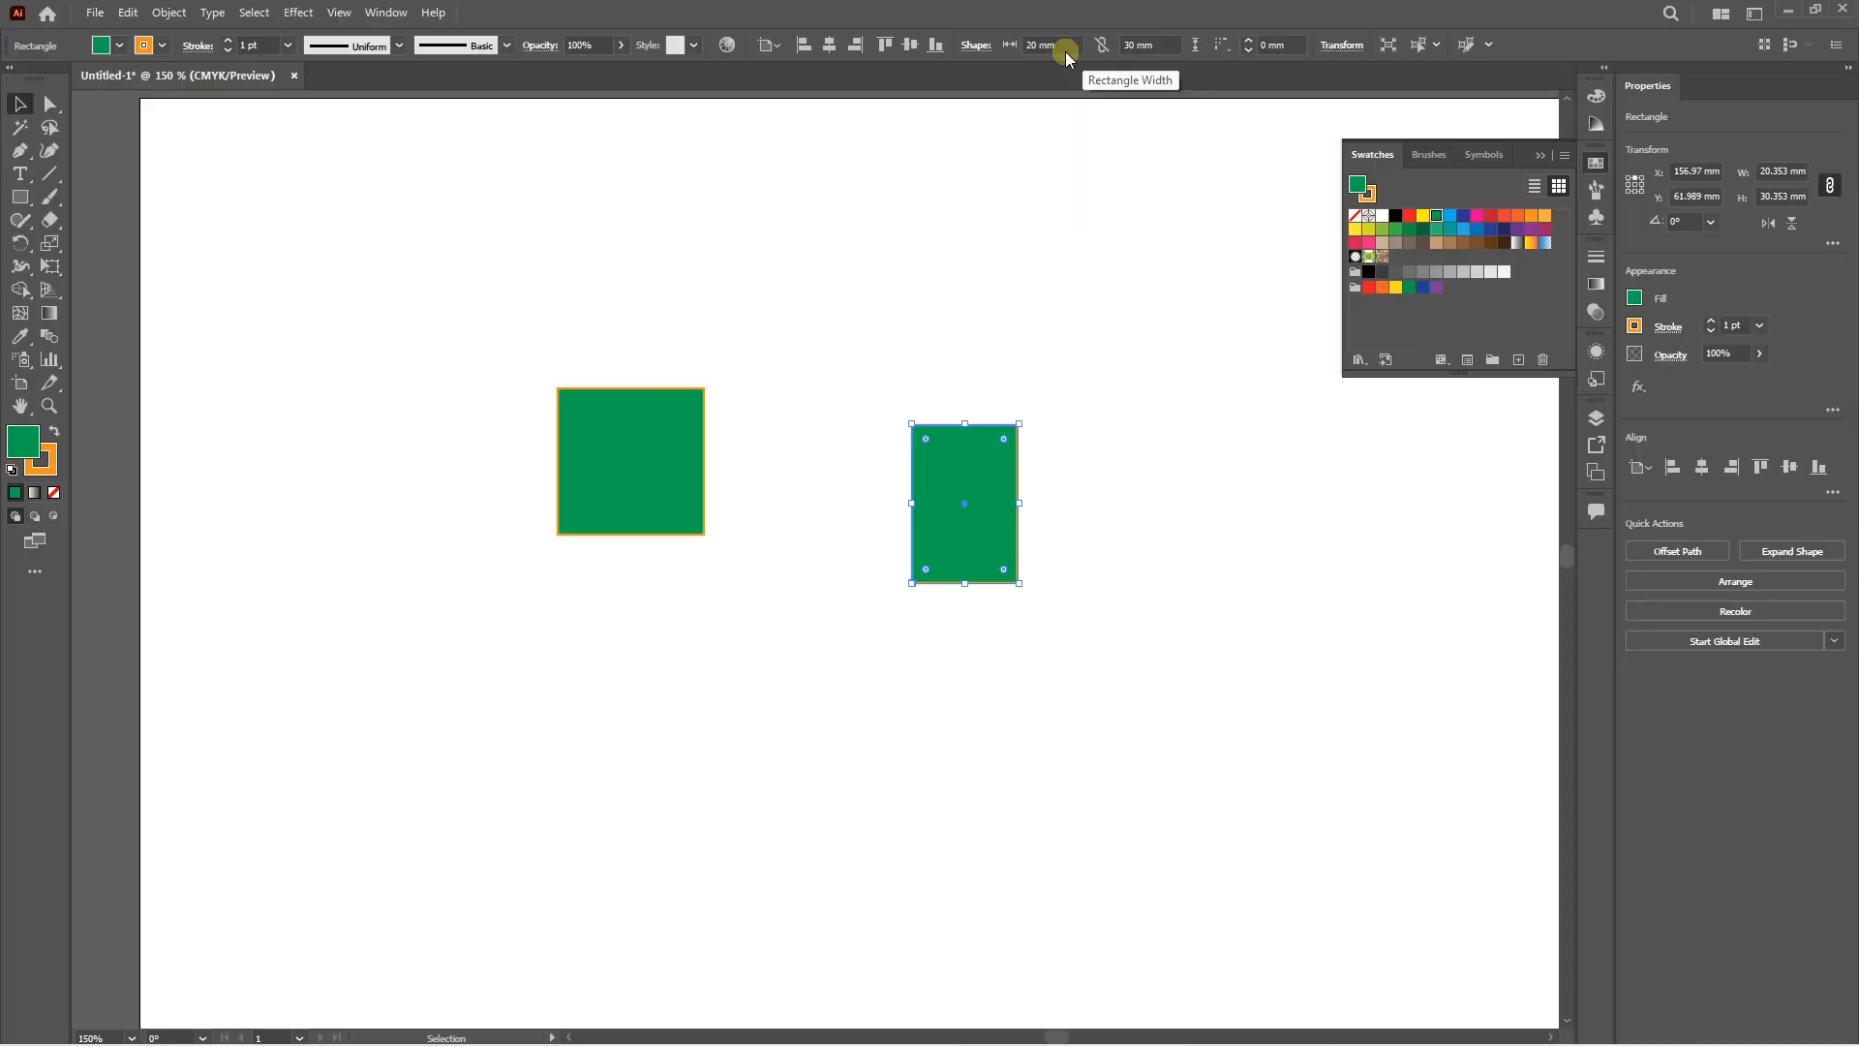
Examine the 20 × 30 mm rectangle's size and corner settings in its Transform properties.
{"action": "left_click", "coordinate": [386, 12]}
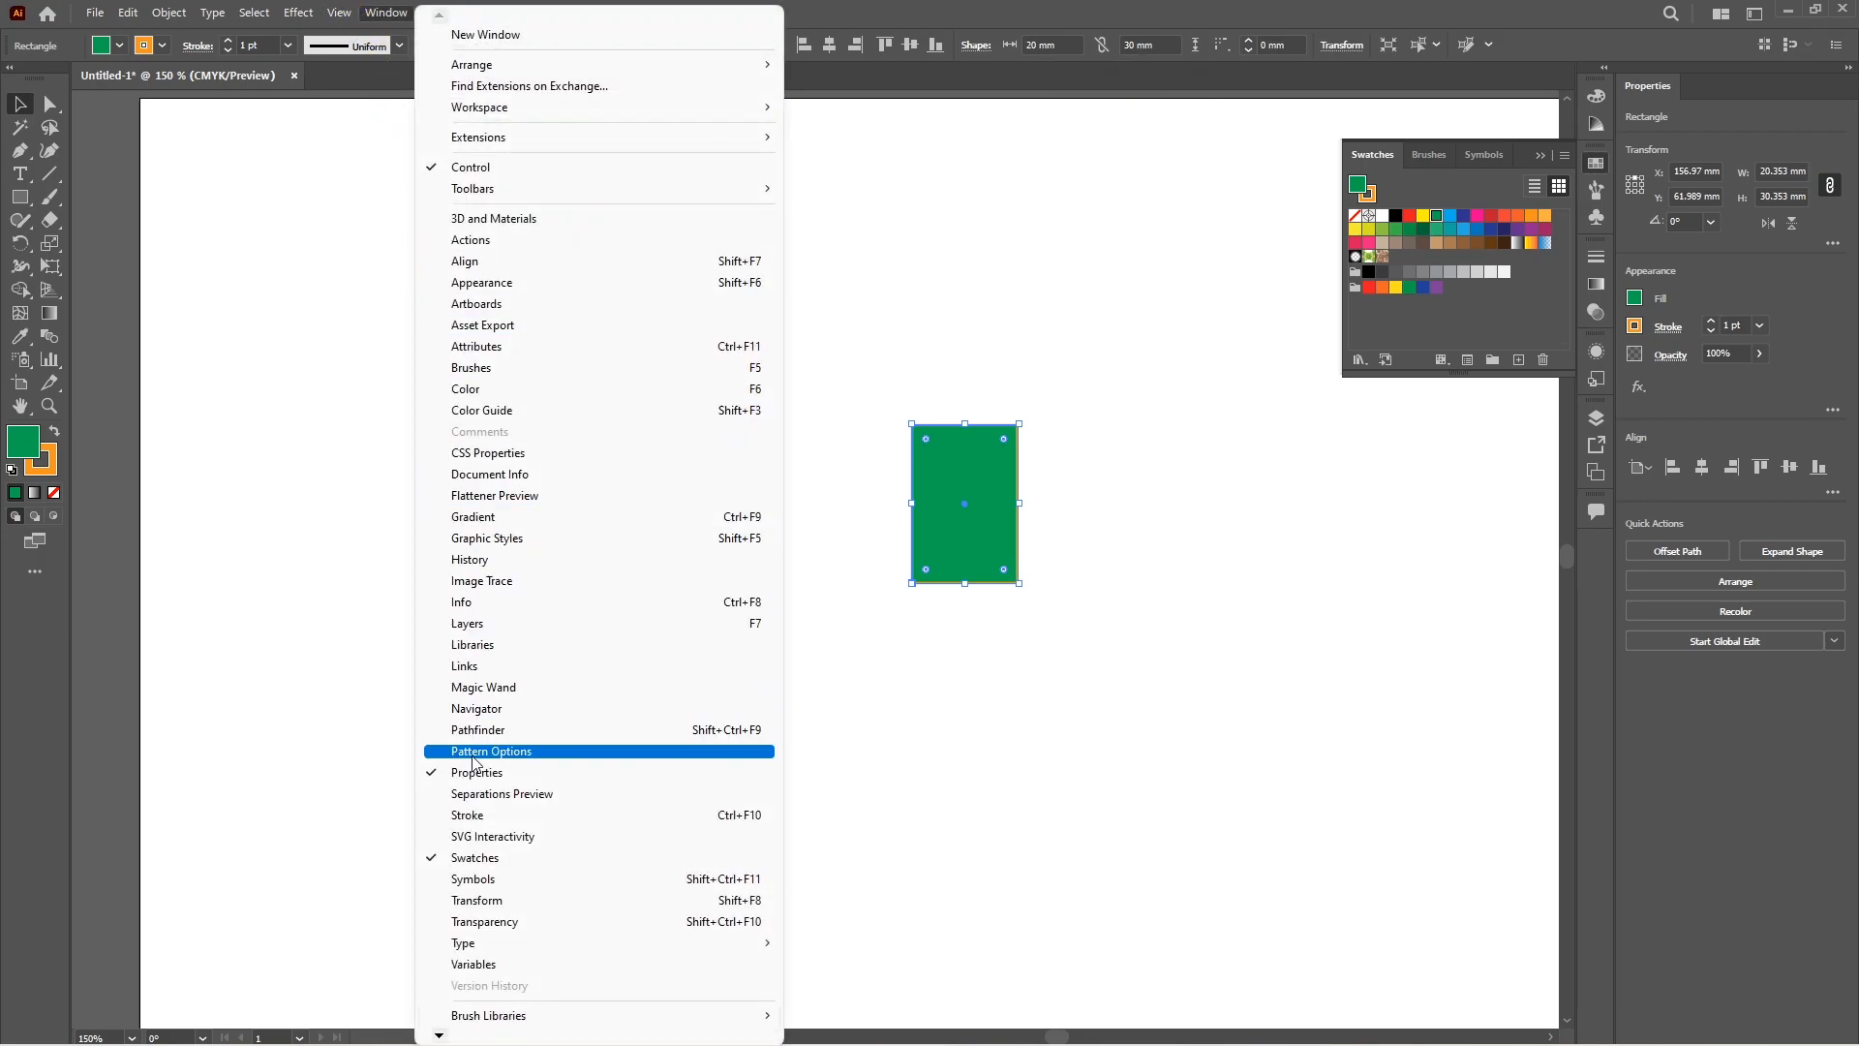
{"action": "left_click", "coordinate": [480, 899]}
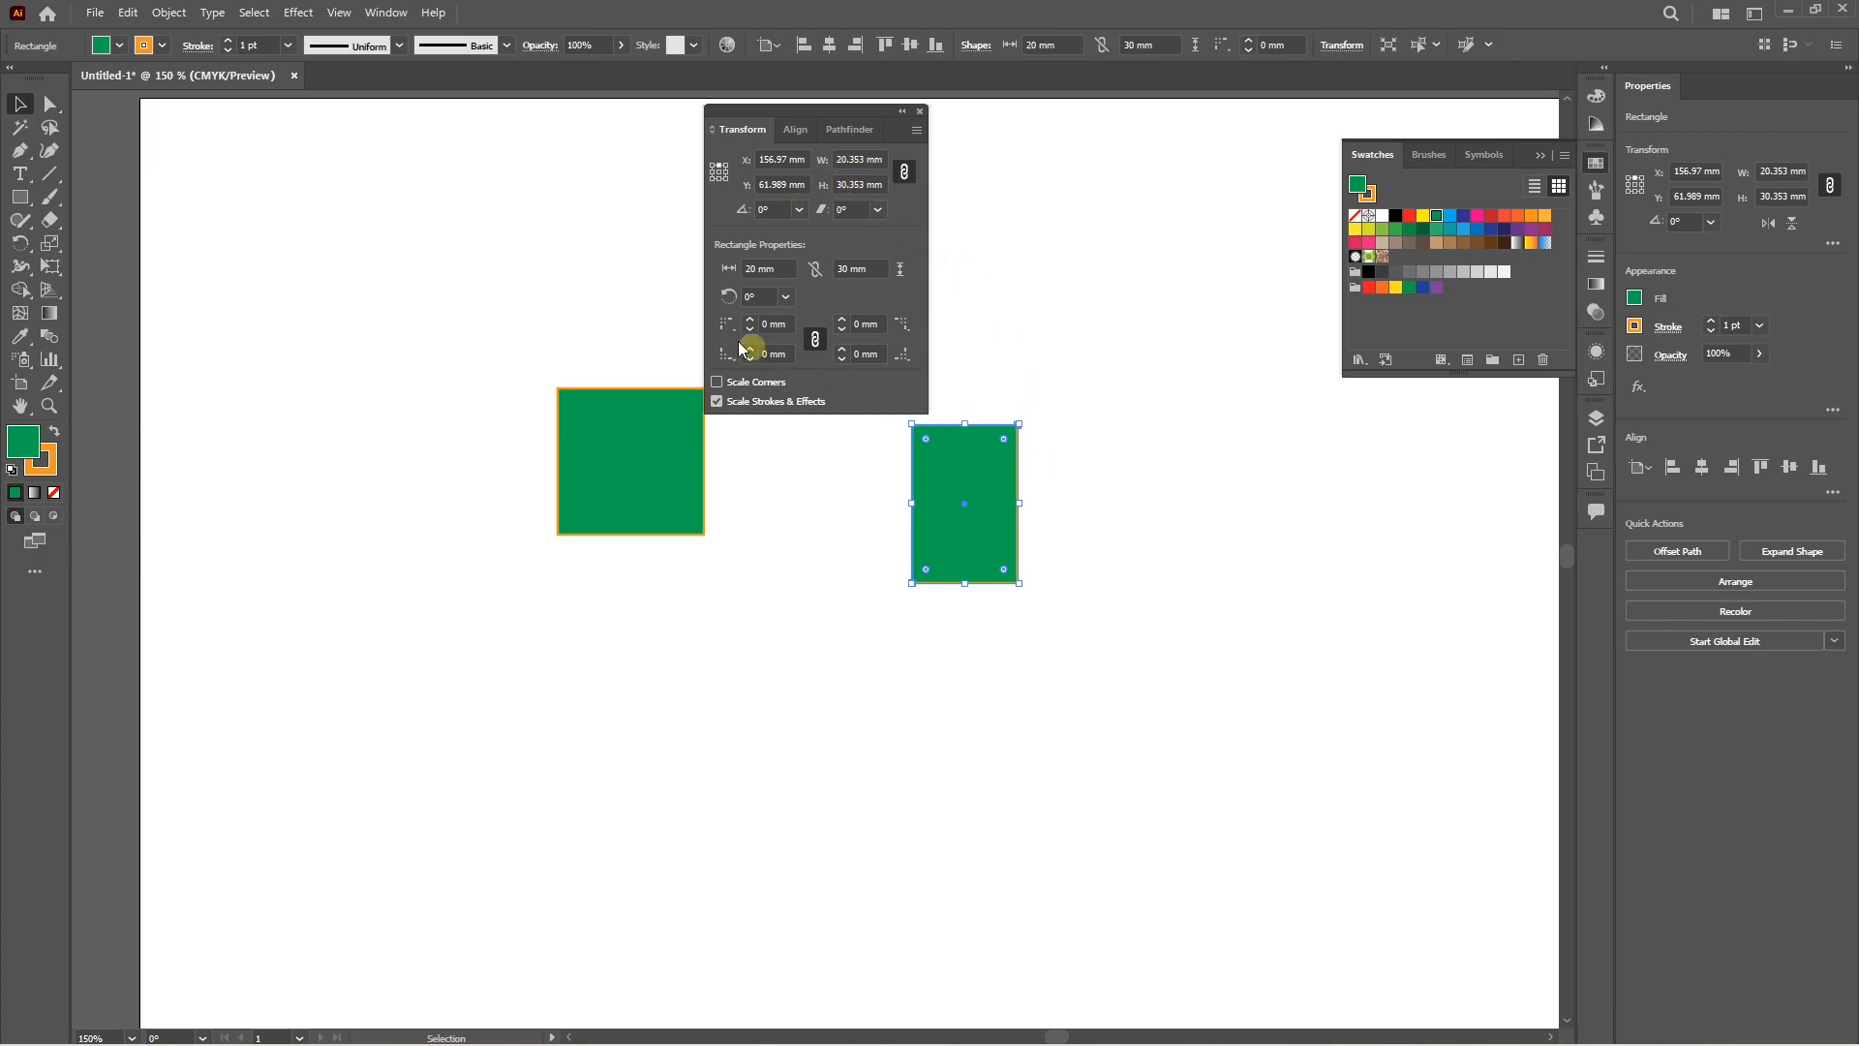
{"action": "left_click", "coordinate": [920, 111]}
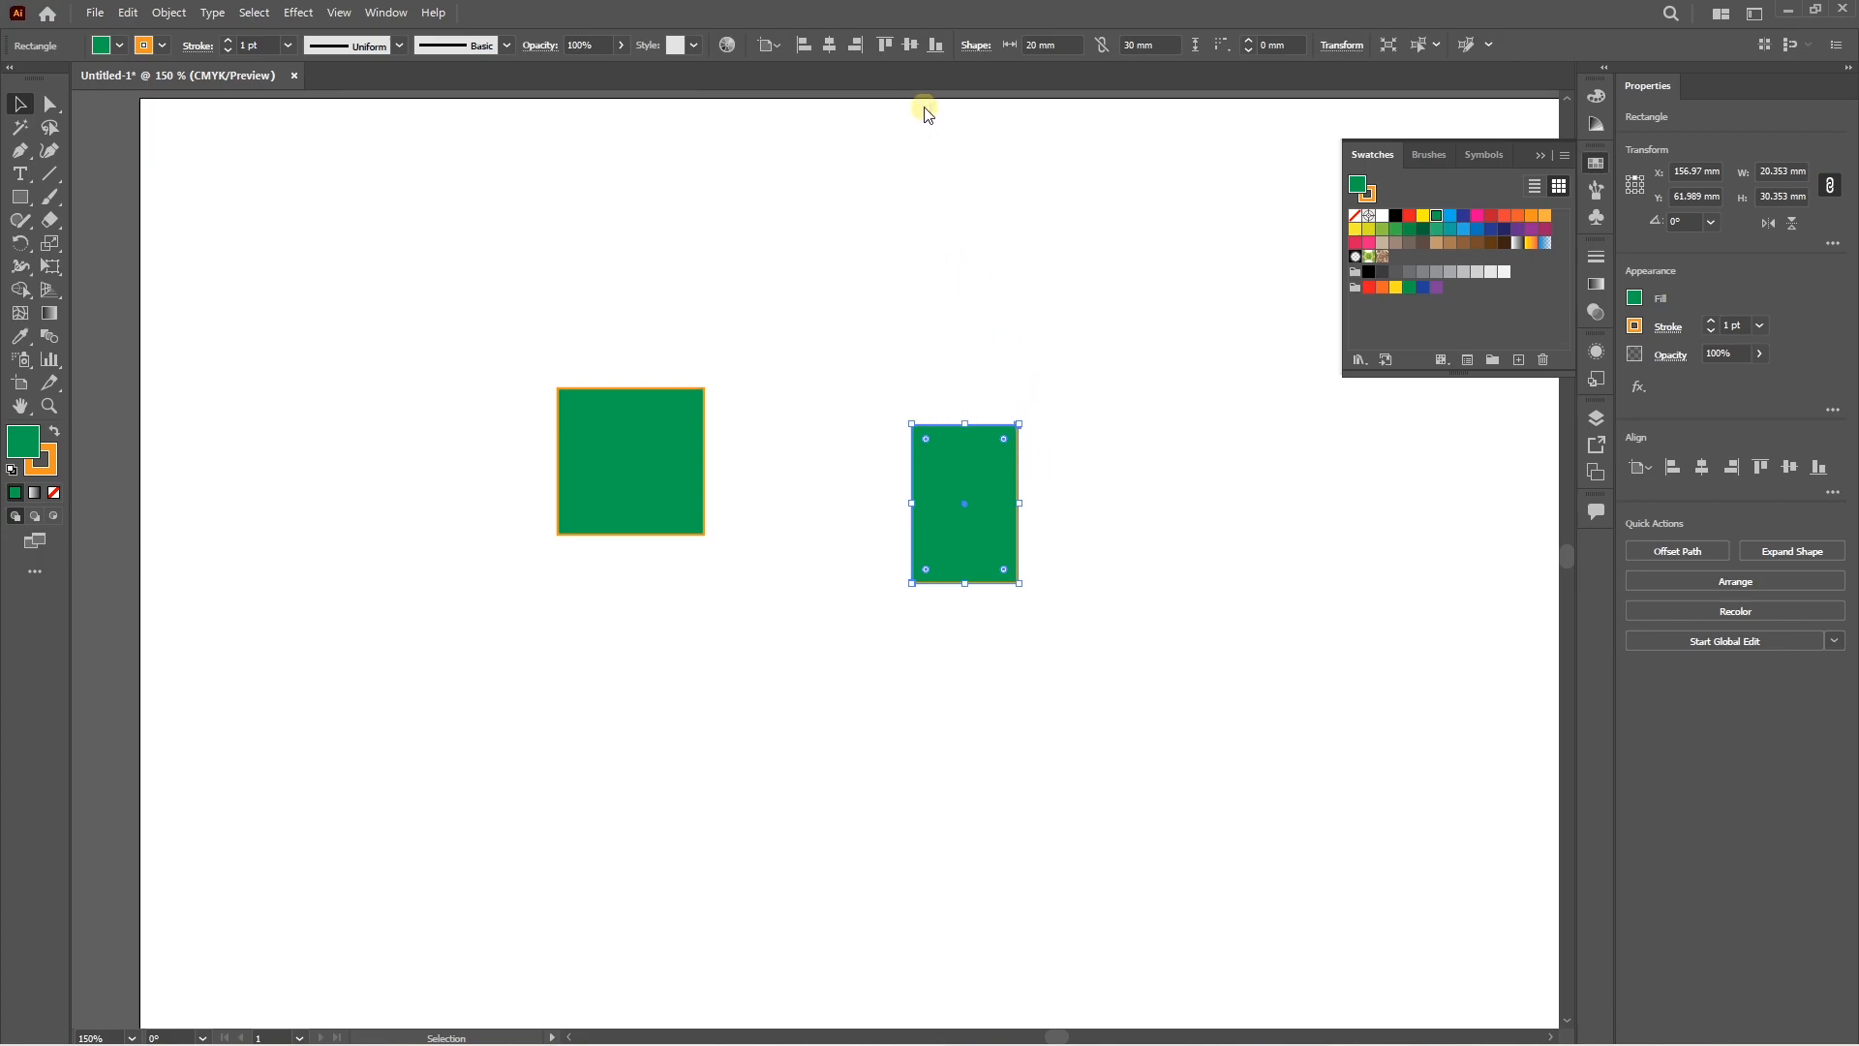
Draw a rounded rectangle about 42 by 29 mm with 10 mm corners, above and left of the square.
{"action": "left_click", "coordinate": [20, 196]}
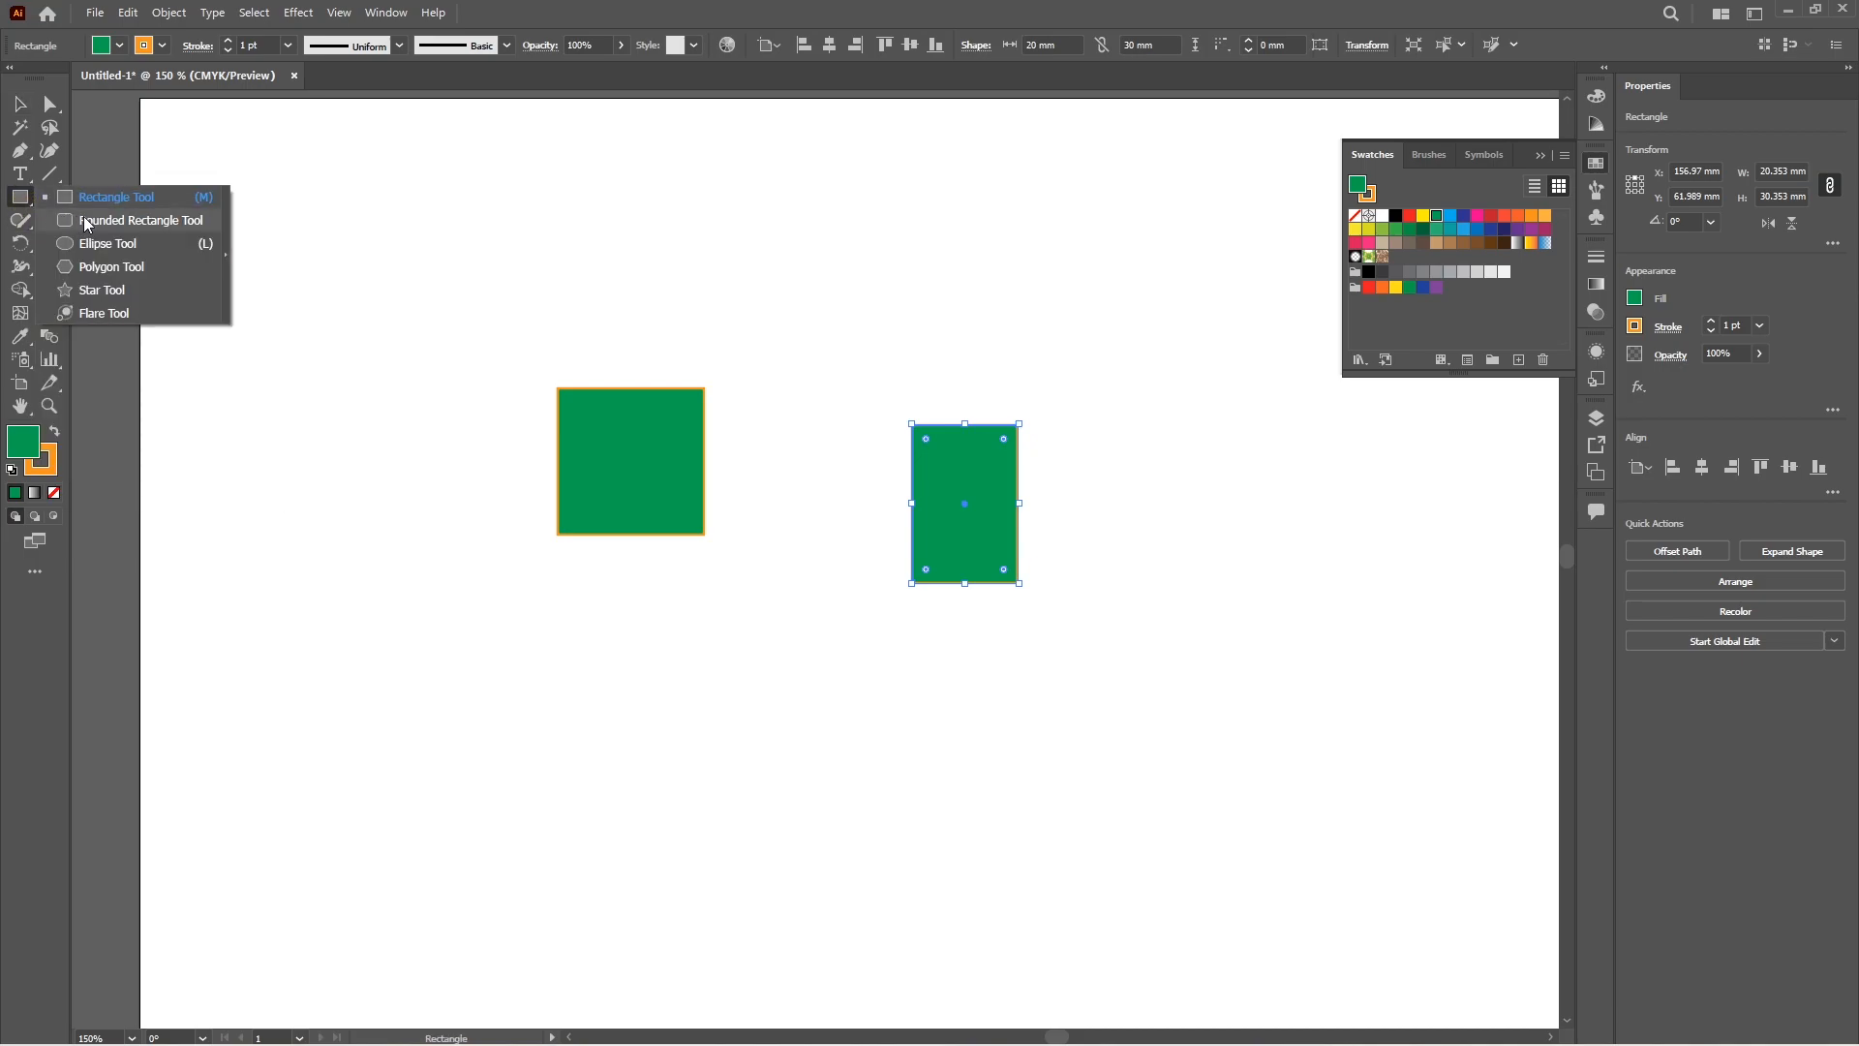
{"action": "left_click", "coordinate": [86, 221]}
{"action": "left_click_drag", "start_coordinate": [317, 200], "coordinate": [539, 357]}
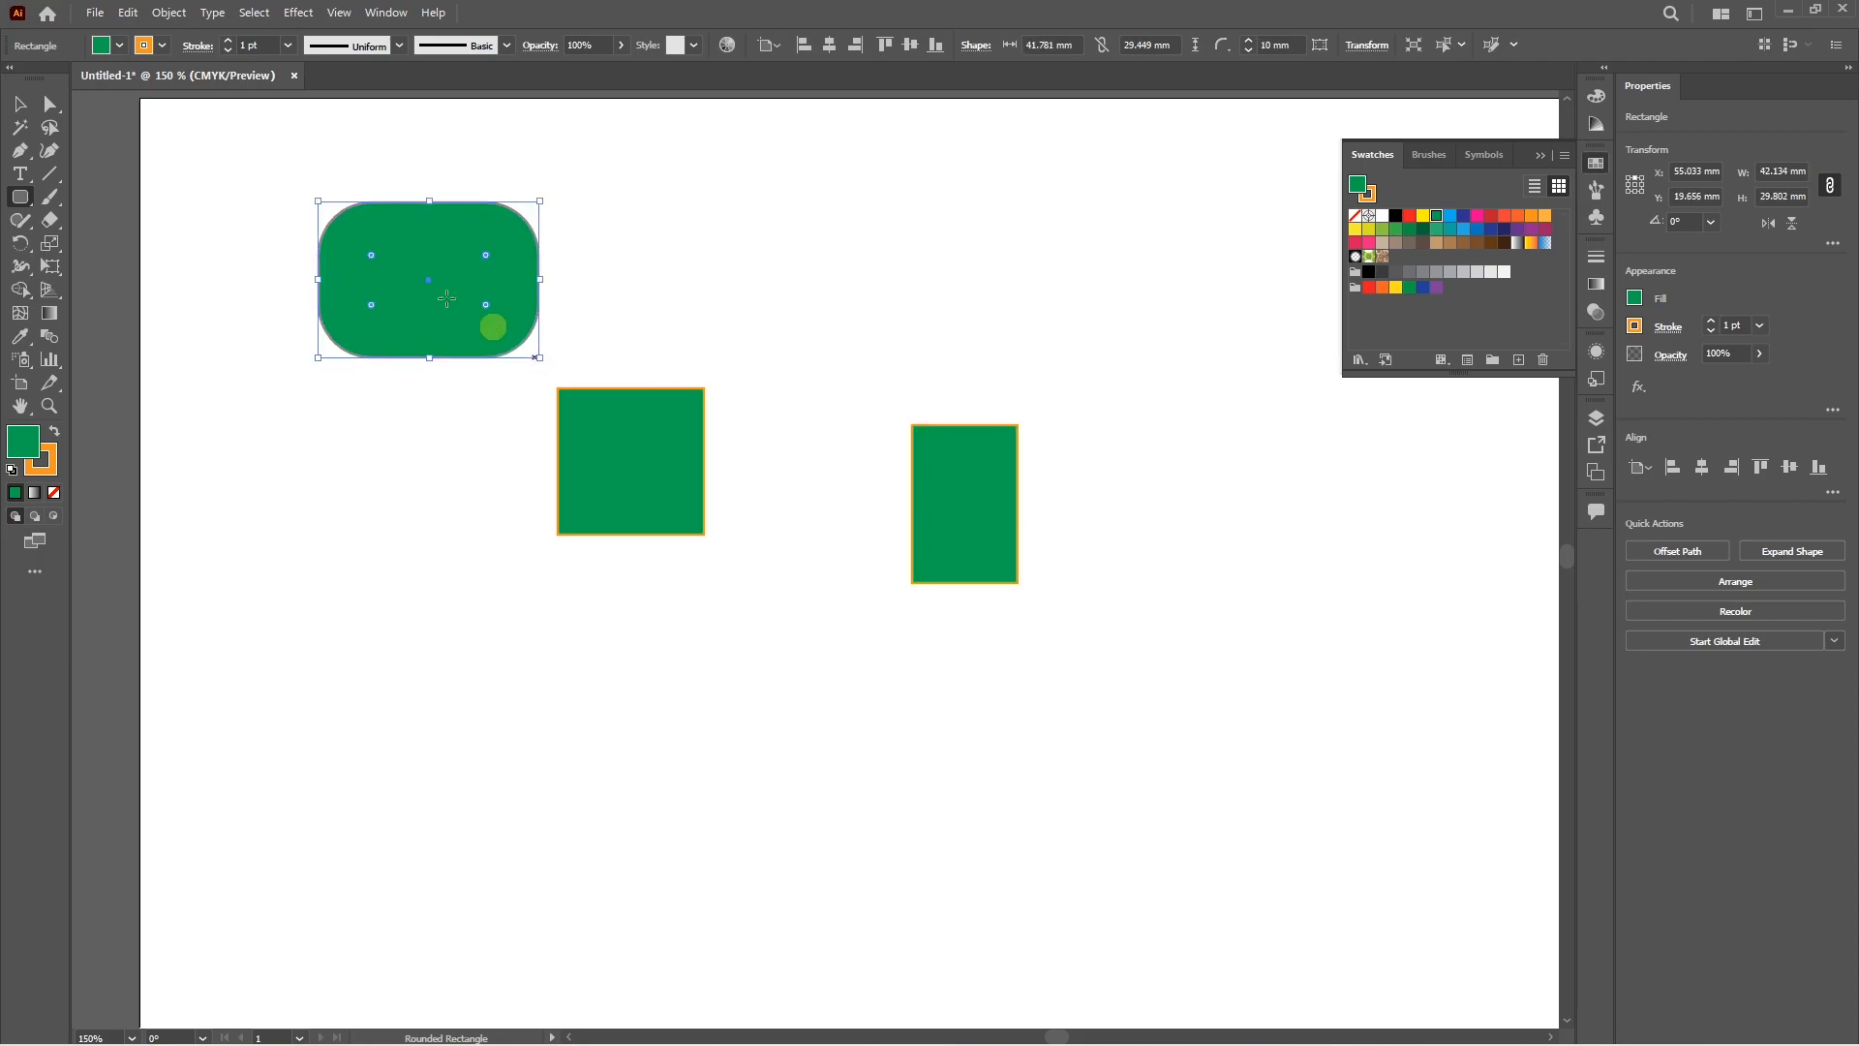
Create a 35.278 mm circle with the Ellipse tool just above the 20 × 30 mm rectangle.
{"action": "left_click", "coordinate": [20, 196]}
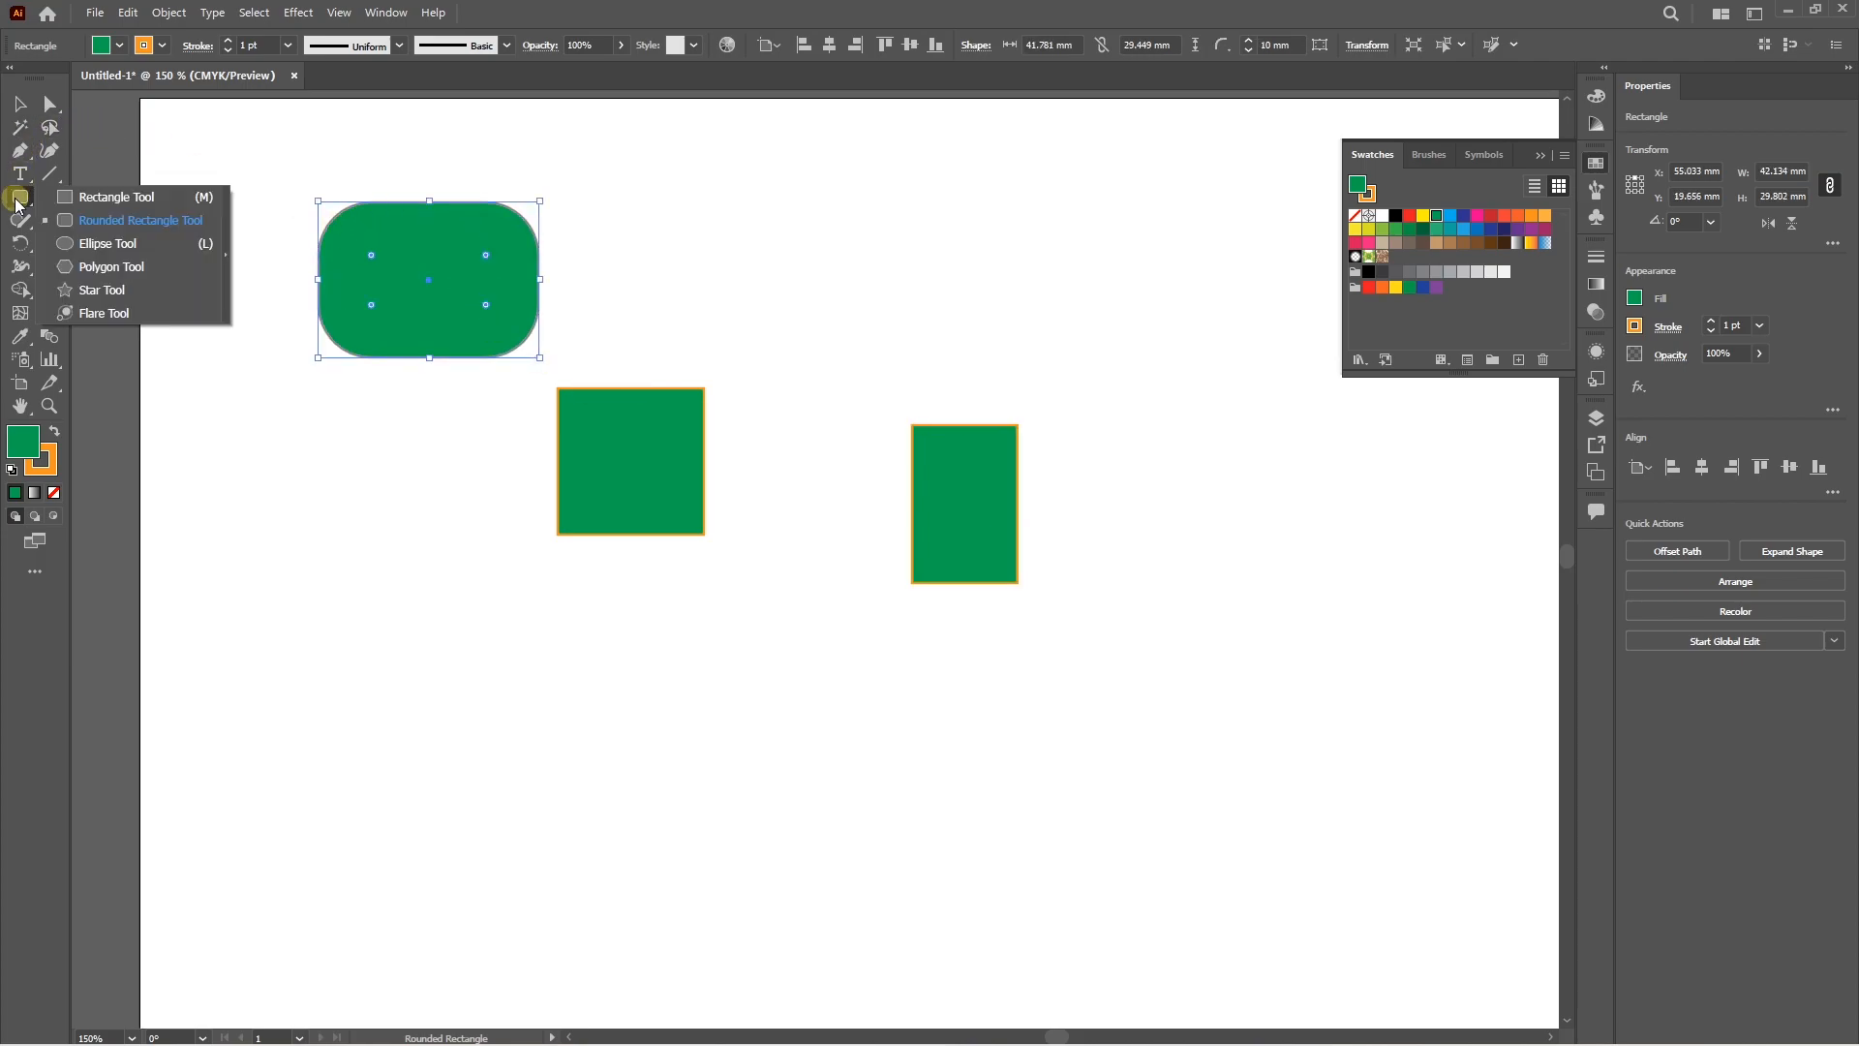
{"action": "left_click", "coordinate": [107, 241]}
{"action": "left_click", "coordinate": [893, 241]}
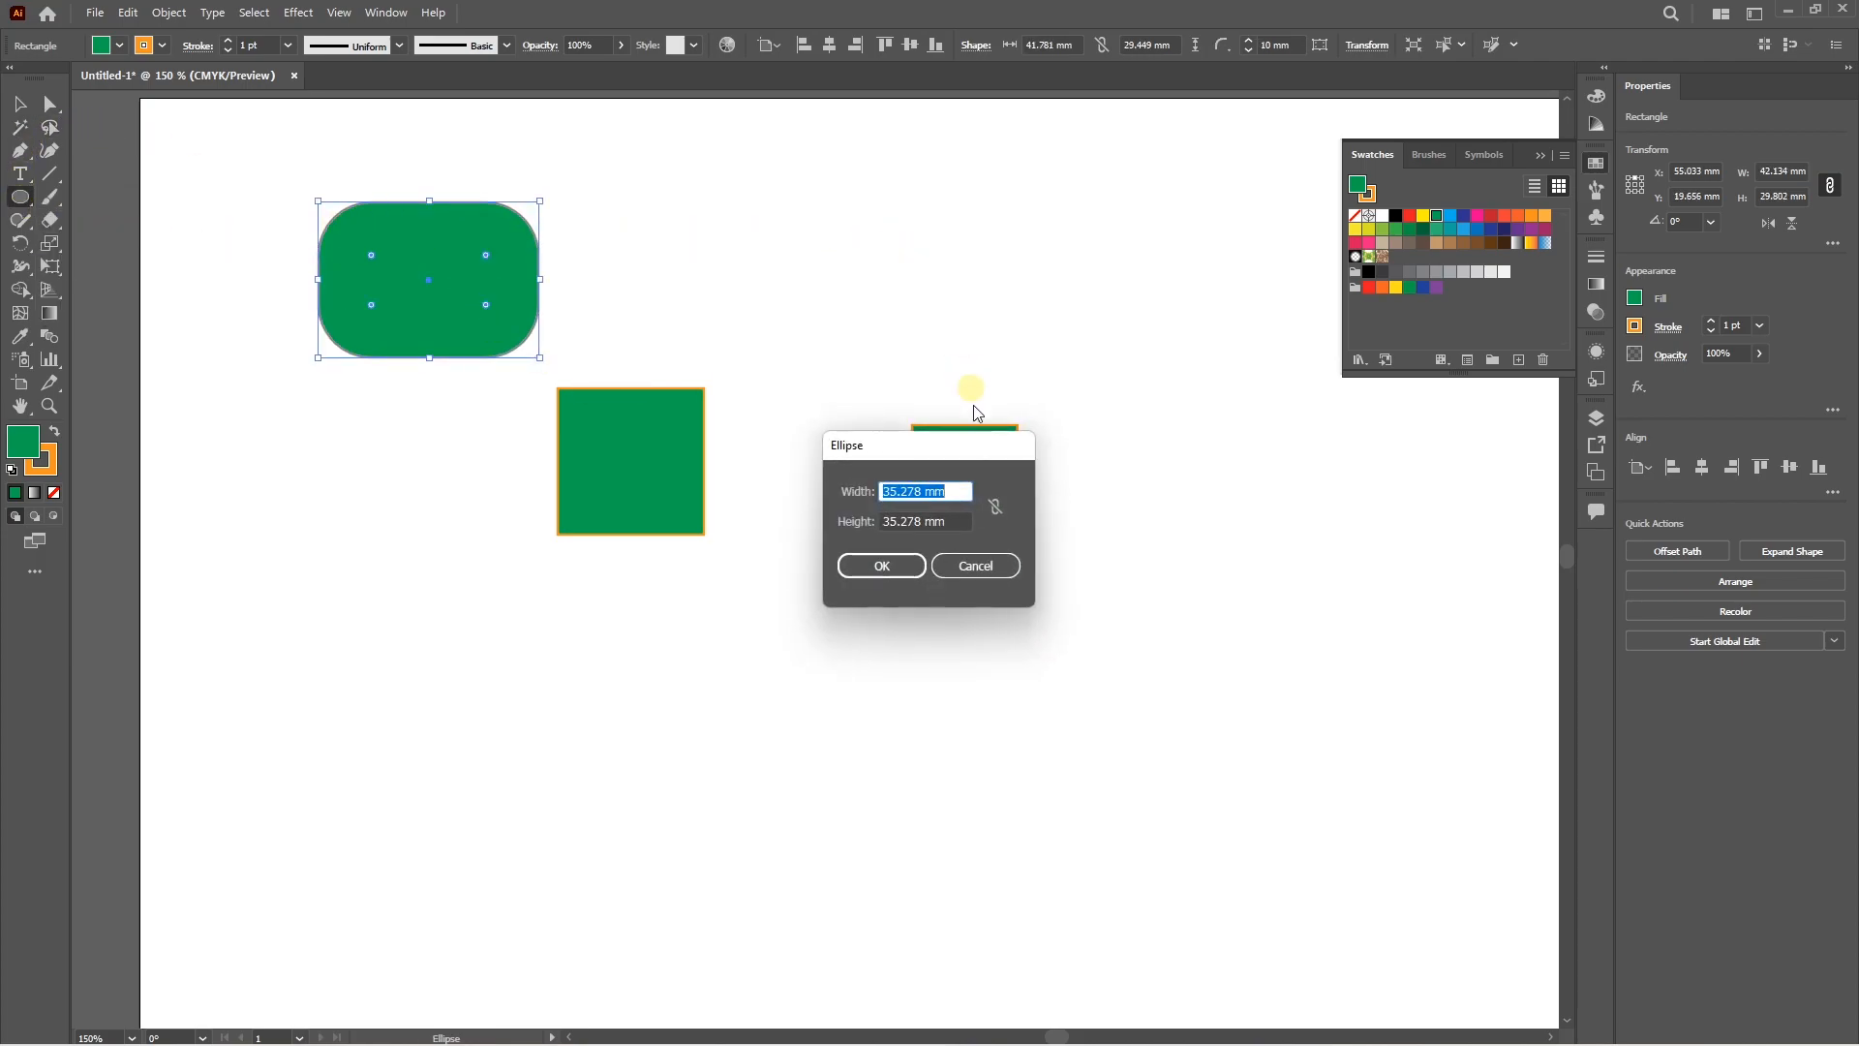
{"action": "left_click", "coordinate": [900, 571]}
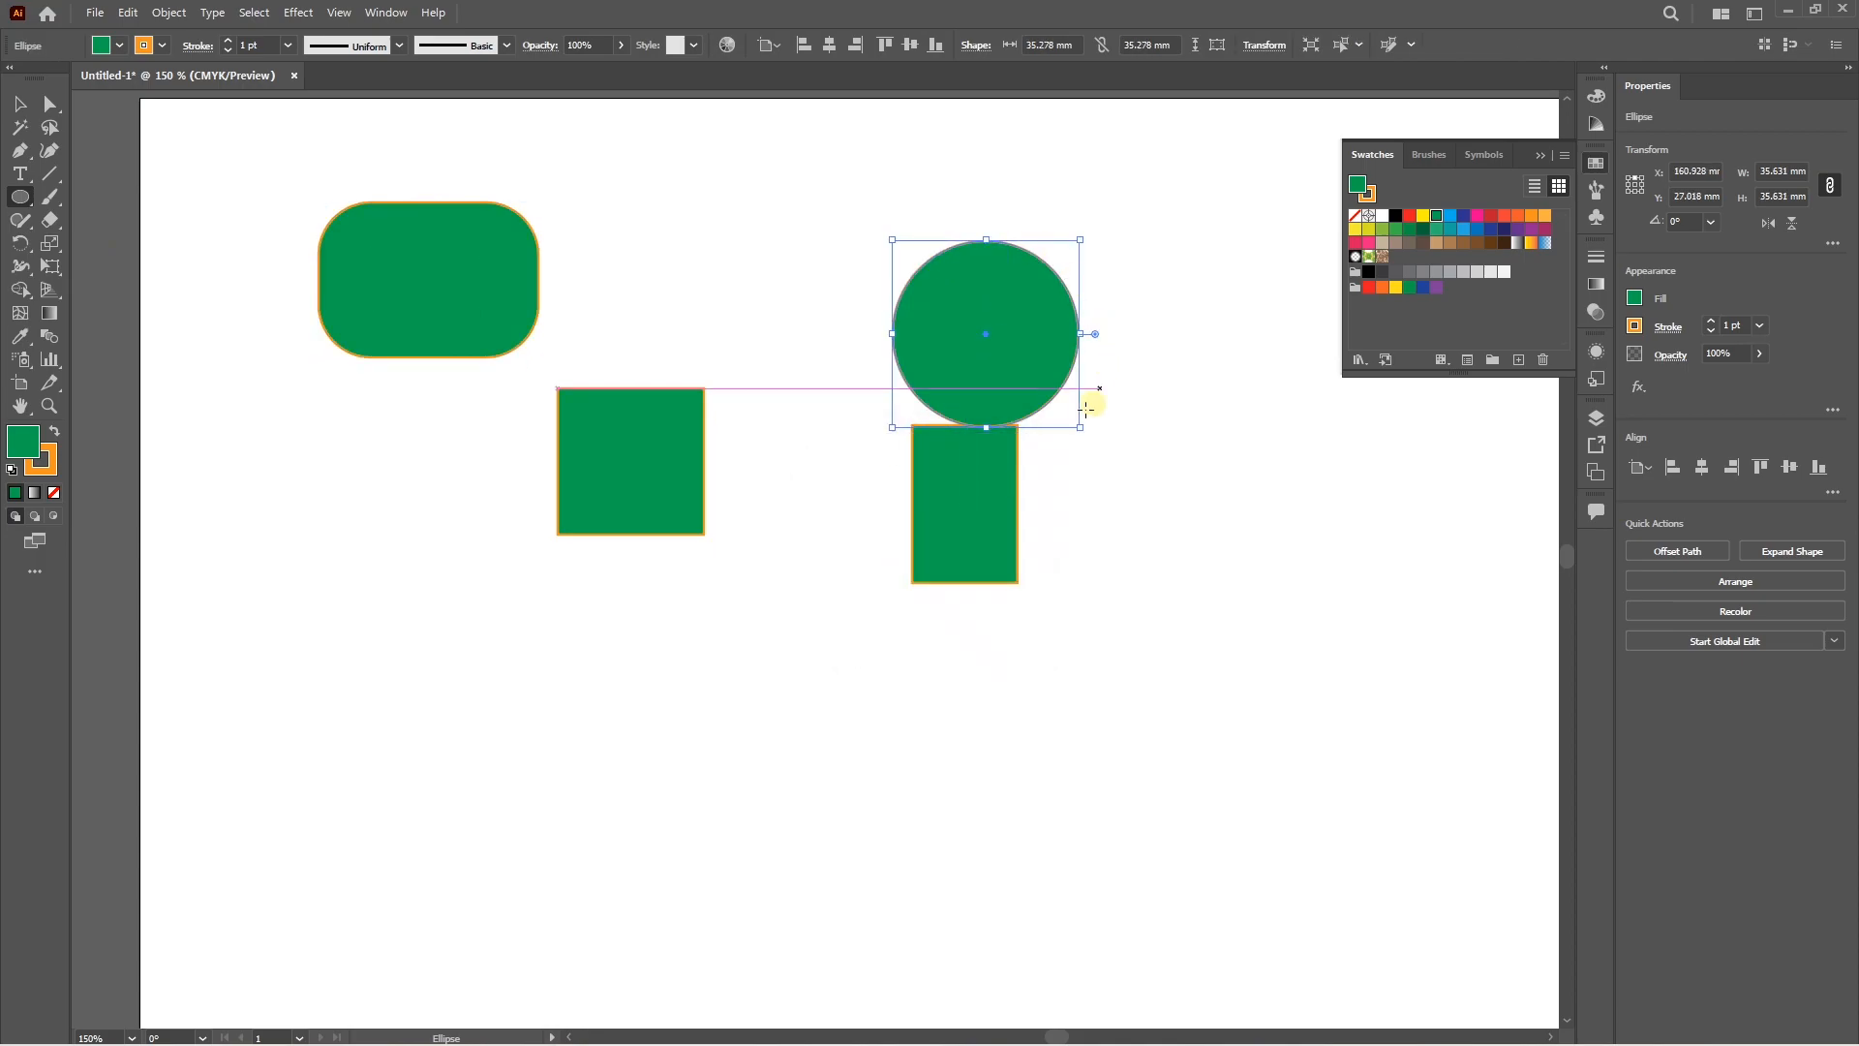
Create a five-sided polygon with a 17.639 mm radius to the left of the square.
{"action": "left_click", "coordinate": [19, 199]}
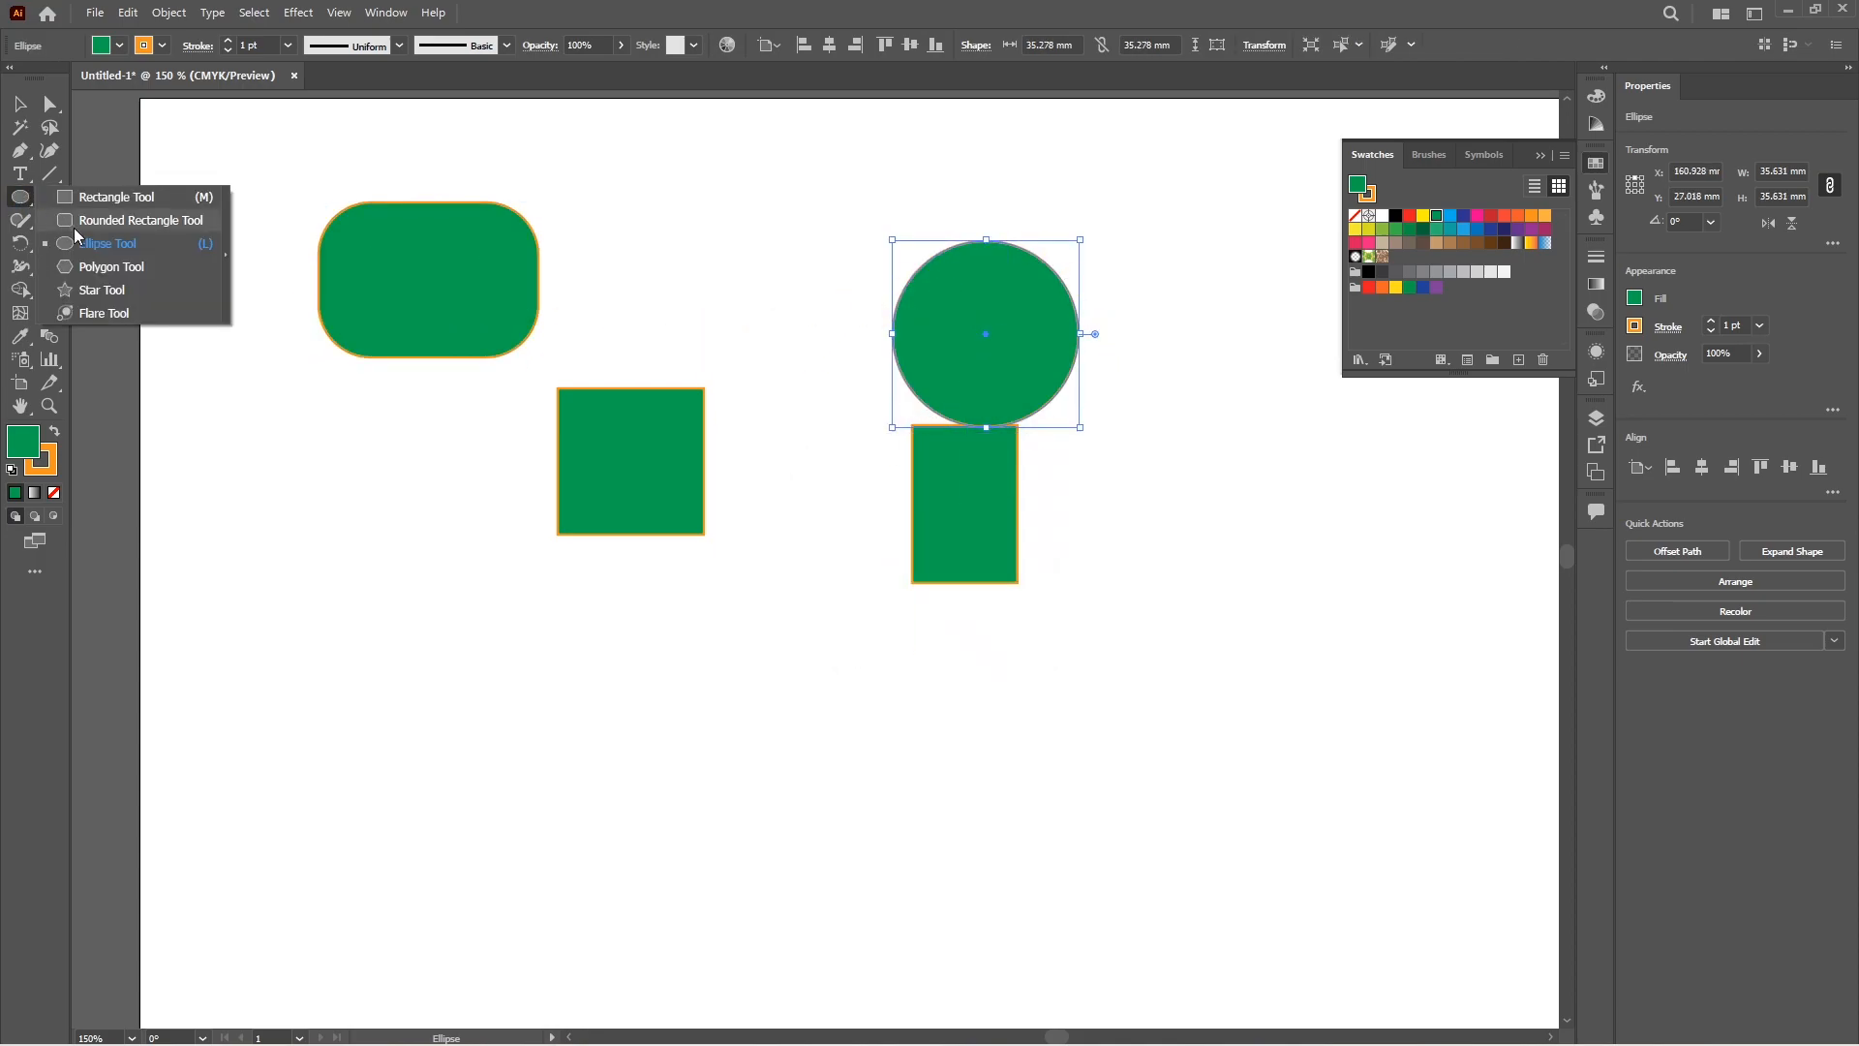
{"action": "left_click", "coordinate": [106, 265]}
{"action": "left_click", "coordinate": [424, 492]}
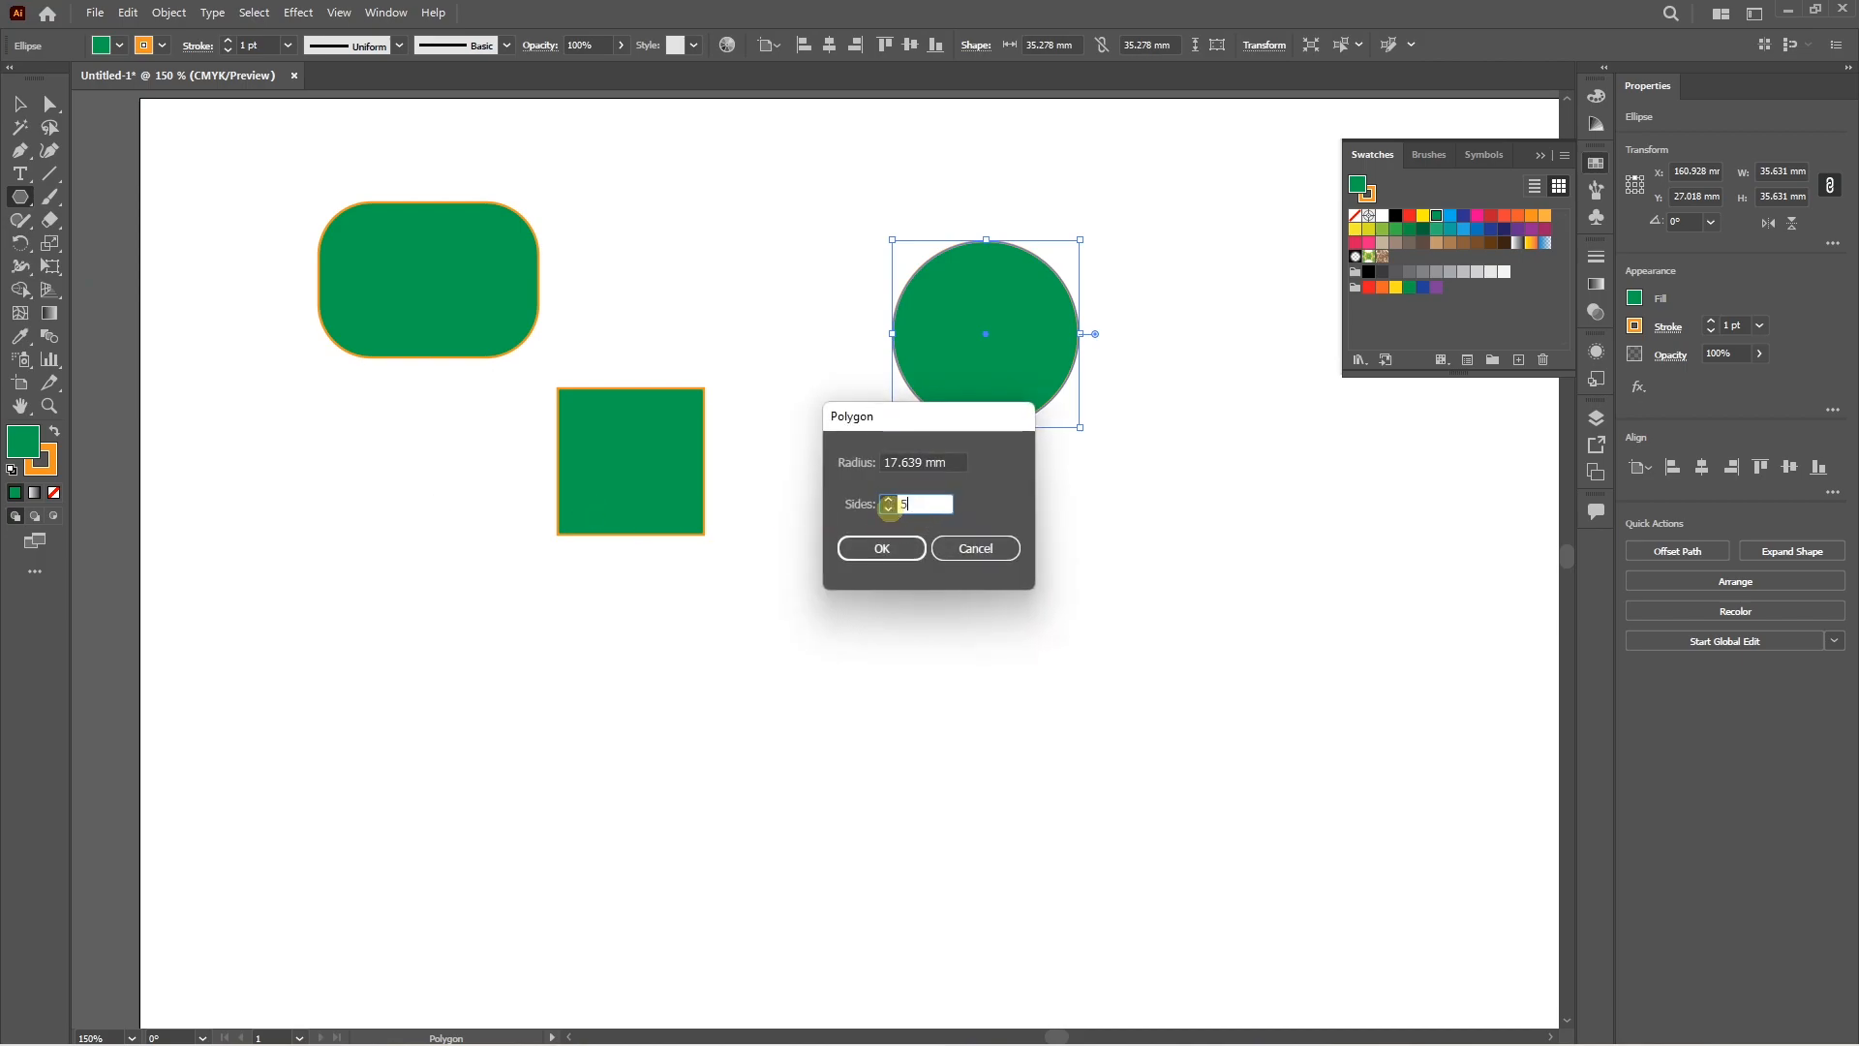
{"action": "left_click", "coordinate": [871, 547]}
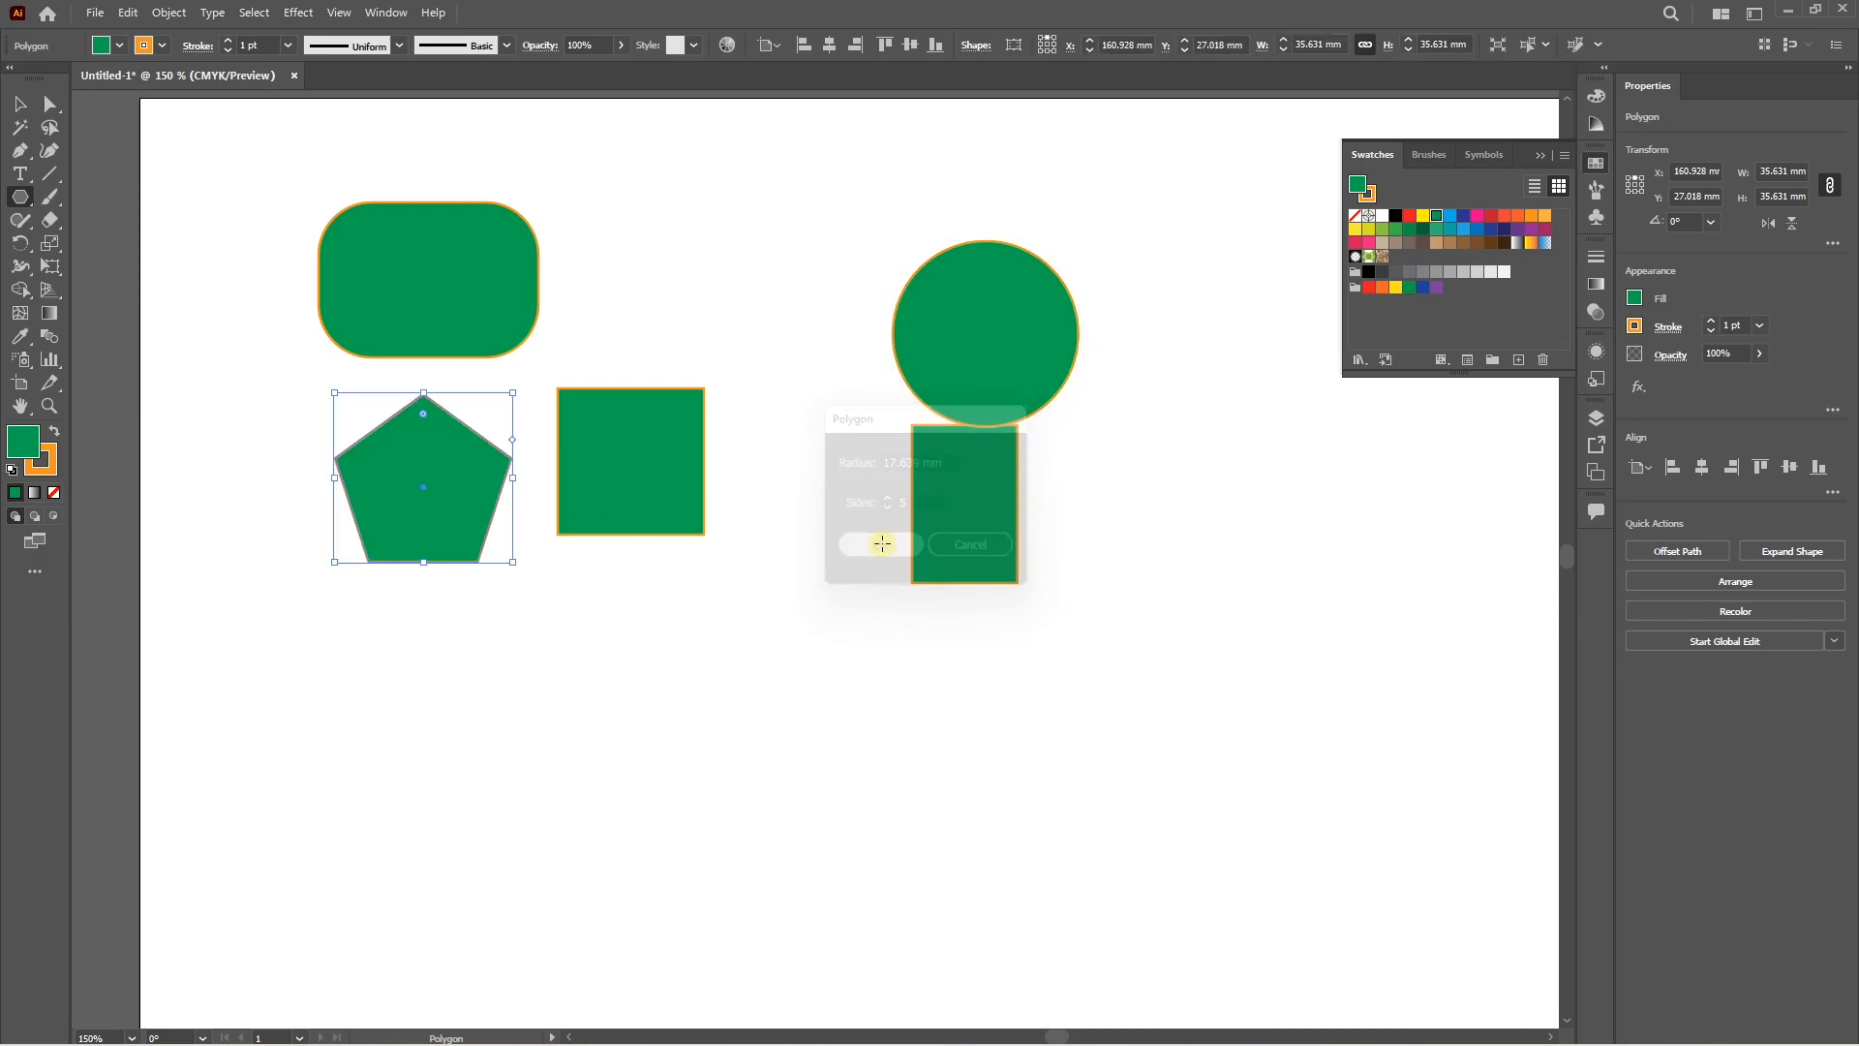
Create a six-sided polygon with a 17.639 mm radius below and right of the square.
{"action": "left_click", "coordinate": [803, 582]}
{"action": "type", "text": "6"}
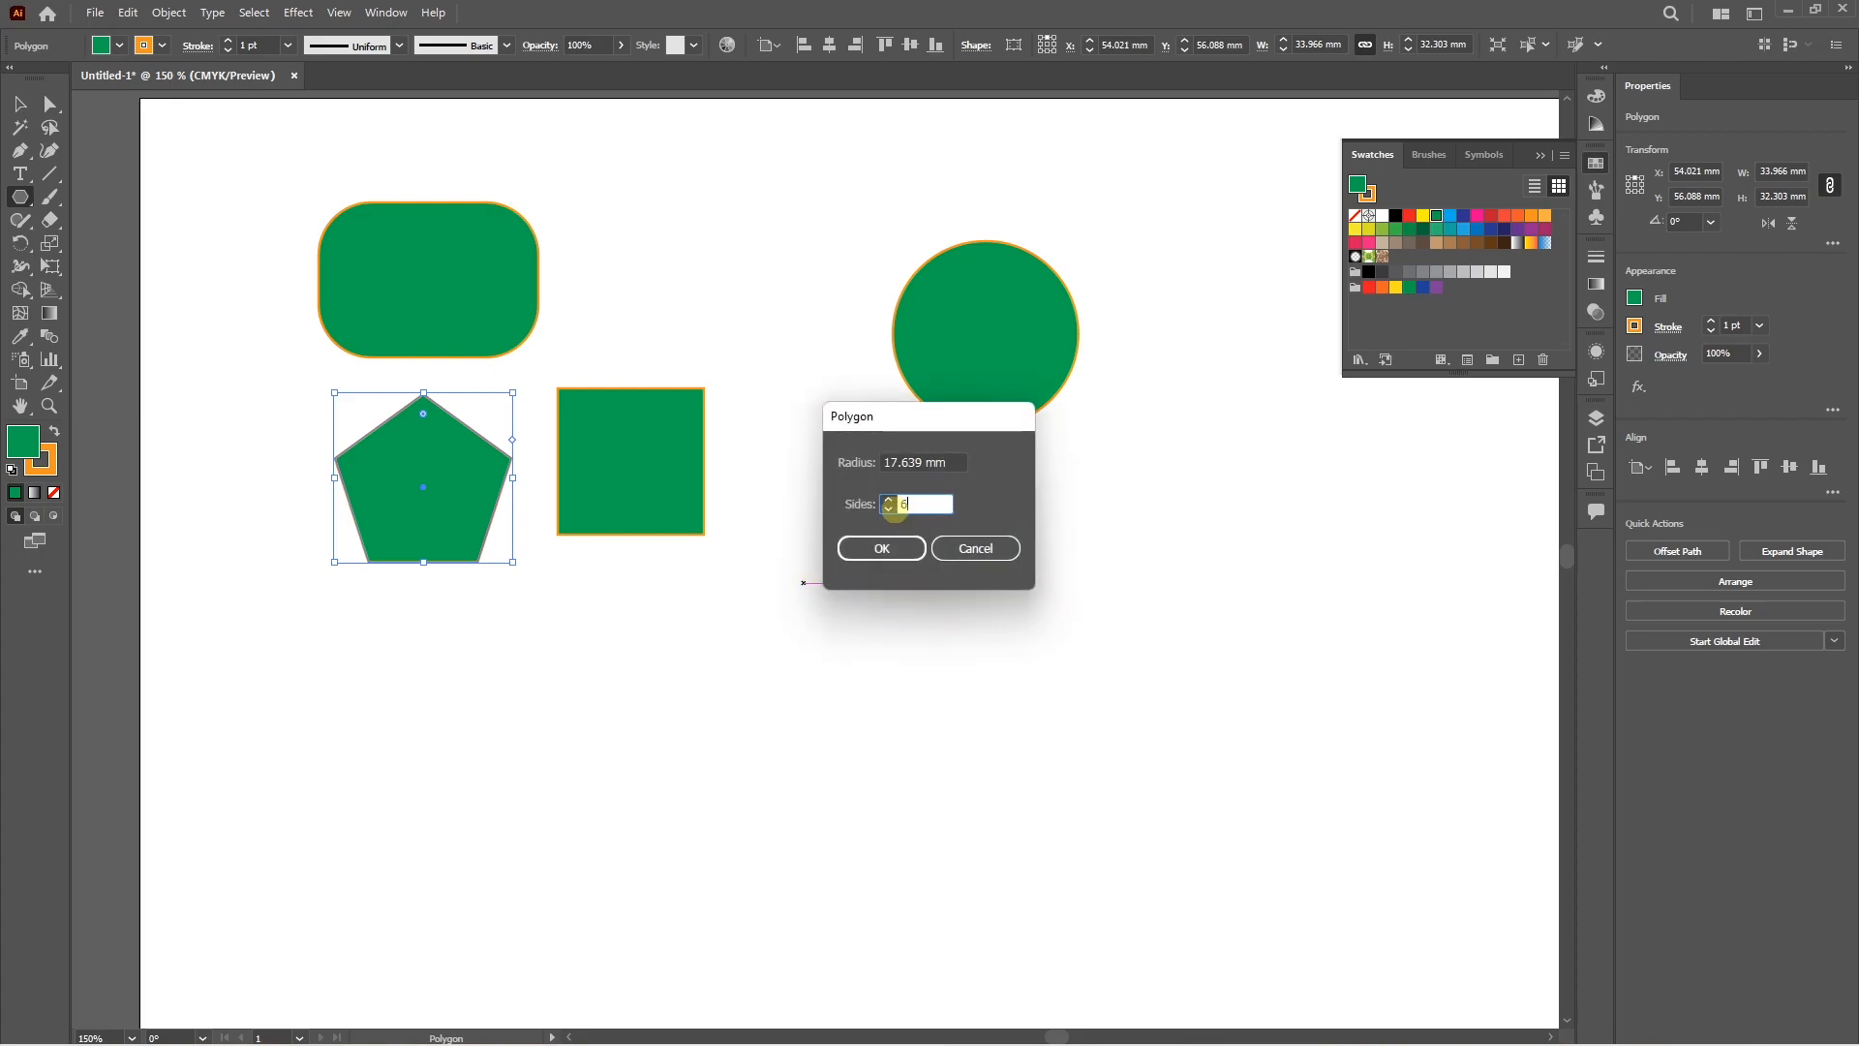
{"action": "key", "text": "Return"}
Create a three-sided polygon with a 17.639 mm radius overlapping the 20 × 30 mm rectangle.
{"action": "left_click", "coordinate": [1066, 502]}
{"action": "type", "text": "3"}
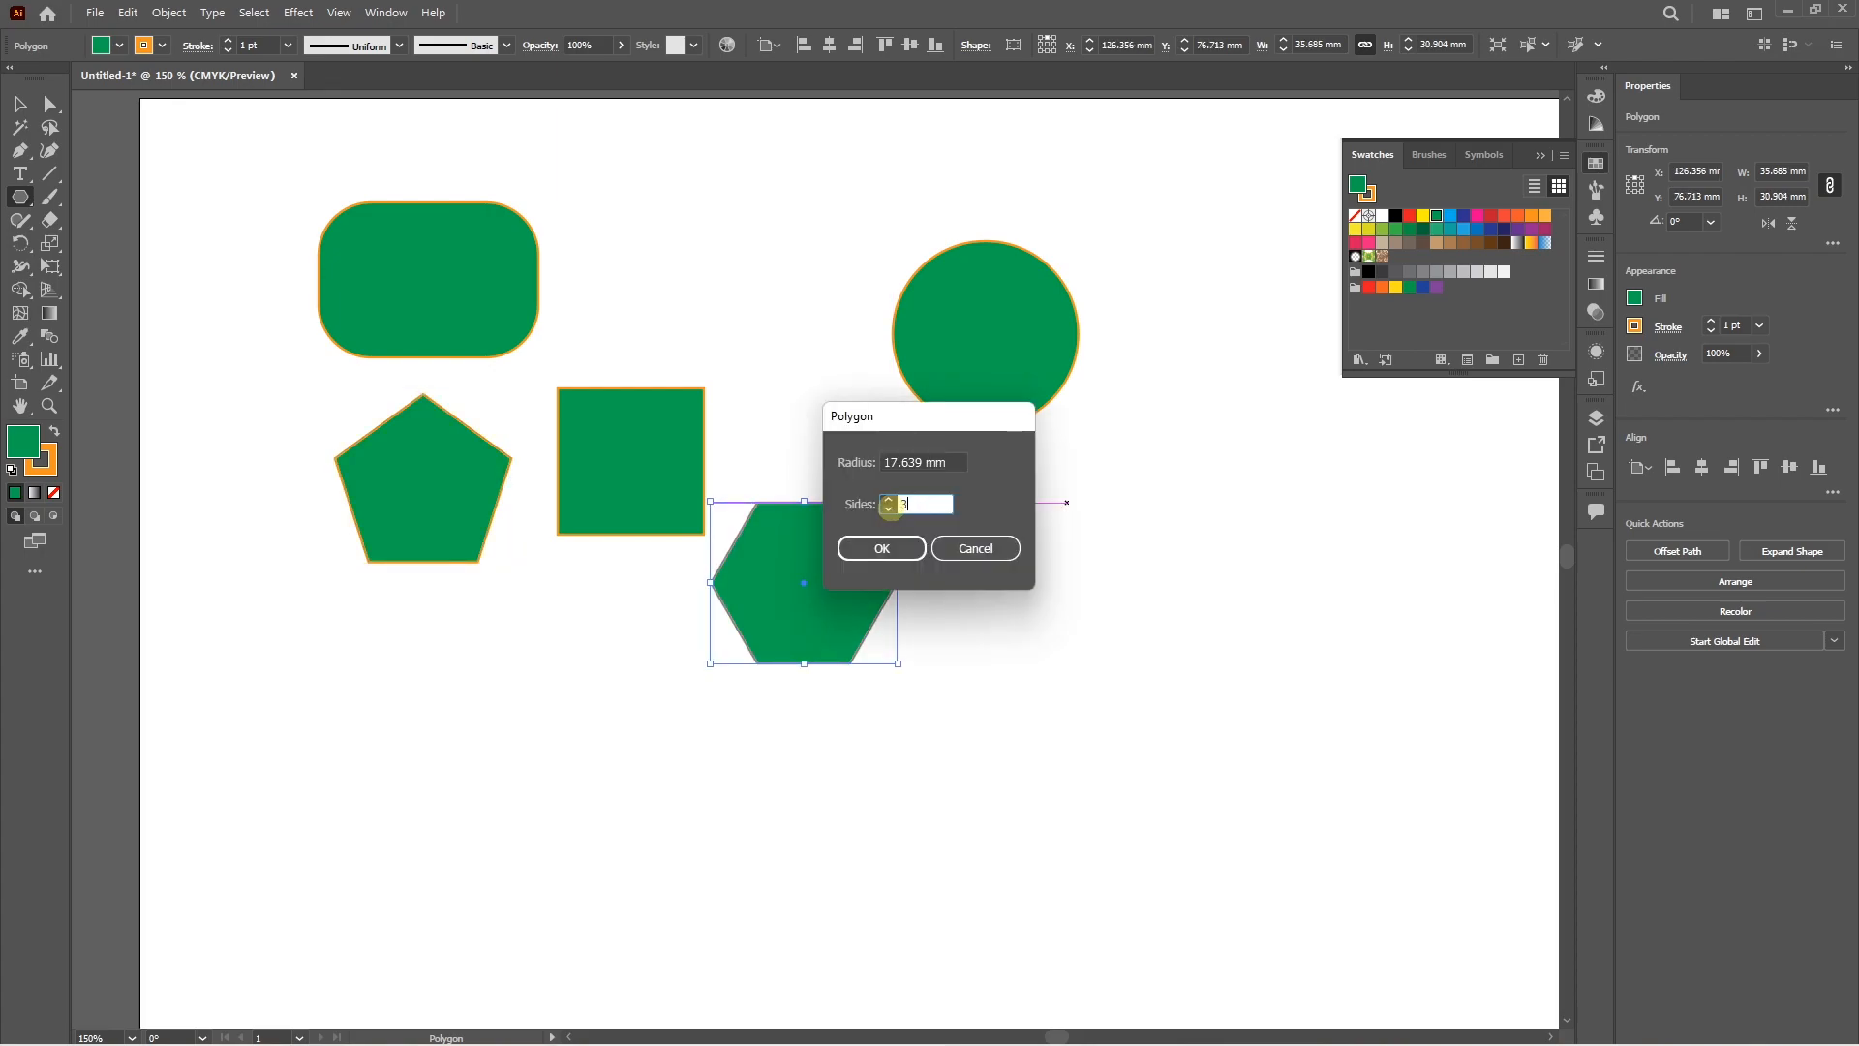
{"action": "key", "text": "Return"}
Draw a second, upright triangle about 35 mm wide to the right of the first one, undoing the initial attempt.
{"action": "left_click_drag", "start_coordinate": [1256, 541], "coordinate": [1358, 679]}
{"action": "key", "text": "ctrl+z"}
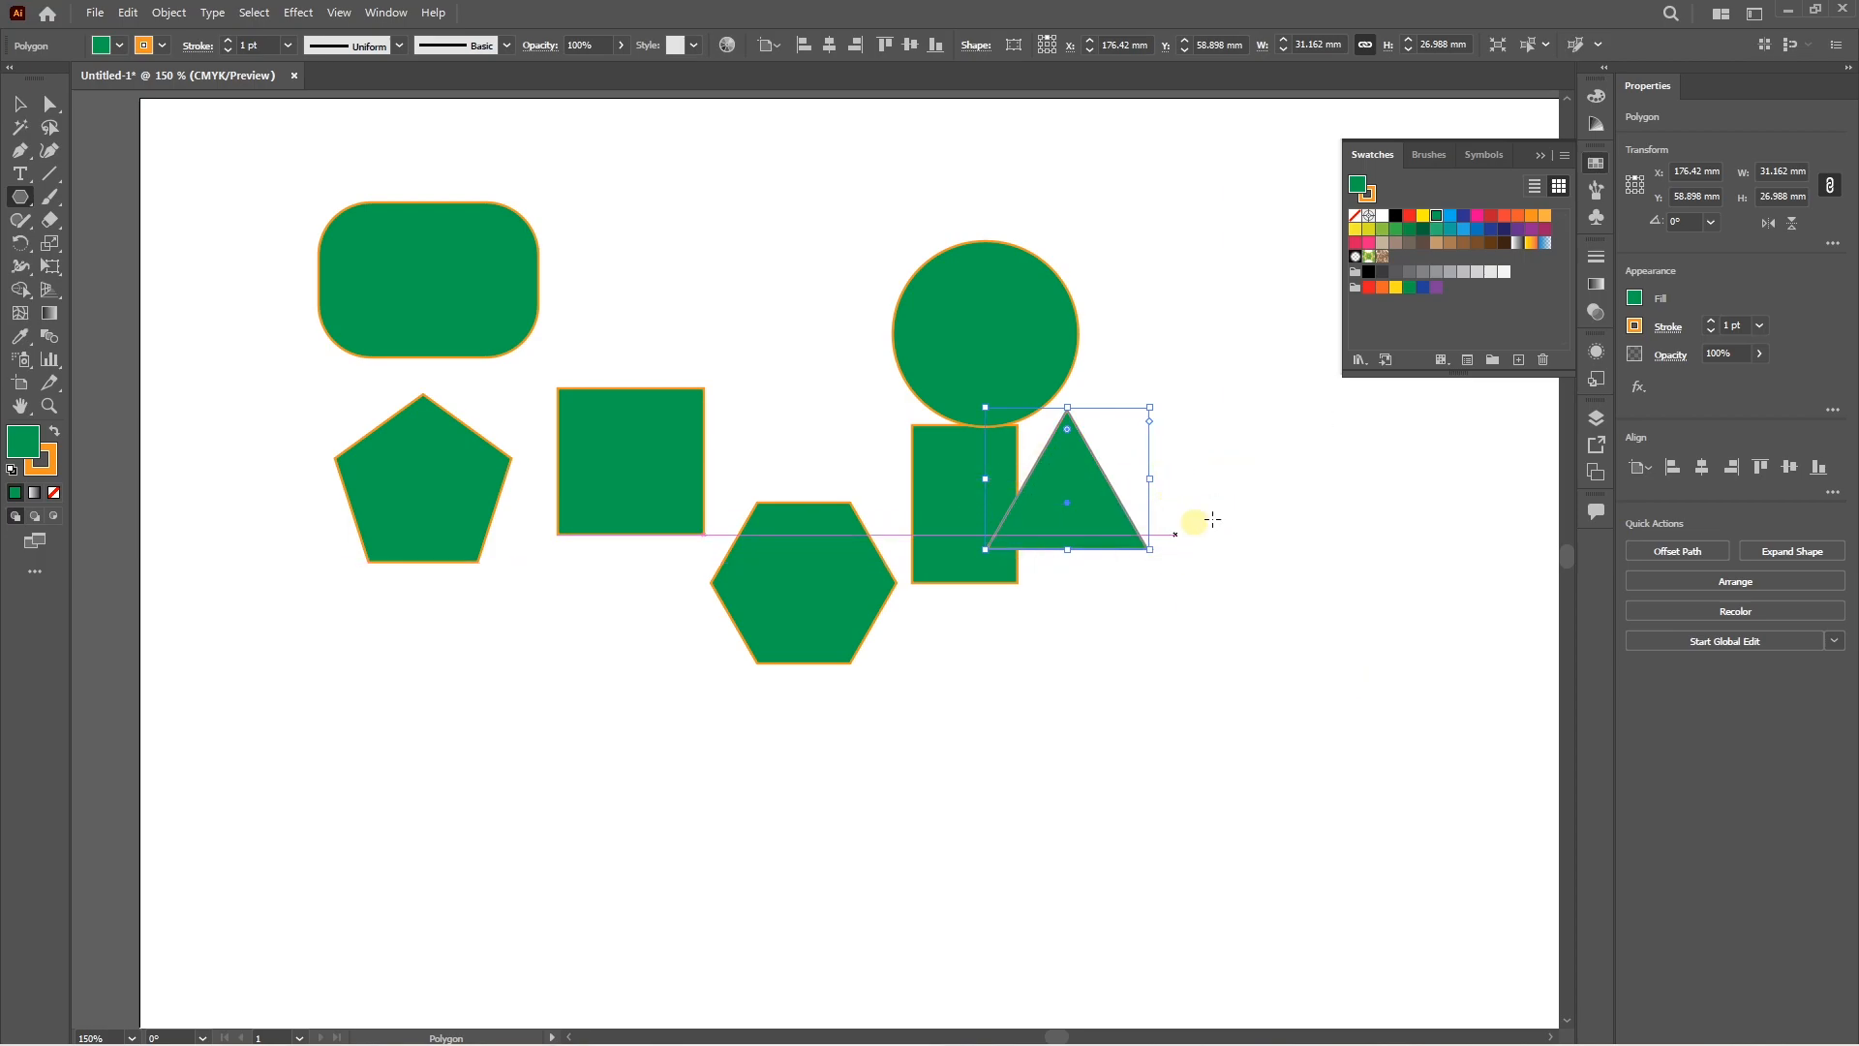
{"action": "left_click_drag", "start_coordinate": [1277, 515], "coordinate": [1192, 568]}
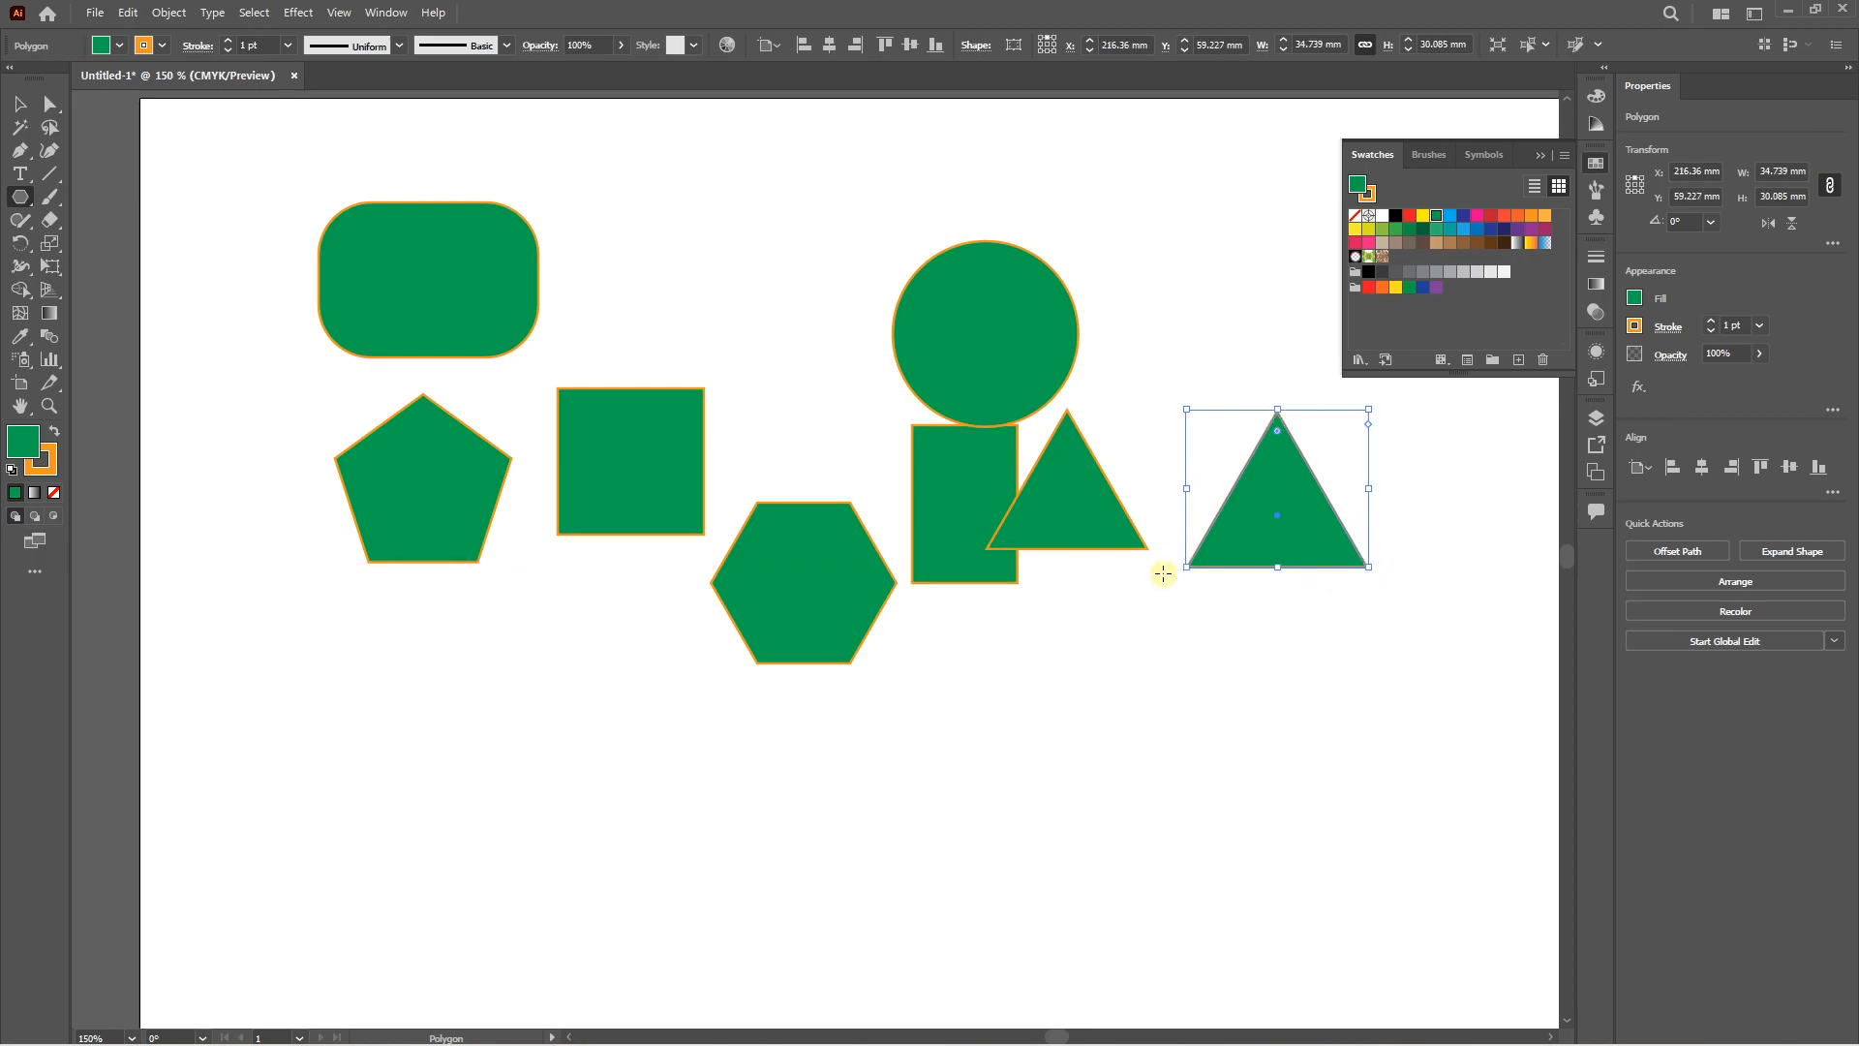
Create a ten-sided polygon with a 19.704 mm radius below the two triangles.
{"action": "left_click", "coordinate": [1131, 675]}
{"action": "left_click", "coordinate": [889, 505]}
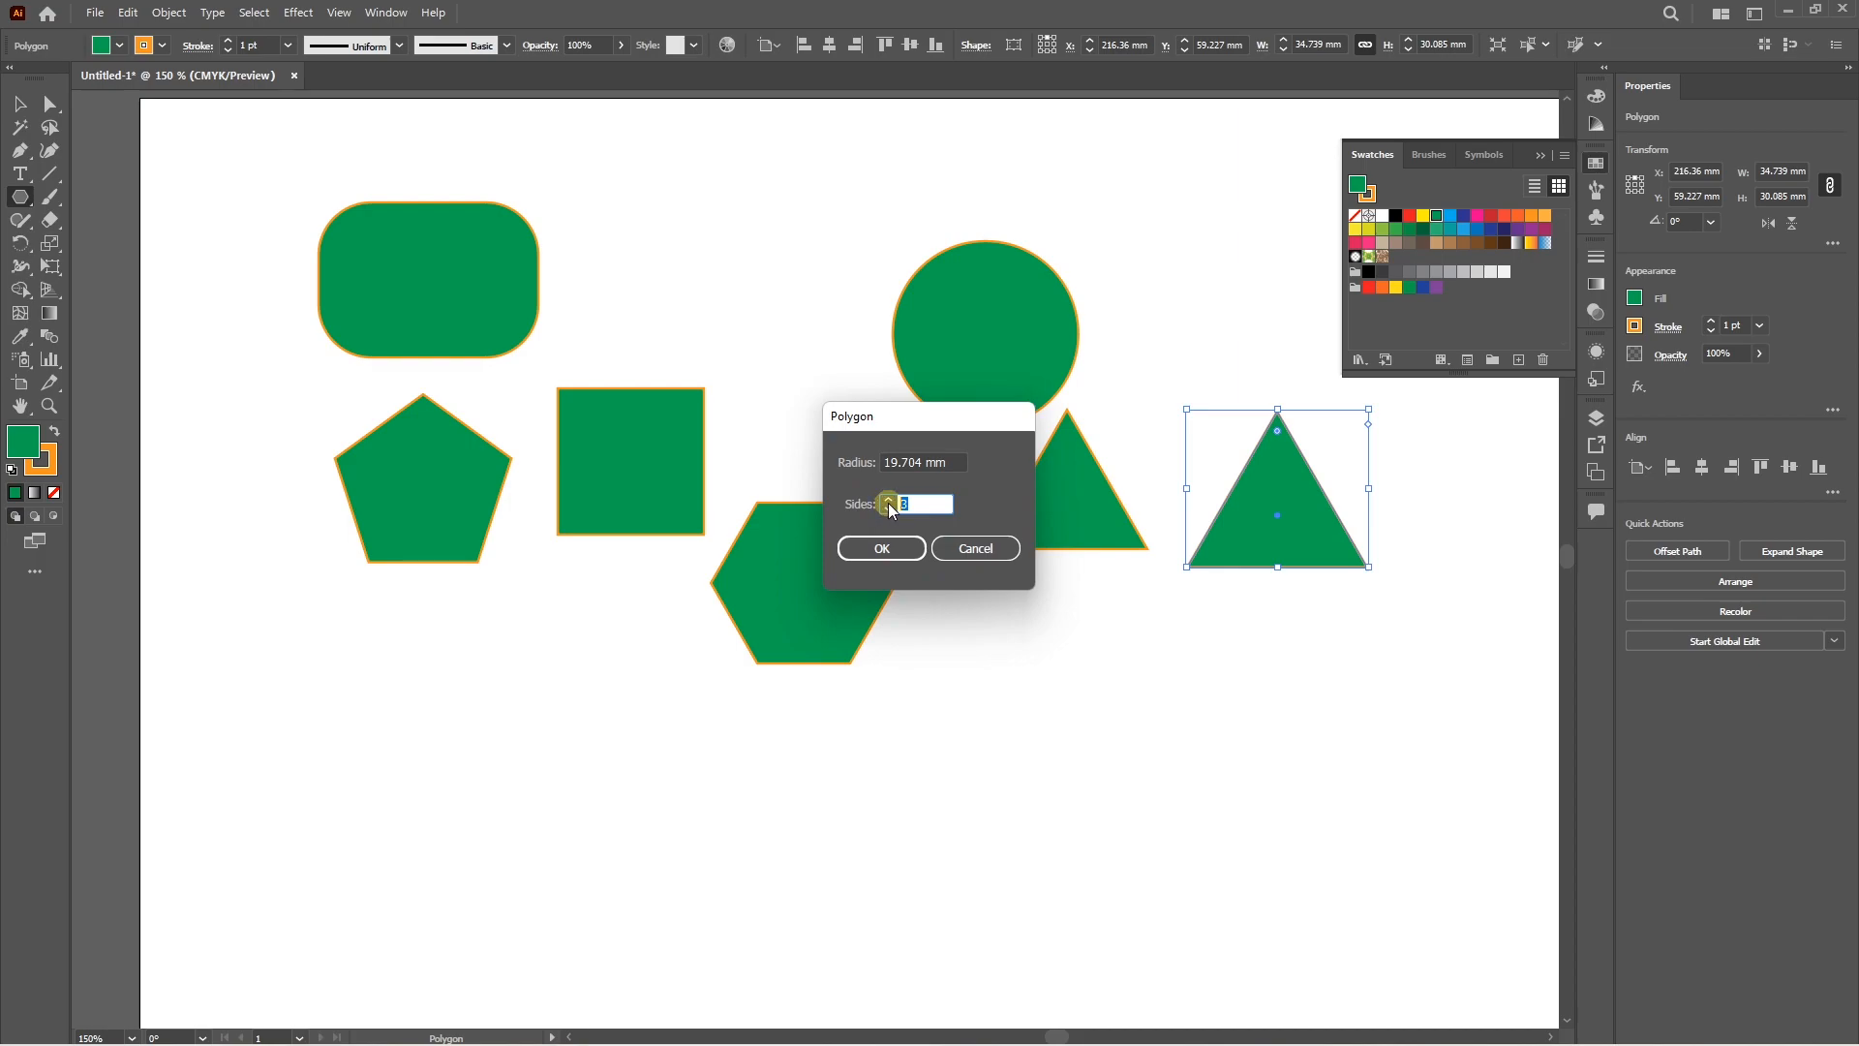
{"action": "left_click", "coordinate": [864, 545]}
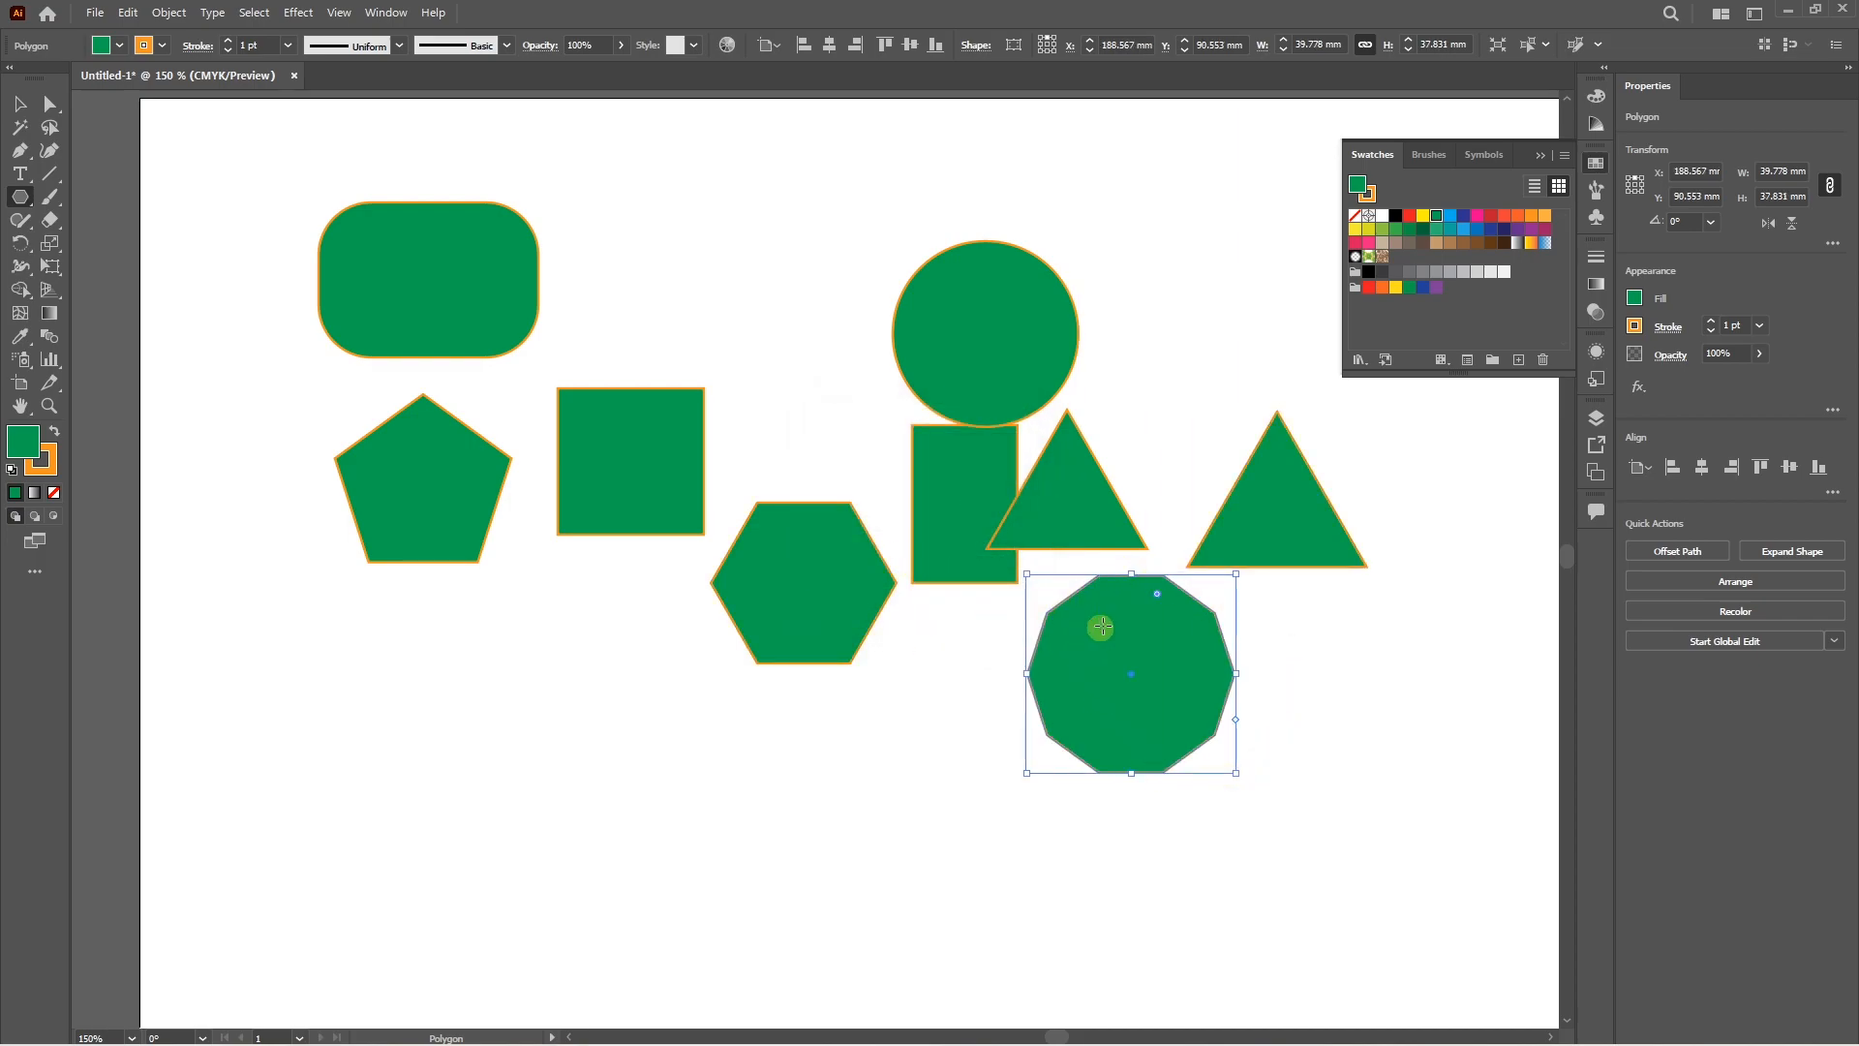
Create an eight-pointed star with radii of 8.819 mm and 17.639 mm below the square.
{"action": "left_click_drag", "start_coordinate": [24, 207], "coordinate": [145, 291]}
{"action": "left_click", "coordinate": [603, 668]}
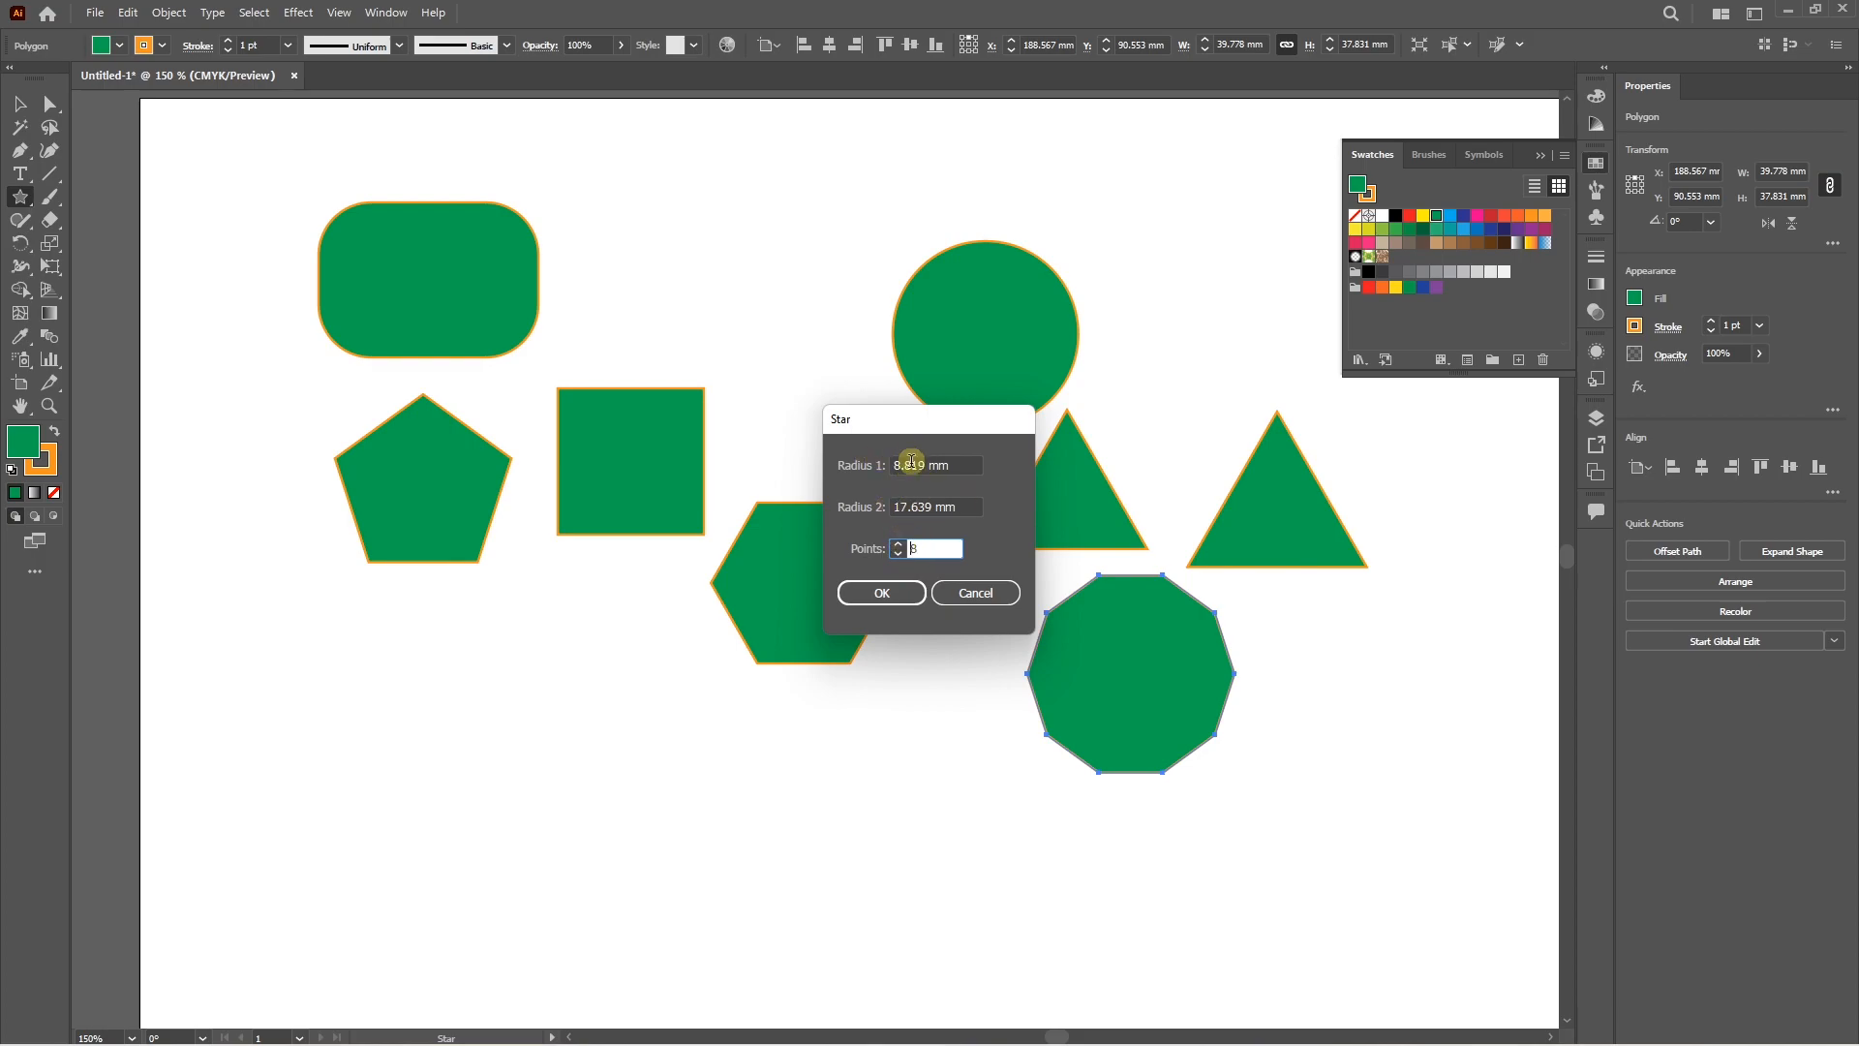
{"action": "left_click", "coordinate": [881, 592]}
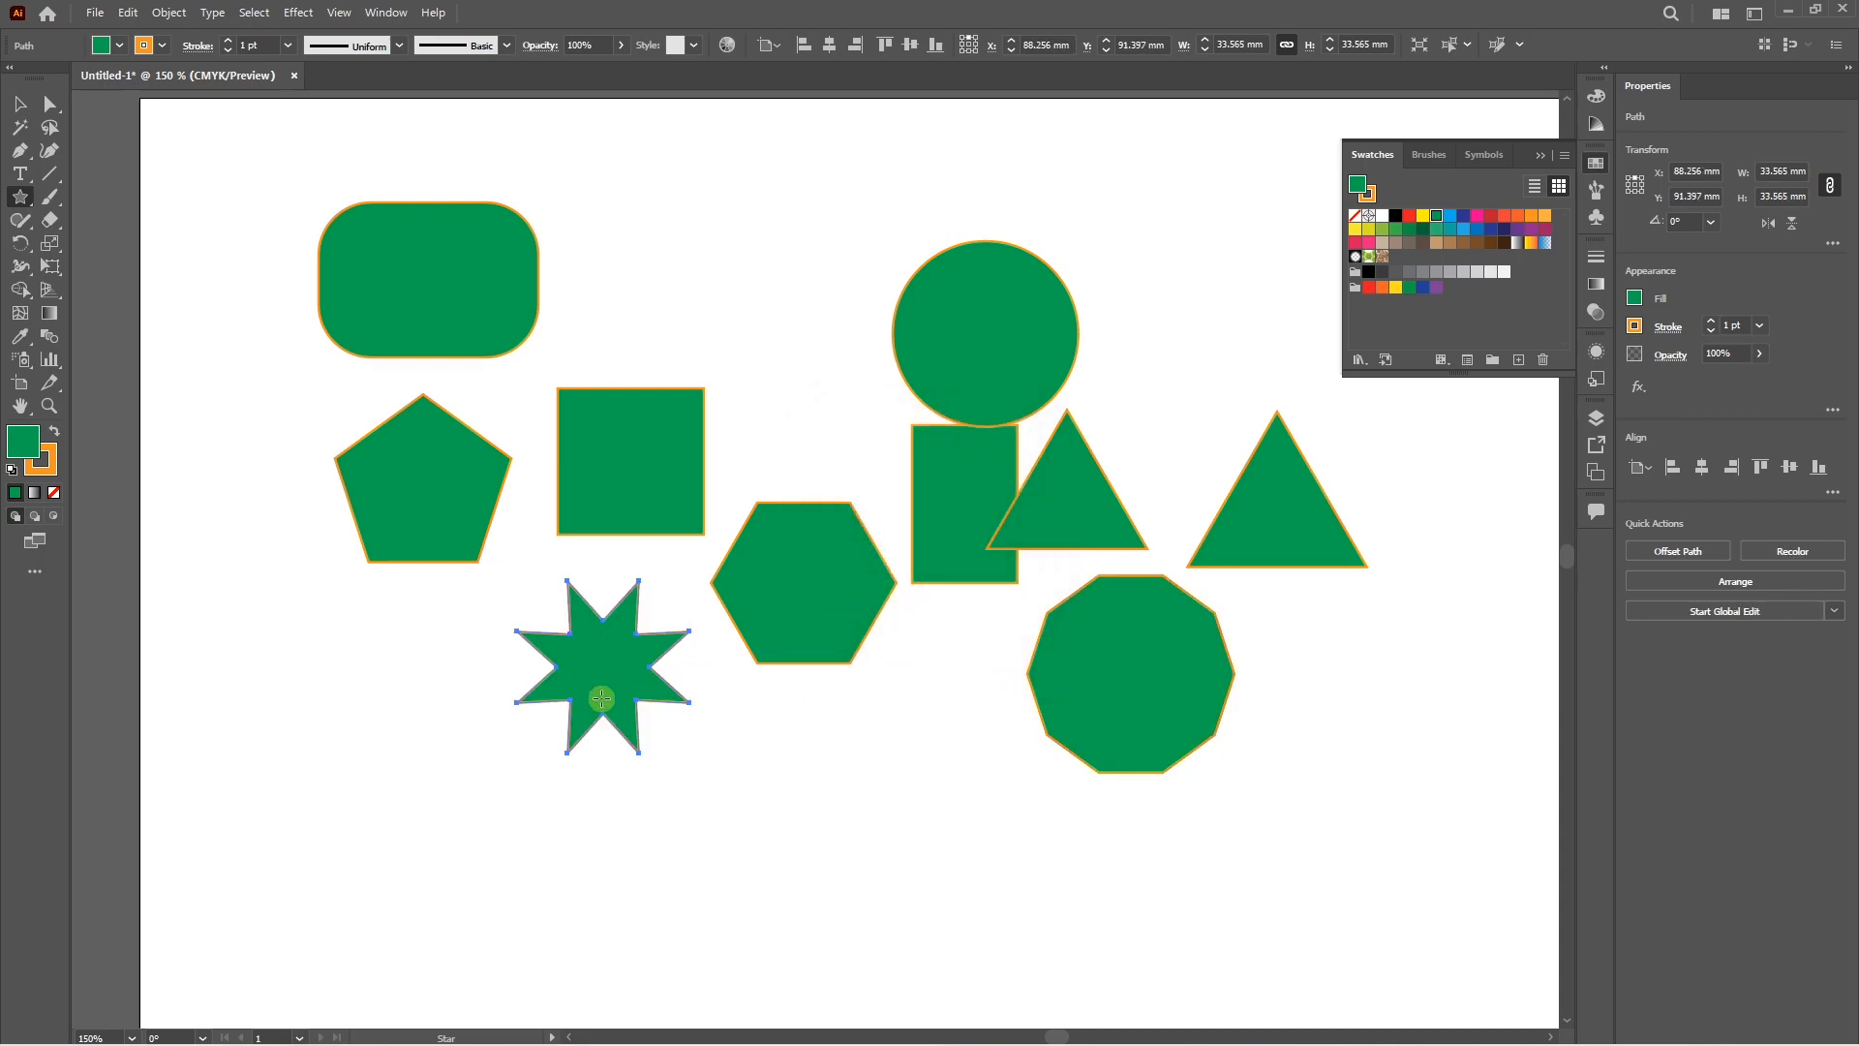
Create a six-point star with both radii set to 8 mm, below the hexagon.
{"action": "left_click", "coordinate": [769, 704]}
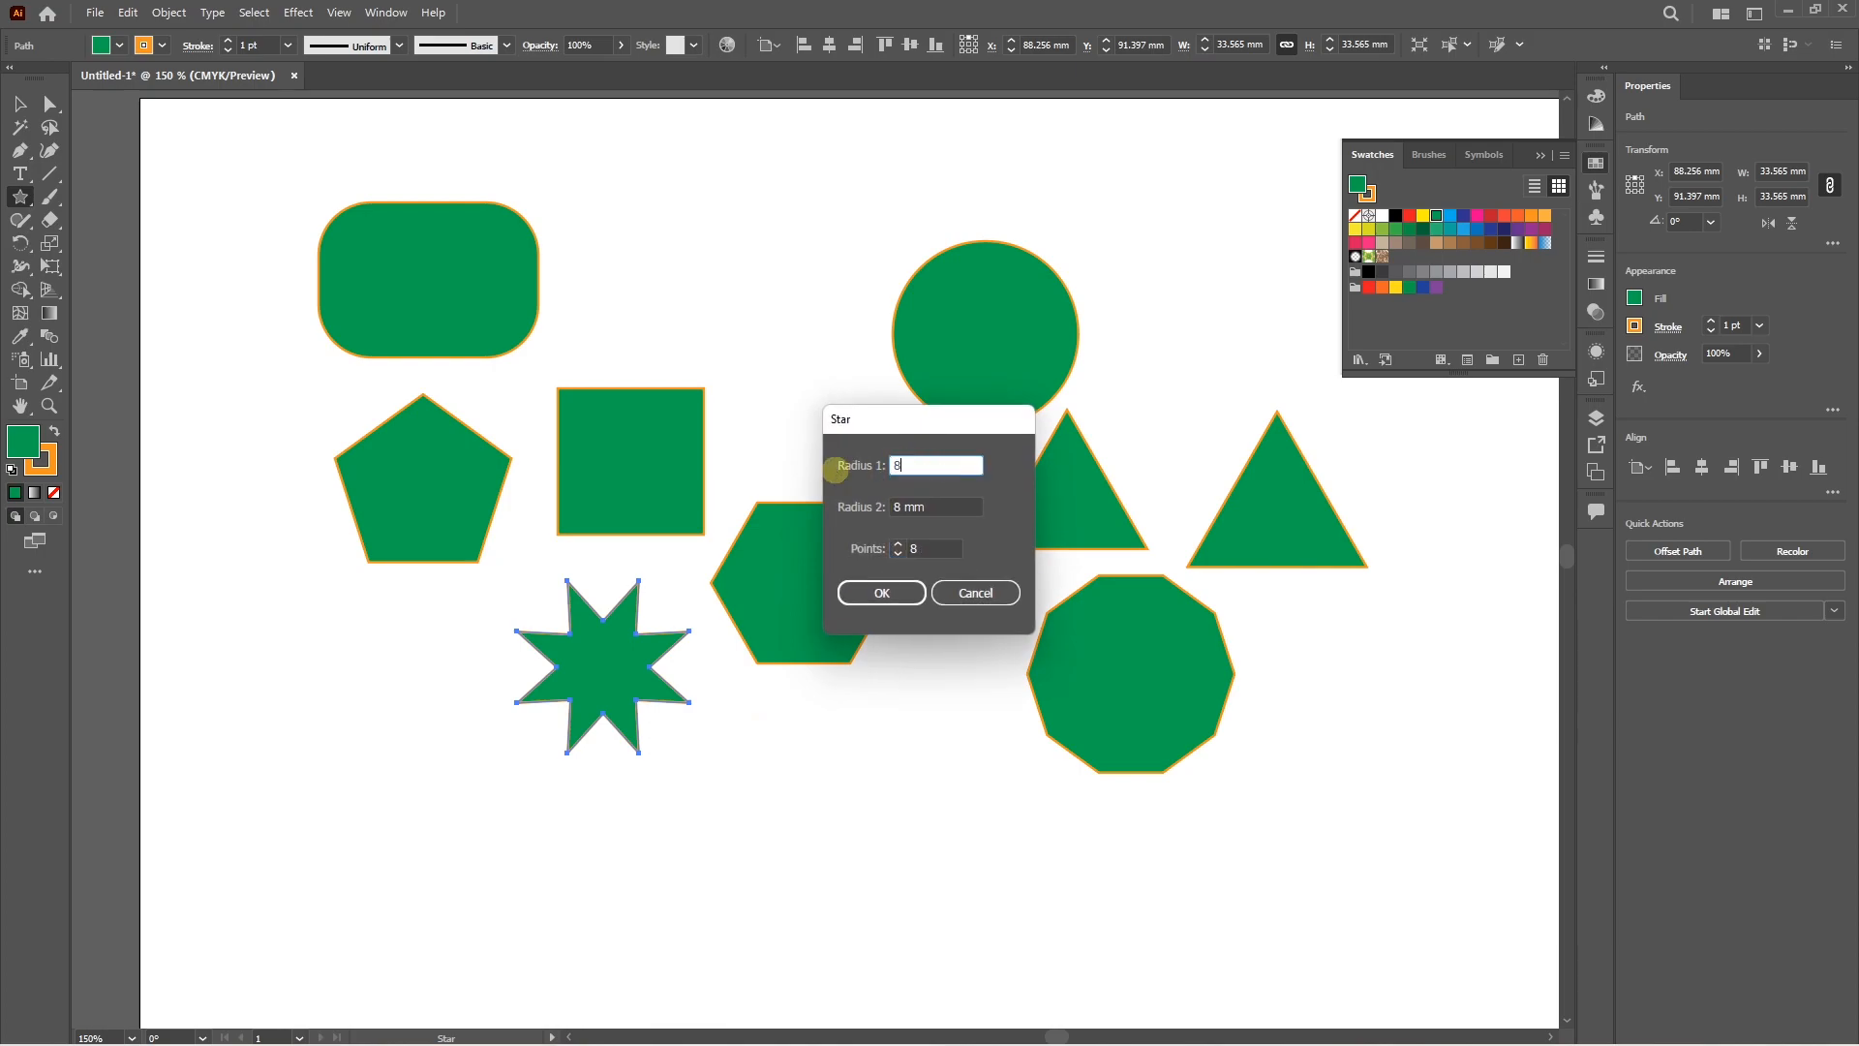
{"action": "key", "text": "Tab"}
{"action": "key", "text": "Tab"}
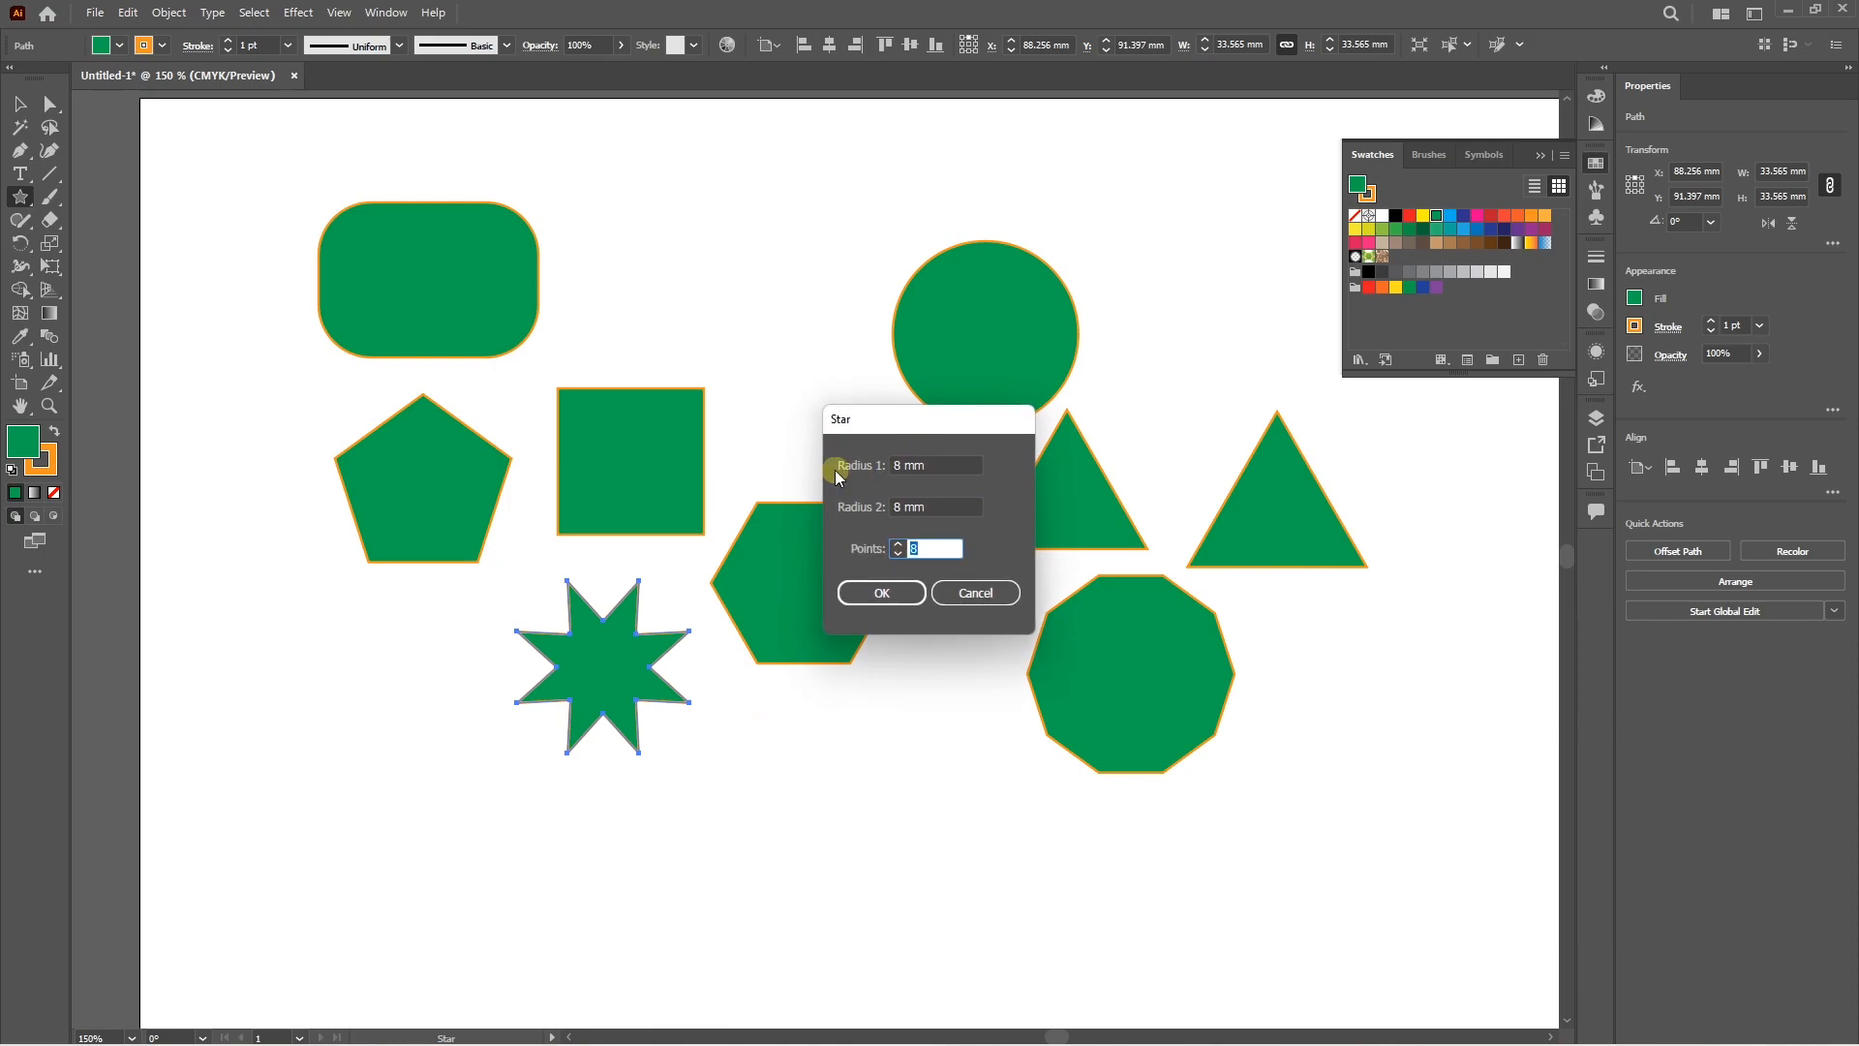
{"action": "left_click", "coordinate": [898, 554]}
{"action": "left_click", "coordinate": [902, 594]}
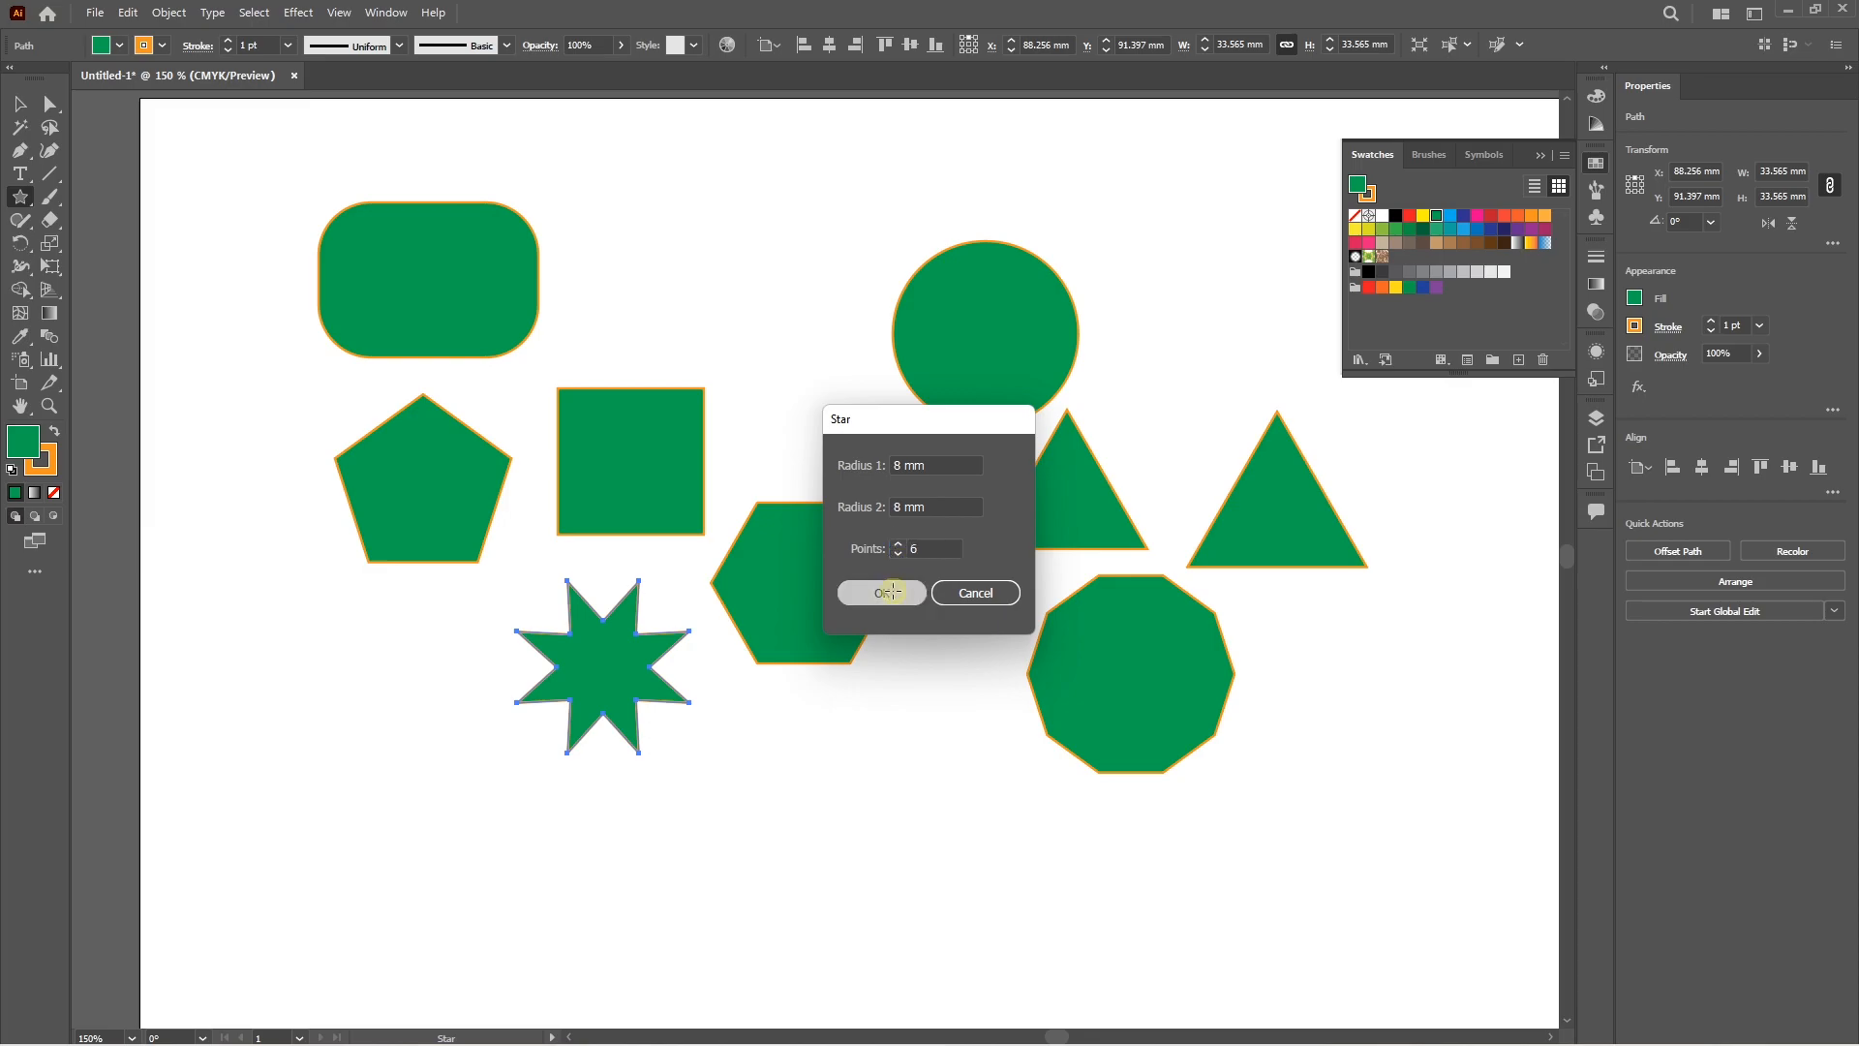
Create a 20-point star with radii of 16 mm and 8 mm to the right of the small twelve-sided shape.
{"action": "key", "text": "ctrl+plus"}
{"action": "key", "text": "ctrl+plus"}
{"action": "key", "text": "ctrl+plus"}
{"action": "key", "text": "ctrl+plus"}
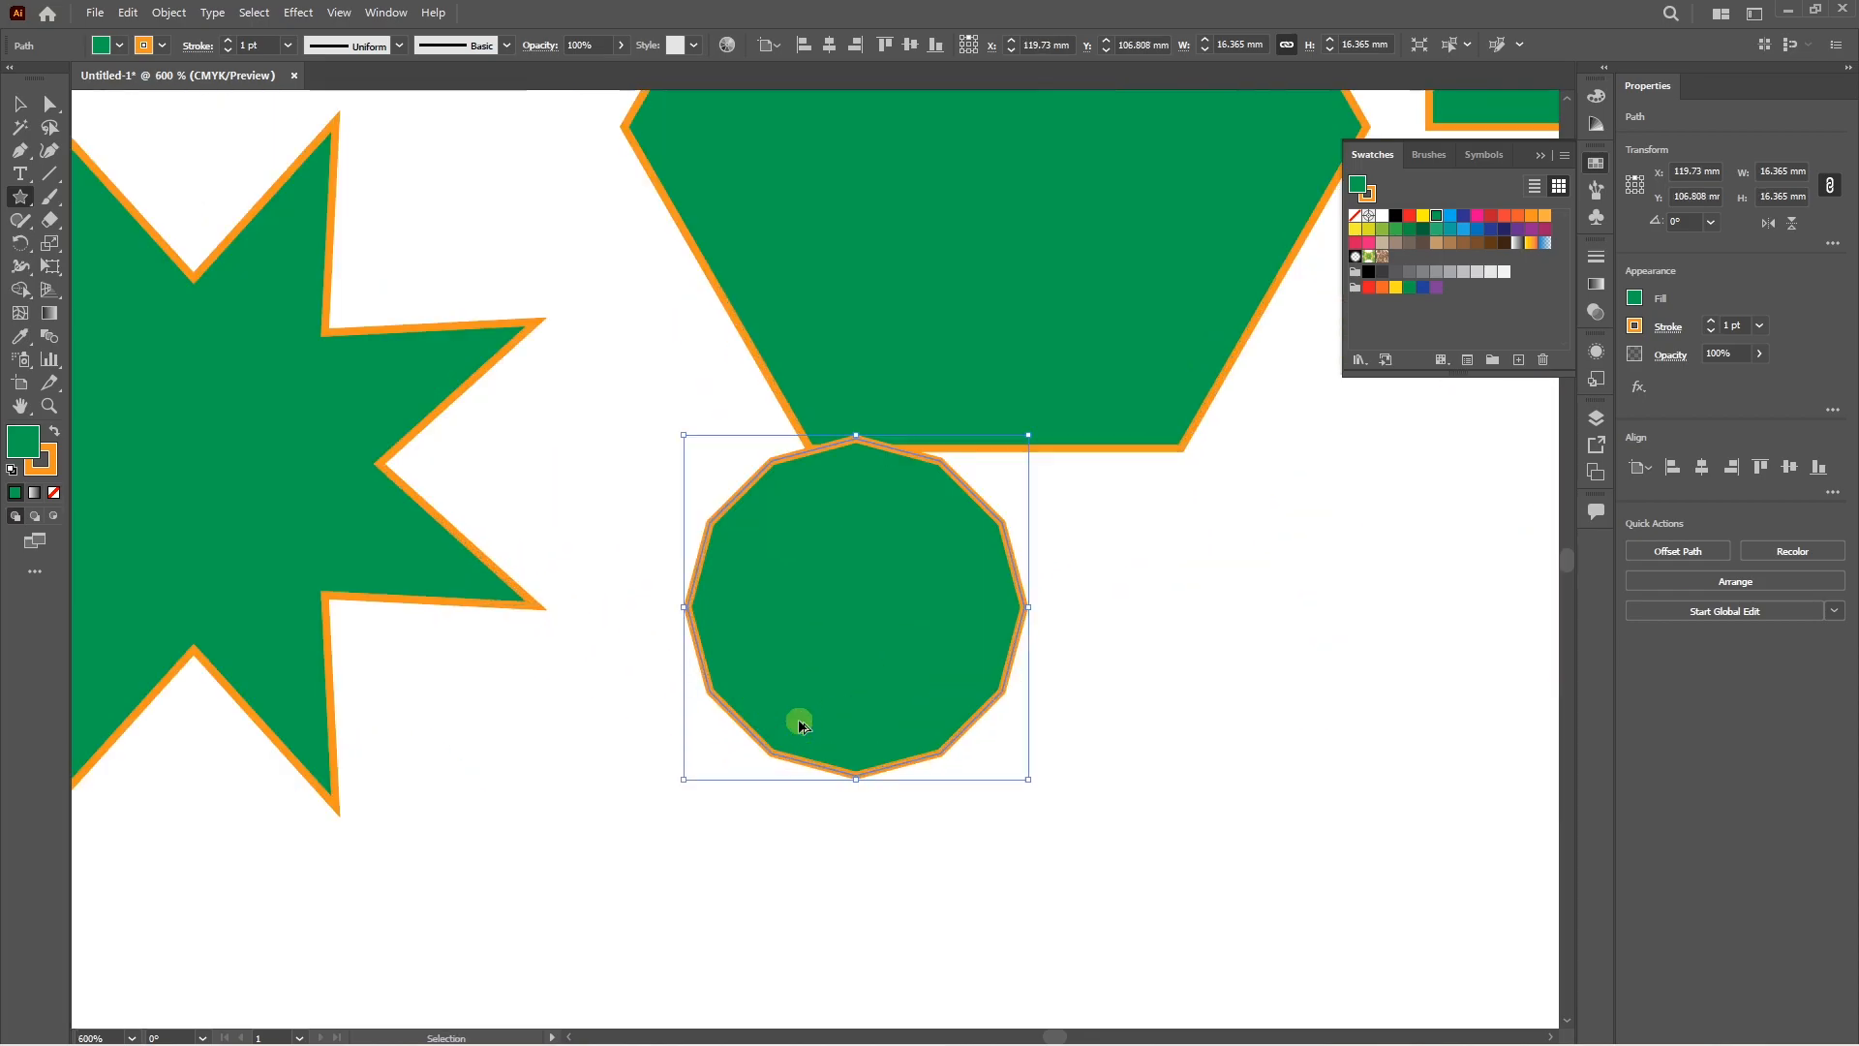
{"action": "key", "text": "ctrl+minus"}
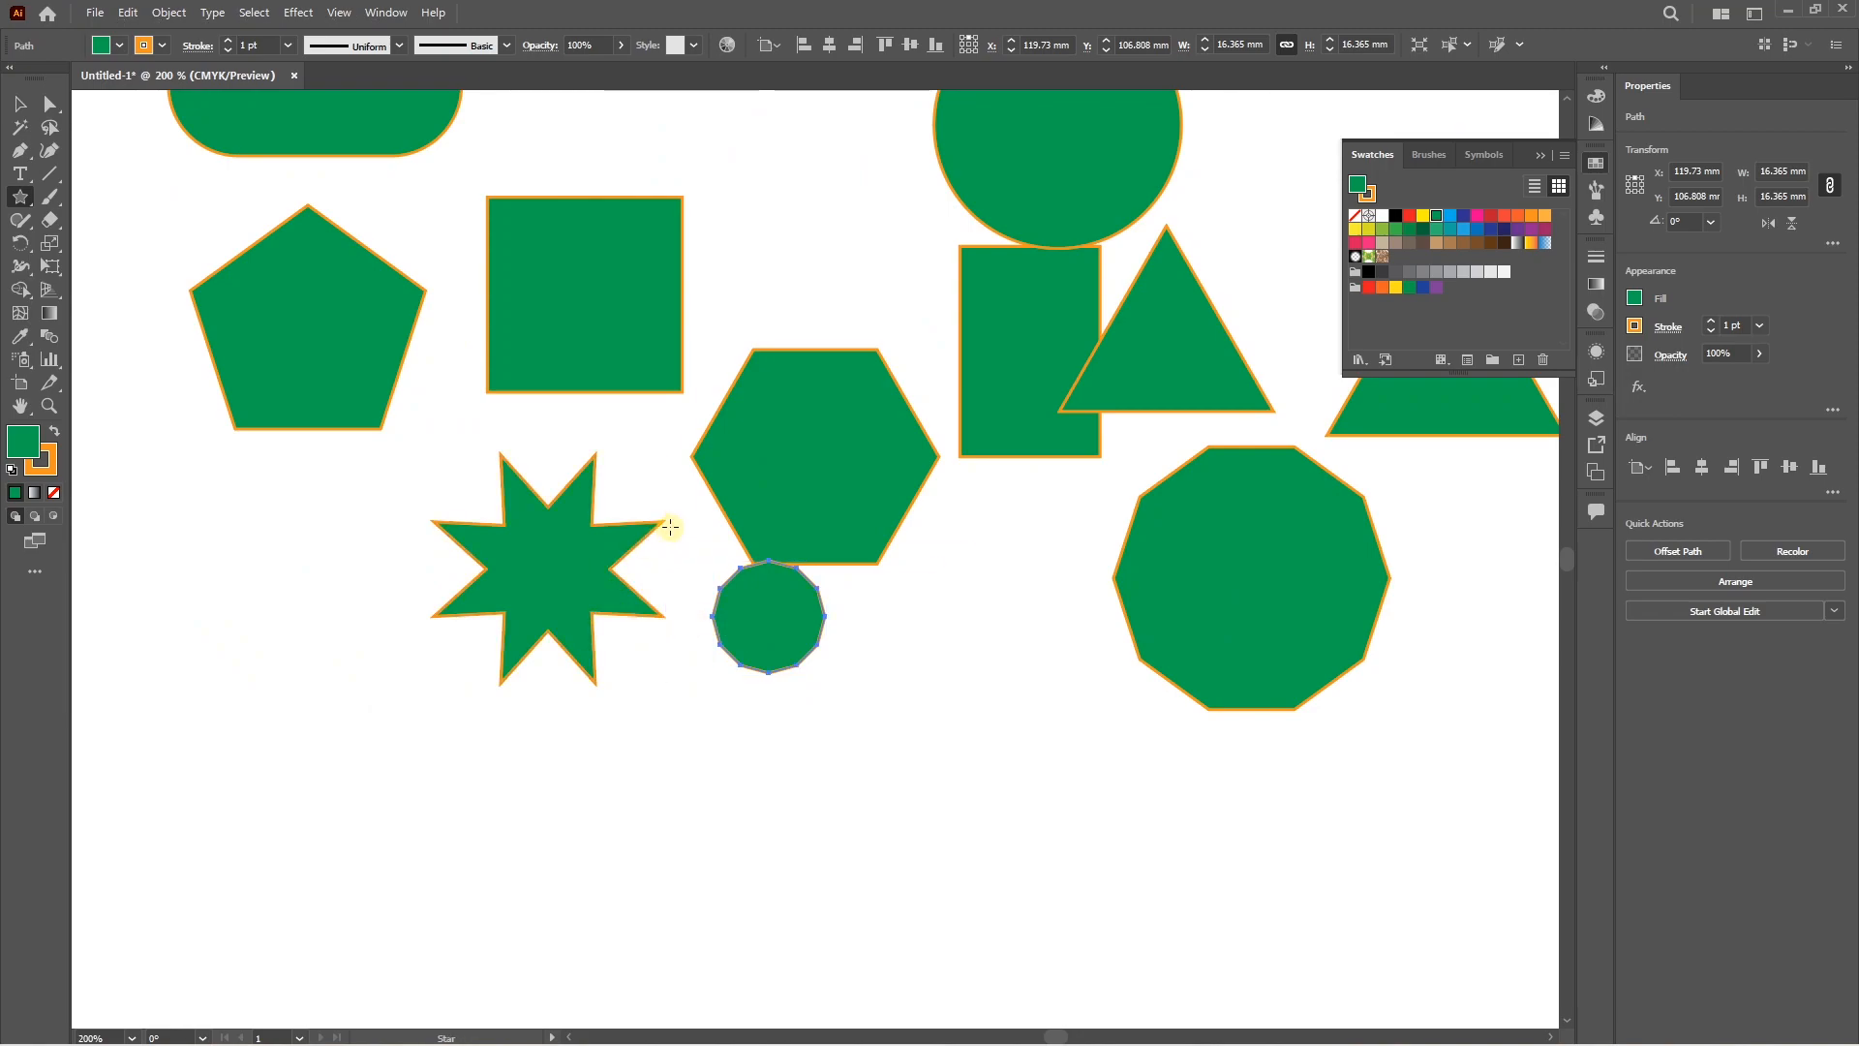
{"action": "left_click", "coordinate": [990, 615]}
{"action": "left_click_drag", "start_coordinate": [939, 465], "coordinate": [865, 455]}
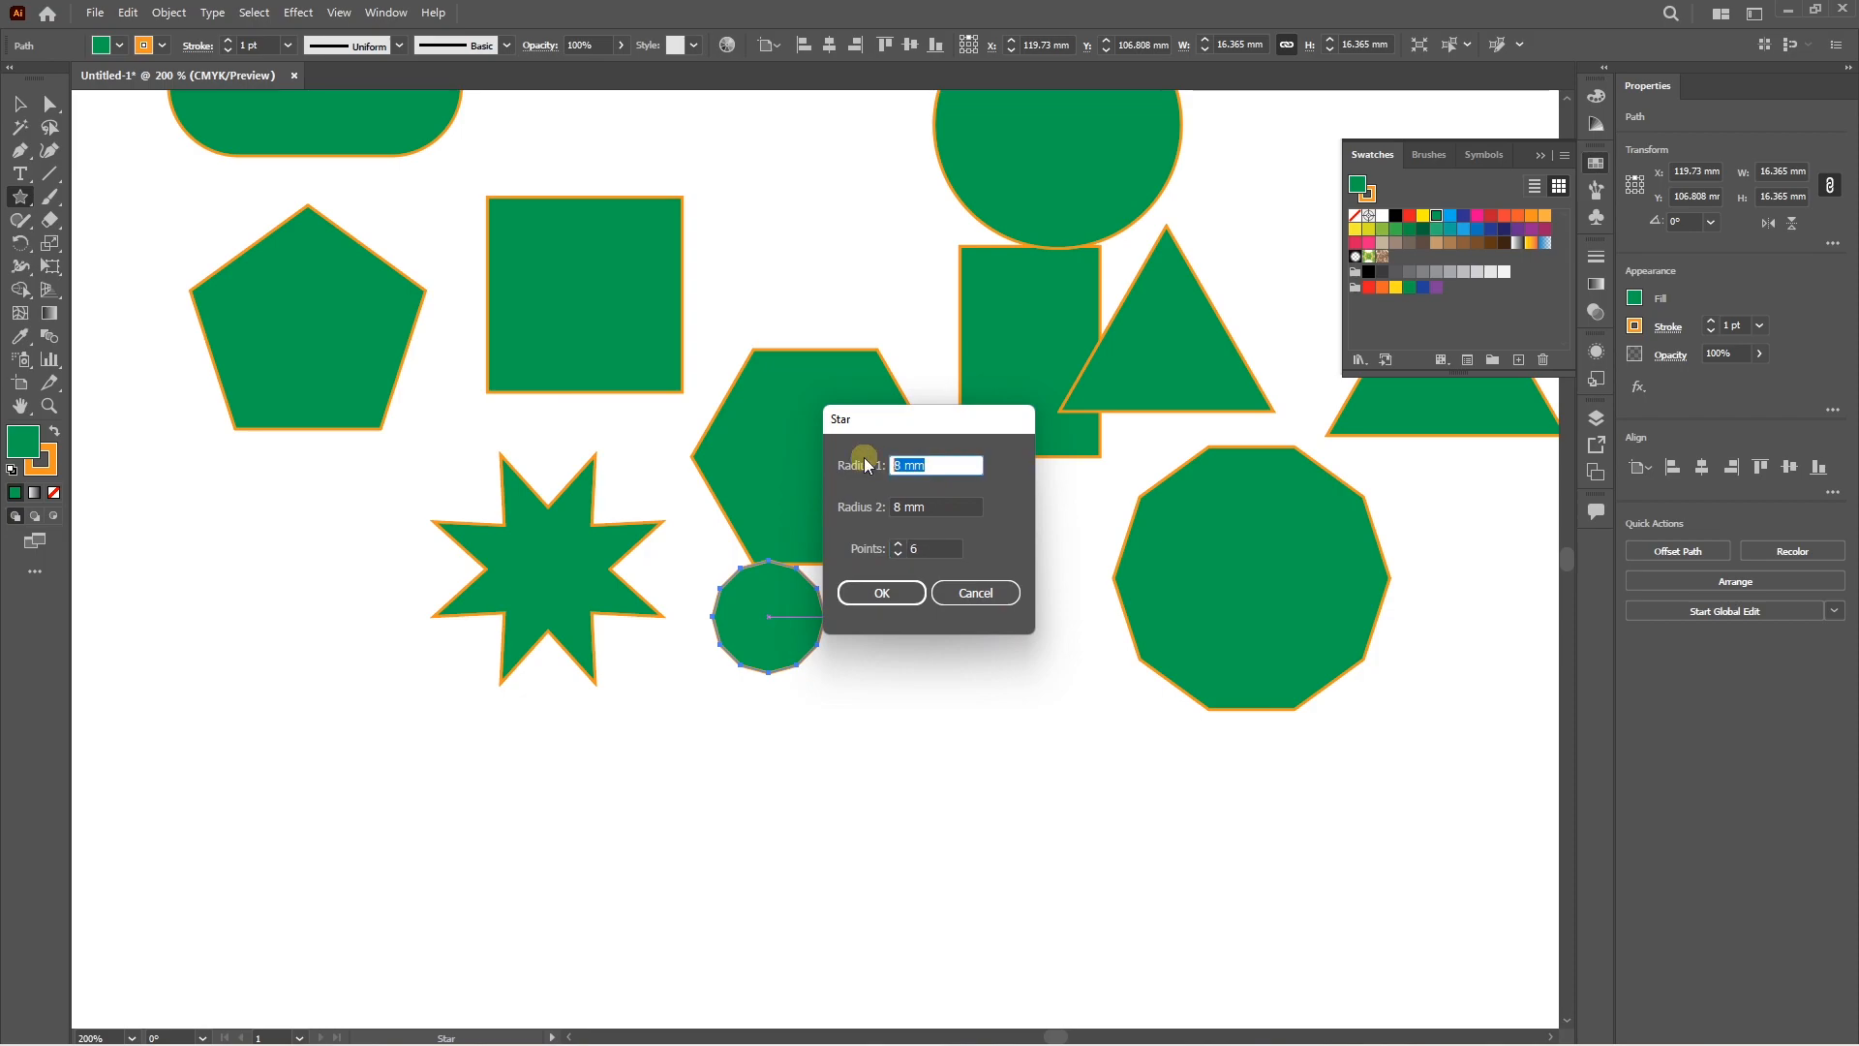
{"action": "type", "text": "16"}
{"action": "key", "text": "Tab"}
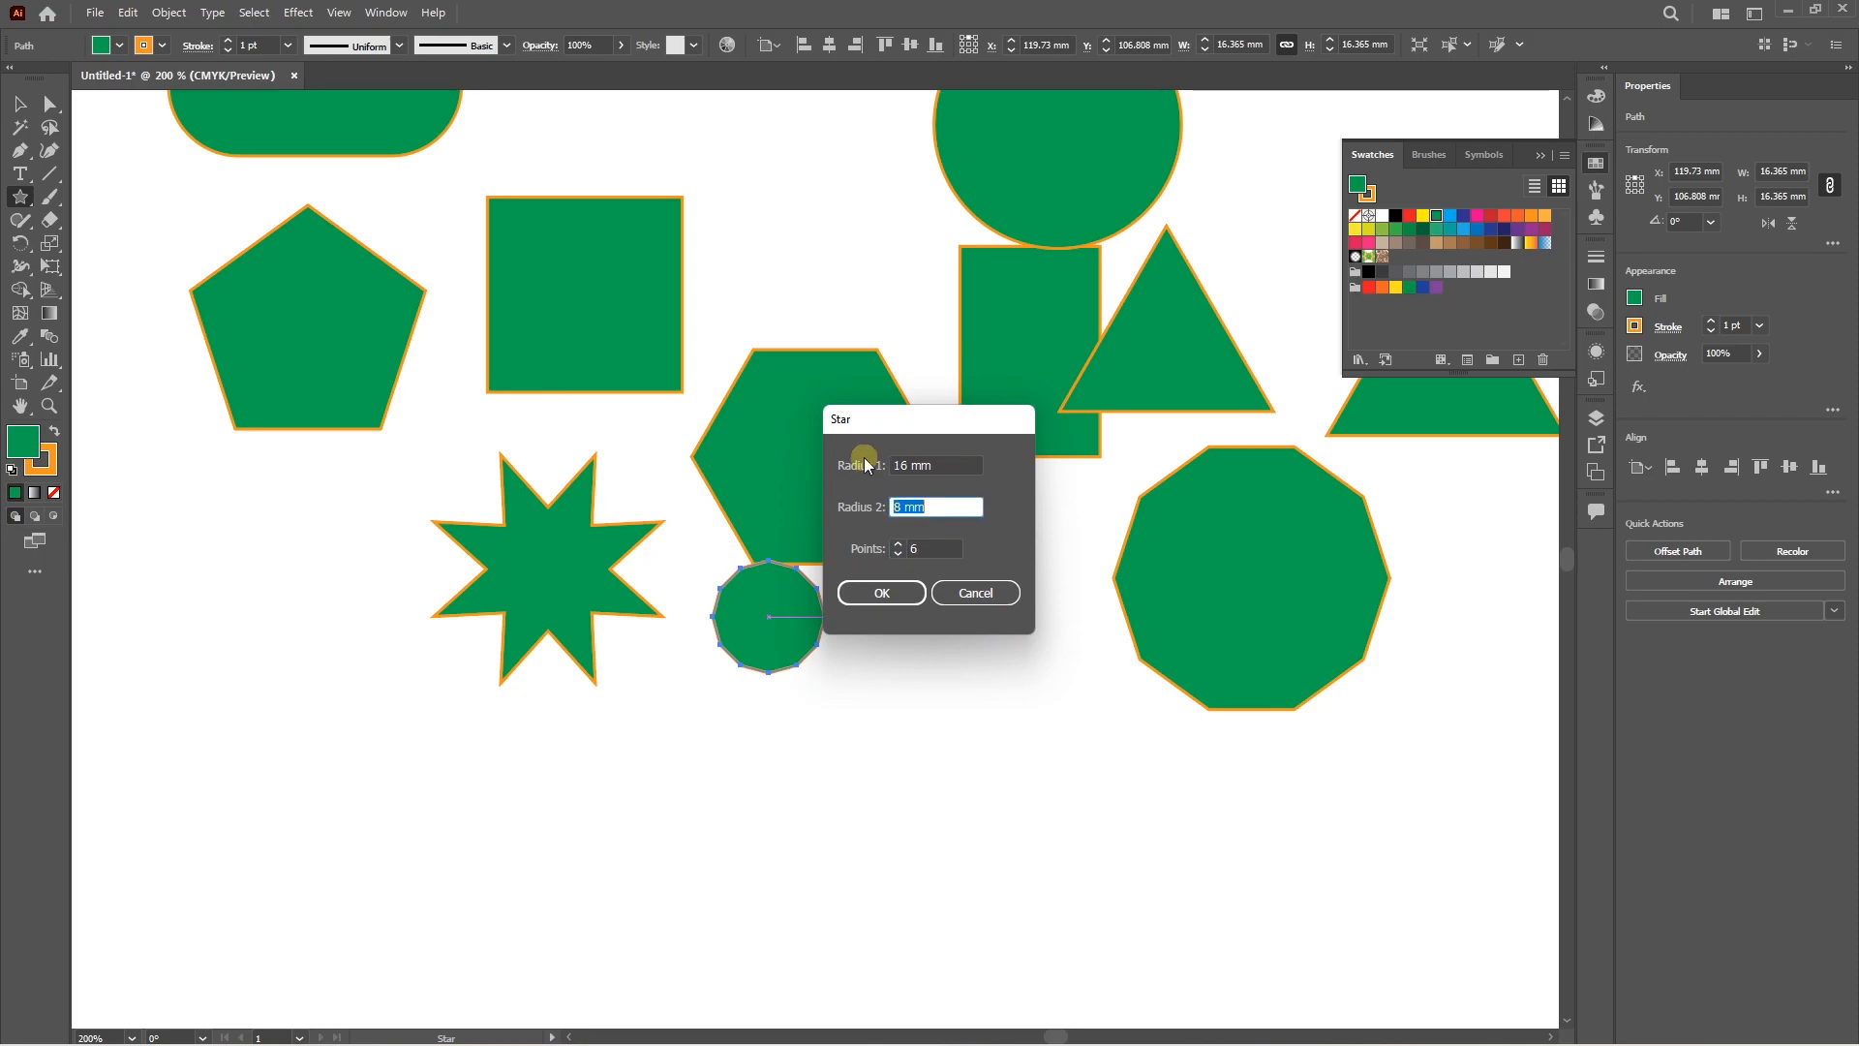
{"action": "left_click_drag", "start_coordinate": [935, 545], "coordinate": [887, 555]}
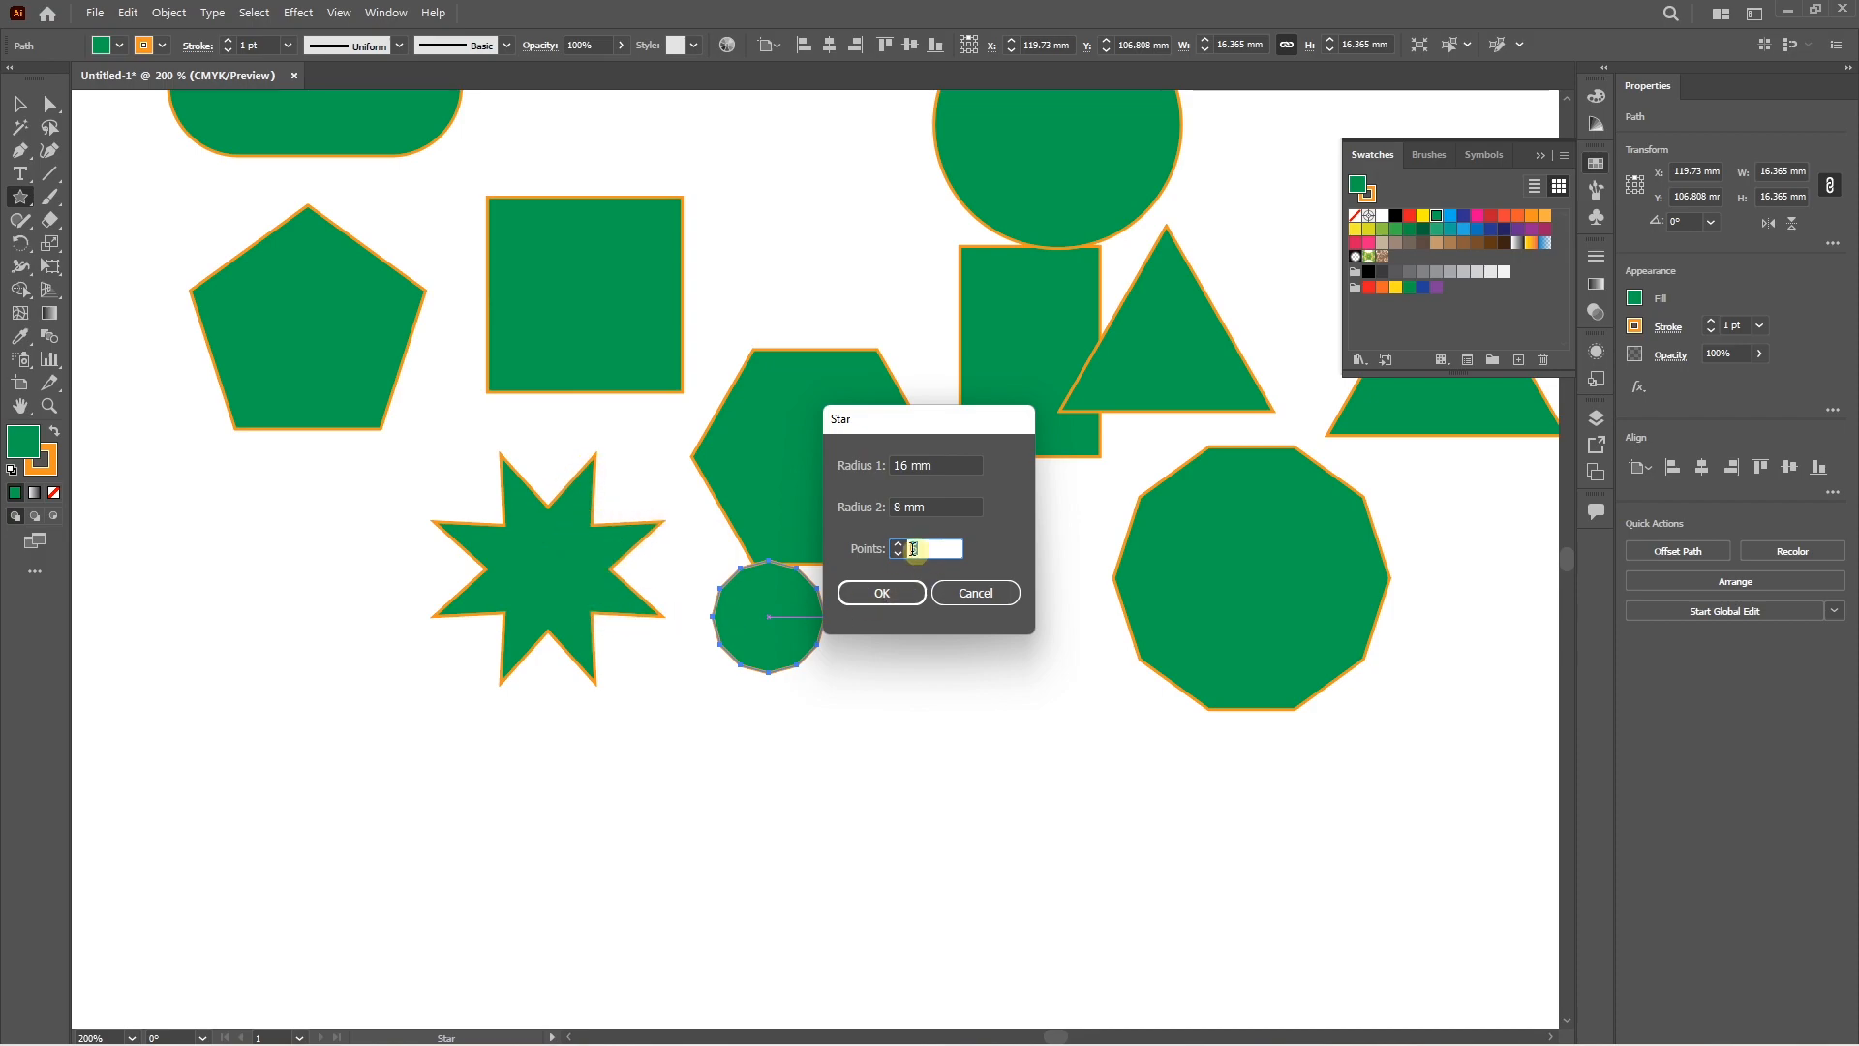
{"action": "type", "text": "20"}
{"action": "key", "text": "Return"}
Create another 20-point star below the small twelve-sided shape, with radii of 16 mm and 2 mm.
{"action": "scroll", "coordinate": [1007, 644], "scroll_direction": "left", "scroll_amount": 2}
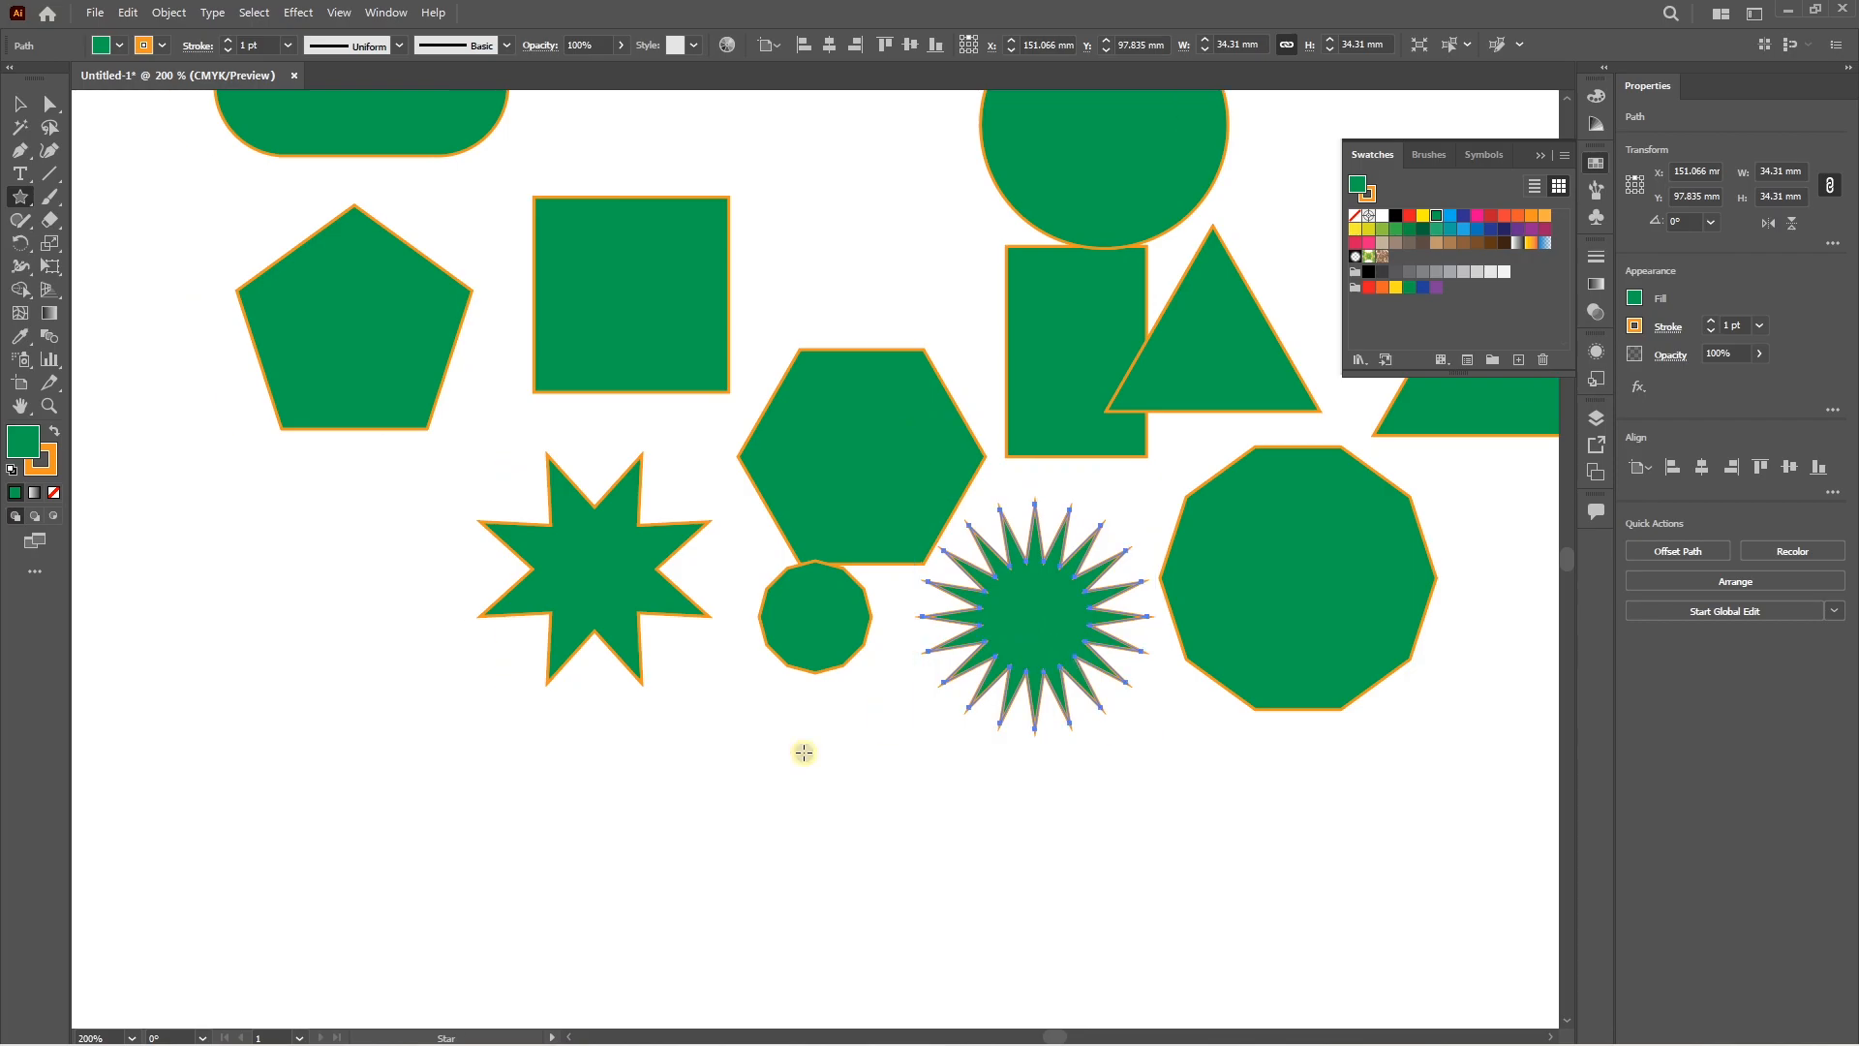
{"action": "left_click", "coordinate": [820, 704]}
{"action": "left_click_drag", "start_coordinate": [926, 507], "coordinate": [862, 508]}
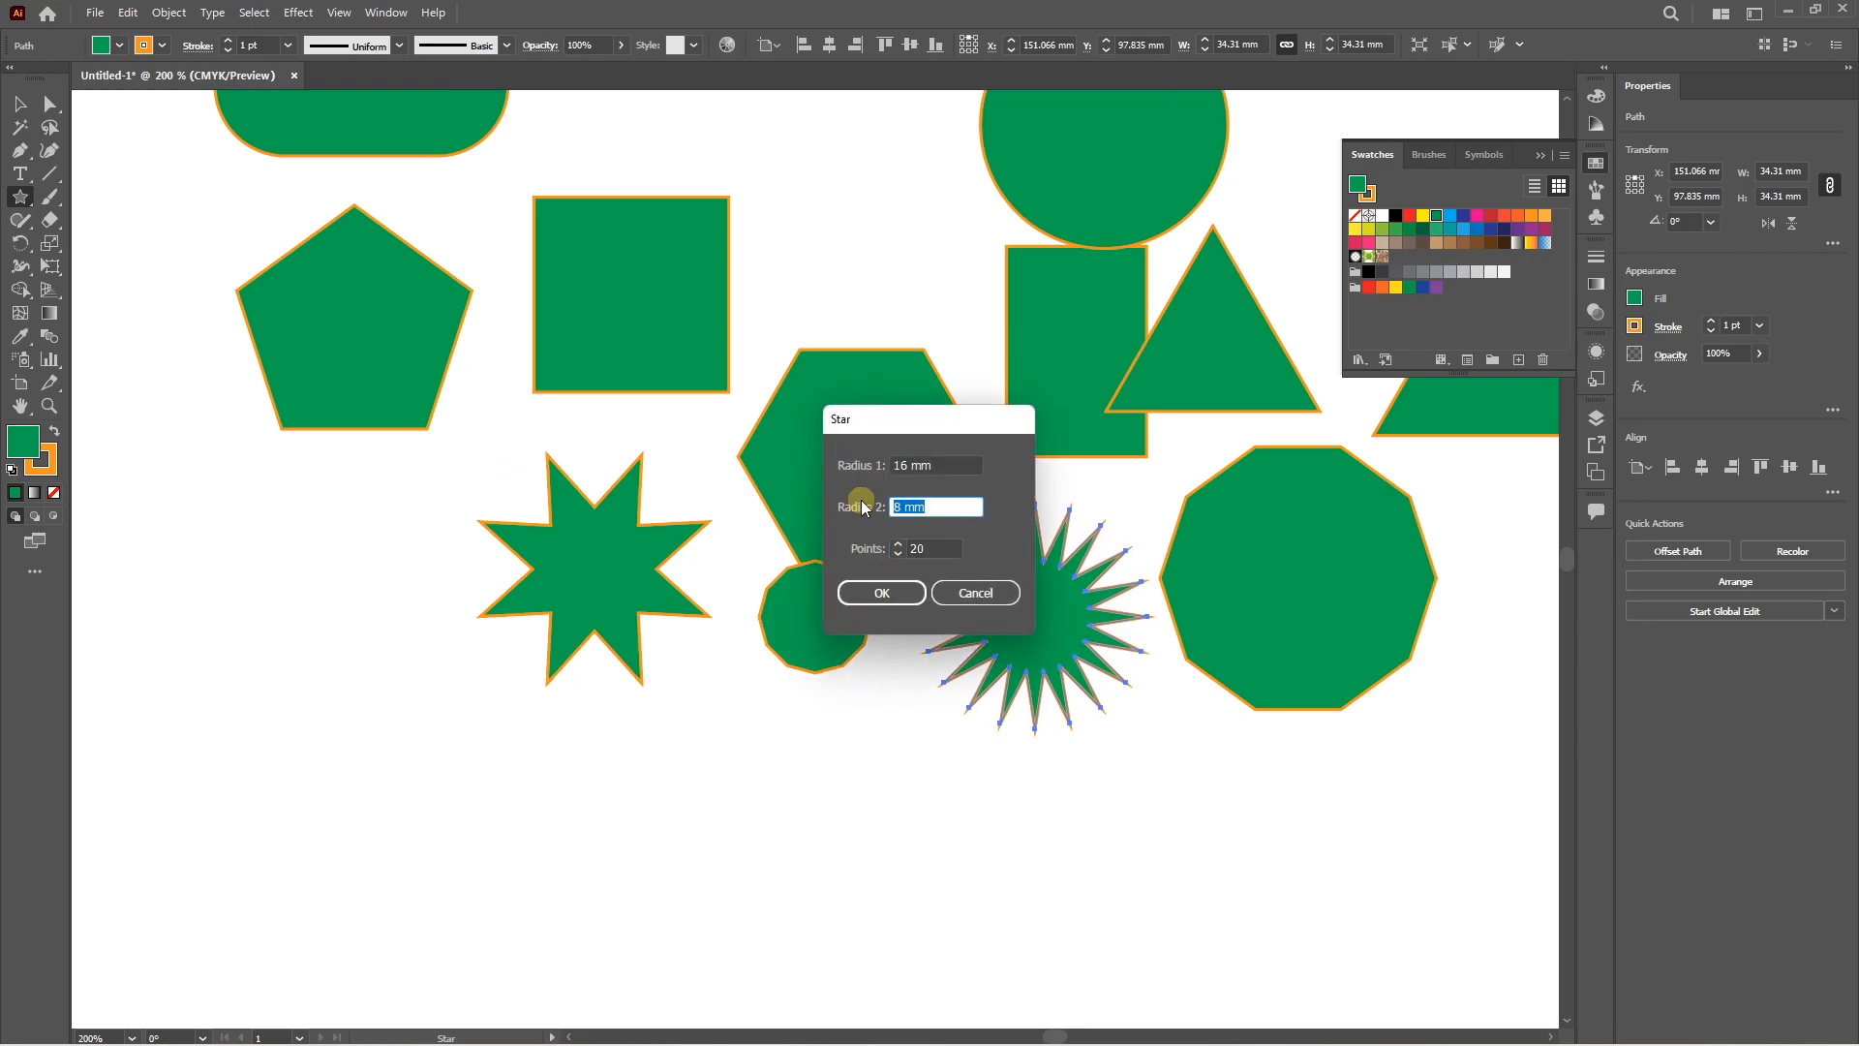
{"action": "type", "text": "2"}
{"action": "key", "text": "Tab"}
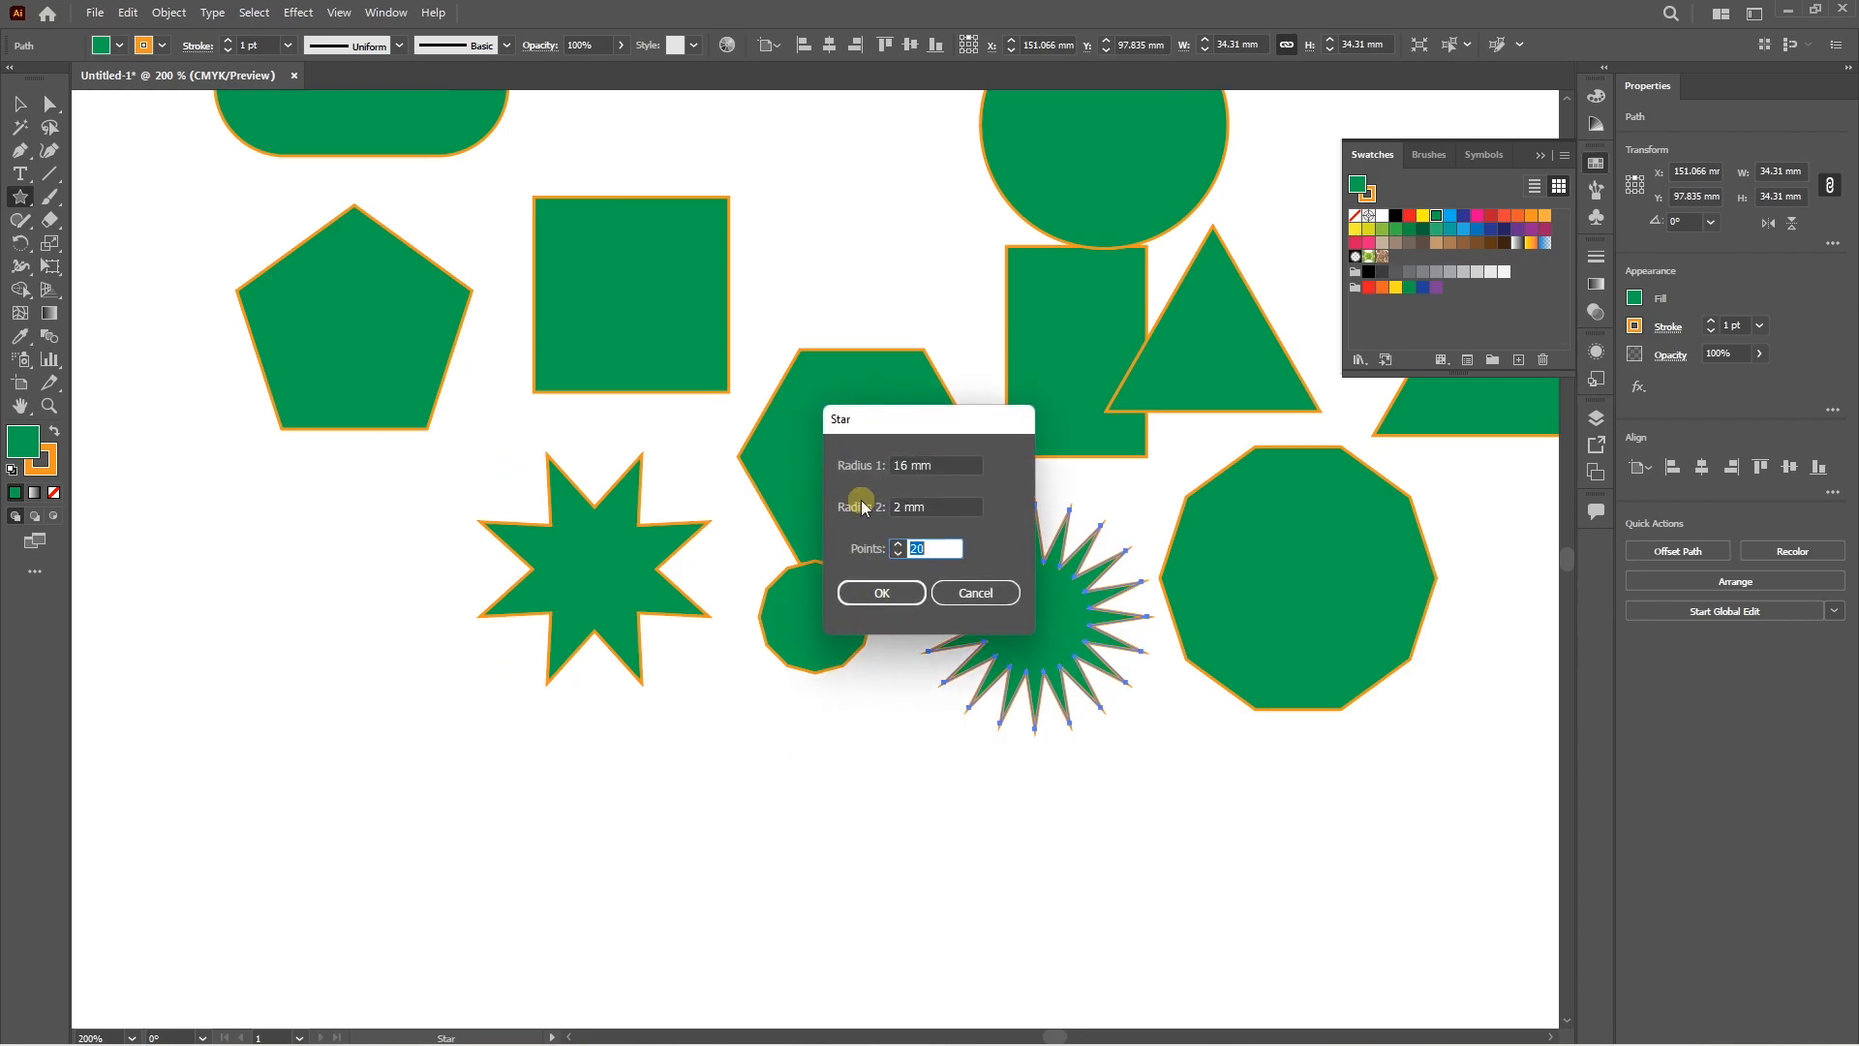
{"action": "left_click", "coordinate": [881, 592]}
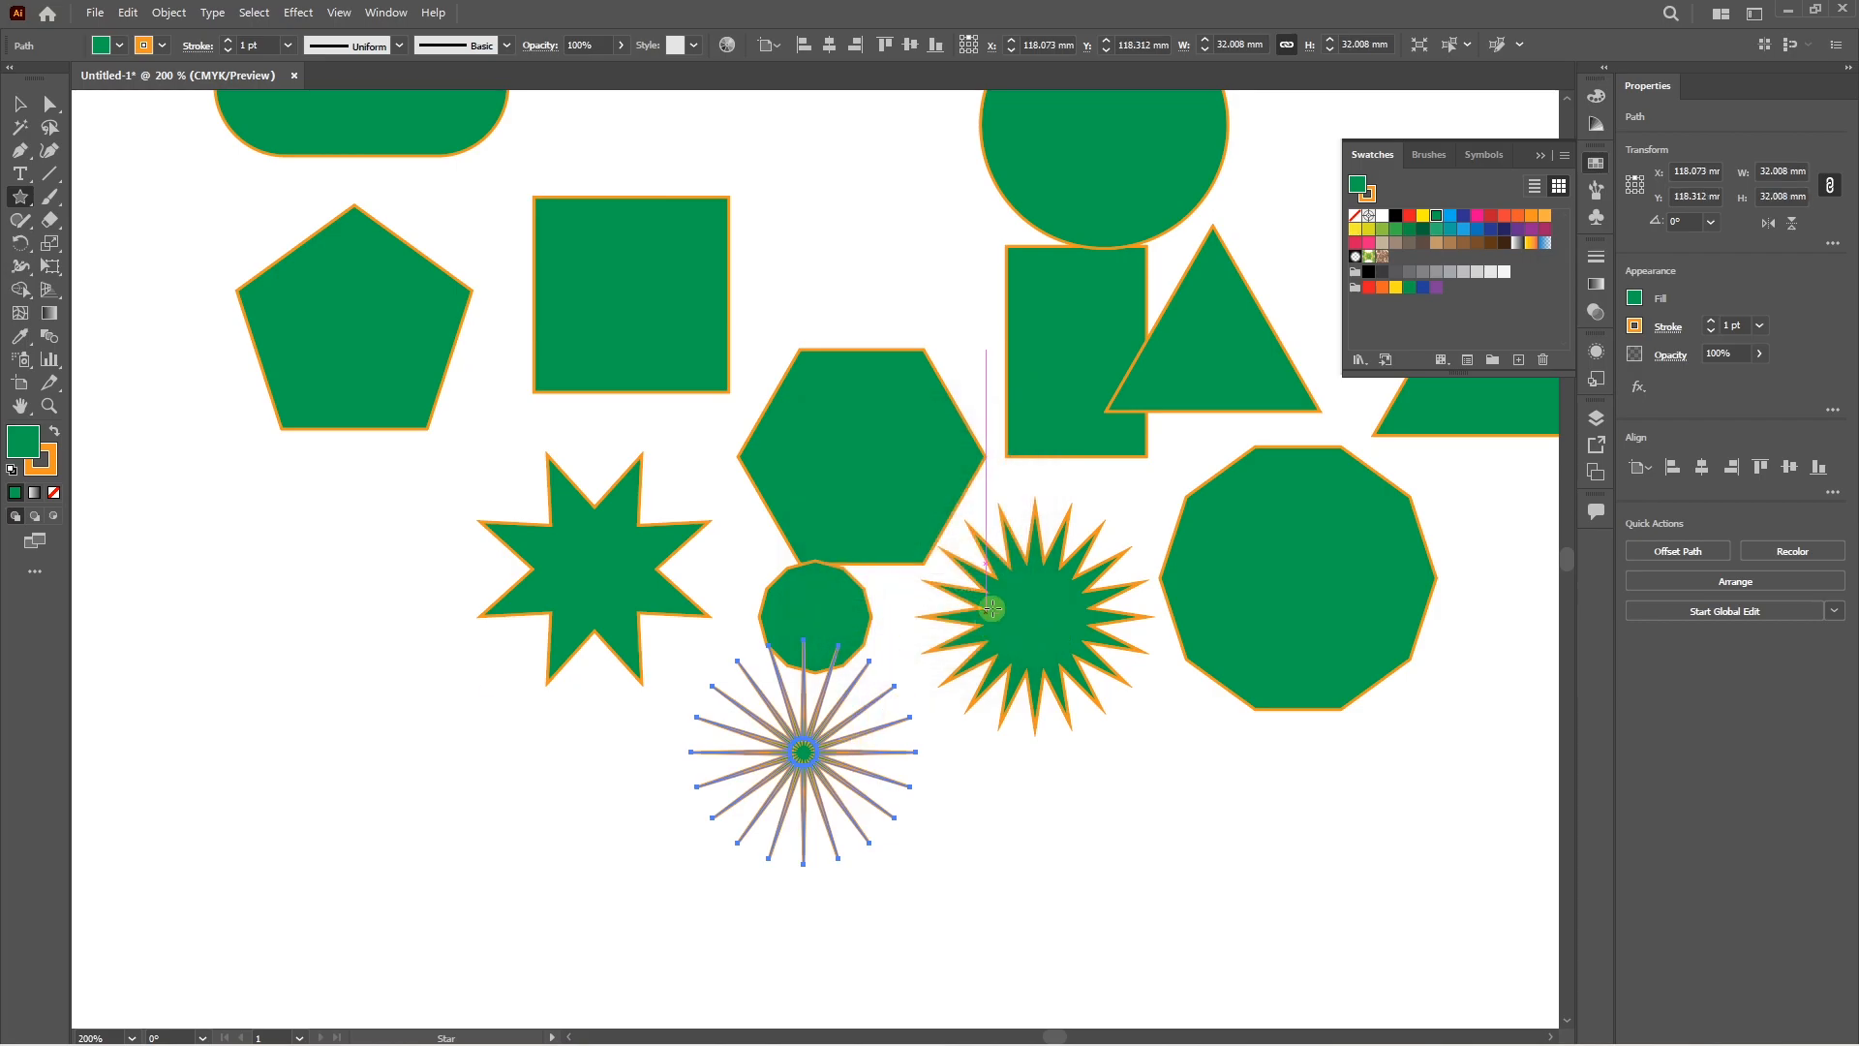
Remove the stroke from the thin-rayed star and move it slightly lower, clear of the small twelve-sided shape.
{"action": "key", "text": "v"}
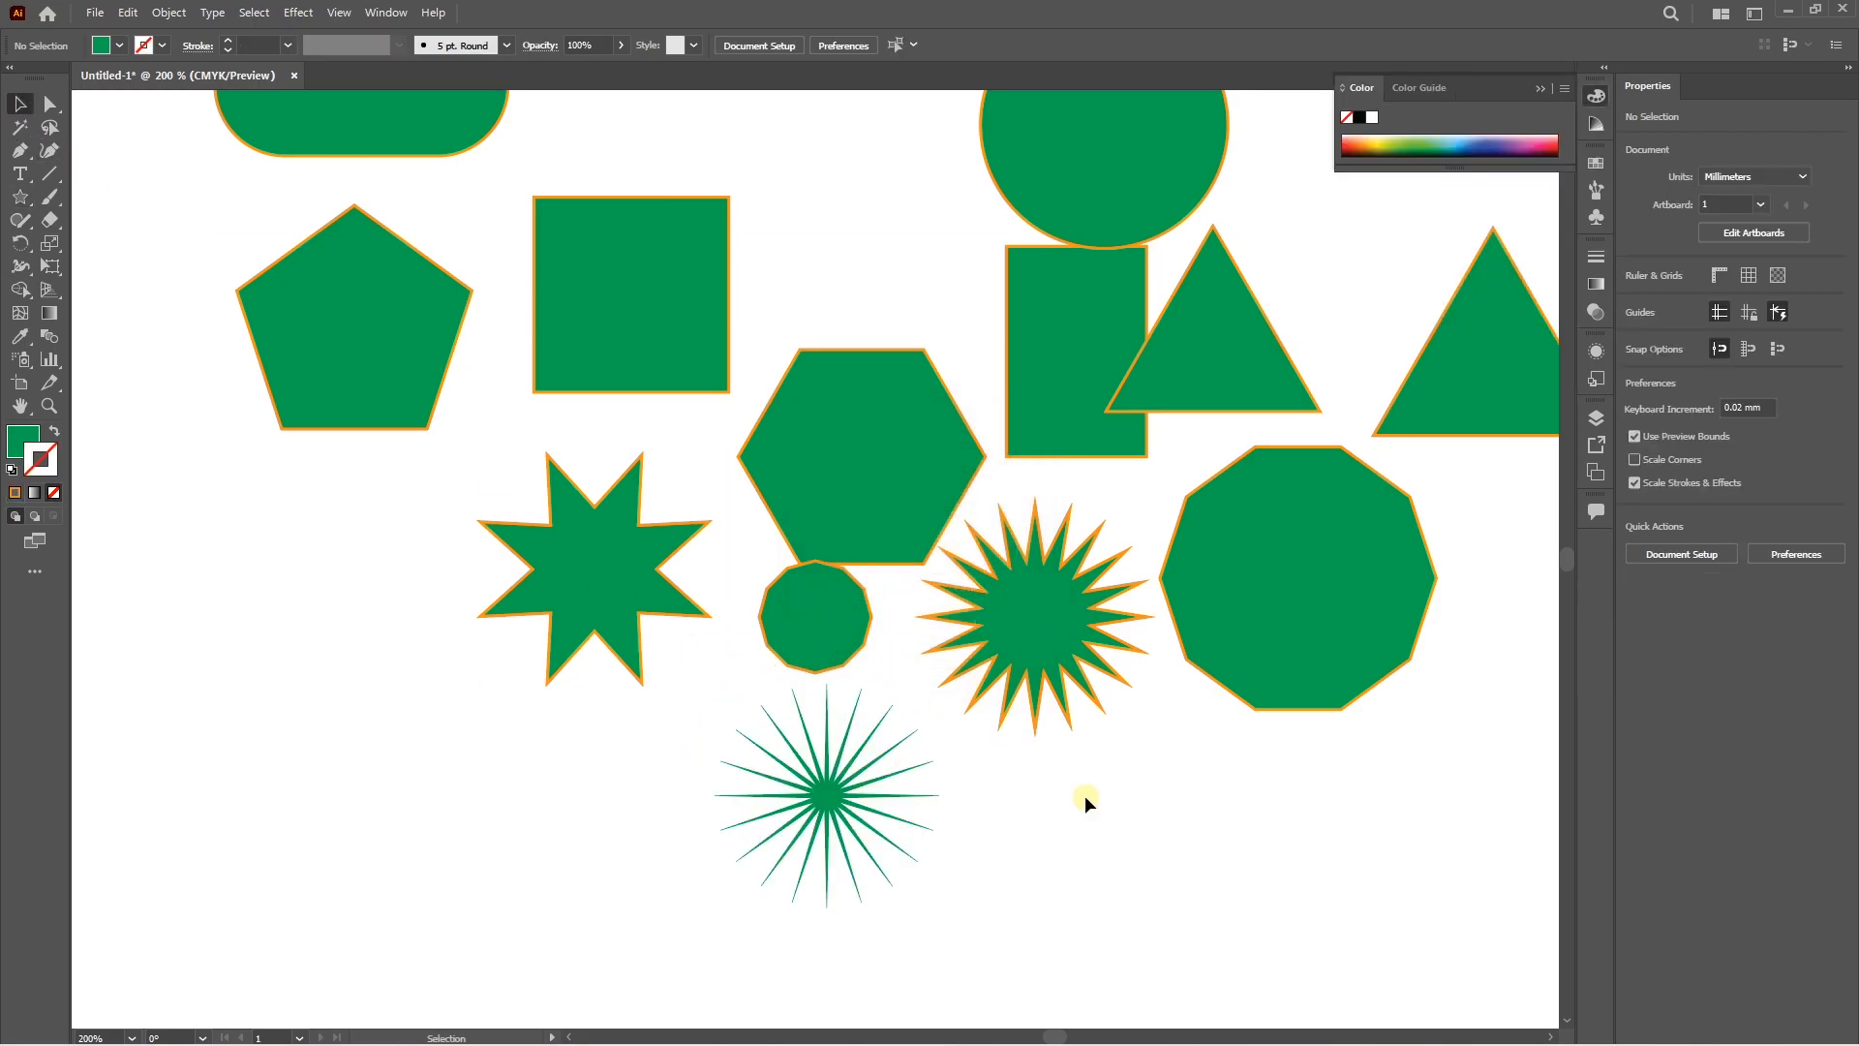
{"action": "scroll", "coordinate": [1085, 794], "scroll_direction": "up", "scroll_amount": 1}
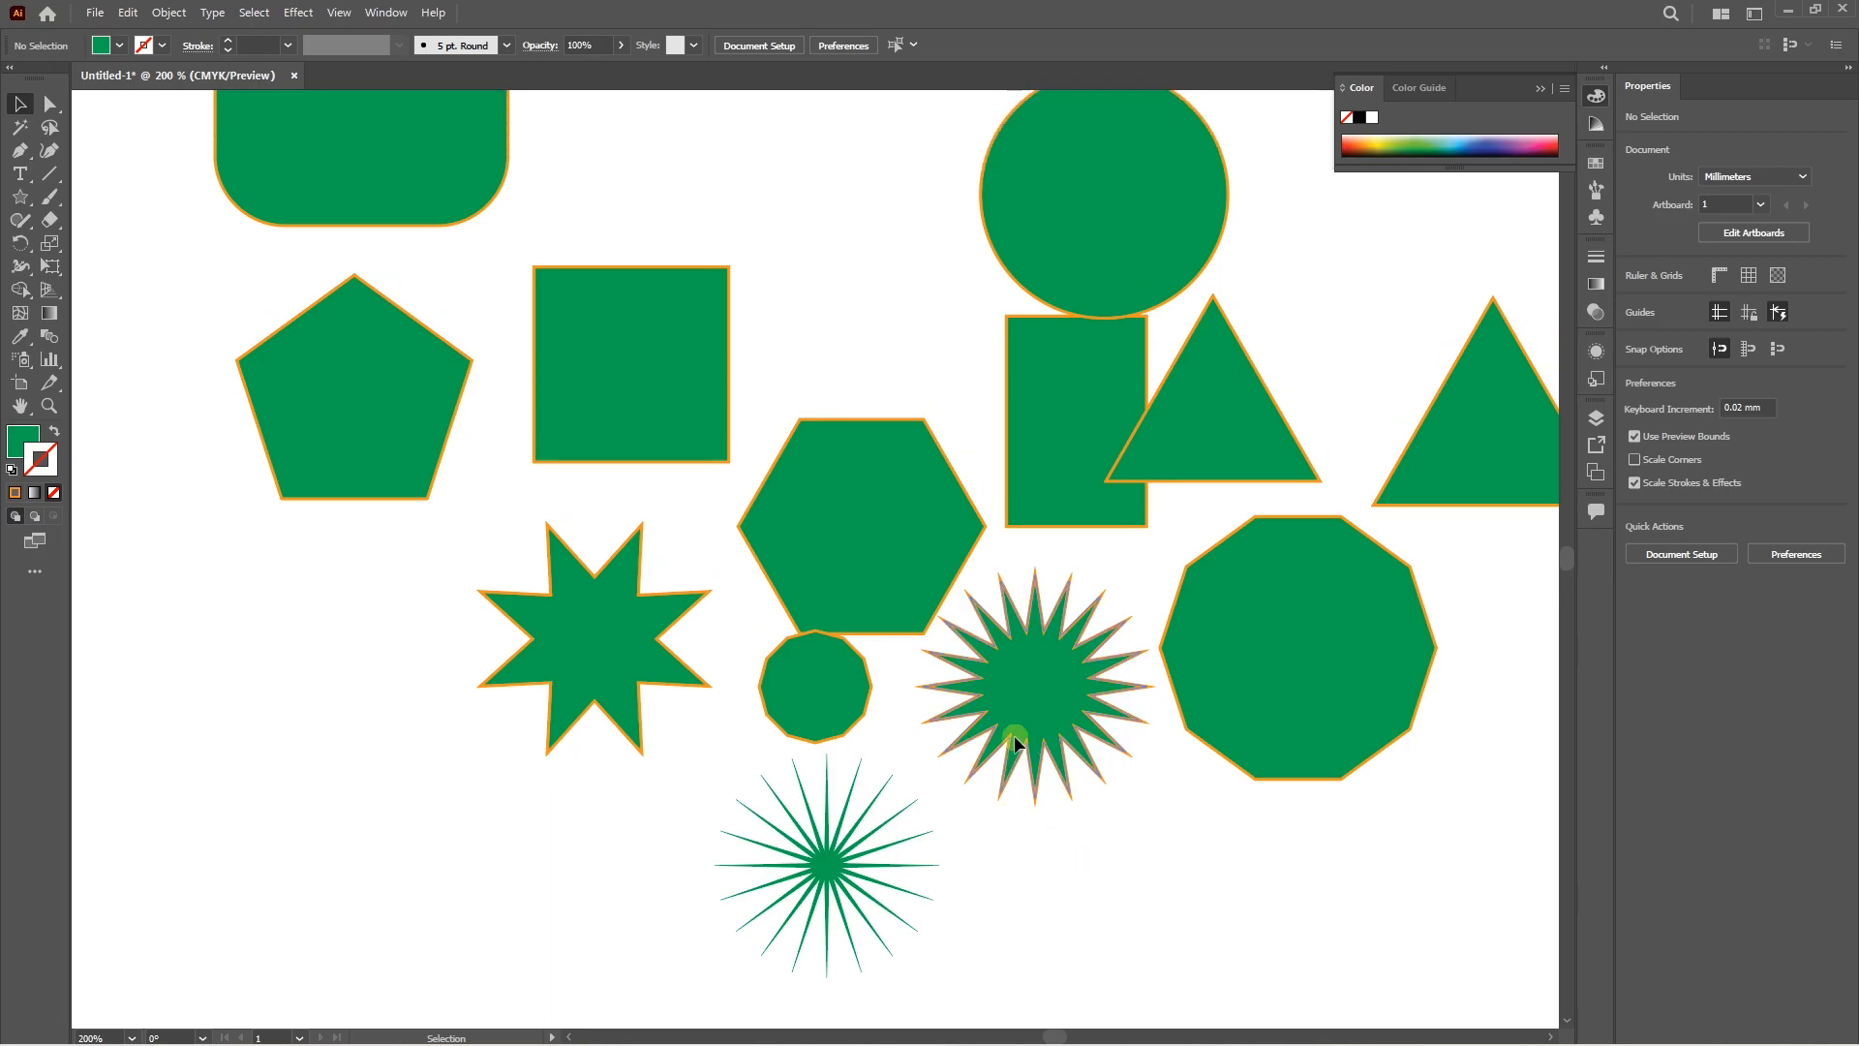
{"action": "scroll", "coordinate": [889, 707], "scroll_direction": "down", "scroll_amount": 2}
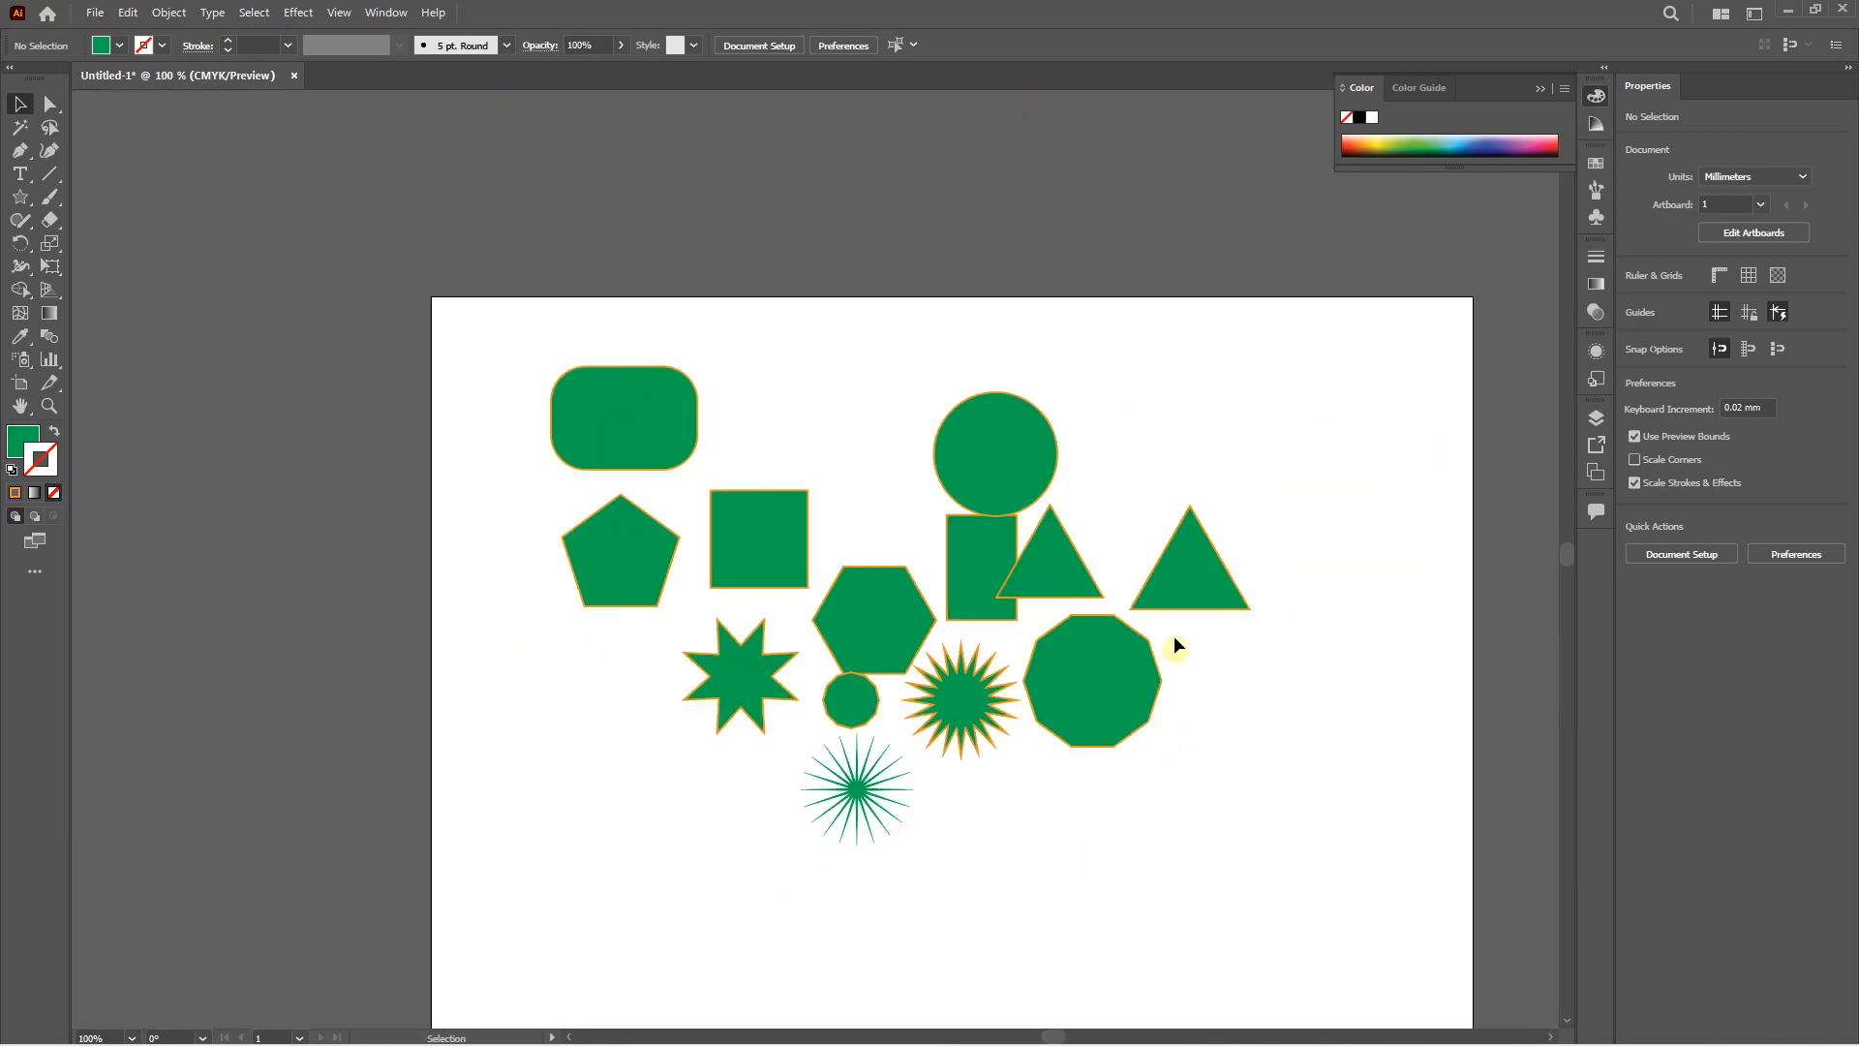
{"action": "left_click", "coordinate": [1373, 581]}
Change the circle's fill color to red using the color swatches.
{"action": "left_click", "coordinate": [994, 448]}
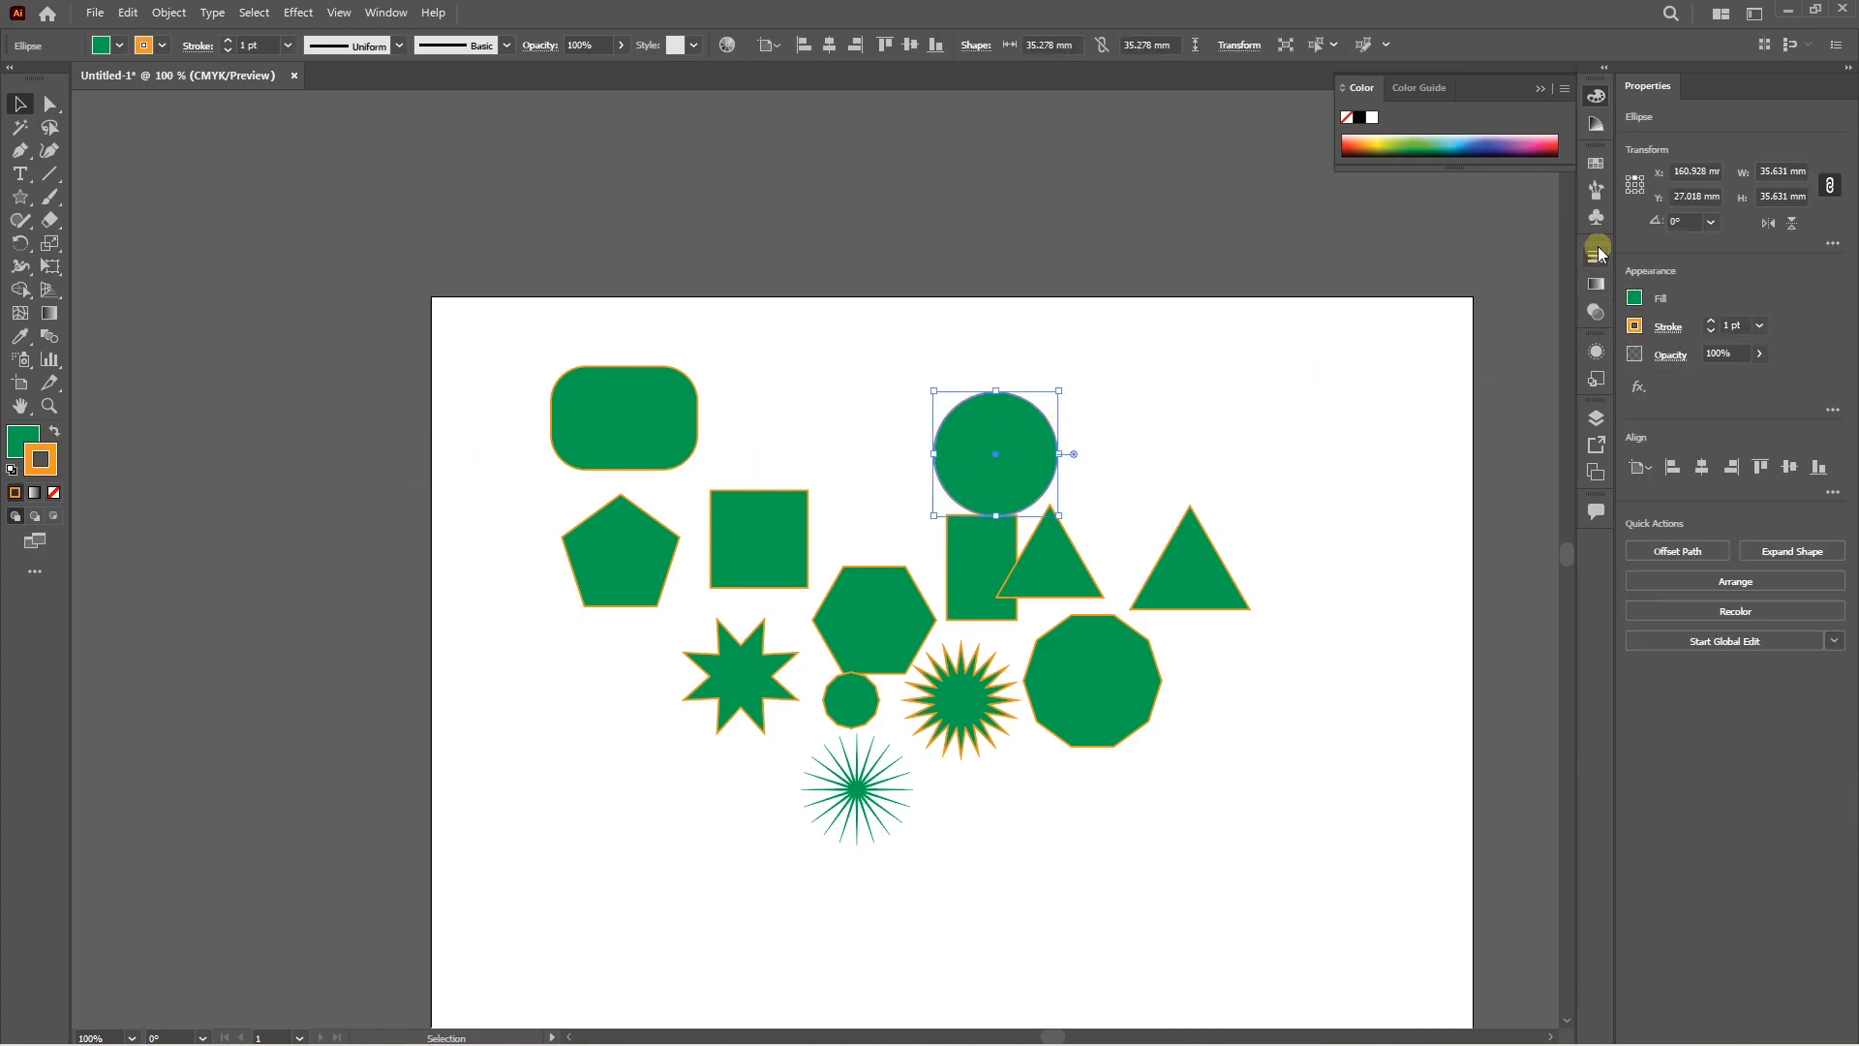
{"action": "left_click", "coordinate": [1596, 163]}
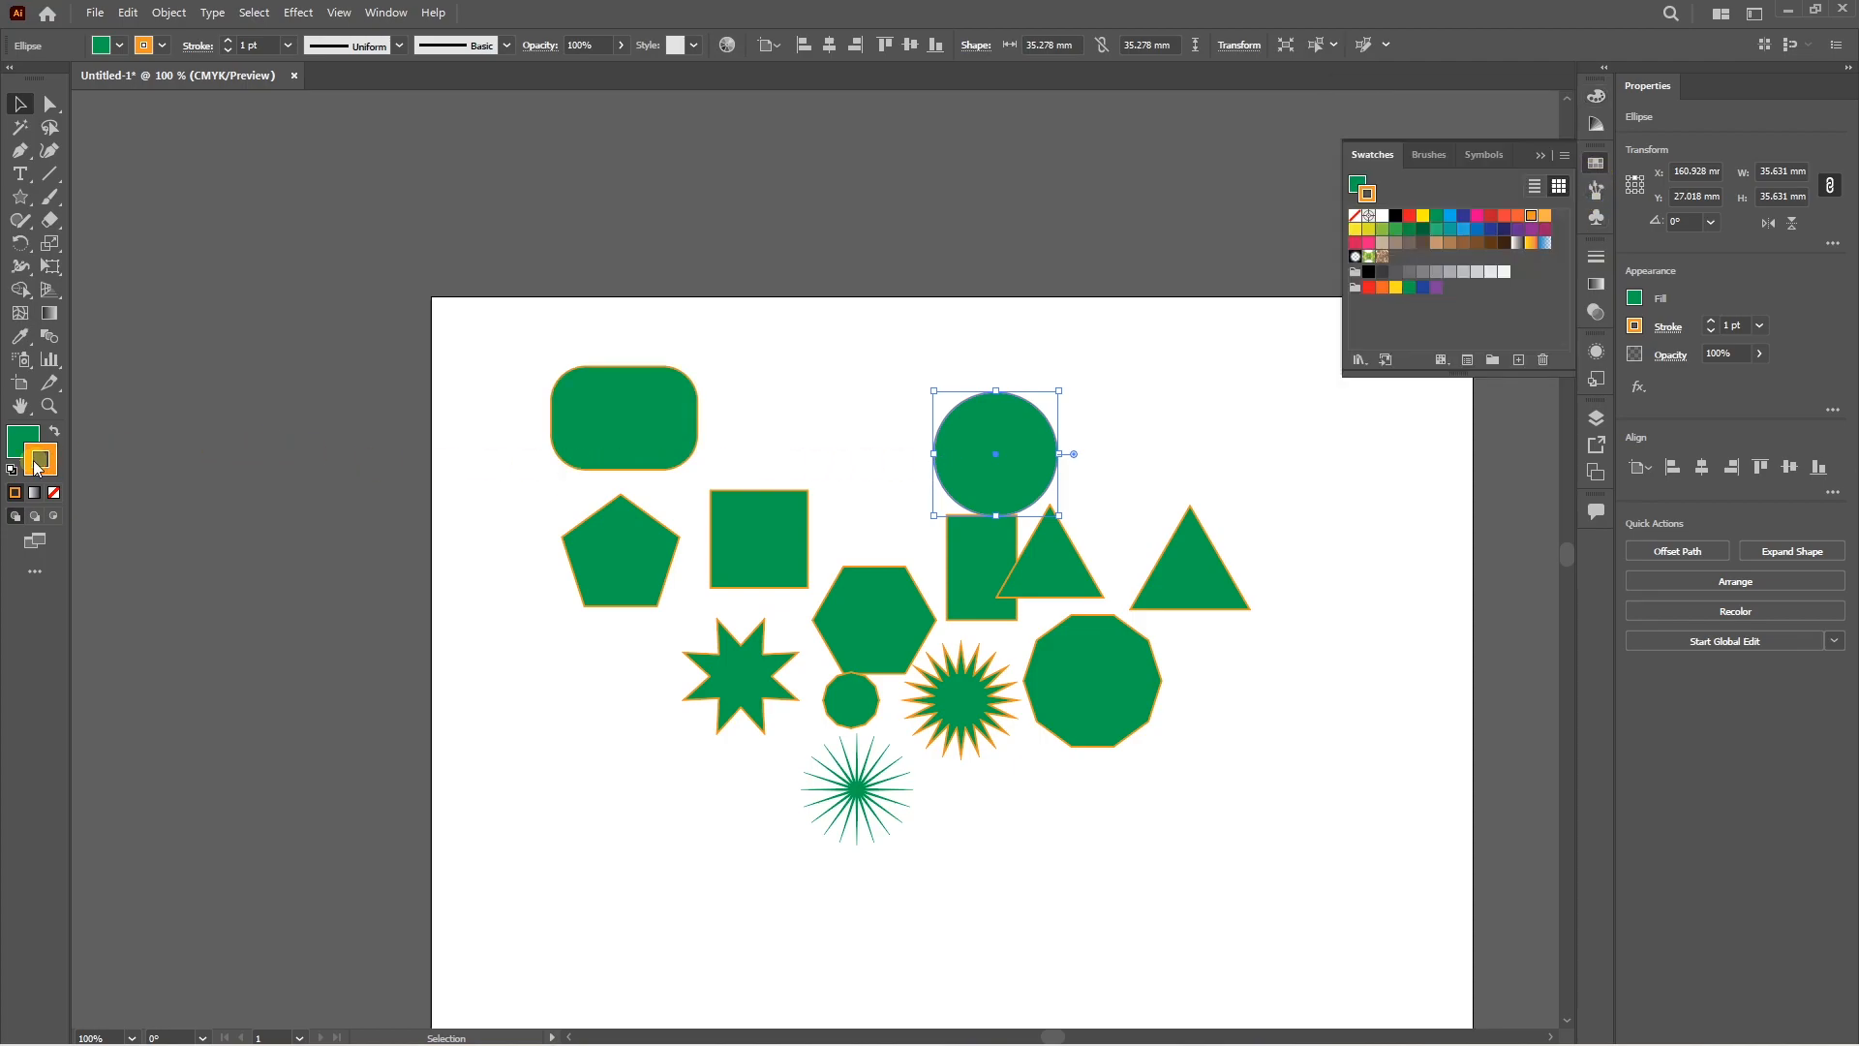
{"action": "key", "text": "x"}
{"action": "left_click", "coordinate": [1411, 215]}
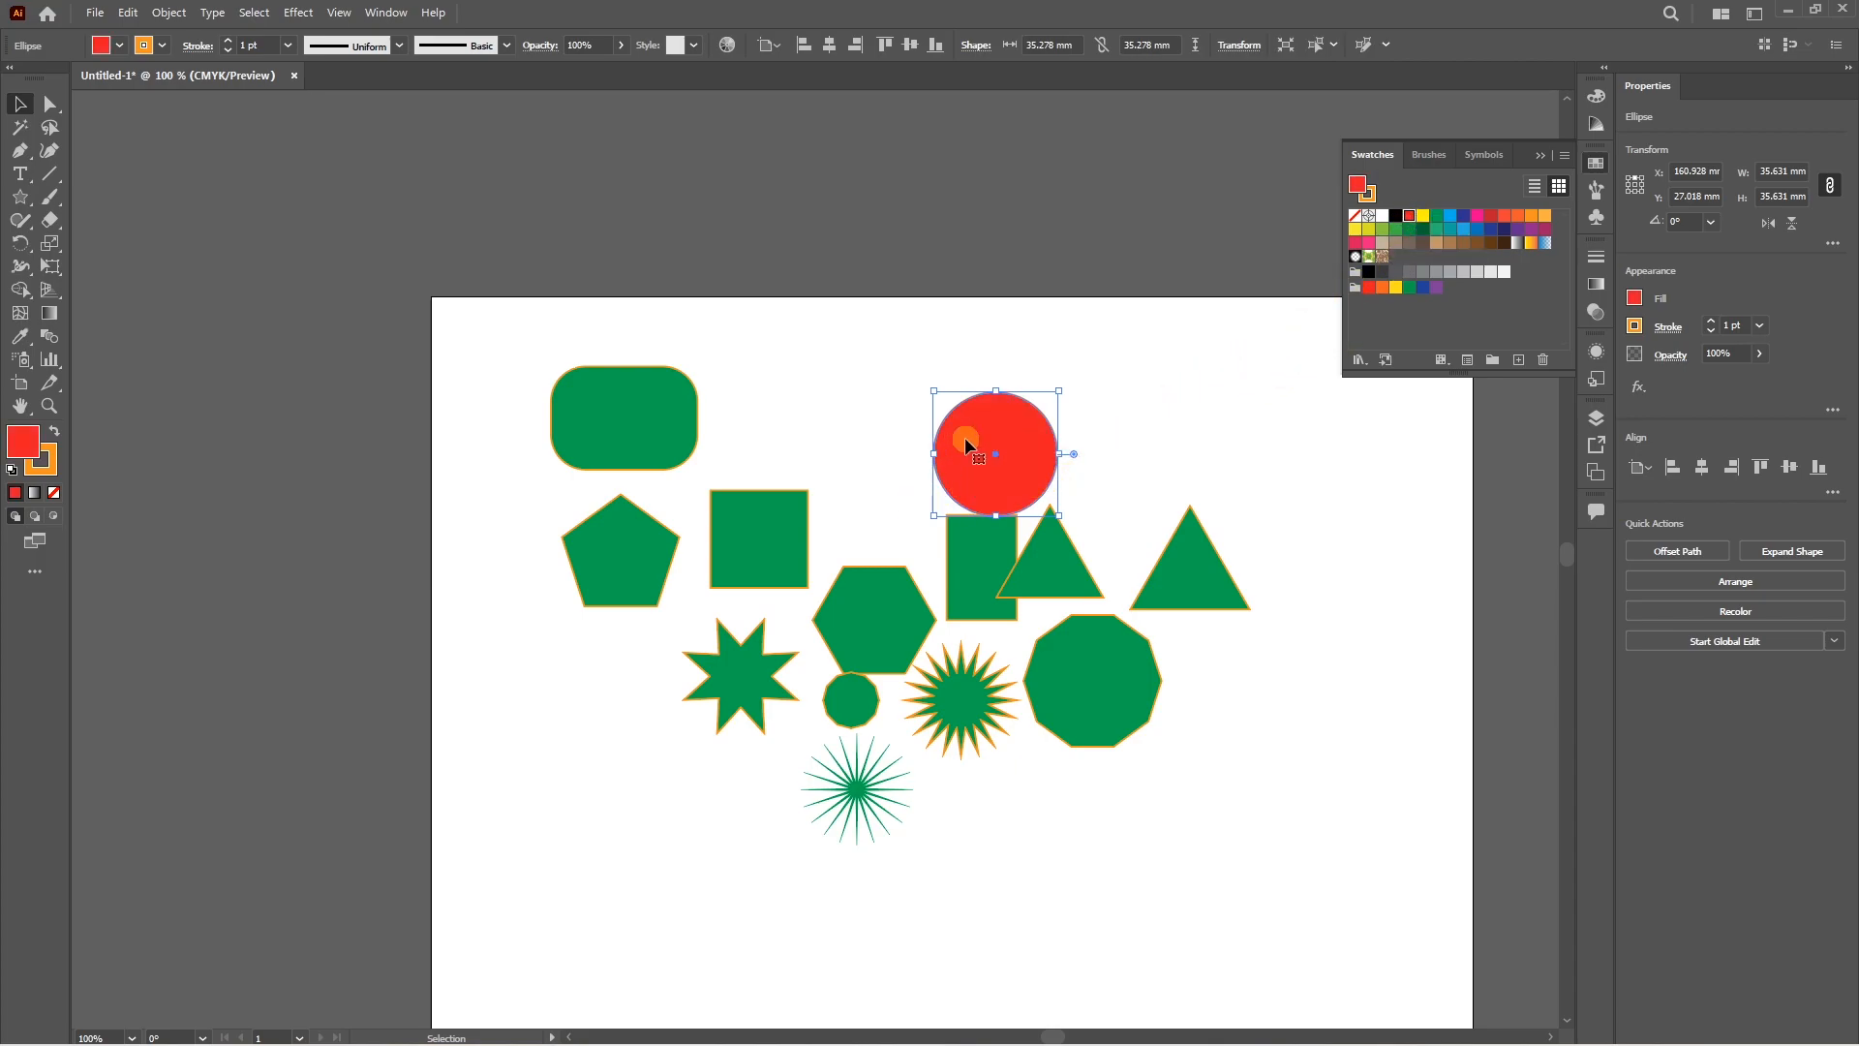
Remove the circle's stroke and move the circle up by about 8 mm, clear of the rectangle below it.
{"action": "left_click", "coordinate": [54, 494]}
{"action": "left_click", "coordinate": [1095, 450]}
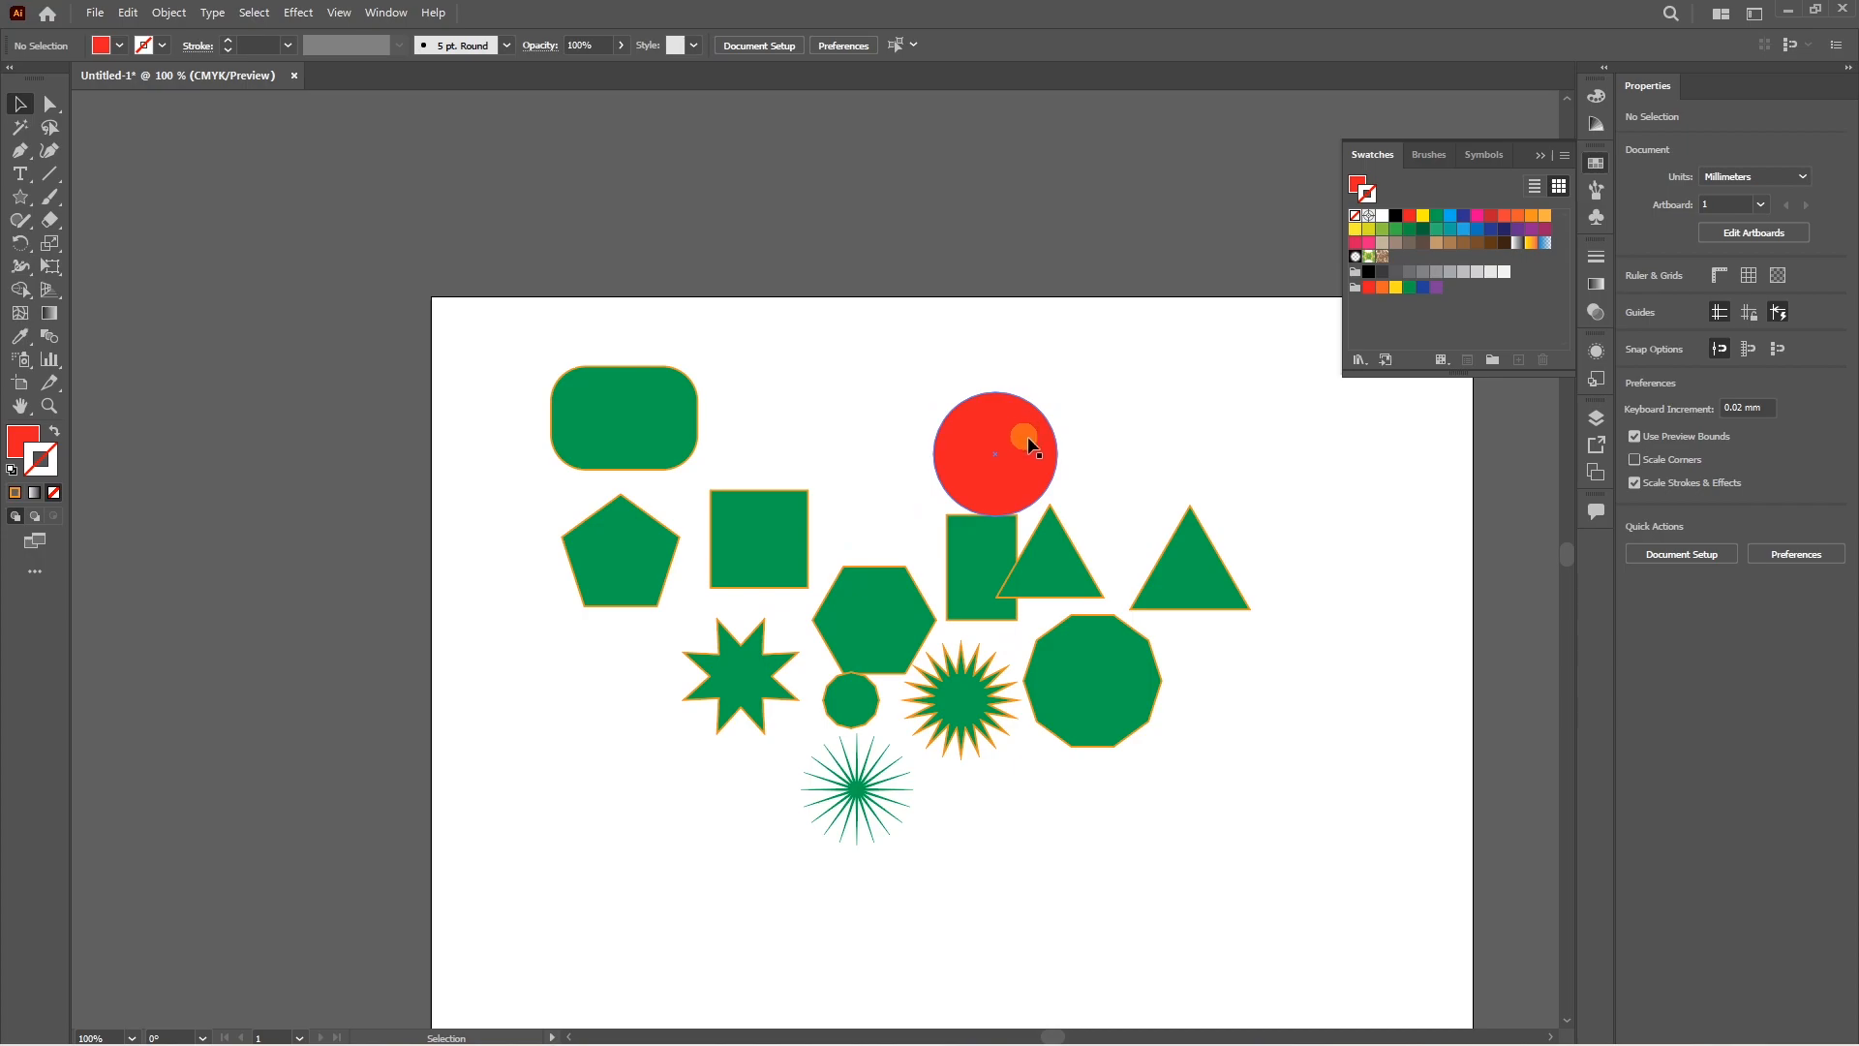
{"action": "left_click_drag", "start_coordinate": [1031, 452], "coordinate": [1031, 422]}
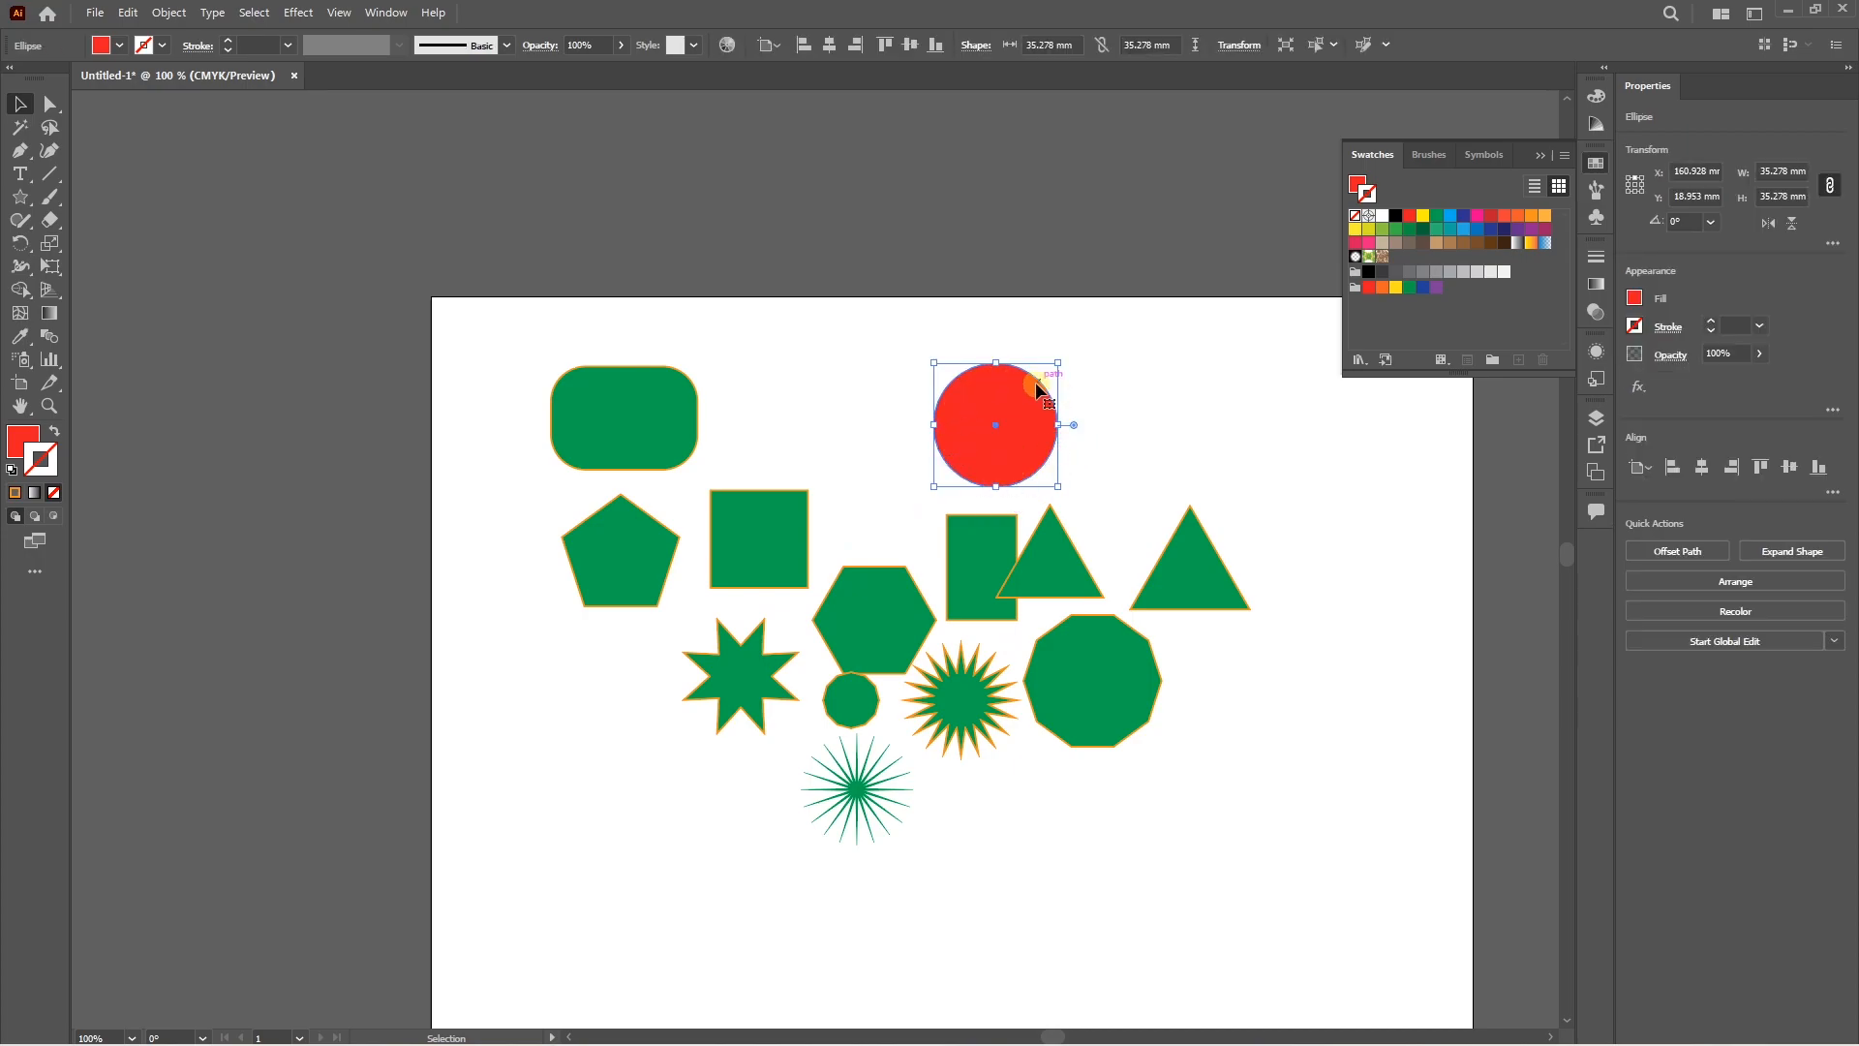
Apply a Drop Shadow to the rounded rectangle with 80% opacity, 1 mm X and Y offsets and 0.5 mm blur.
{"action": "left_click", "coordinate": [629, 424]}
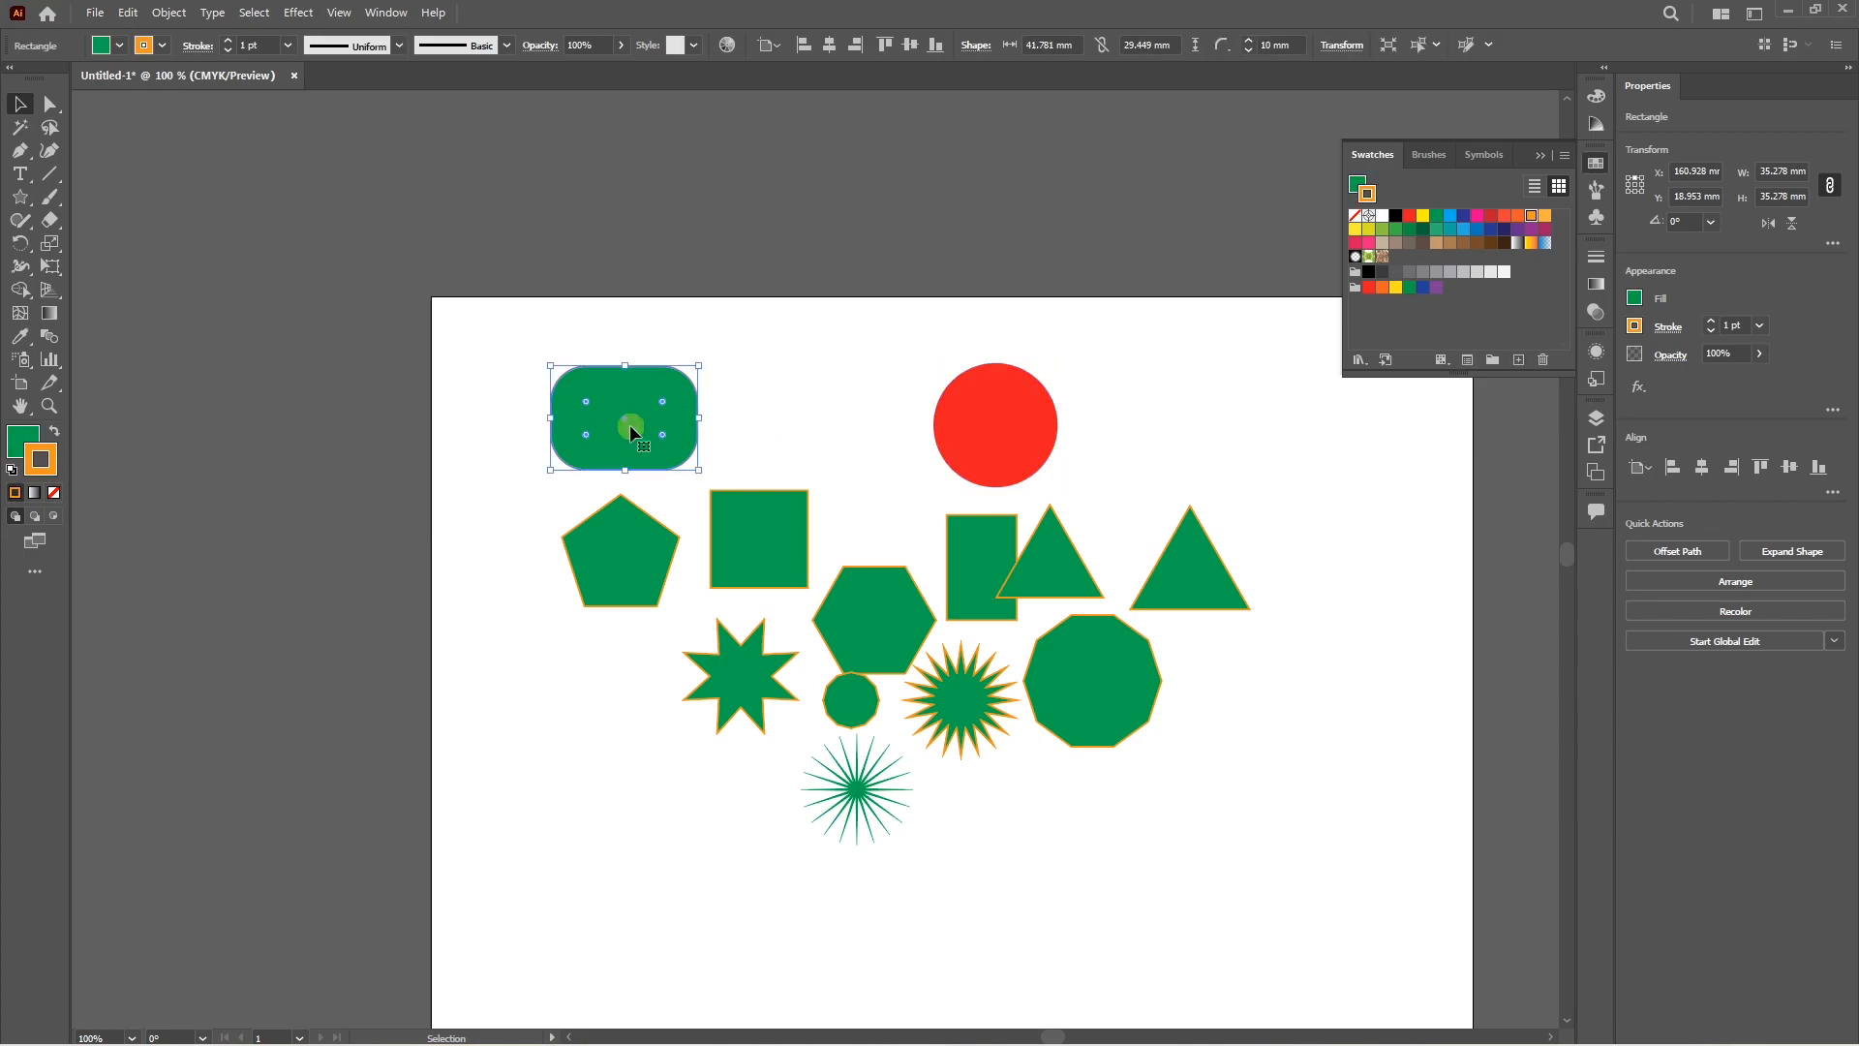
{"action": "left_click", "coordinate": [298, 12]}
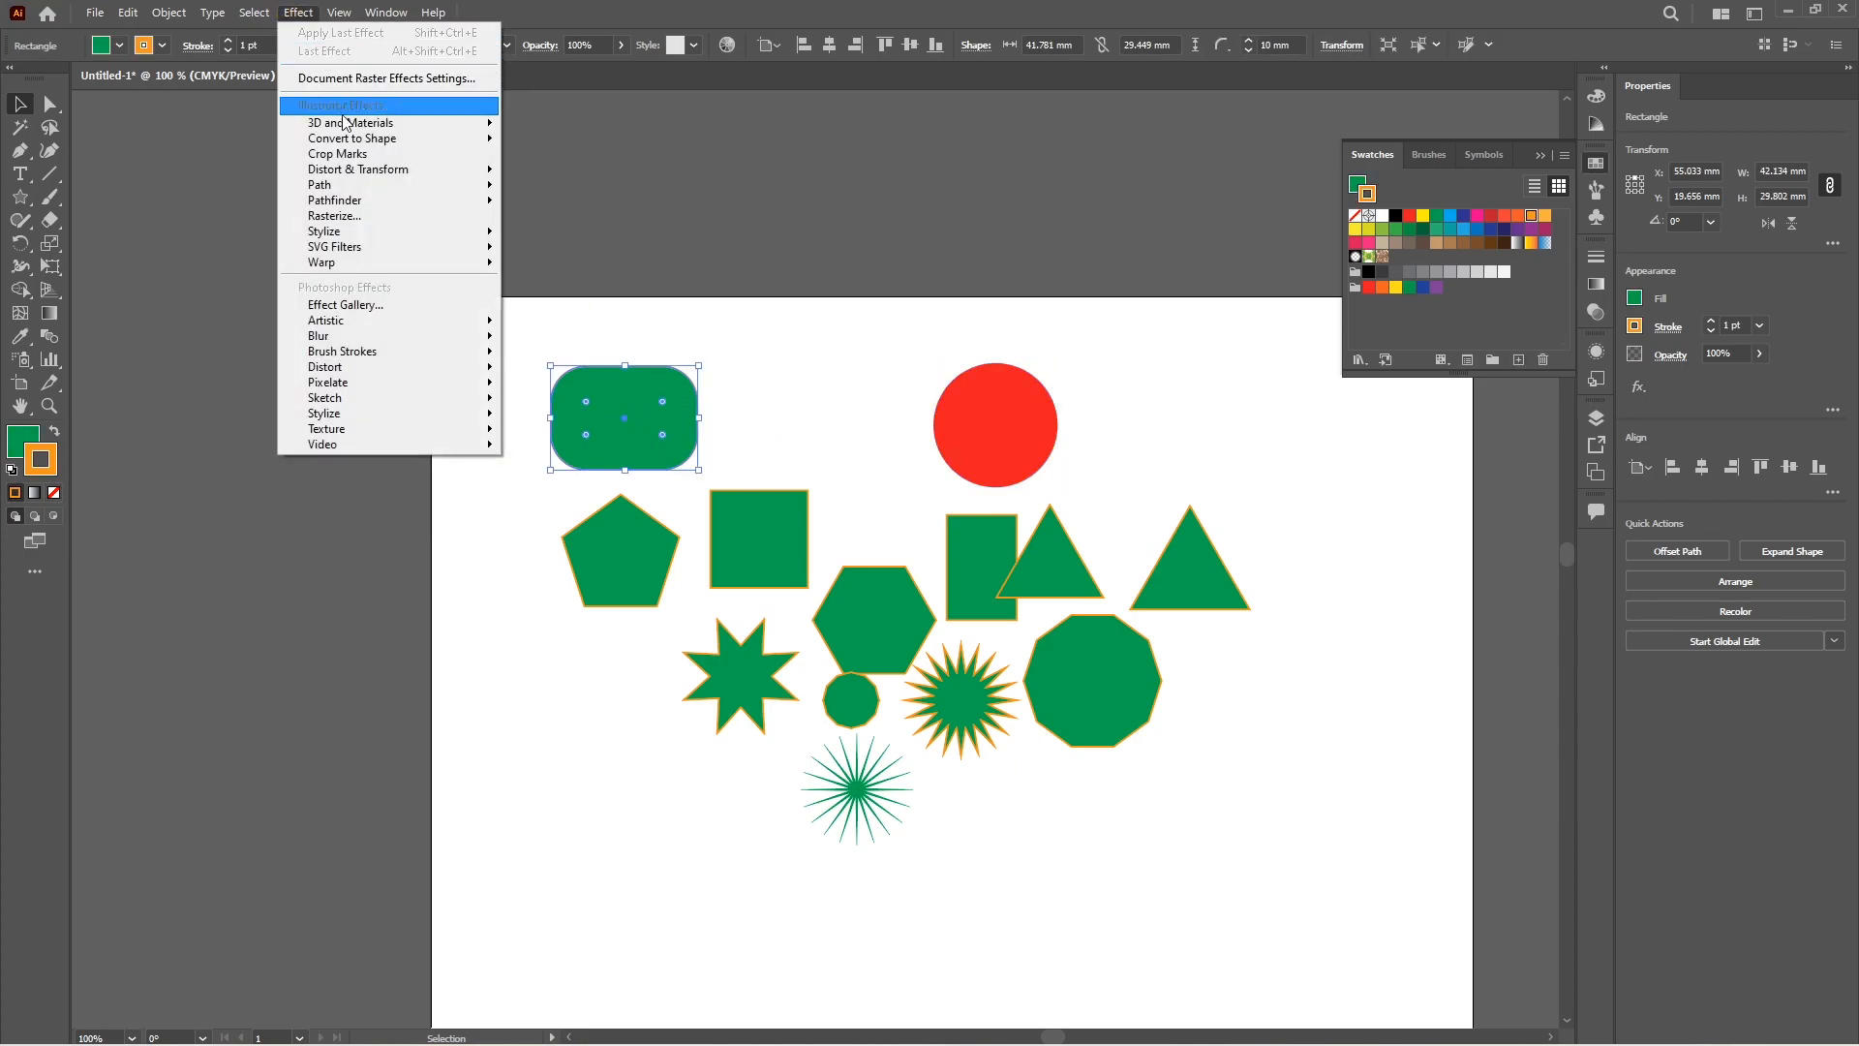
{"action": "mouse_move", "coordinate": [368, 235]}
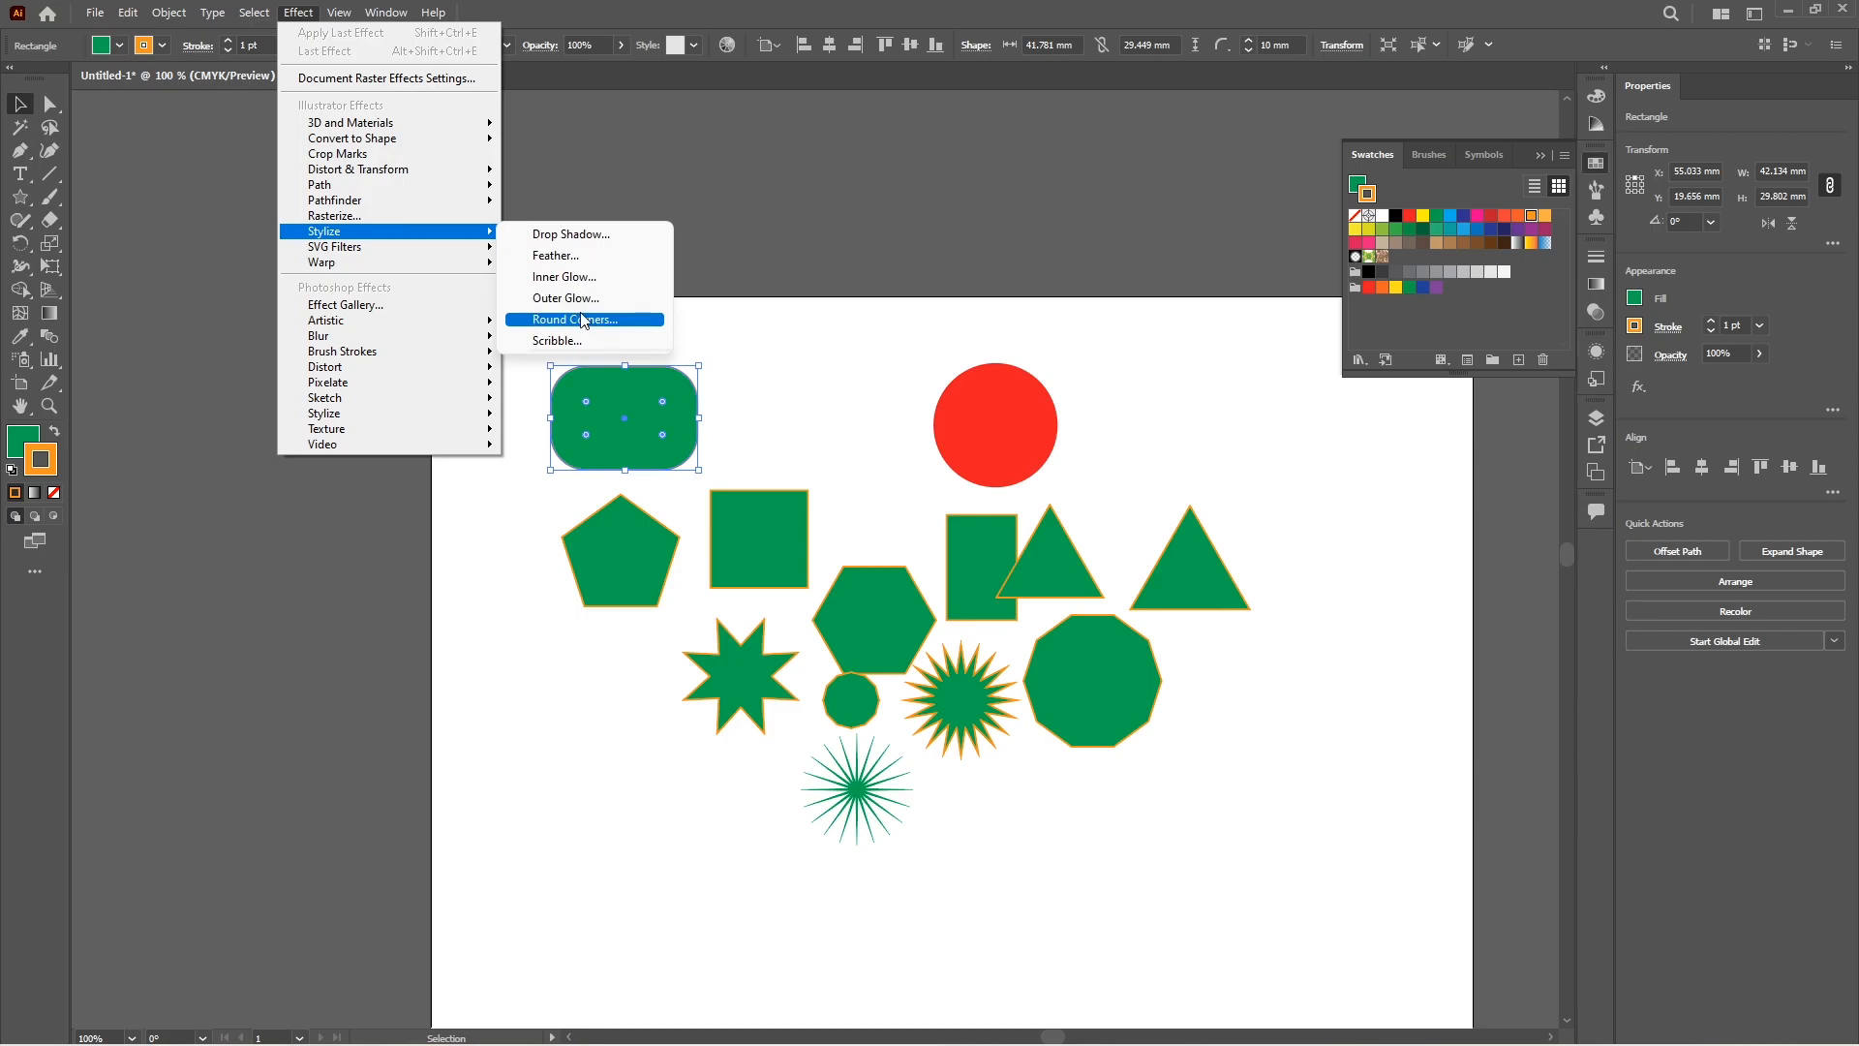
{"action": "left_click", "coordinate": [571, 236]}
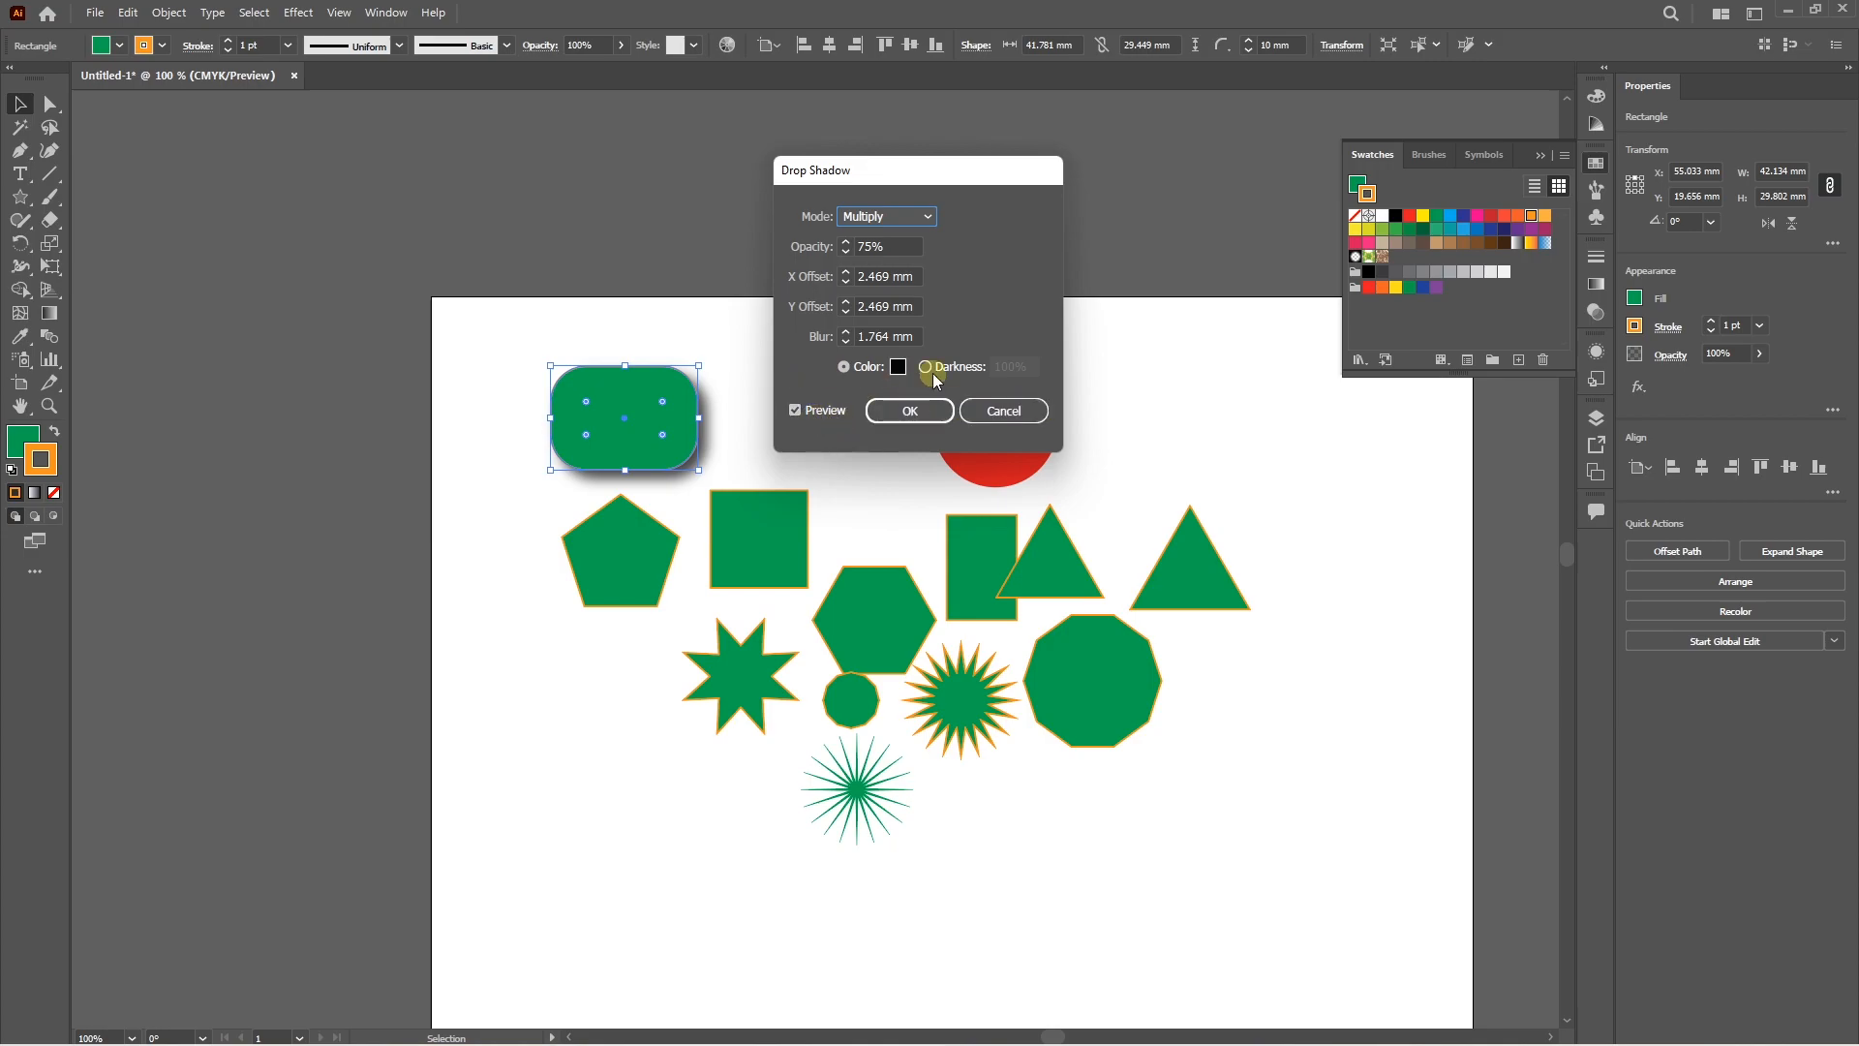
{"action": "left_click", "coordinate": [800, 242]}
{"action": "type", "text": "80"}
{"action": "key", "text": "Tab"}
{"action": "type", "text": "1"}
{"action": "key", "text": "Tab"}
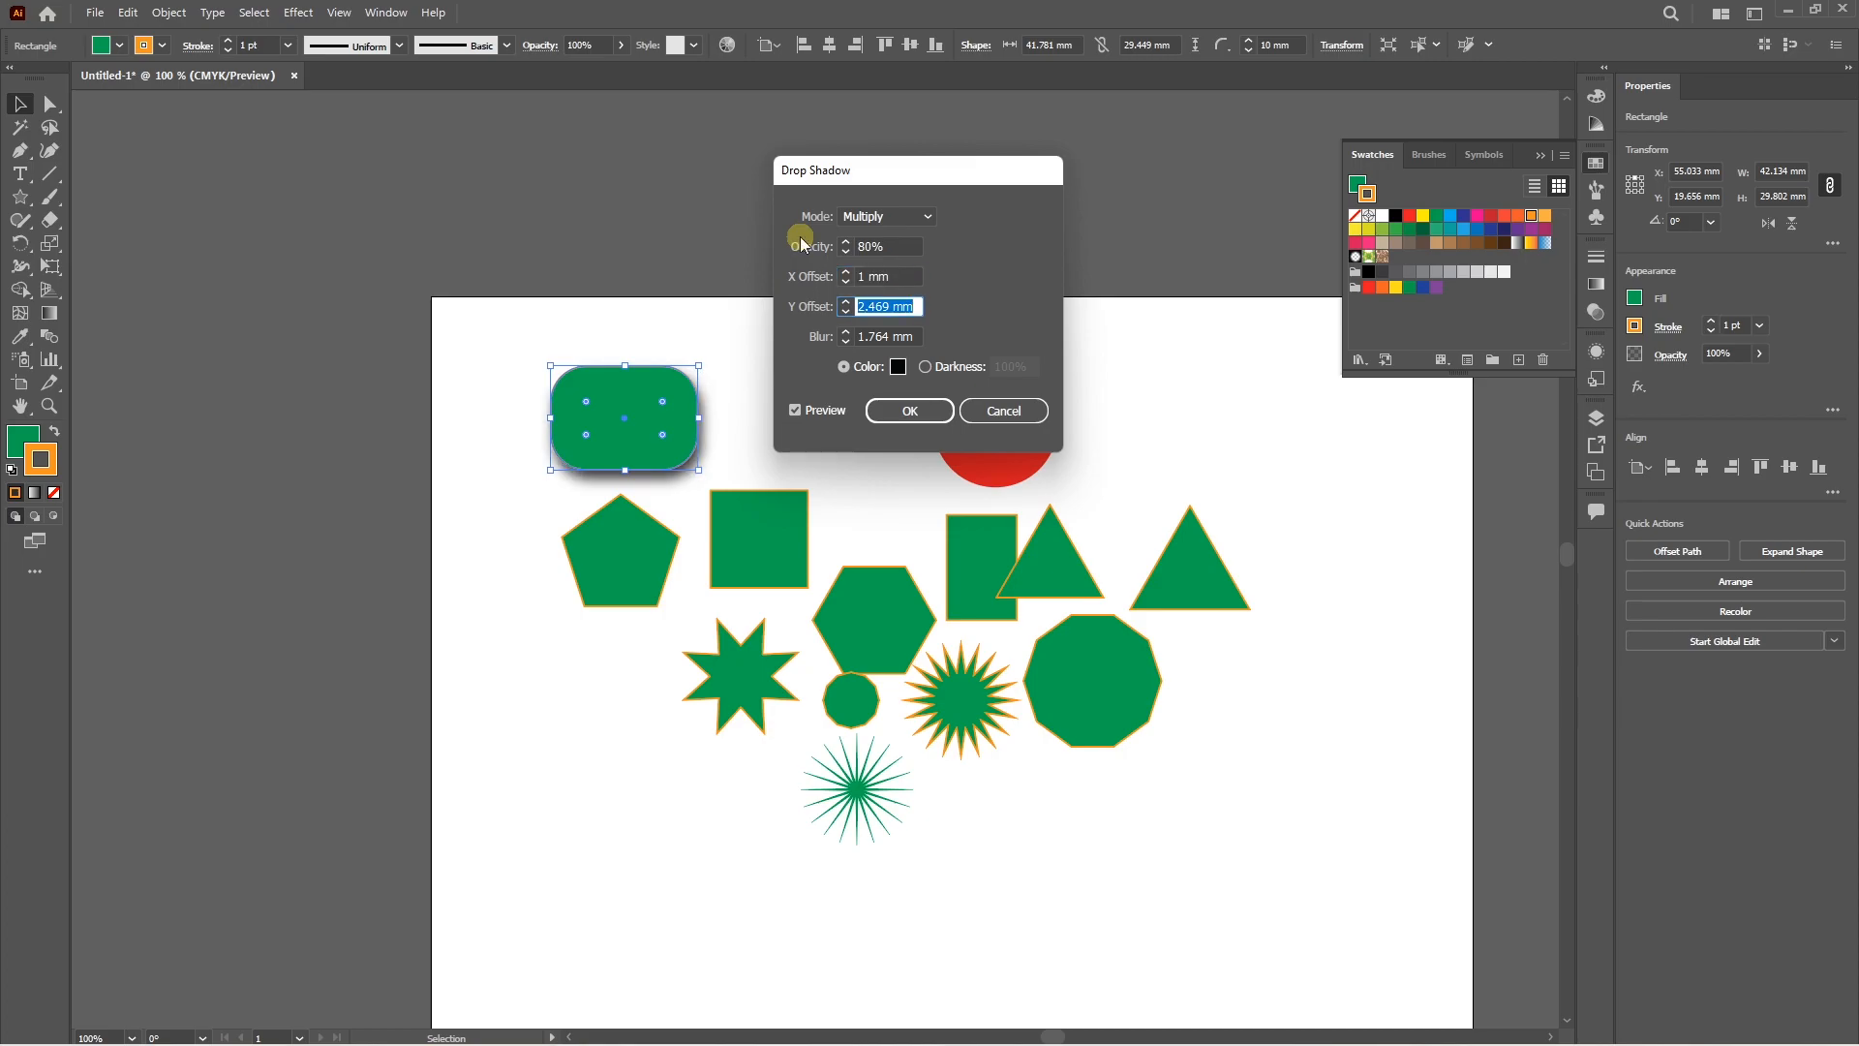
{"action": "type", "text": "1"}
{"action": "key", "text": "Tab"}
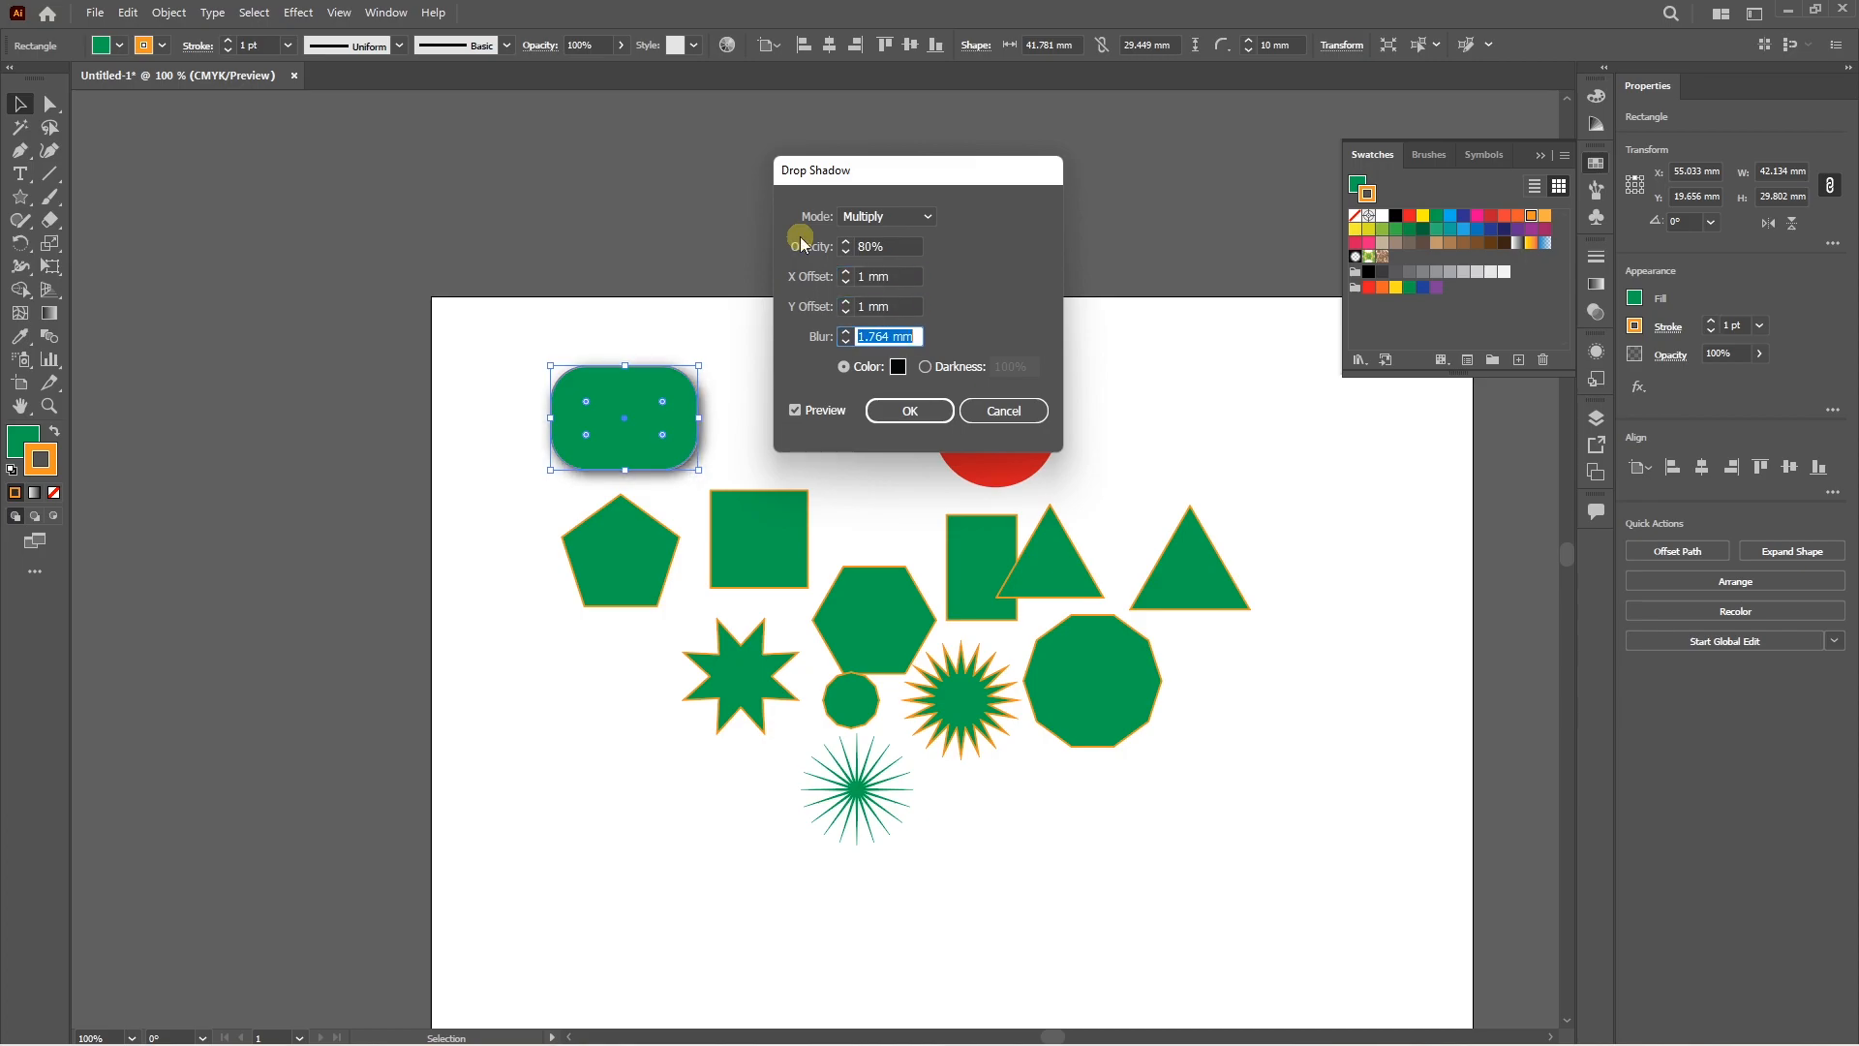
{"action": "type", "text": "0.5"}
{"action": "key", "text": "Tab"}
{"action": "left_click", "coordinate": [883, 409]}
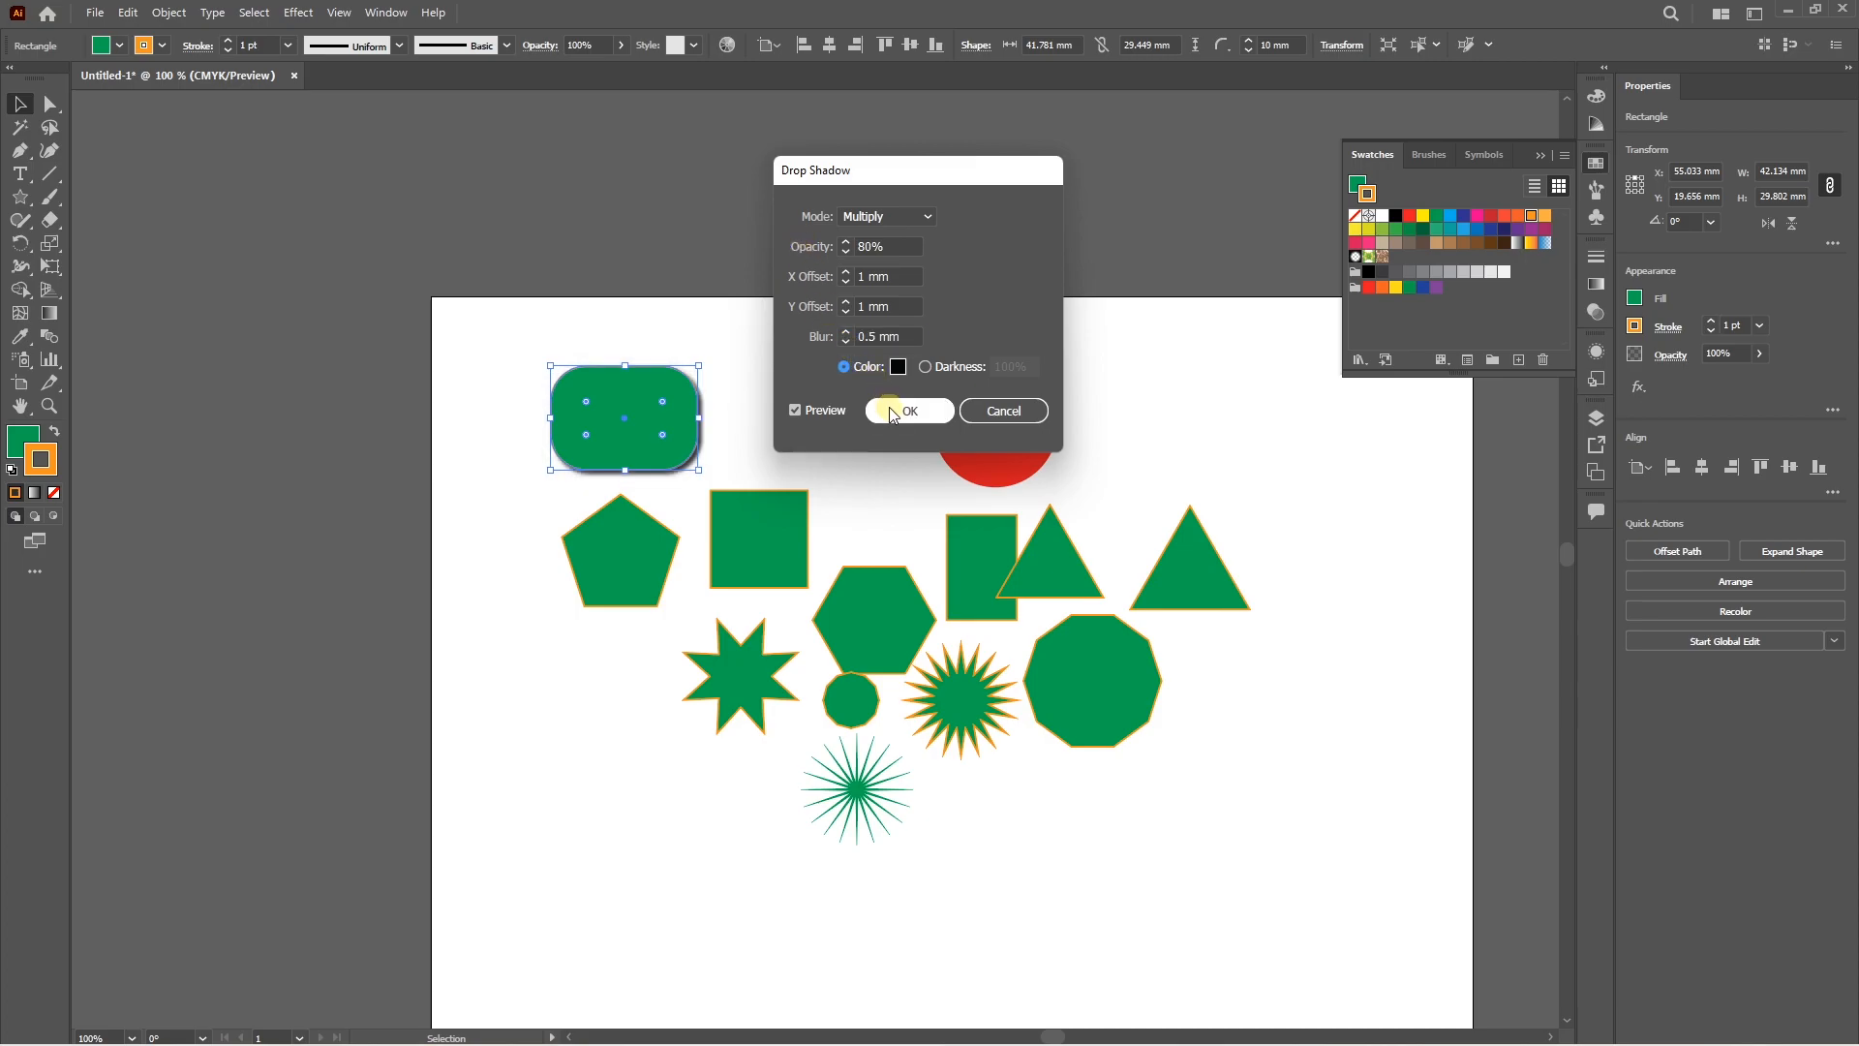
{"action": "left_click", "coordinate": [798, 378]}
{"action": "scroll", "coordinate": [730, 447], "scroll_direction": "up", "scroll_amount": 5}
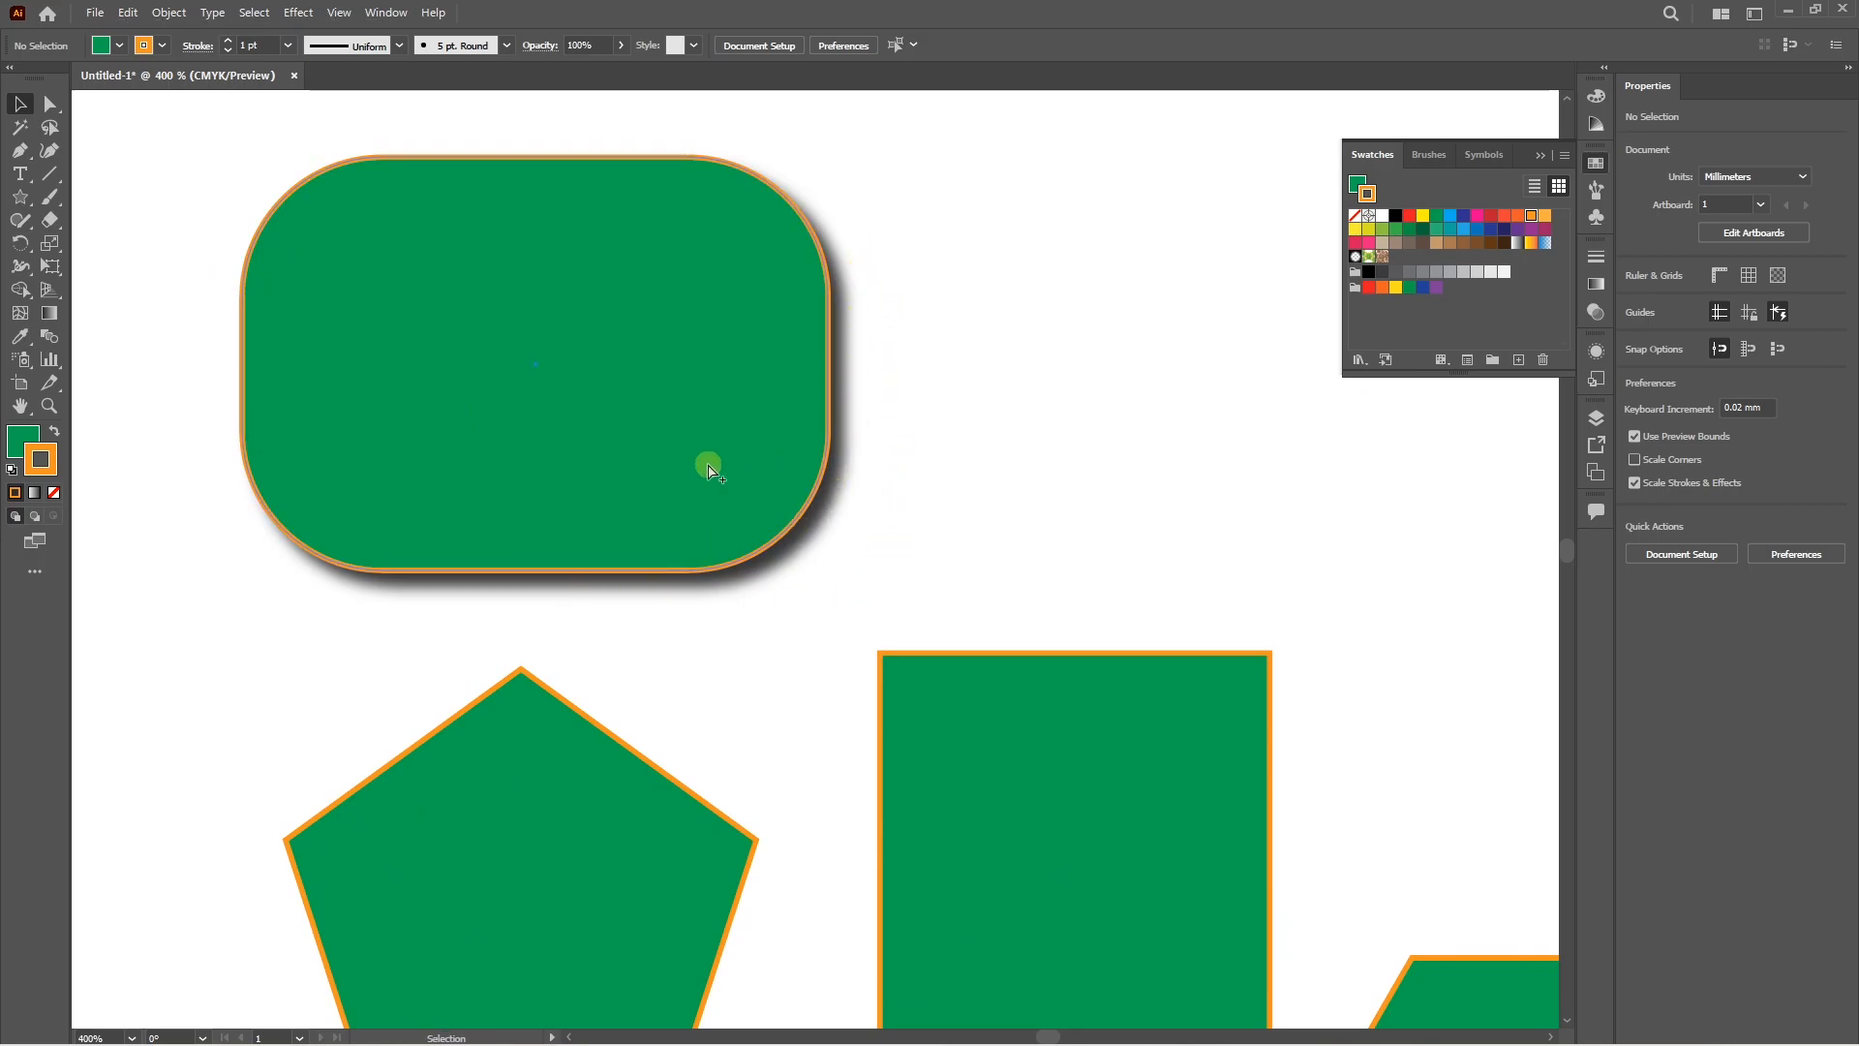
Apply a Feather effect to the square with a radius smaller than 10 mm.
{"action": "scroll", "coordinate": [754, 436], "scroll_direction": "down", "scroll_amount": 4}
{"action": "left_click", "coordinate": [834, 519]}
{"action": "left_click", "coordinate": [299, 11]}
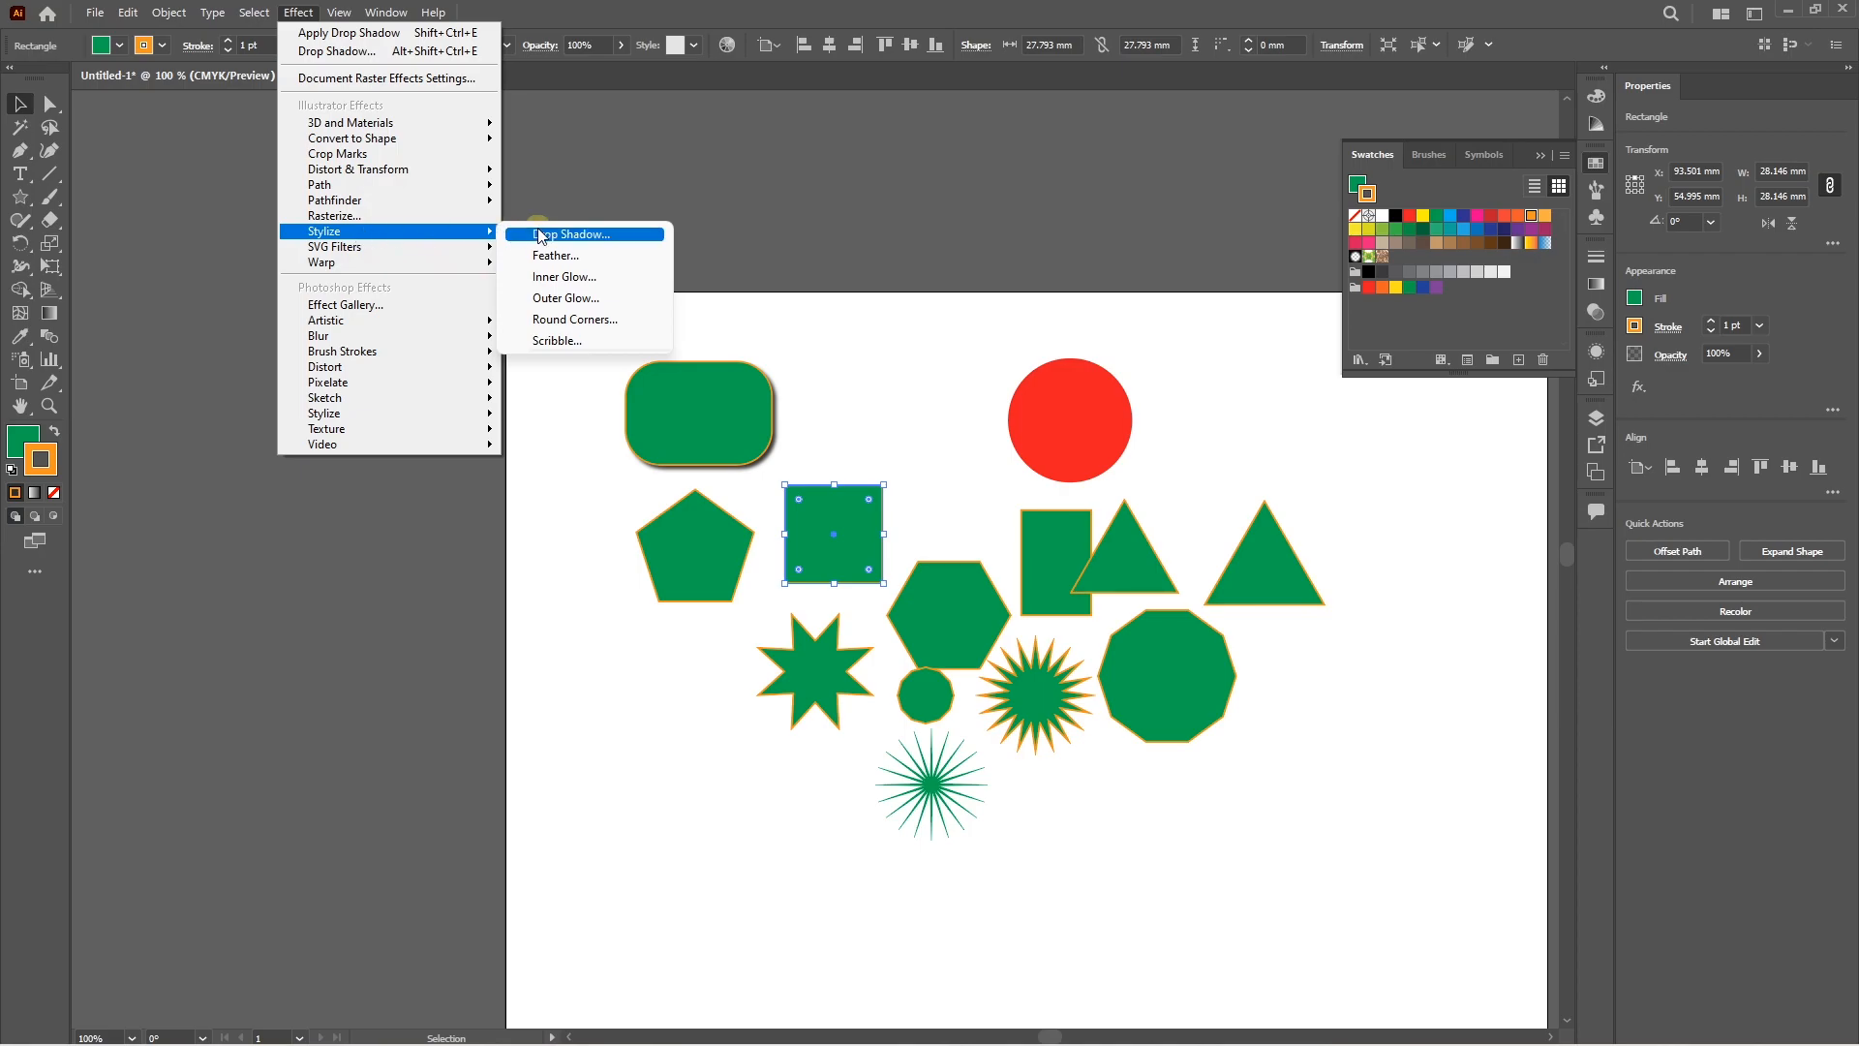
{"action": "left_click", "coordinate": [556, 255]}
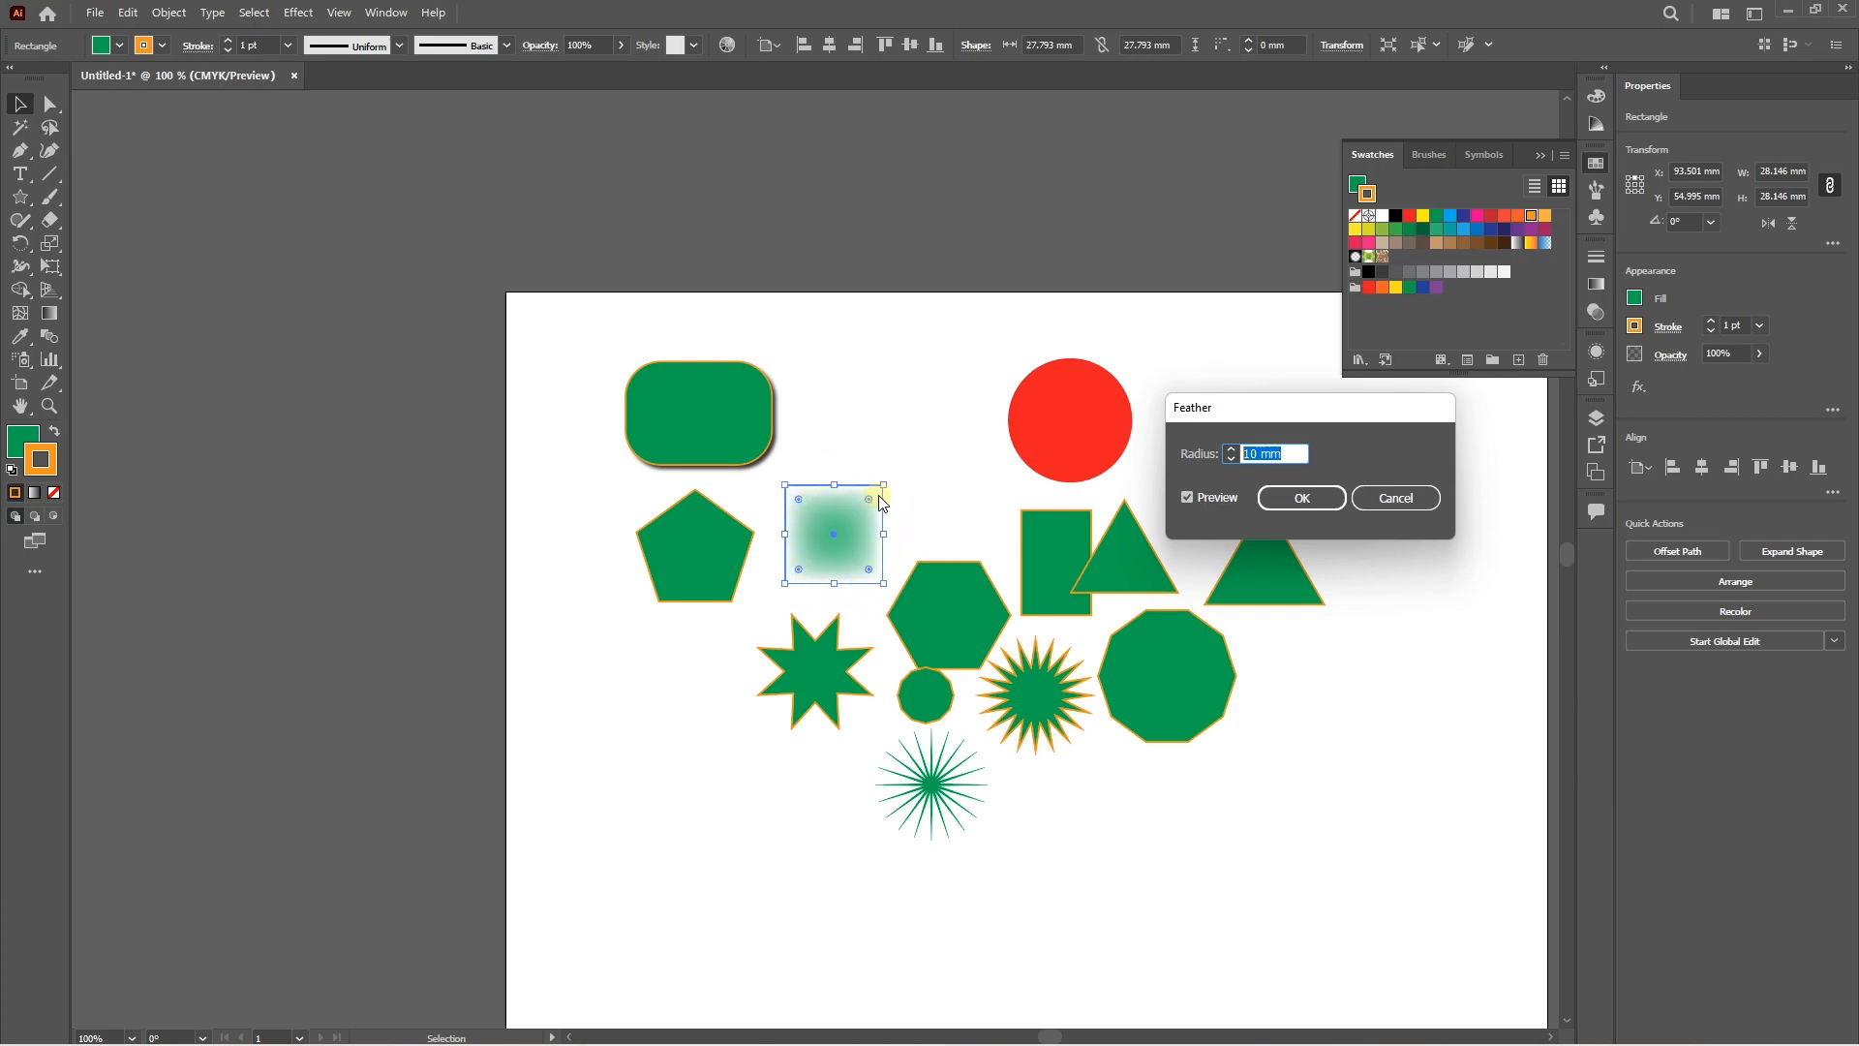
{"action": "left_click", "coordinate": [1233, 457]}
{"action": "left_click", "coordinate": [1269, 498]}
{"action": "key", "text": "ctrl+plus"}
{"action": "key", "text": "ctrl+plus"}
{"action": "key", "text": "ctrl+plus"}
{"action": "left_click", "coordinate": [1065, 475]}
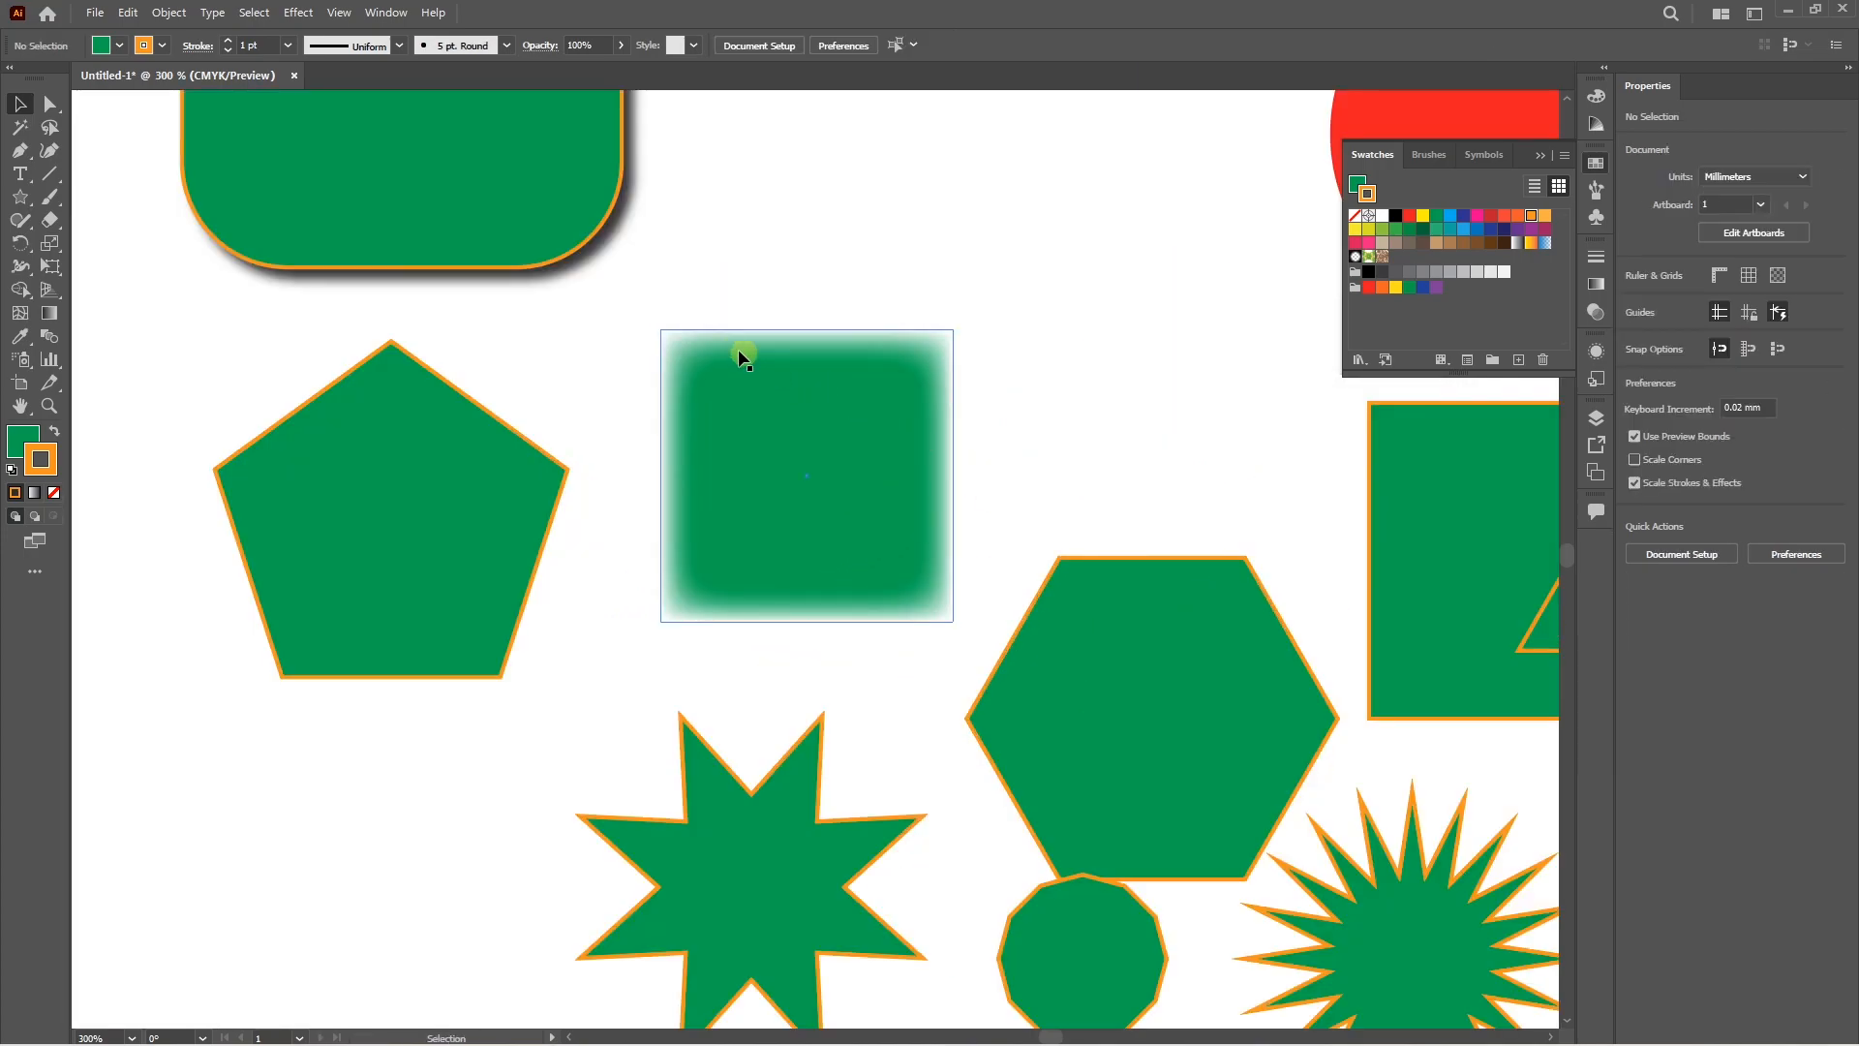
{"action": "key", "text": "ctrl+plus"}
{"action": "left_click", "coordinate": [660, 403]}
{"action": "left_click", "coordinate": [602, 594]}
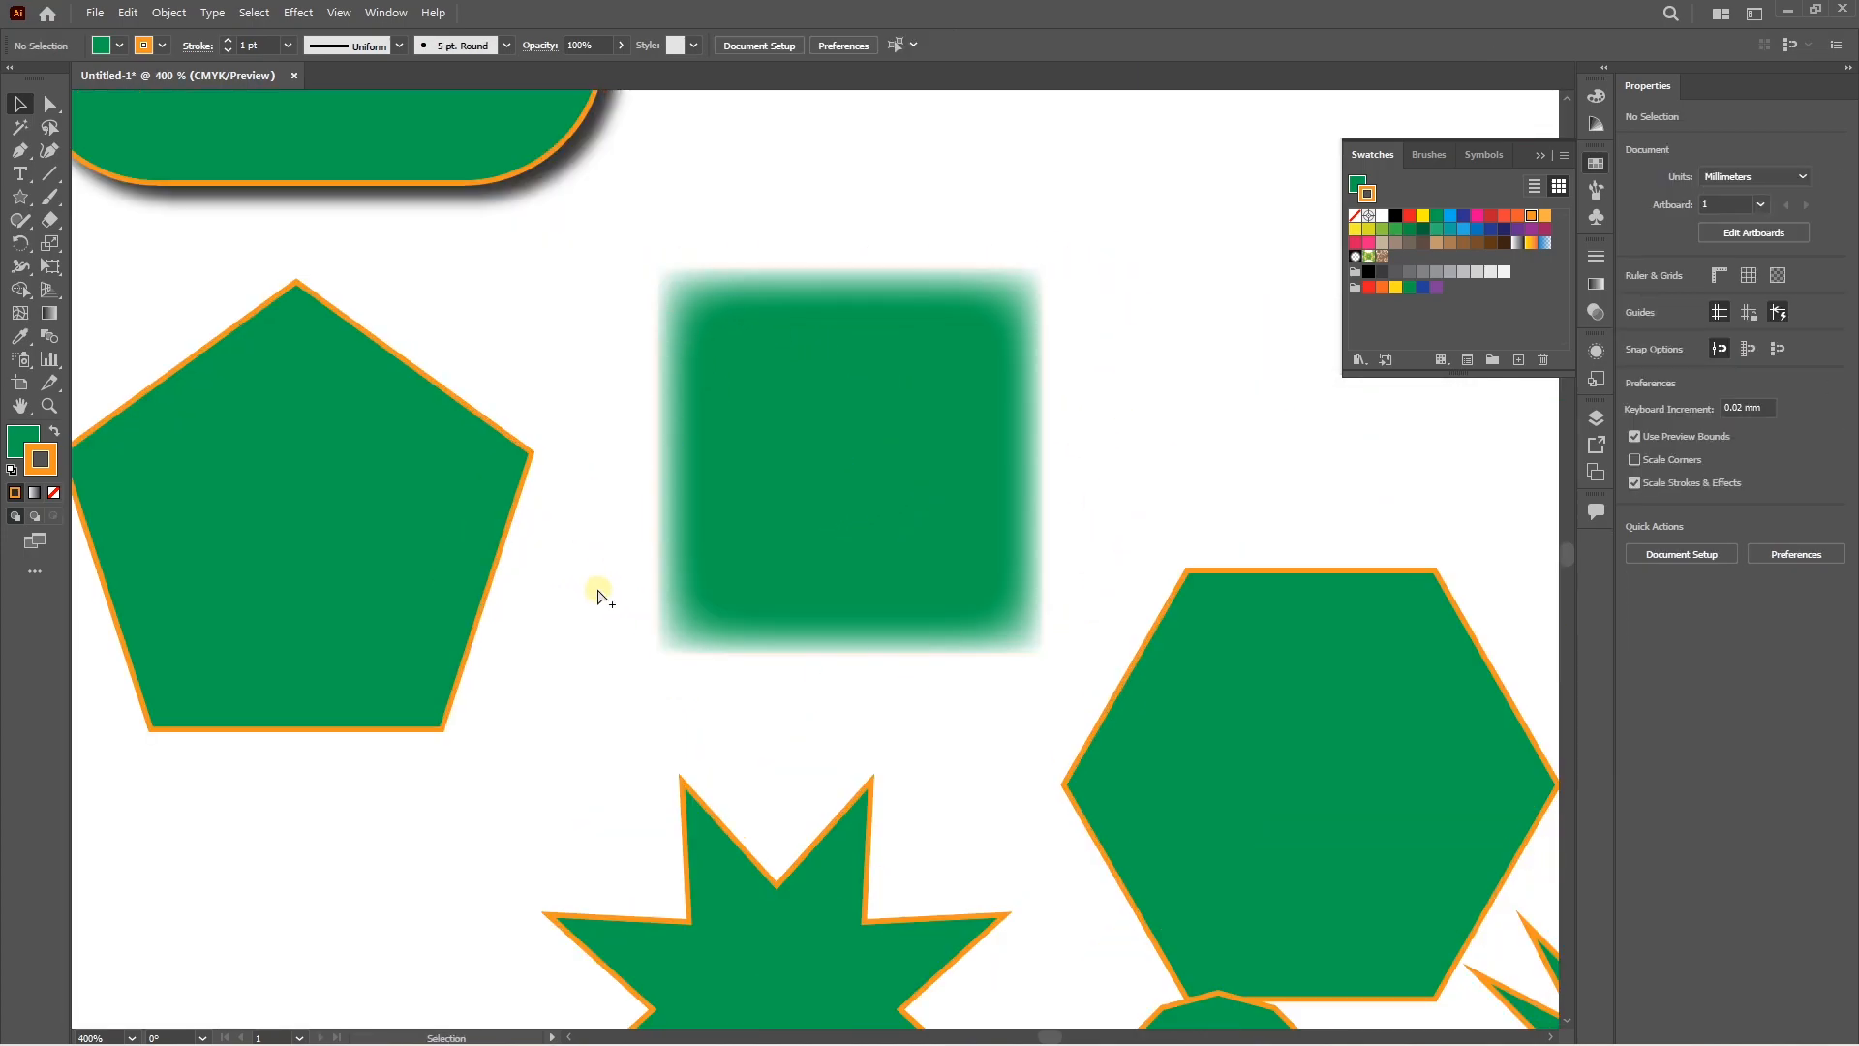
Apply a white Inner Glow to the pentagon's edge in Screen mode with 75% opacity and 1.764 mm blur.
{"action": "scroll", "coordinate": [596, 589], "scroll_direction": "down", "scroll_amount": 3}
{"action": "left_click", "coordinate": [517, 550]}
{"action": "left_click", "coordinate": [298, 13]}
{"action": "mouse_move", "coordinate": [419, 233]}
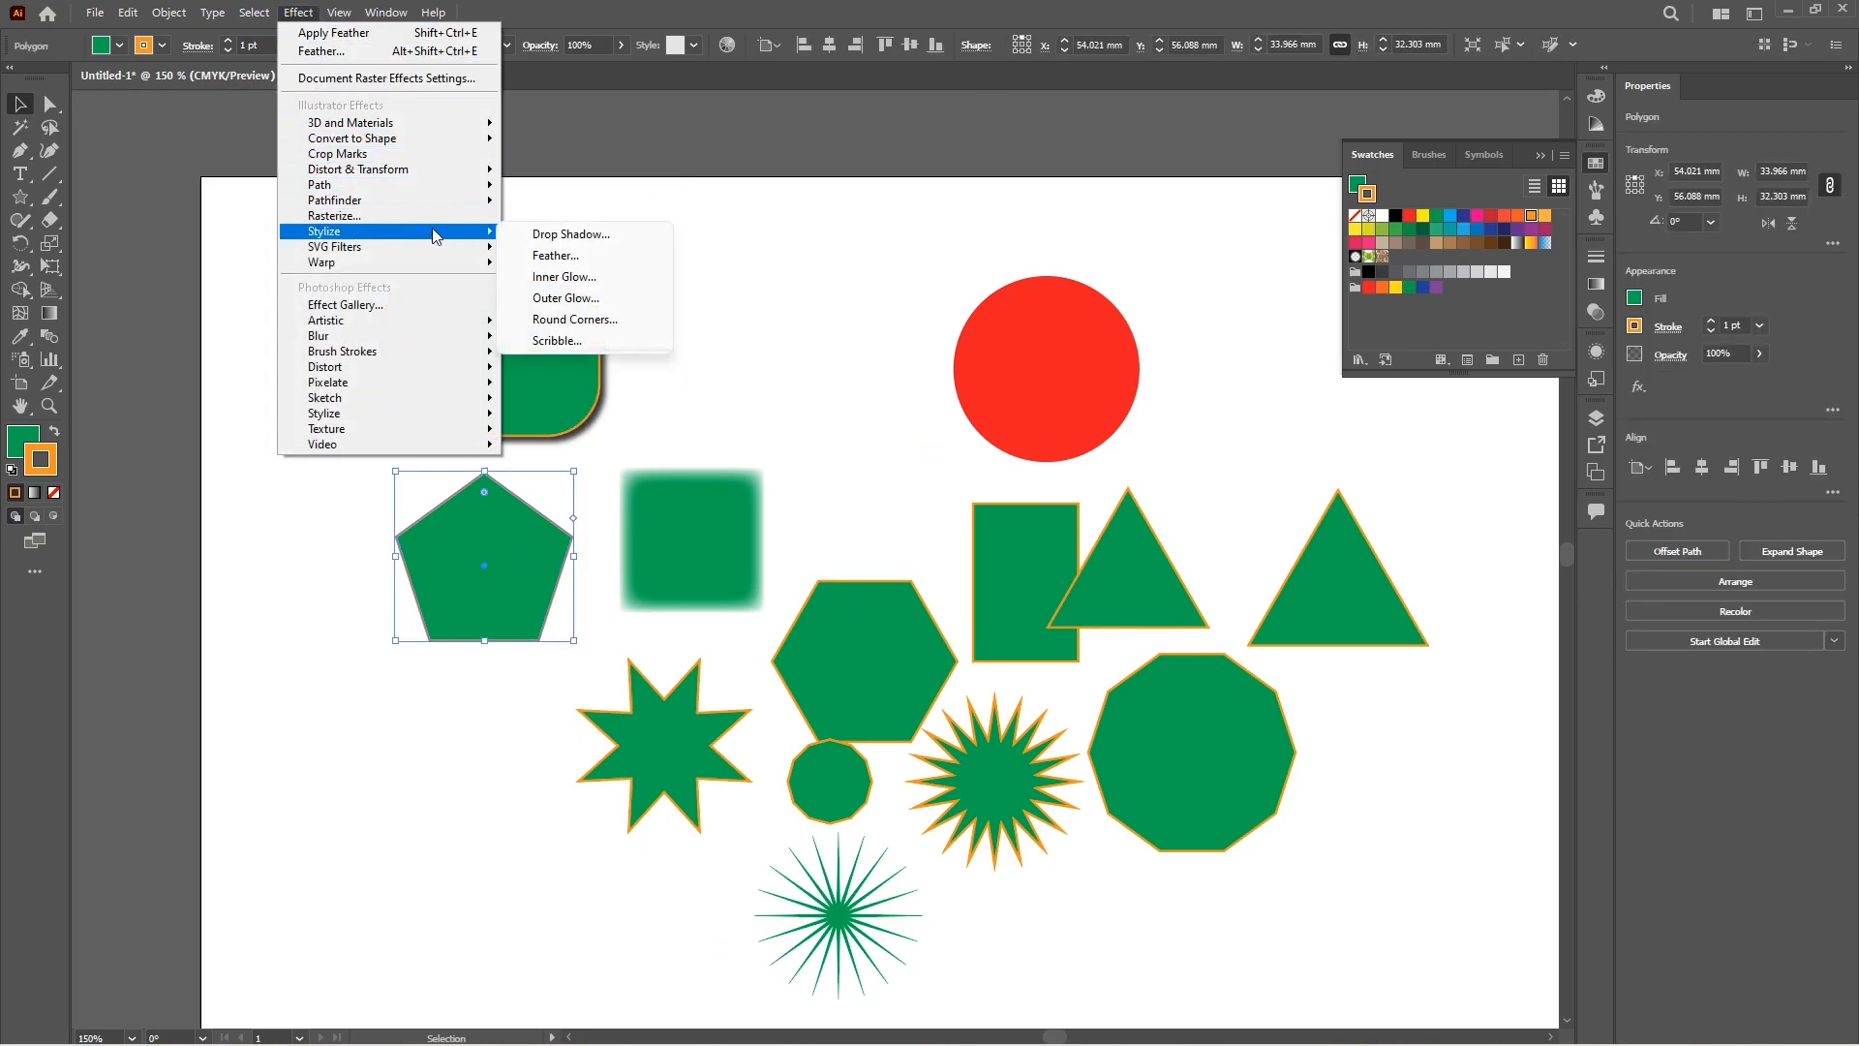
{"action": "left_click", "coordinate": [573, 277]}
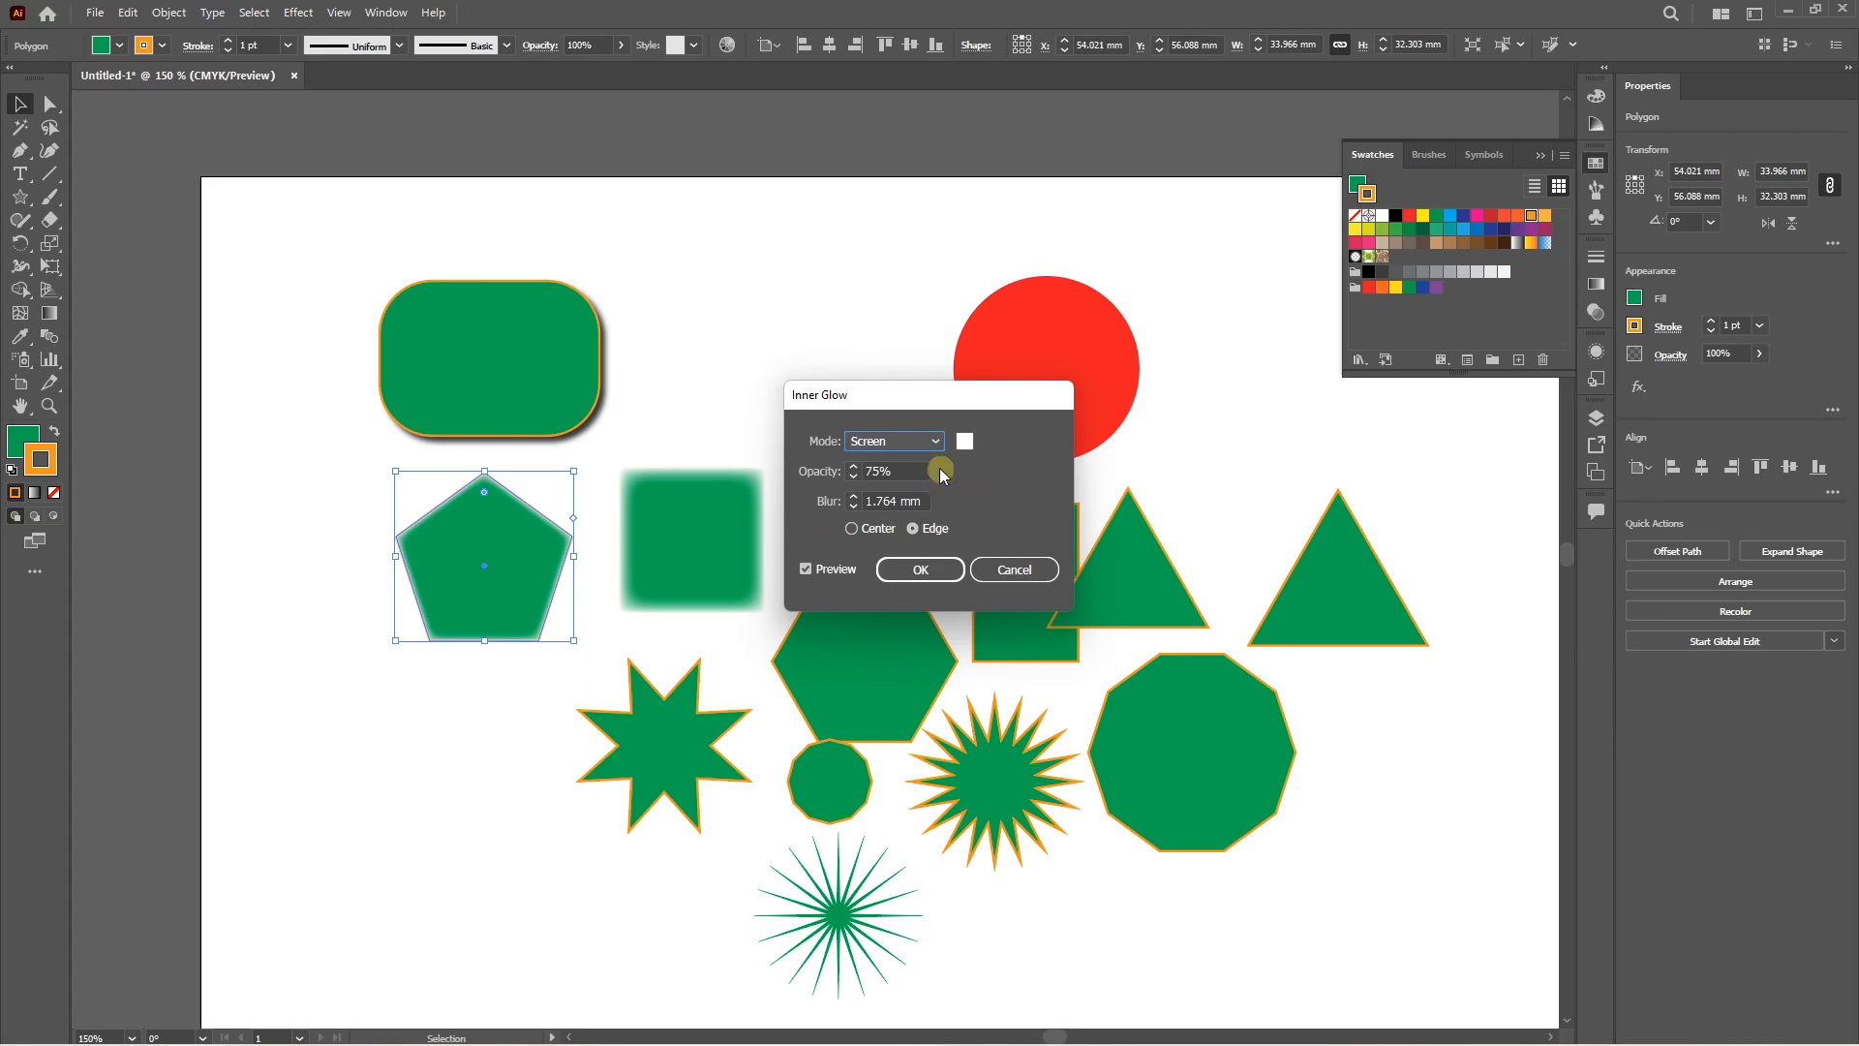
{"action": "left_click", "coordinate": [906, 443]}
{"action": "left_click", "coordinate": [898, 559]}
{"action": "left_click", "coordinate": [881, 440]}
{"action": "left_click", "coordinate": [882, 510]}
{"action": "left_click", "coordinate": [883, 472]}
{"action": "left_click", "coordinate": [914, 502]}
{"action": "double_click", "coordinate": [916, 502]}
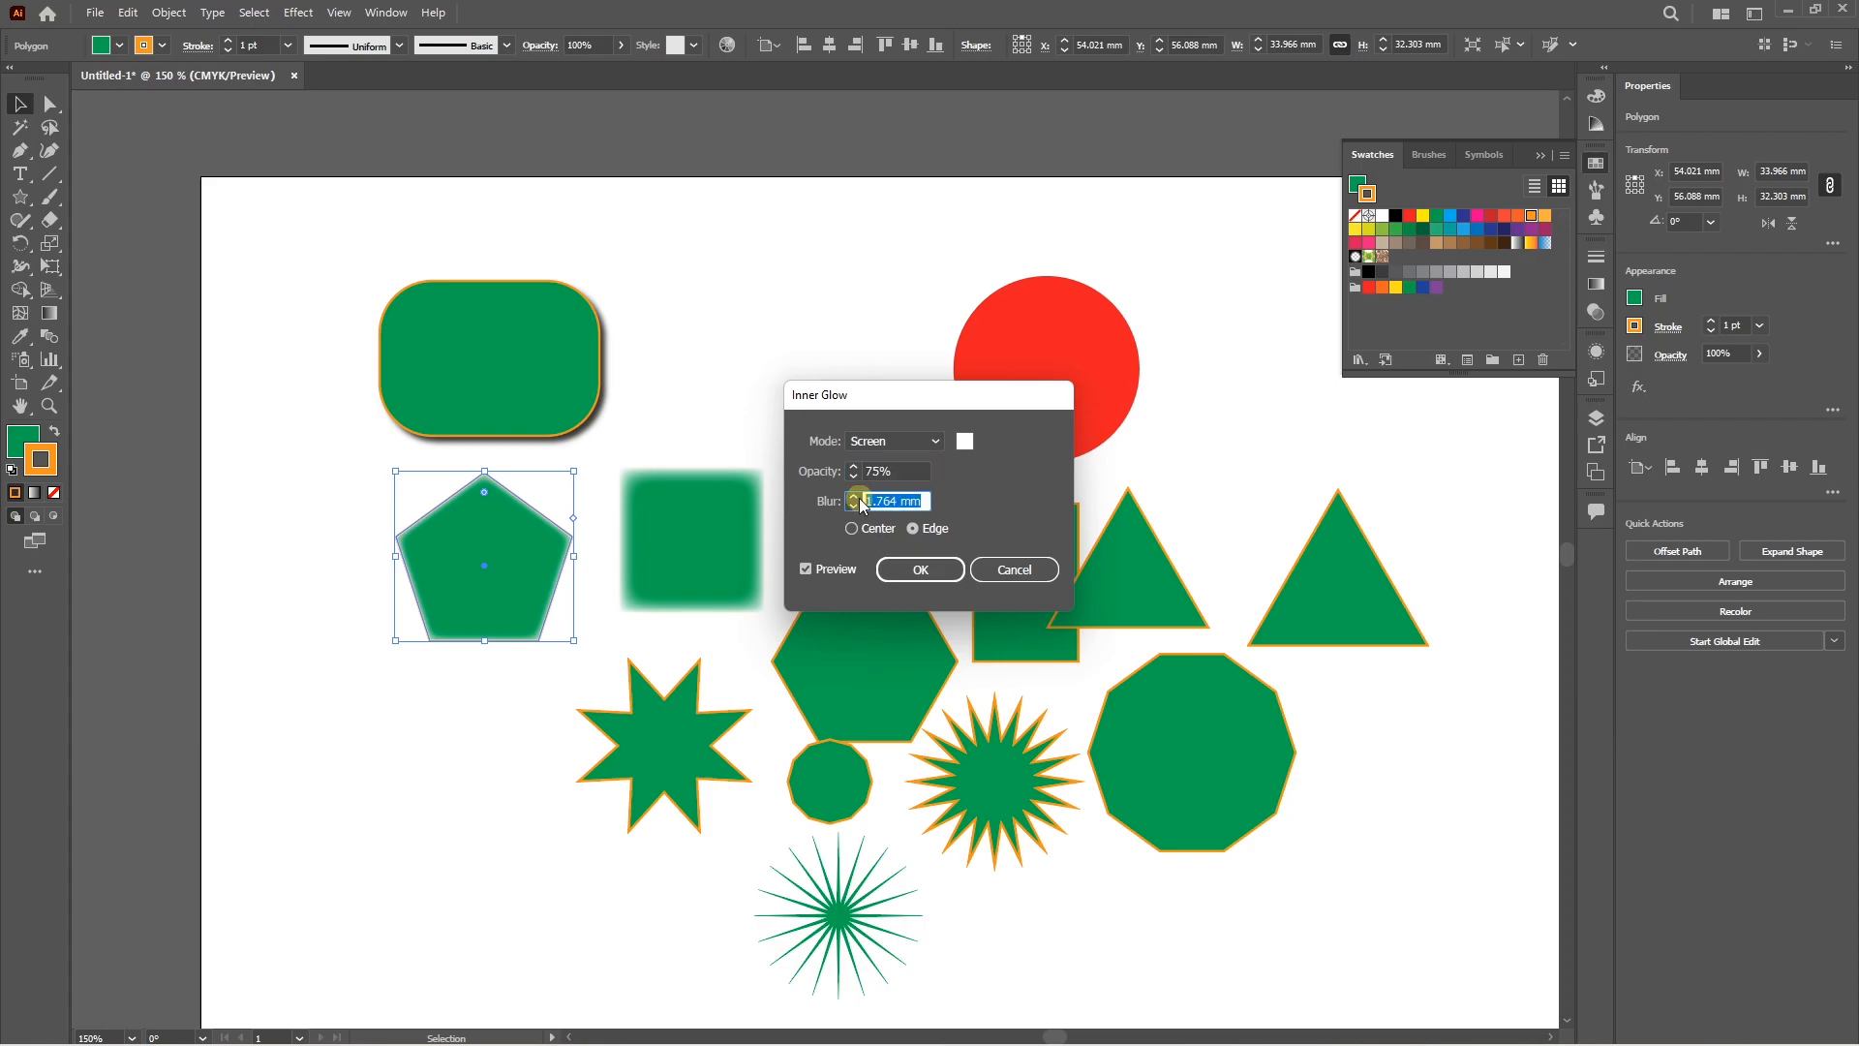
{"action": "left_click", "coordinate": [931, 569]}
Apply an Outer Glow in color FF0B51 to the pentagon, using Screen mode, 90% opacity and 1.764 mm blur.
{"action": "left_click", "coordinate": [295, 13]}
{"action": "mouse_move", "coordinate": [414, 232]}
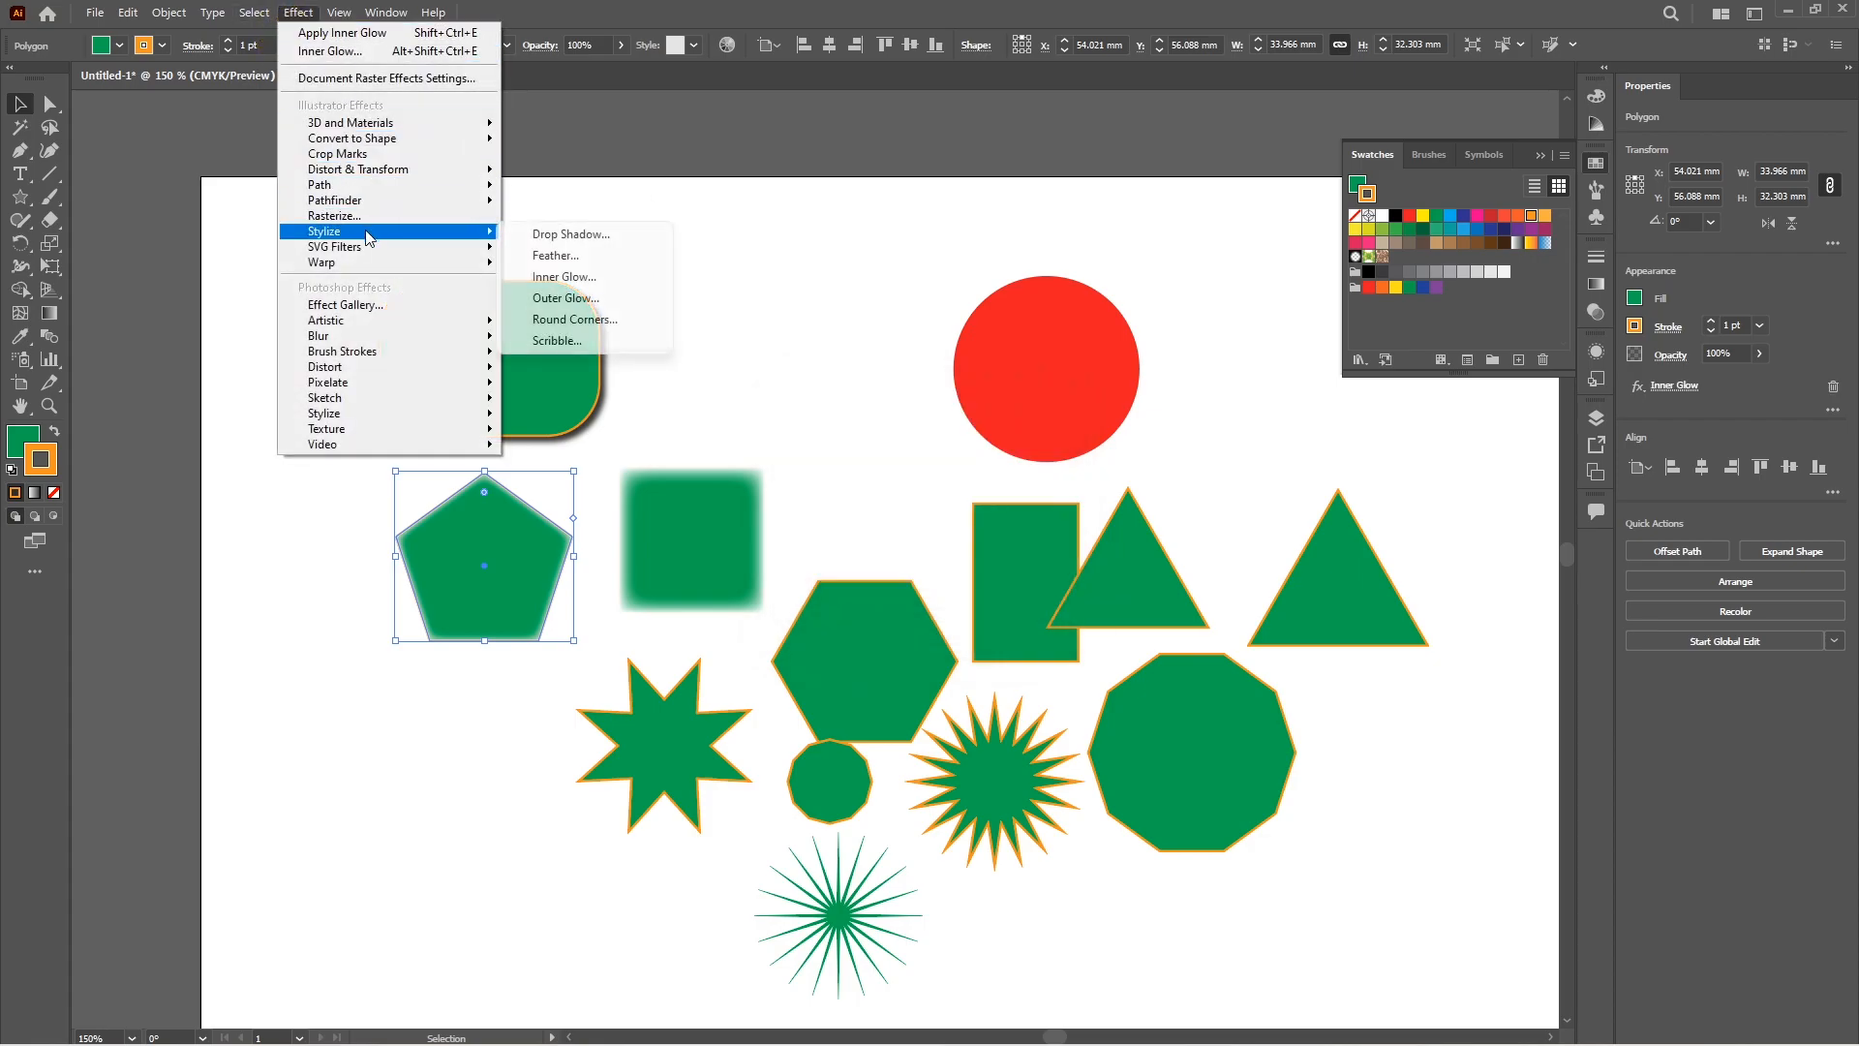
{"action": "left_click", "coordinate": [561, 296]}
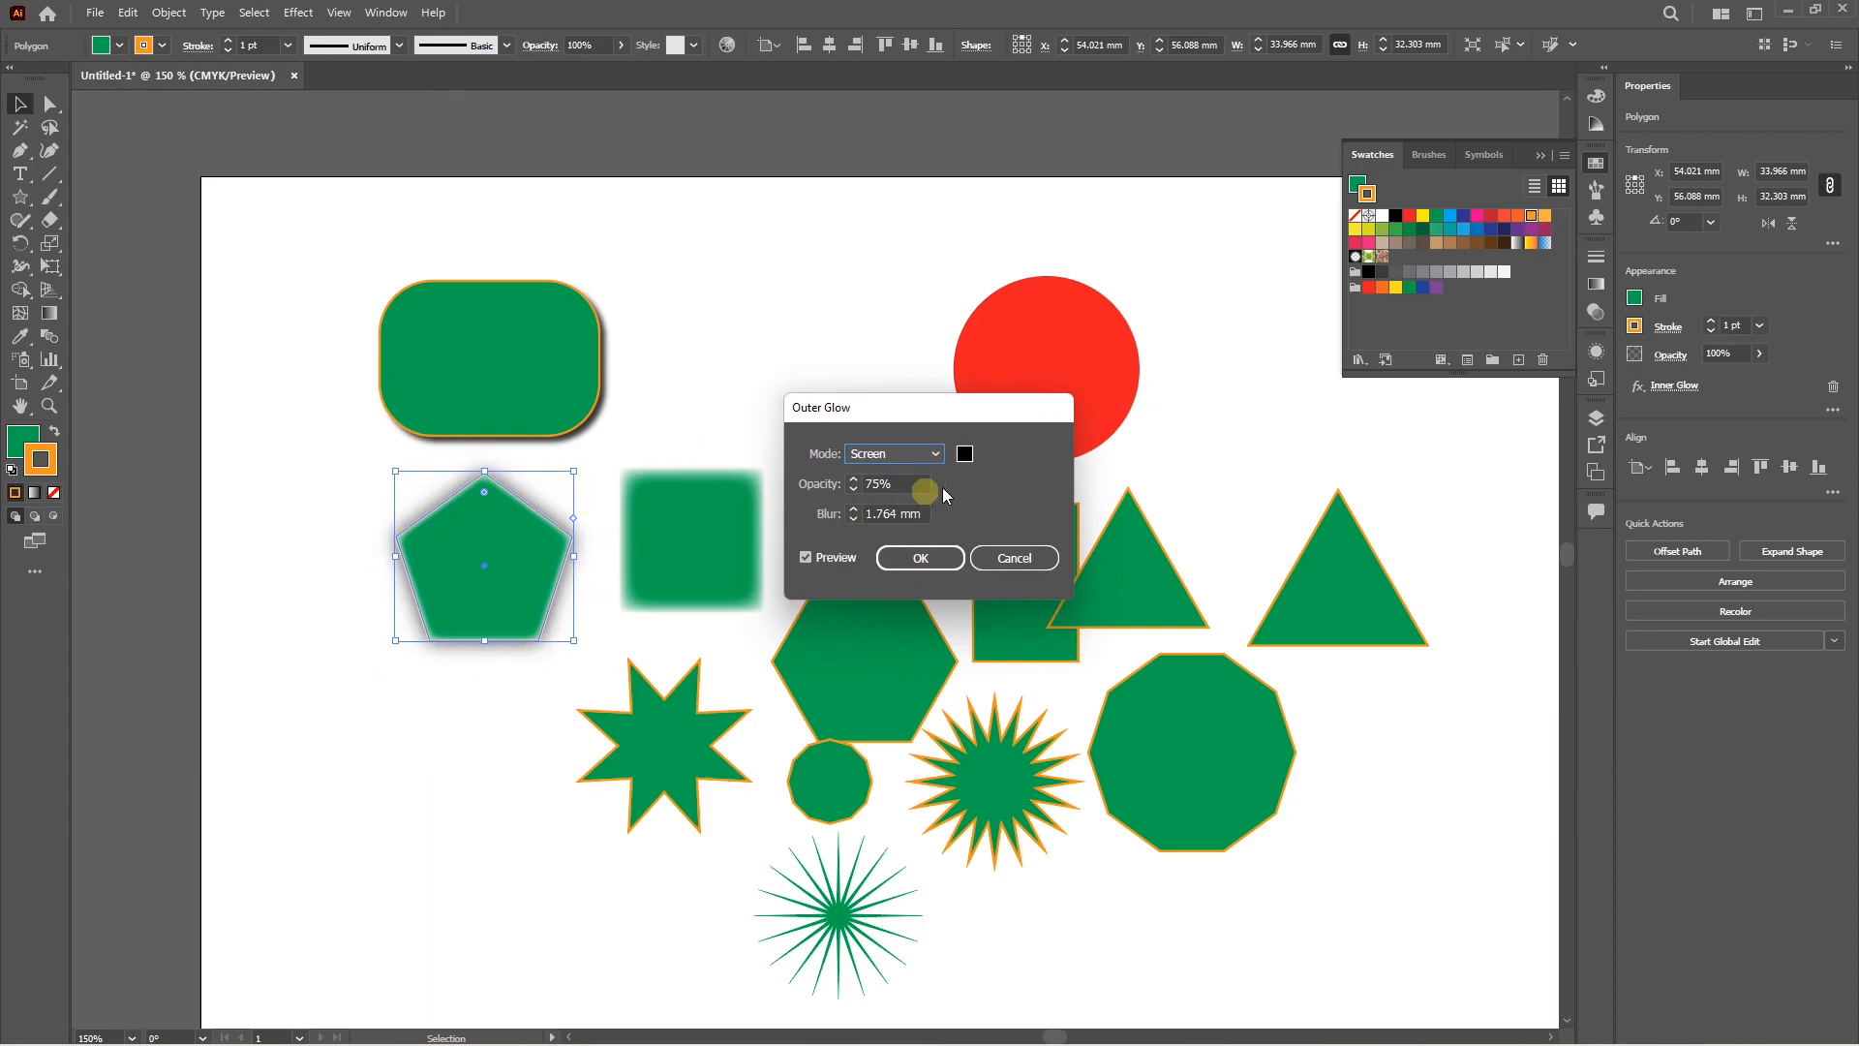
{"action": "left_click", "coordinate": [964, 457]}
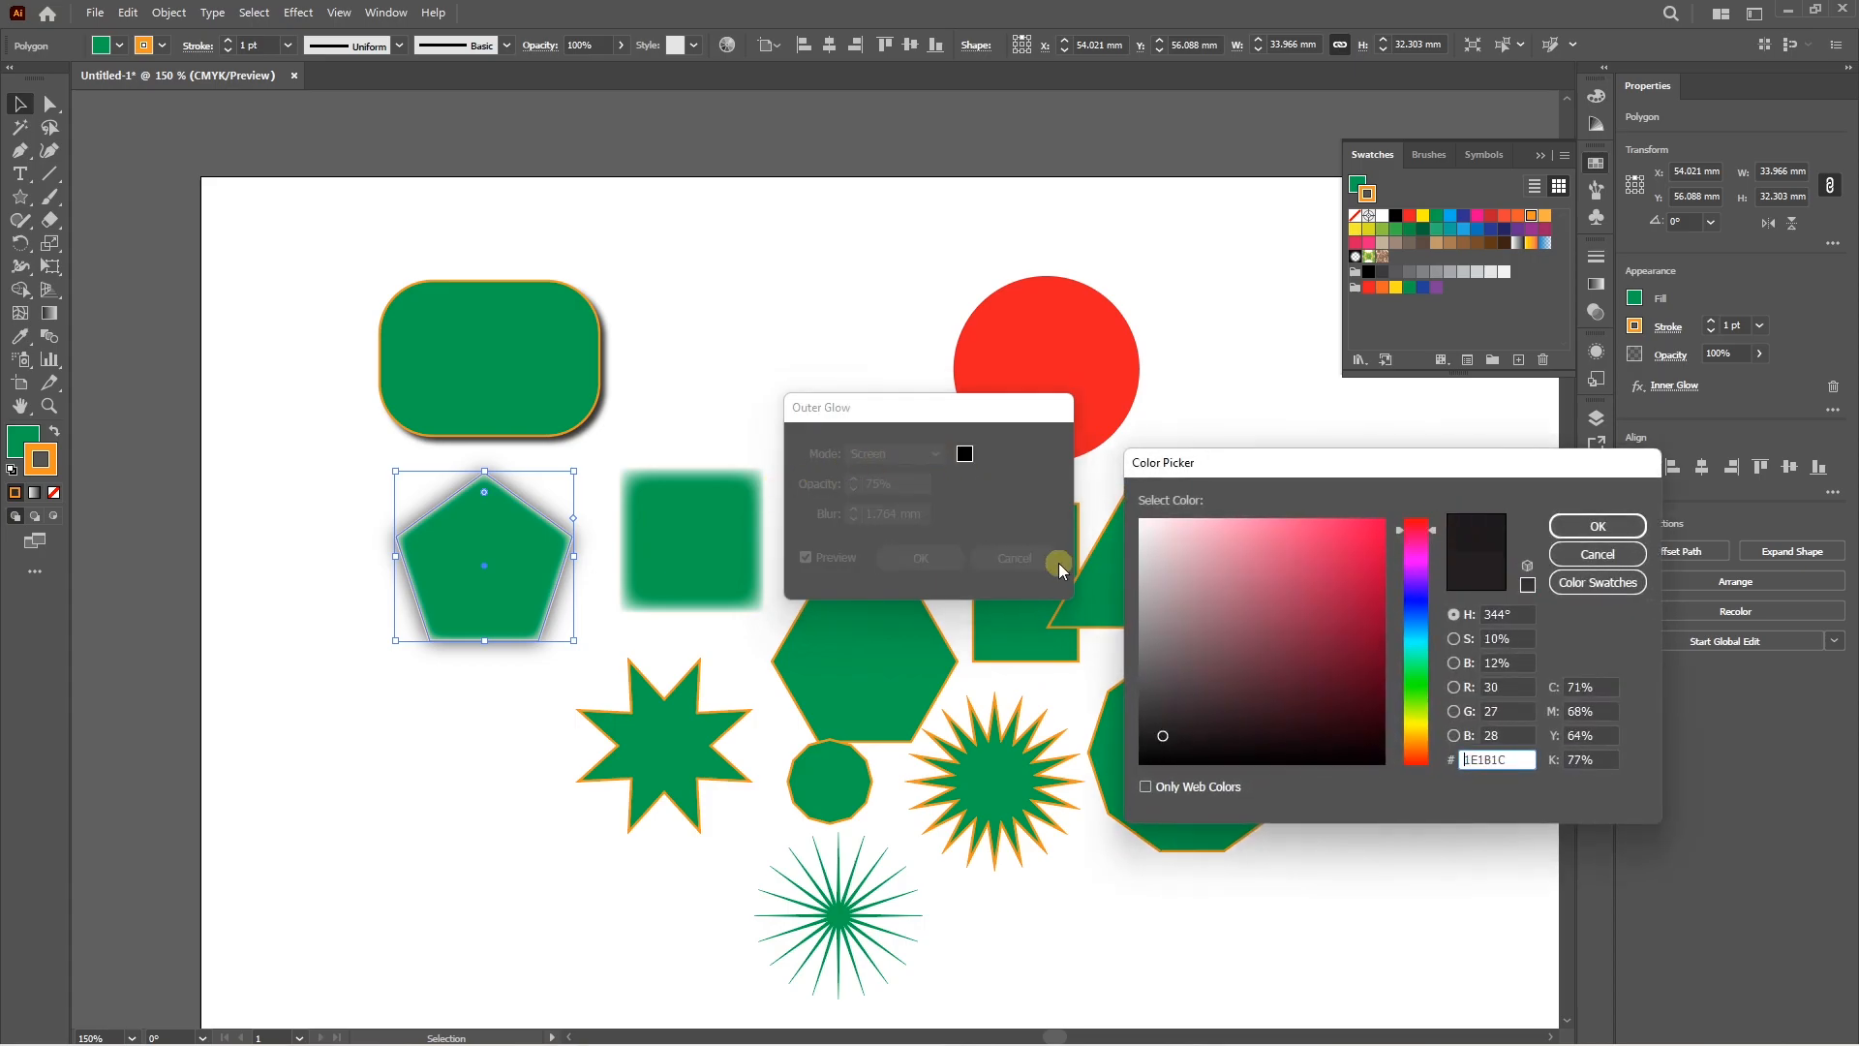
{"action": "left_click", "coordinate": [1341, 539]}
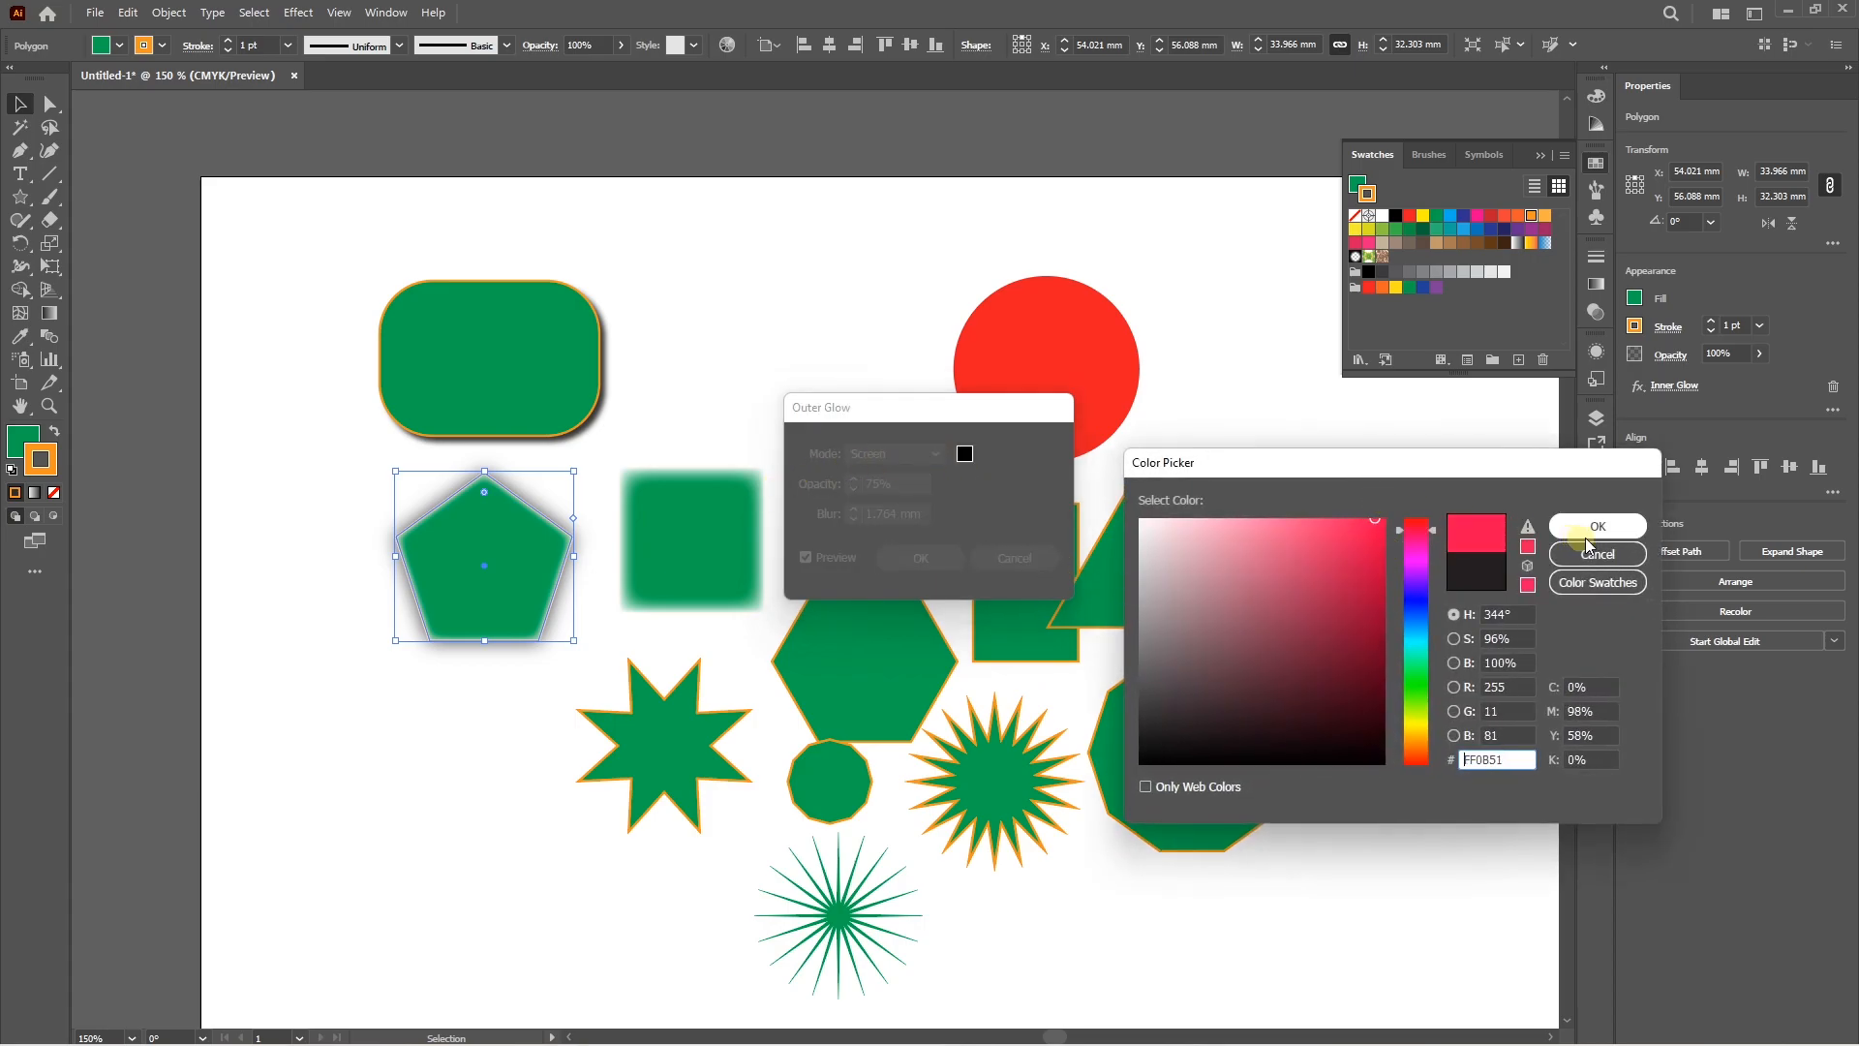
{"action": "left_click", "coordinate": [1596, 526]}
{"action": "left_click", "coordinate": [891, 484]}
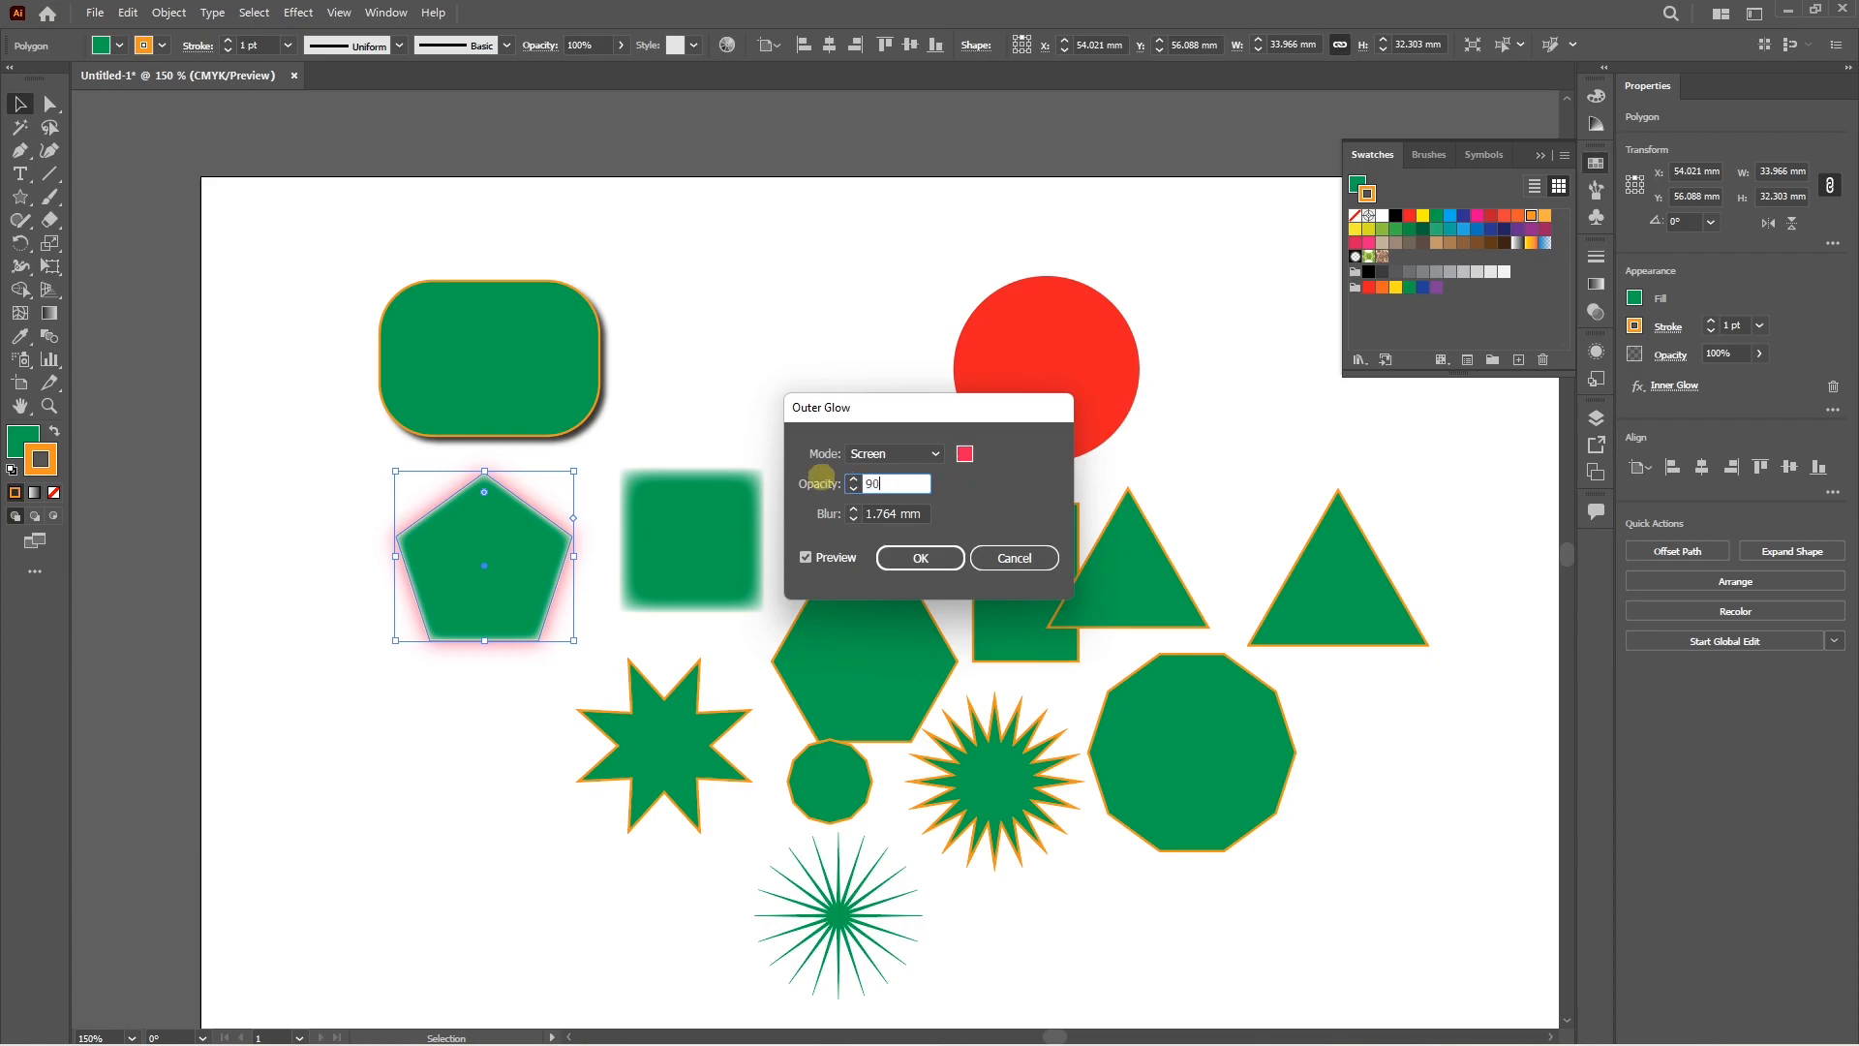
{"action": "left_click", "coordinate": [919, 557]}
{"action": "left_click", "coordinate": [600, 405]}
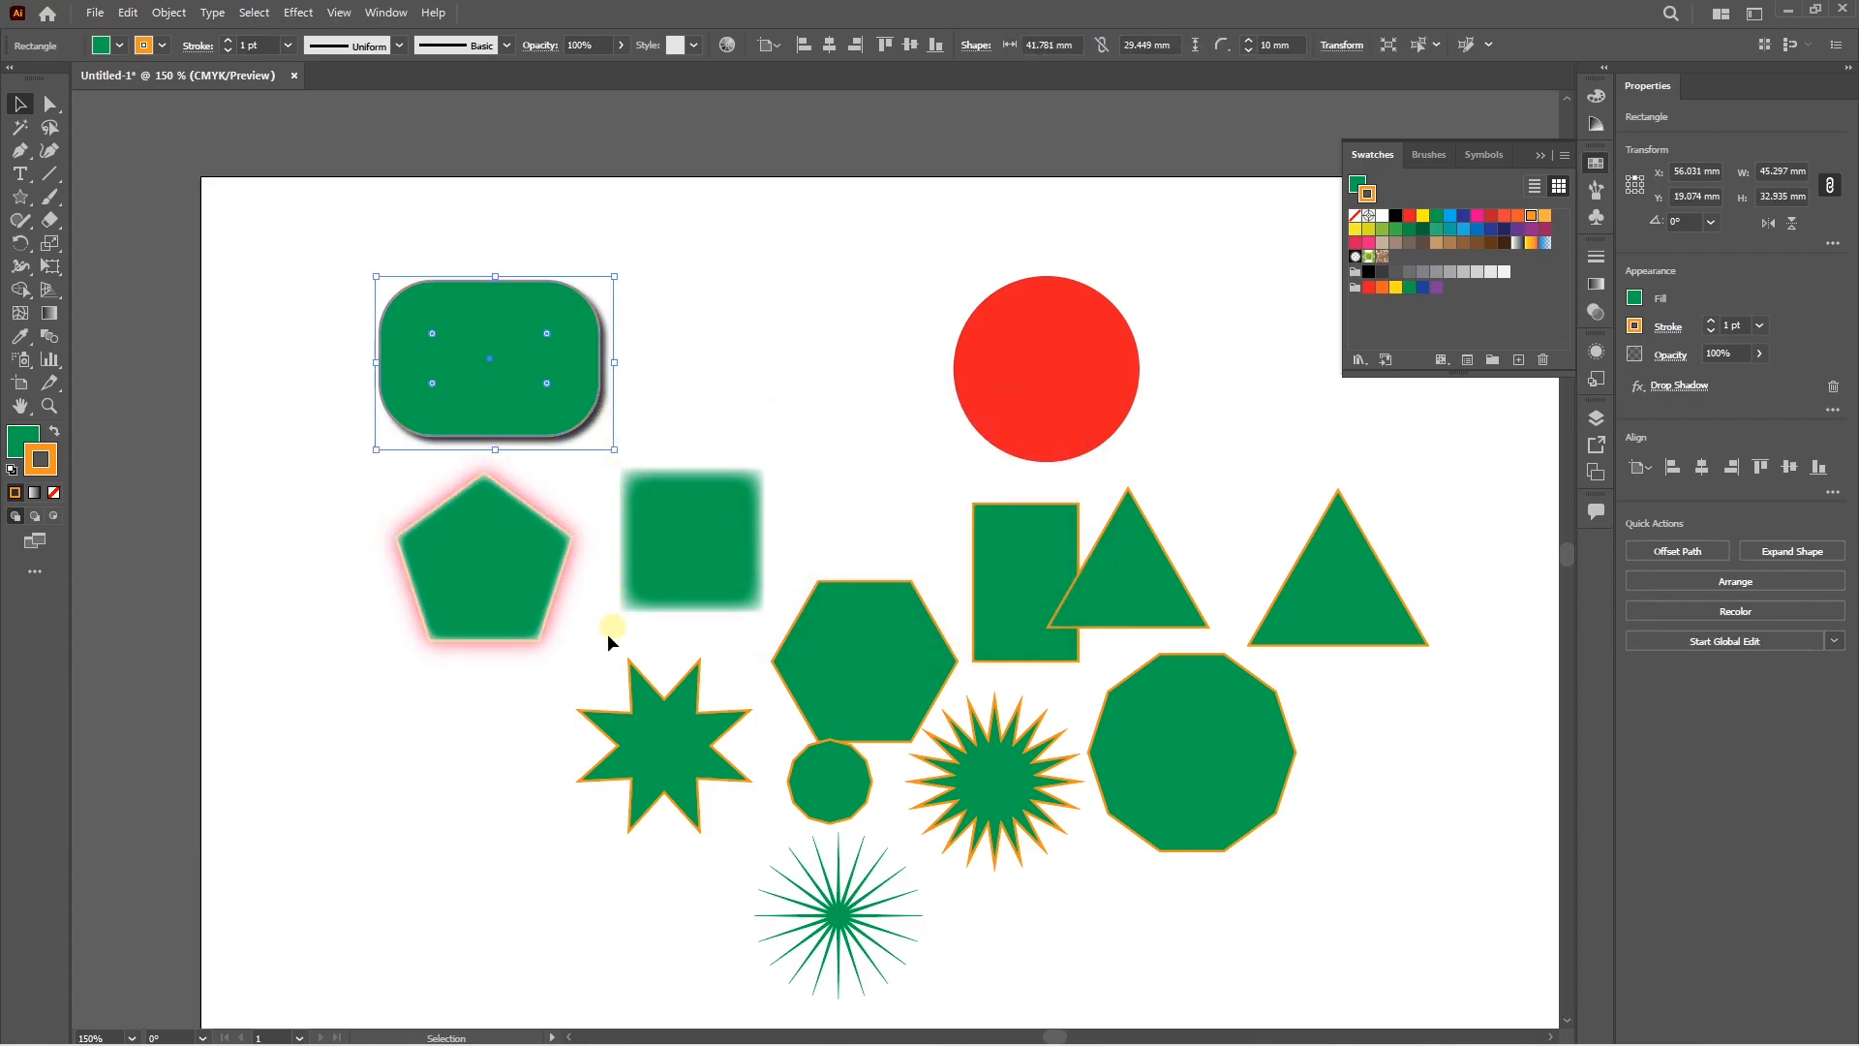
Apply the Round Corners effect to the pentagon, previewing a 10 mm radius and settling on 5 mm.
{"action": "left_click", "coordinate": [497, 519]}
{"action": "left_click", "coordinate": [299, 13]}
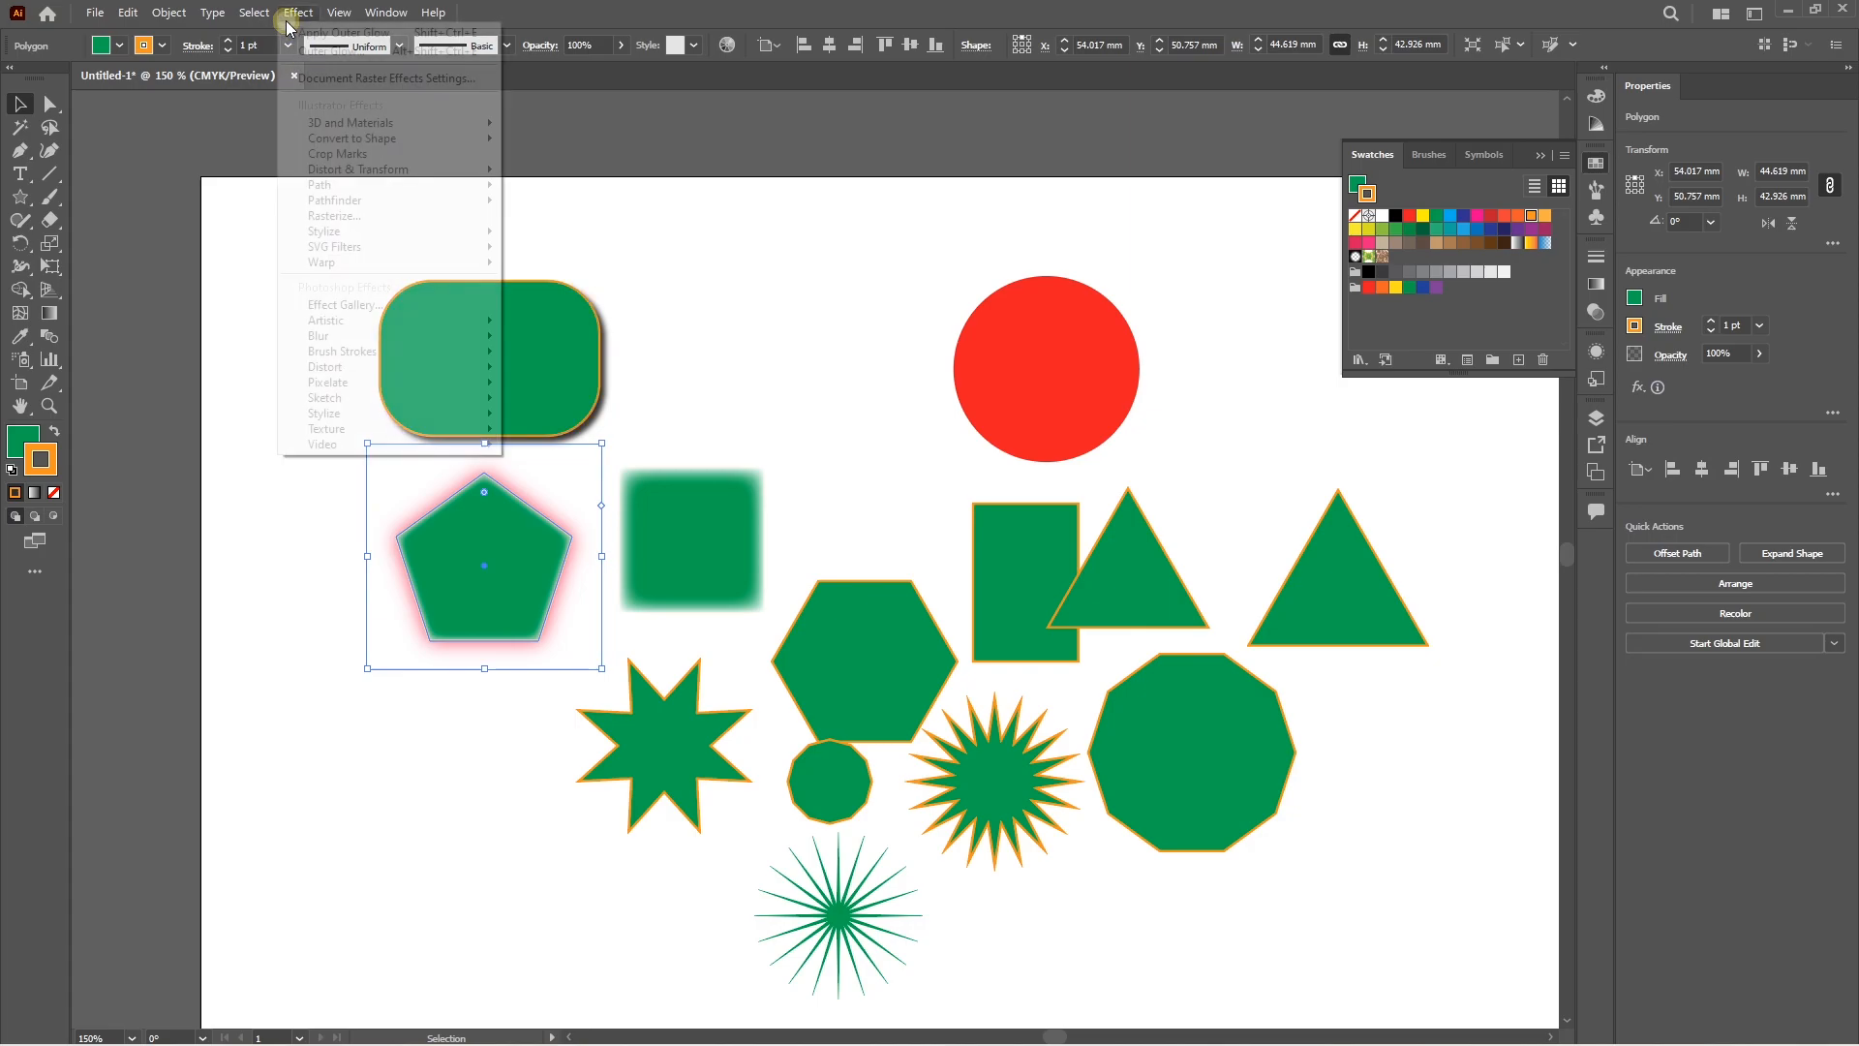
{"action": "mouse_move", "coordinate": [356, 189]}
{"action": "mouse_move", "coordinate": [360, 233]}
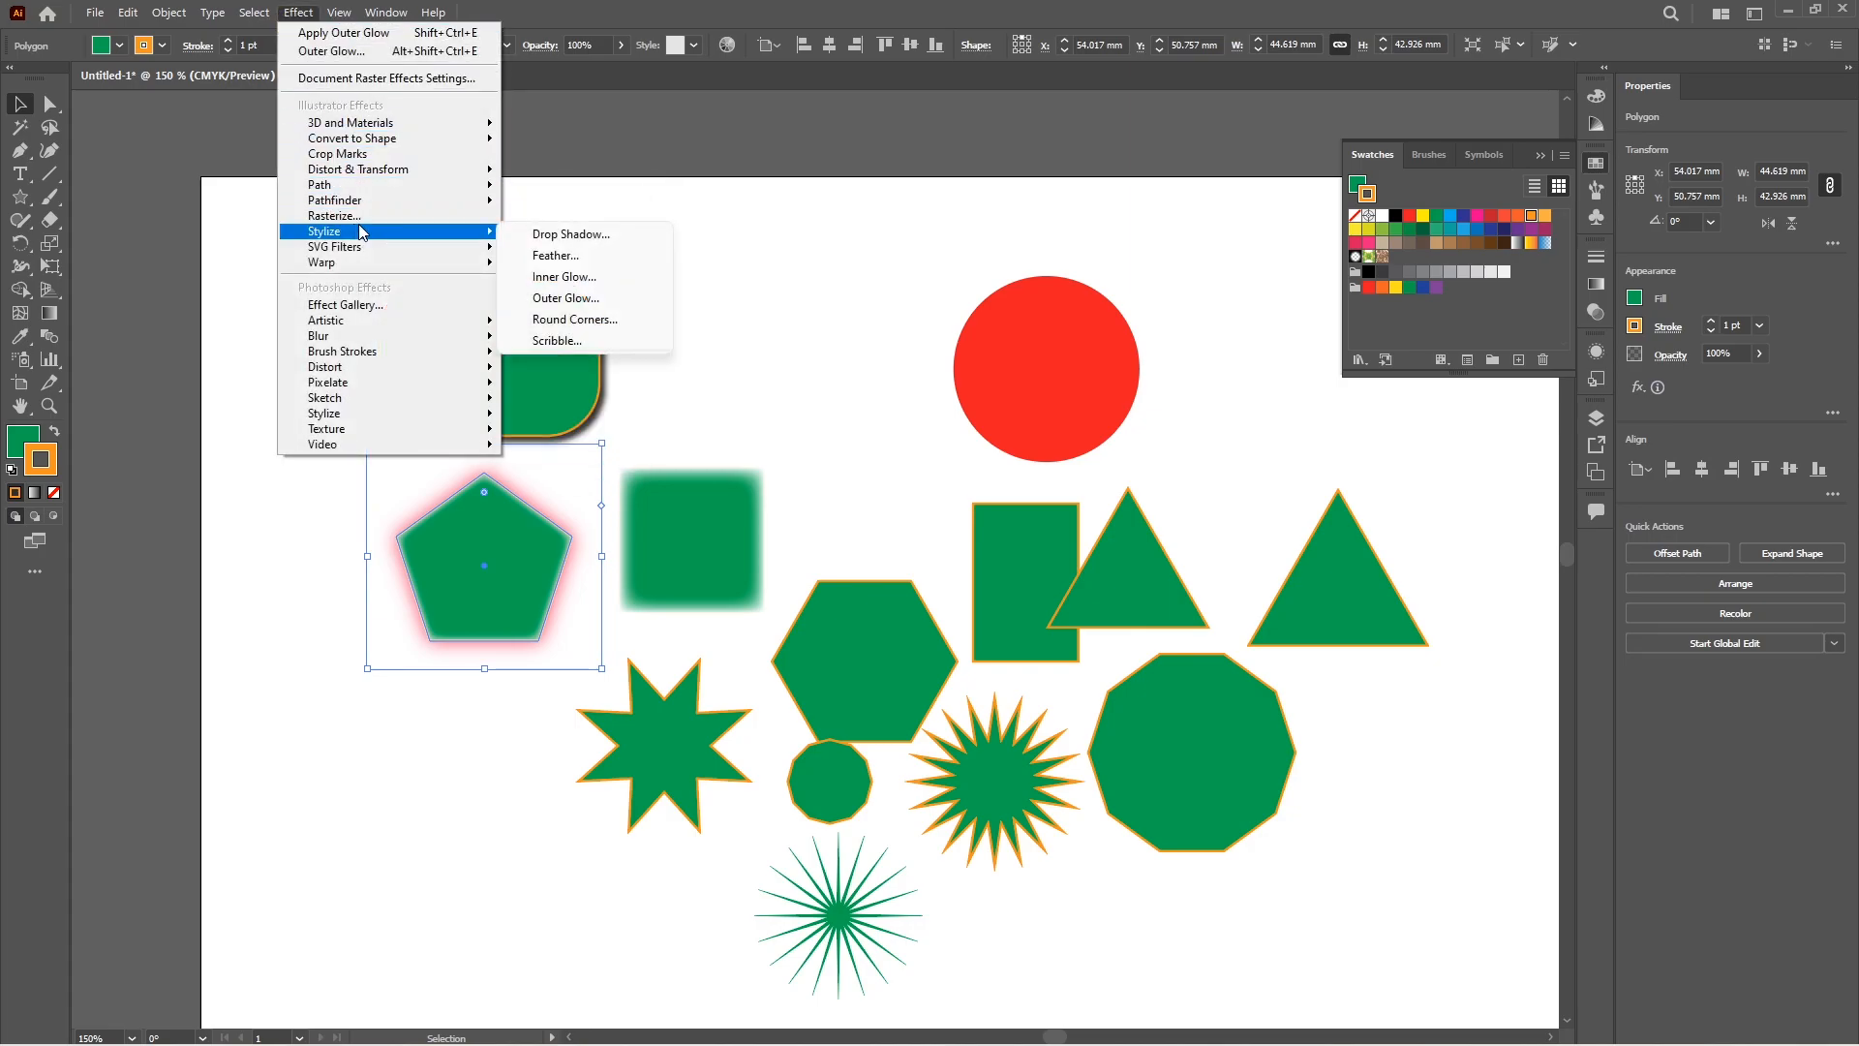
{"action": "left_click", "coordinate": [550, 320]}
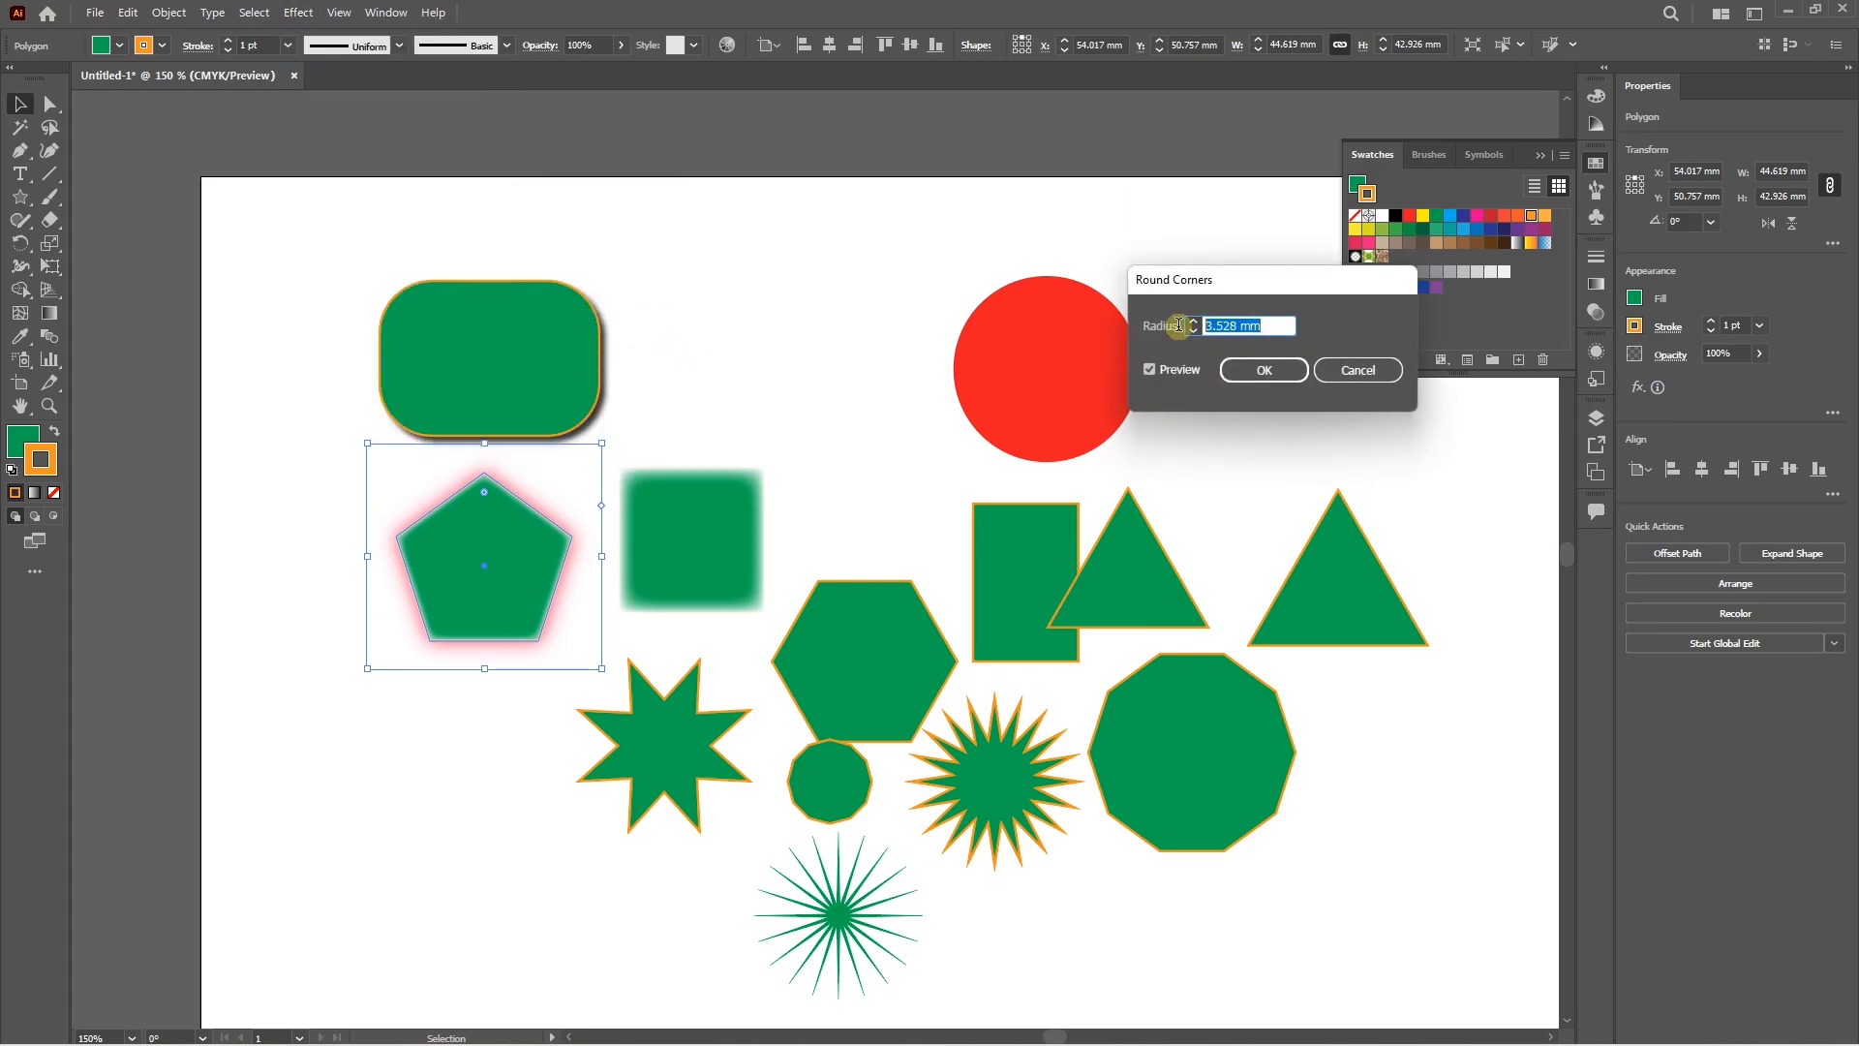
{"action": "type", "text": "10"}
{"action": "key", "text": "Tab"}
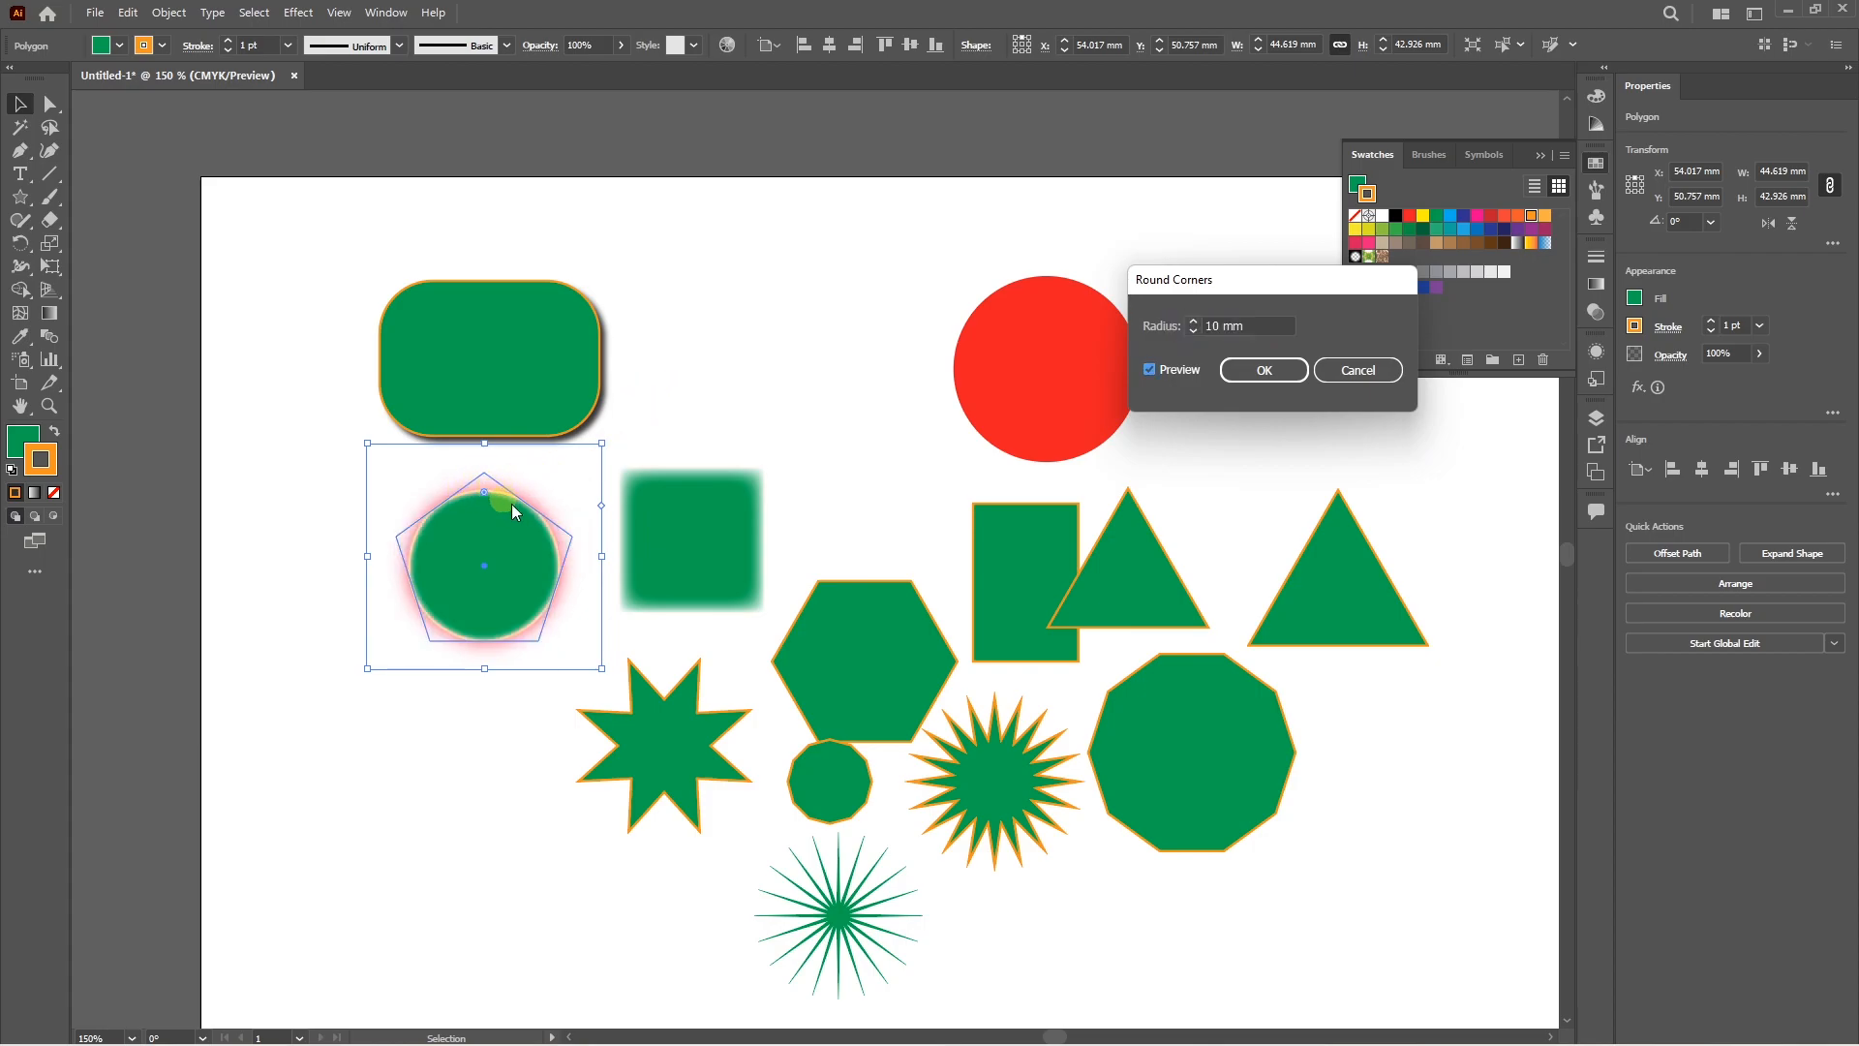
{"action": "left_click_drag", "start_coordinate": [1259, 327], "coordinate": [1138, 312]}
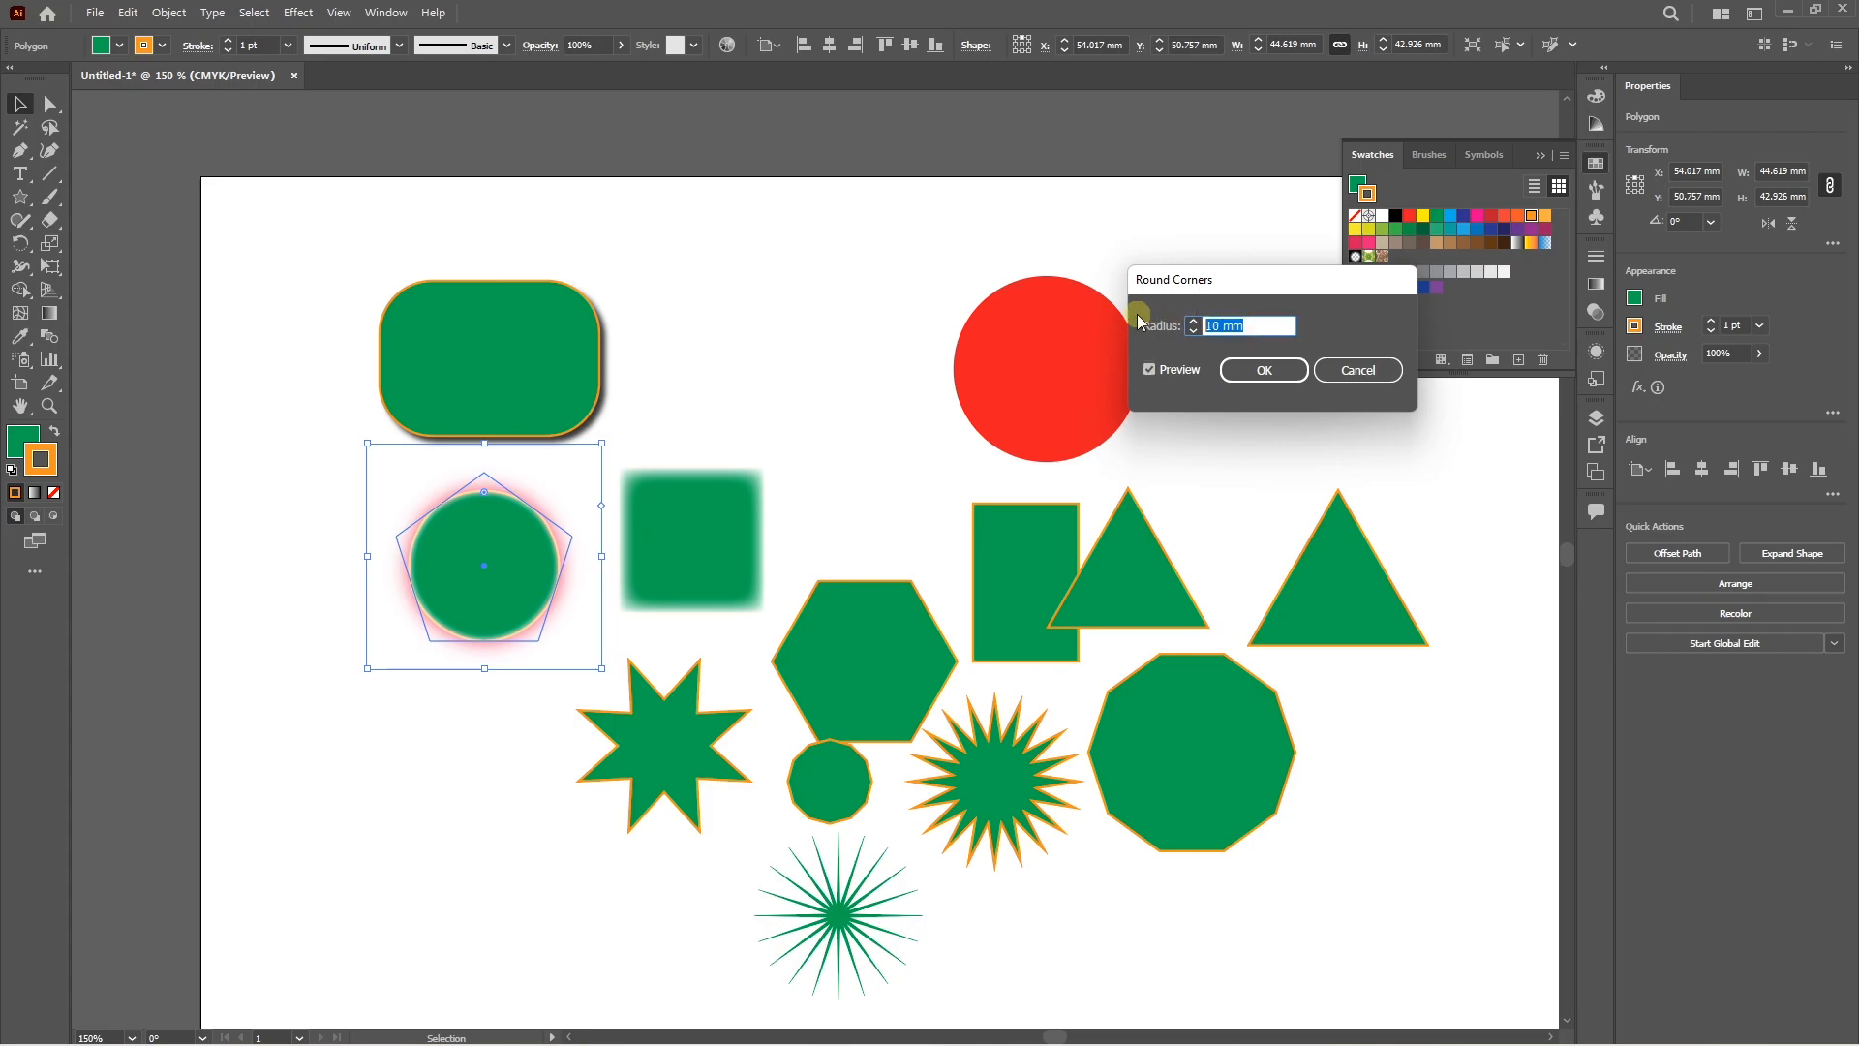
{"action": "type", "text": "5"}
{"action": "key", "text": "Tab"}
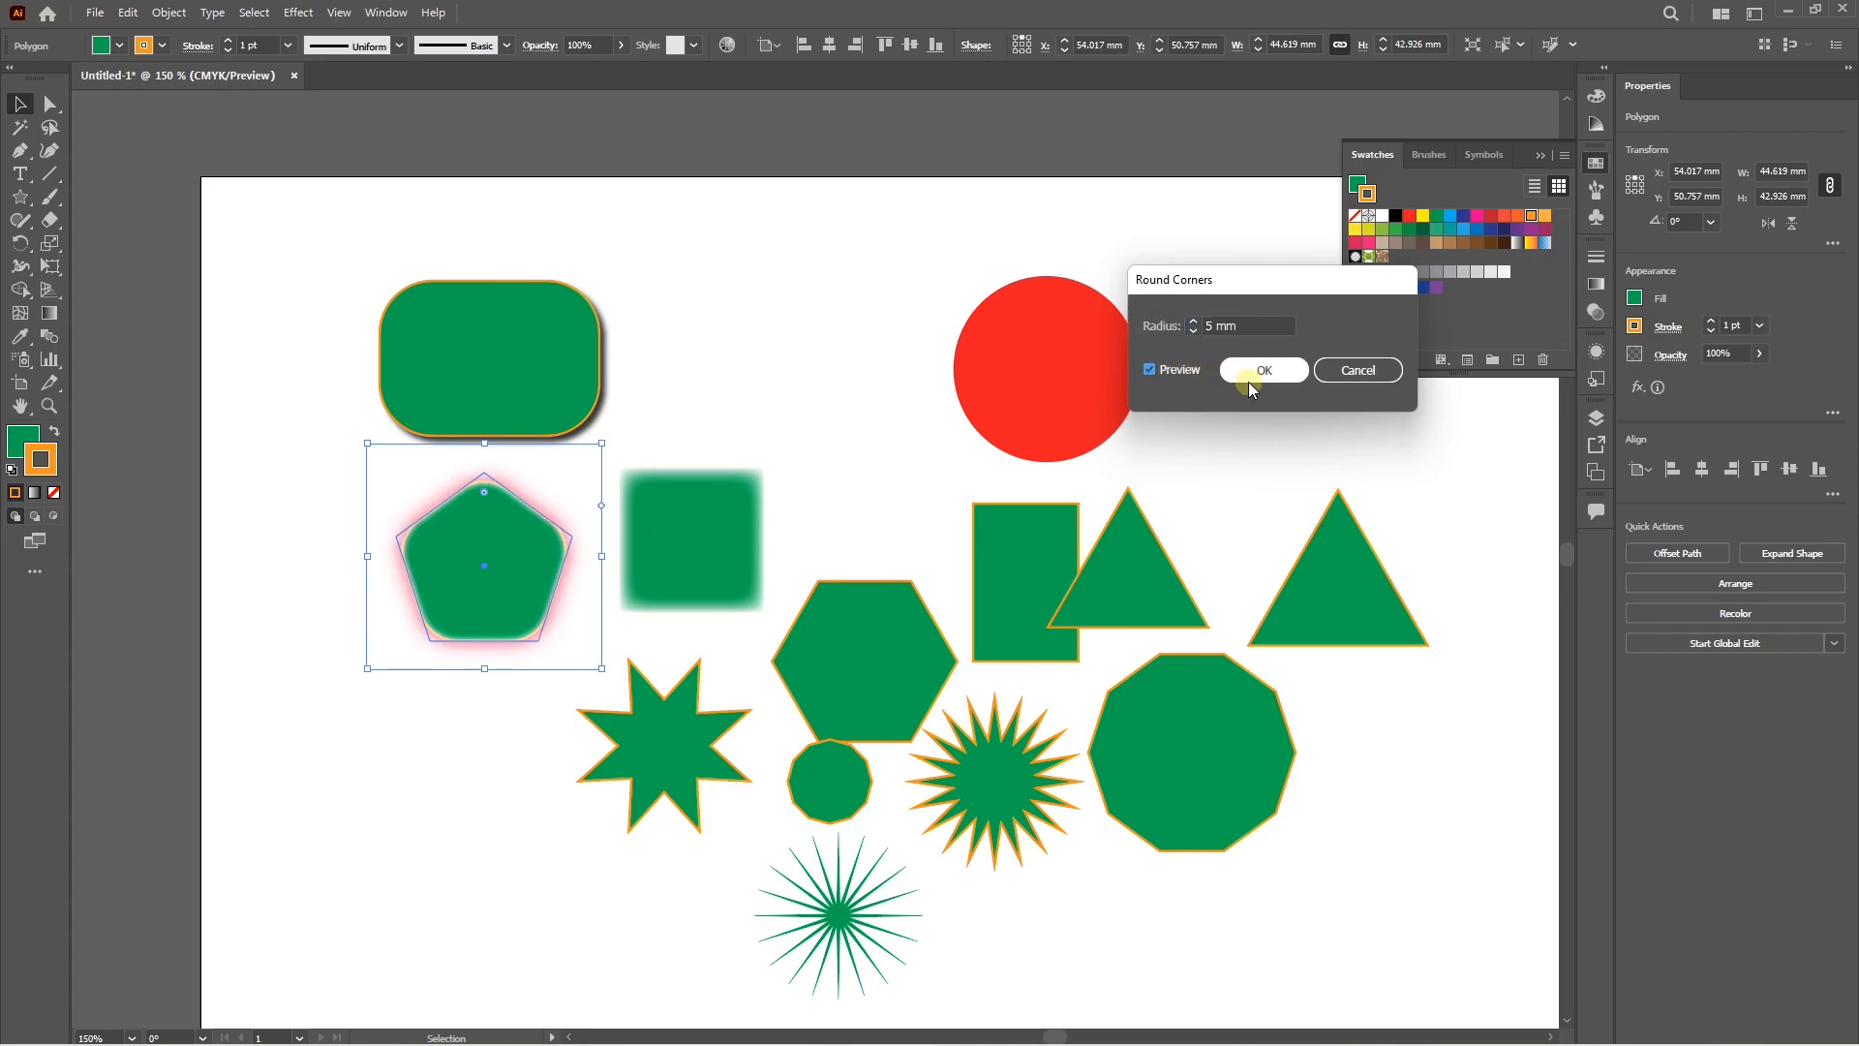
{"action": "left_click", "coordinate": [1249, 382]}
{"action": "left_click", "coordinate": [593, 538]}
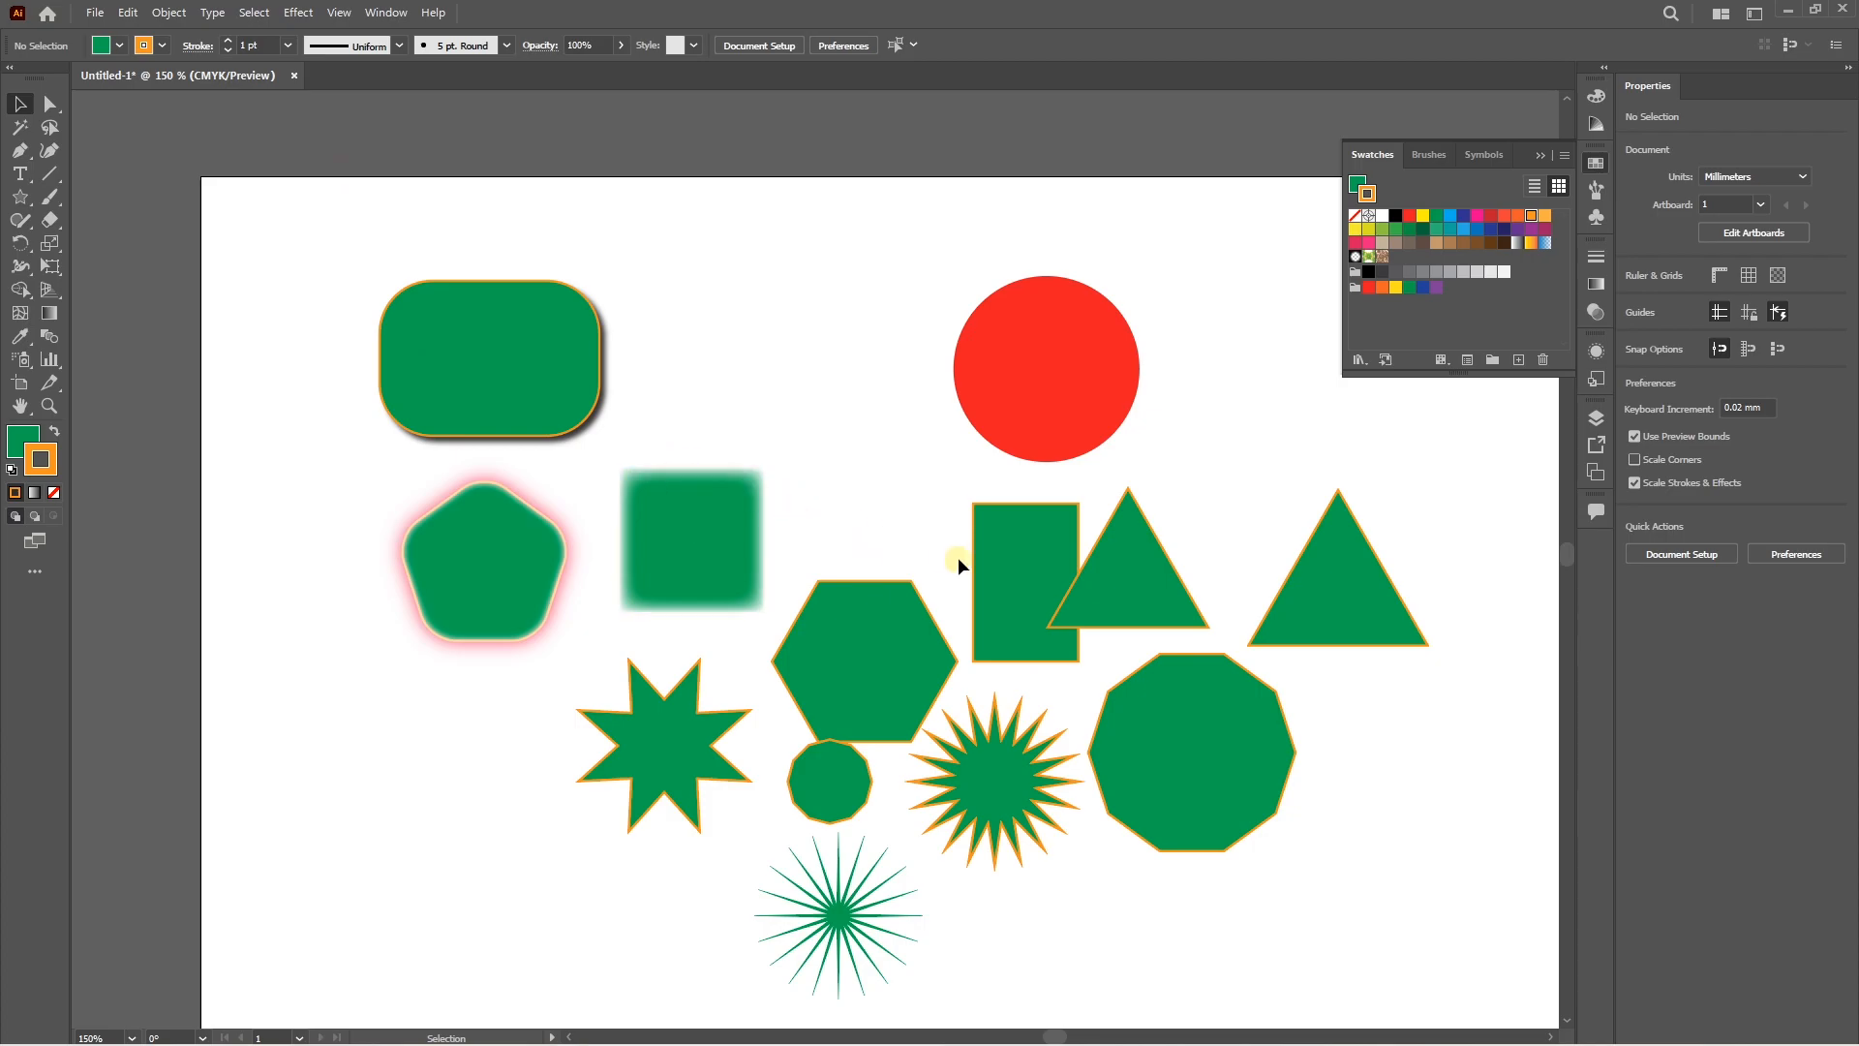
Move the 20 × 30 mm rectangle to the left of the red circle and round its corners to about 3.4 mm.
{"action": "left_click_drag", "start_coordinate": [1012, 557], "coordinate": [812, 335]}
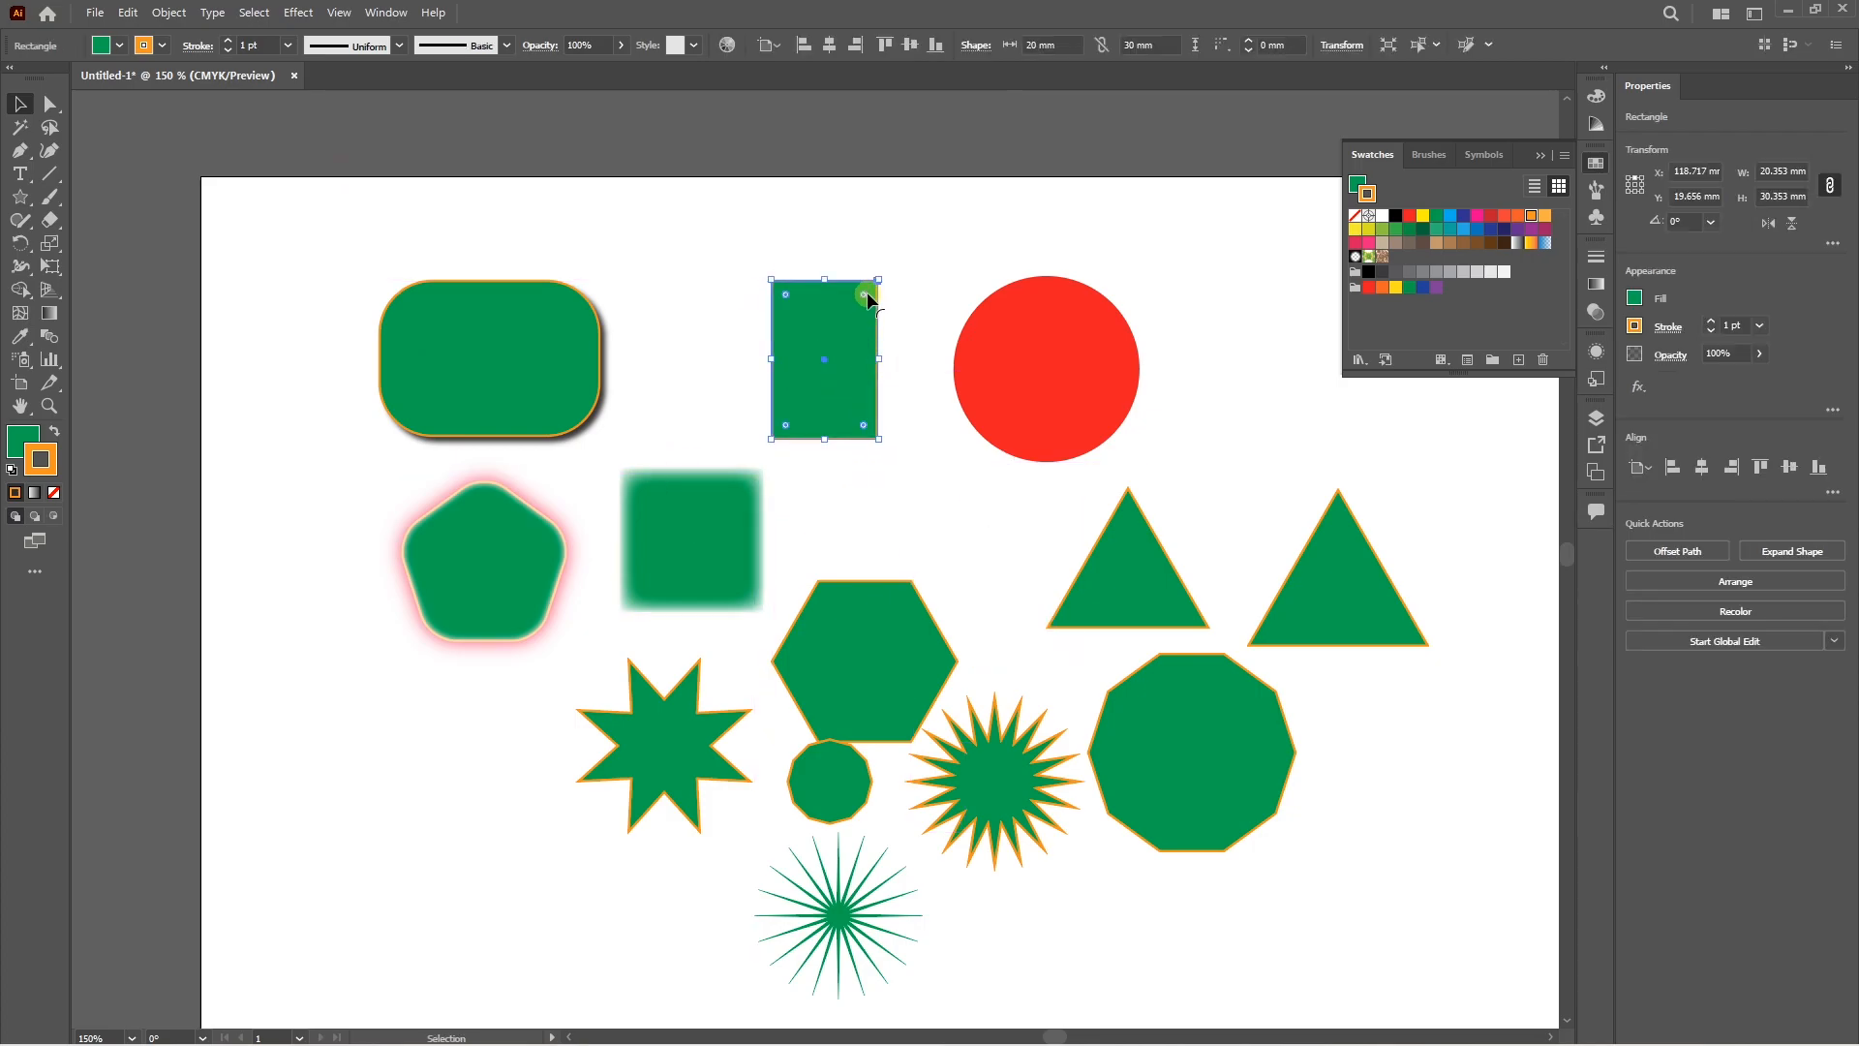
{"action": "scroll", "coordinate": [866, 286], "scroll_direction": "up", "scroll_amount": 4}
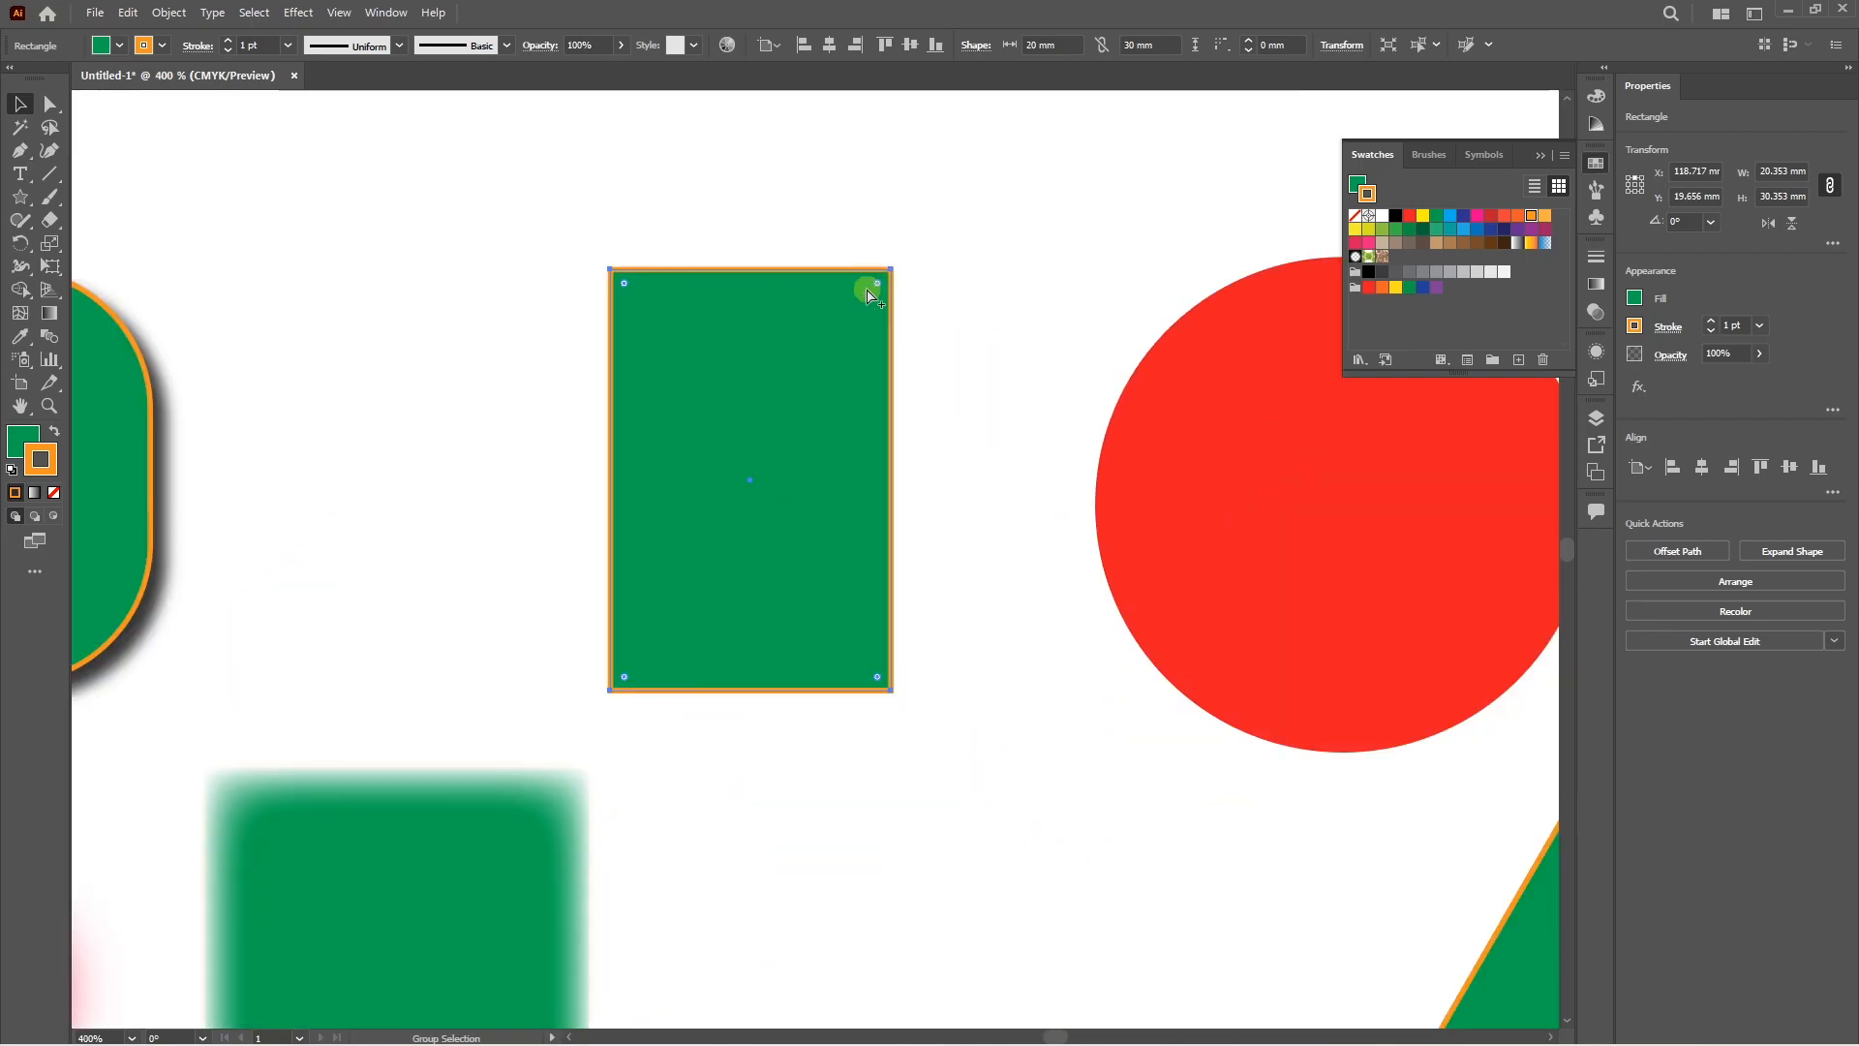
{"action": "left_click_drag", "start_coordinate": [885, 267], "coordinate": [814, 341]}
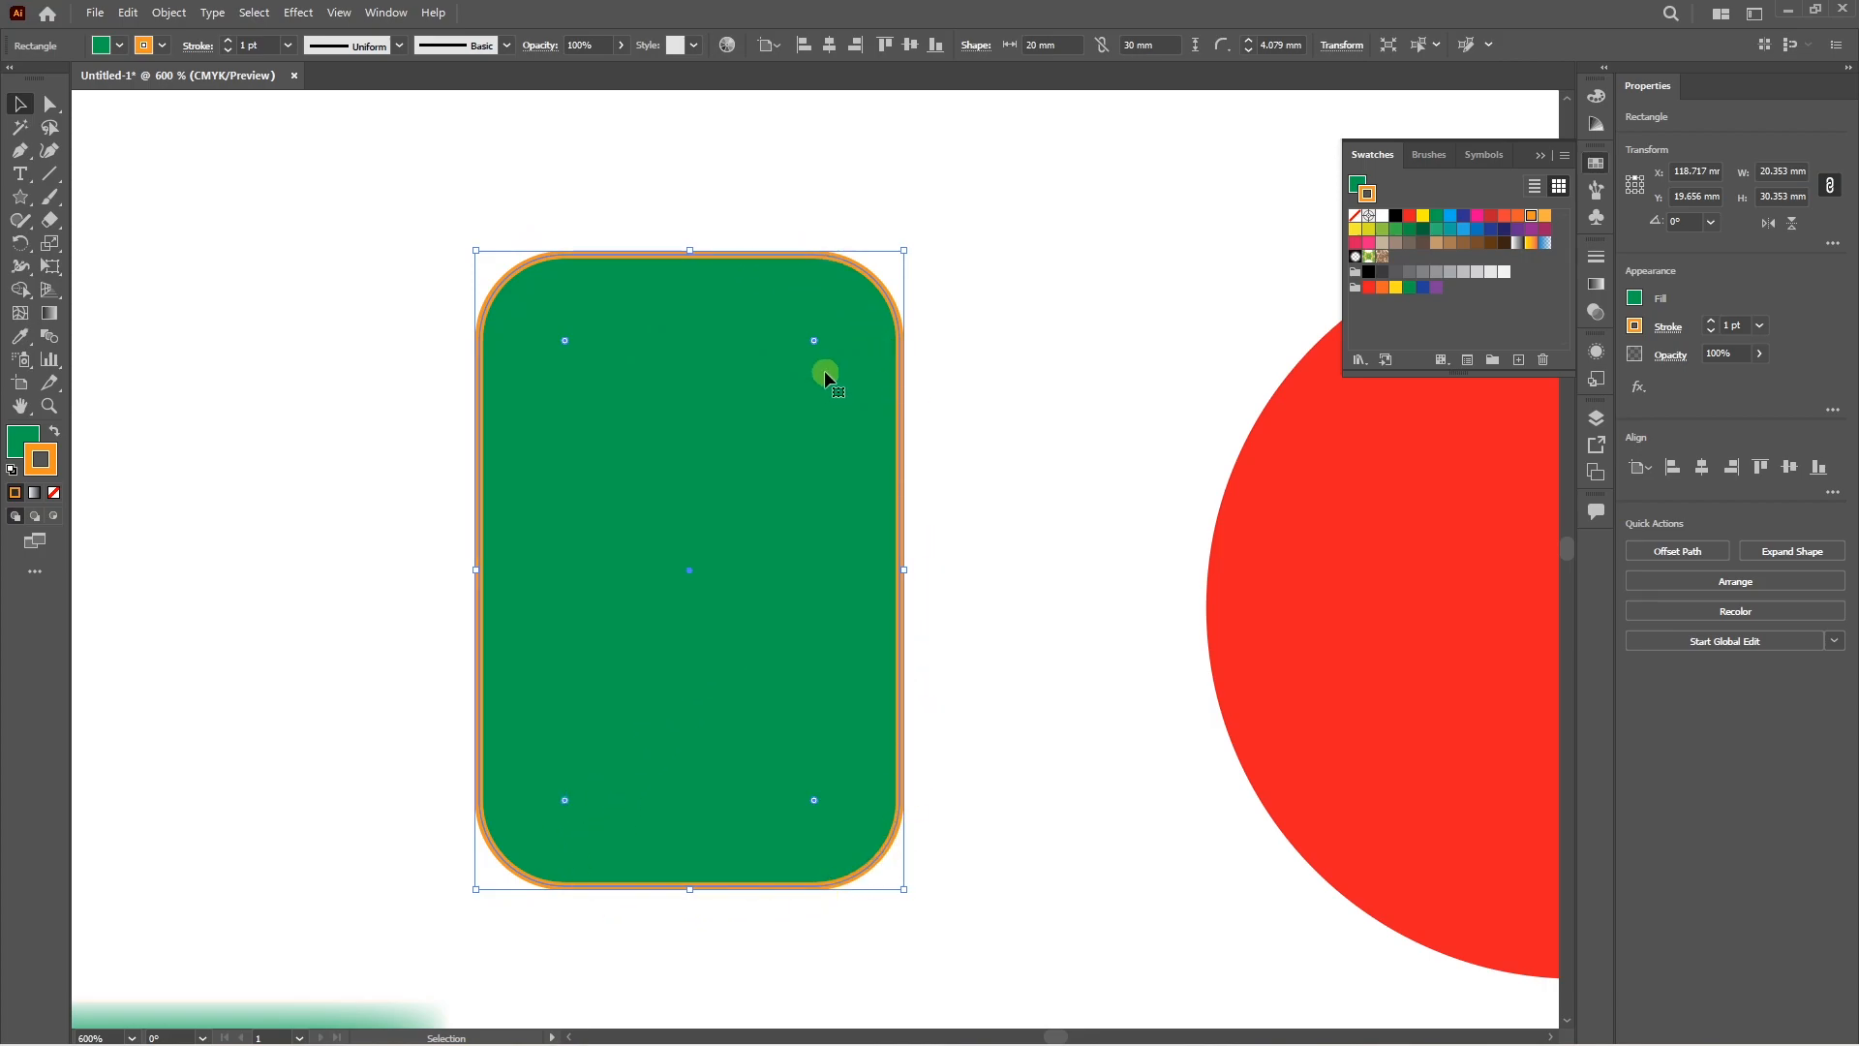
{"action": "mouse_move", "coordinate": [816, 341]}
{"action": "left_mouse_down"}
{"action": "mouse_move", "coordinate": [844, 304]}
{"action": "mouse_move", "coordinate": [828, 325]}
{"action": "left_mouse_up"}
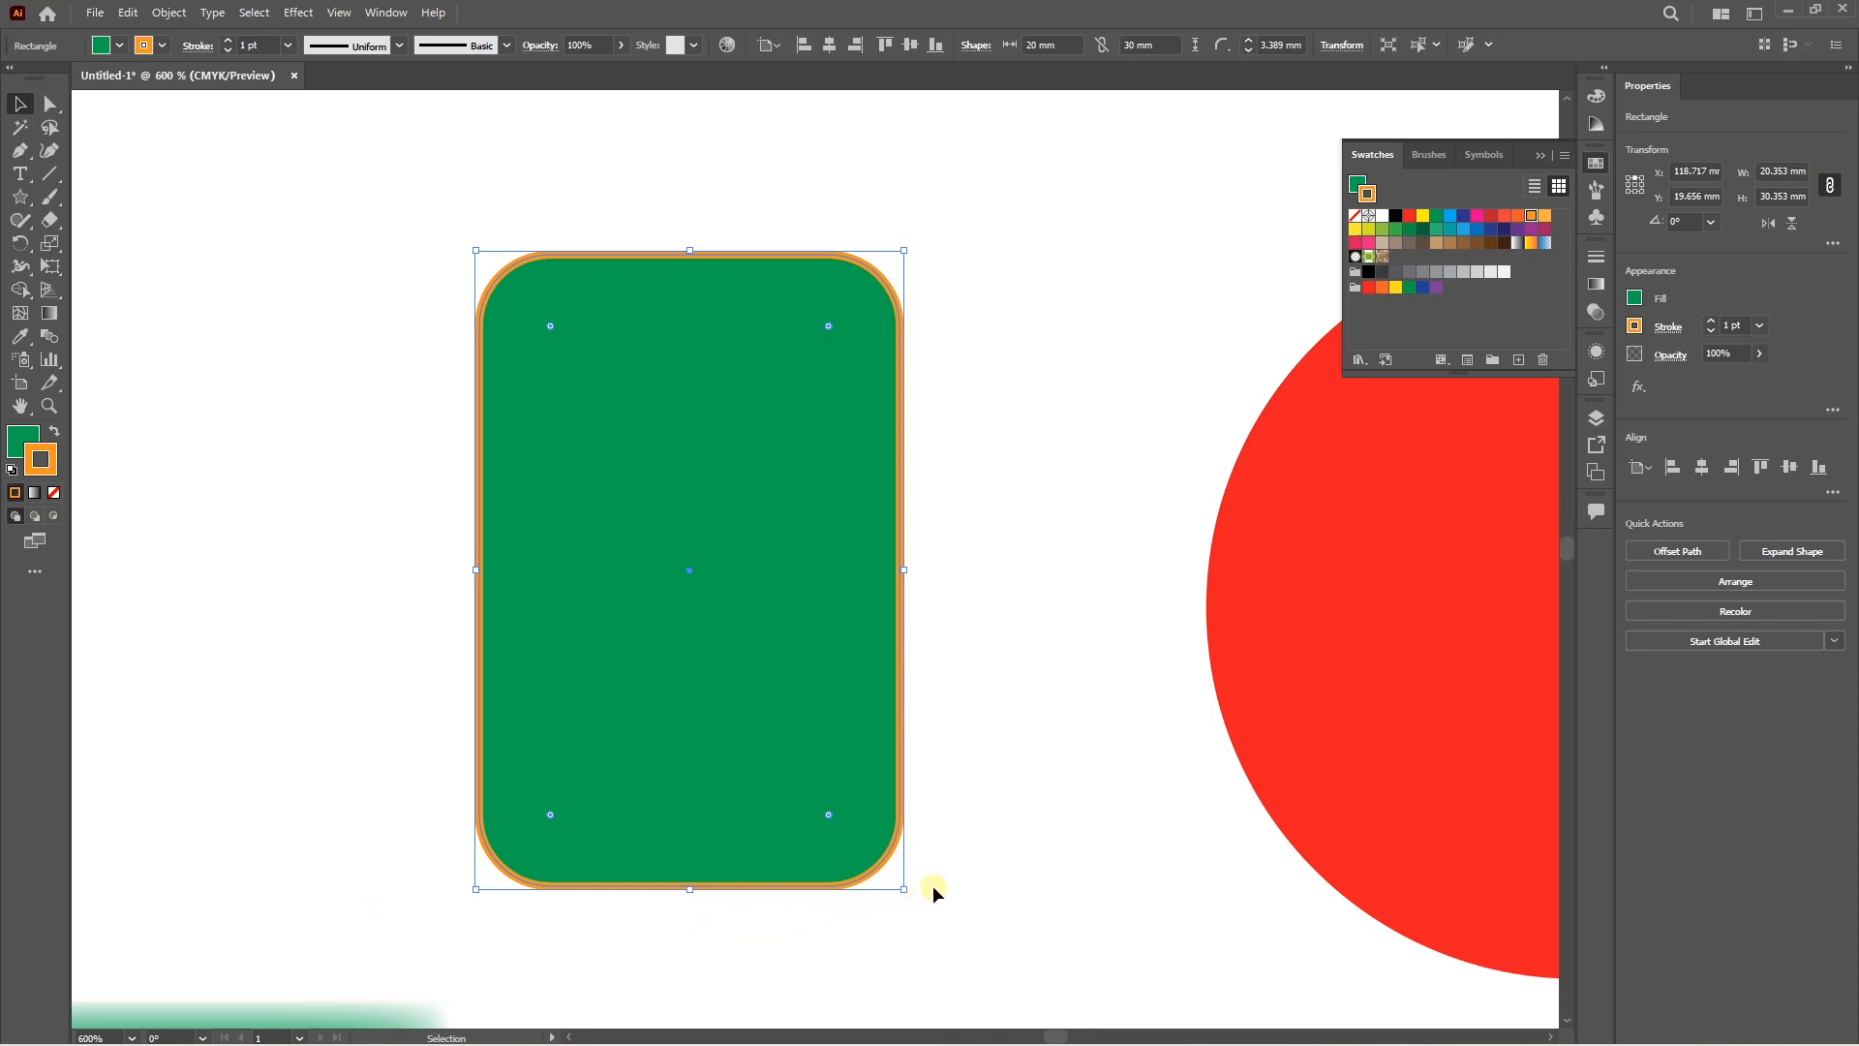
Stretch the rounded rectangle beside the red circle to about 37 × 34 mm, keeping its corner radius.
{"action": "left_click_drag", "start_coordinate": [903, 253], "coordinate": [1010, 200]}
{"action": "left_click_drag", "start_coordinate": [476, 201], "coordinate": [412, 156]}
{"action": "left_click_drag", "start_coordinate": [1011, 523], "coordinate": [1071, 523]}
{"action": "left_click_drag", "start_coordinate": [411, 522], "coordinate": [282, 523]}
{"action": "key", "text": "ctrl+minus"}
{"action": "key", "text": "ctrl+minus"}
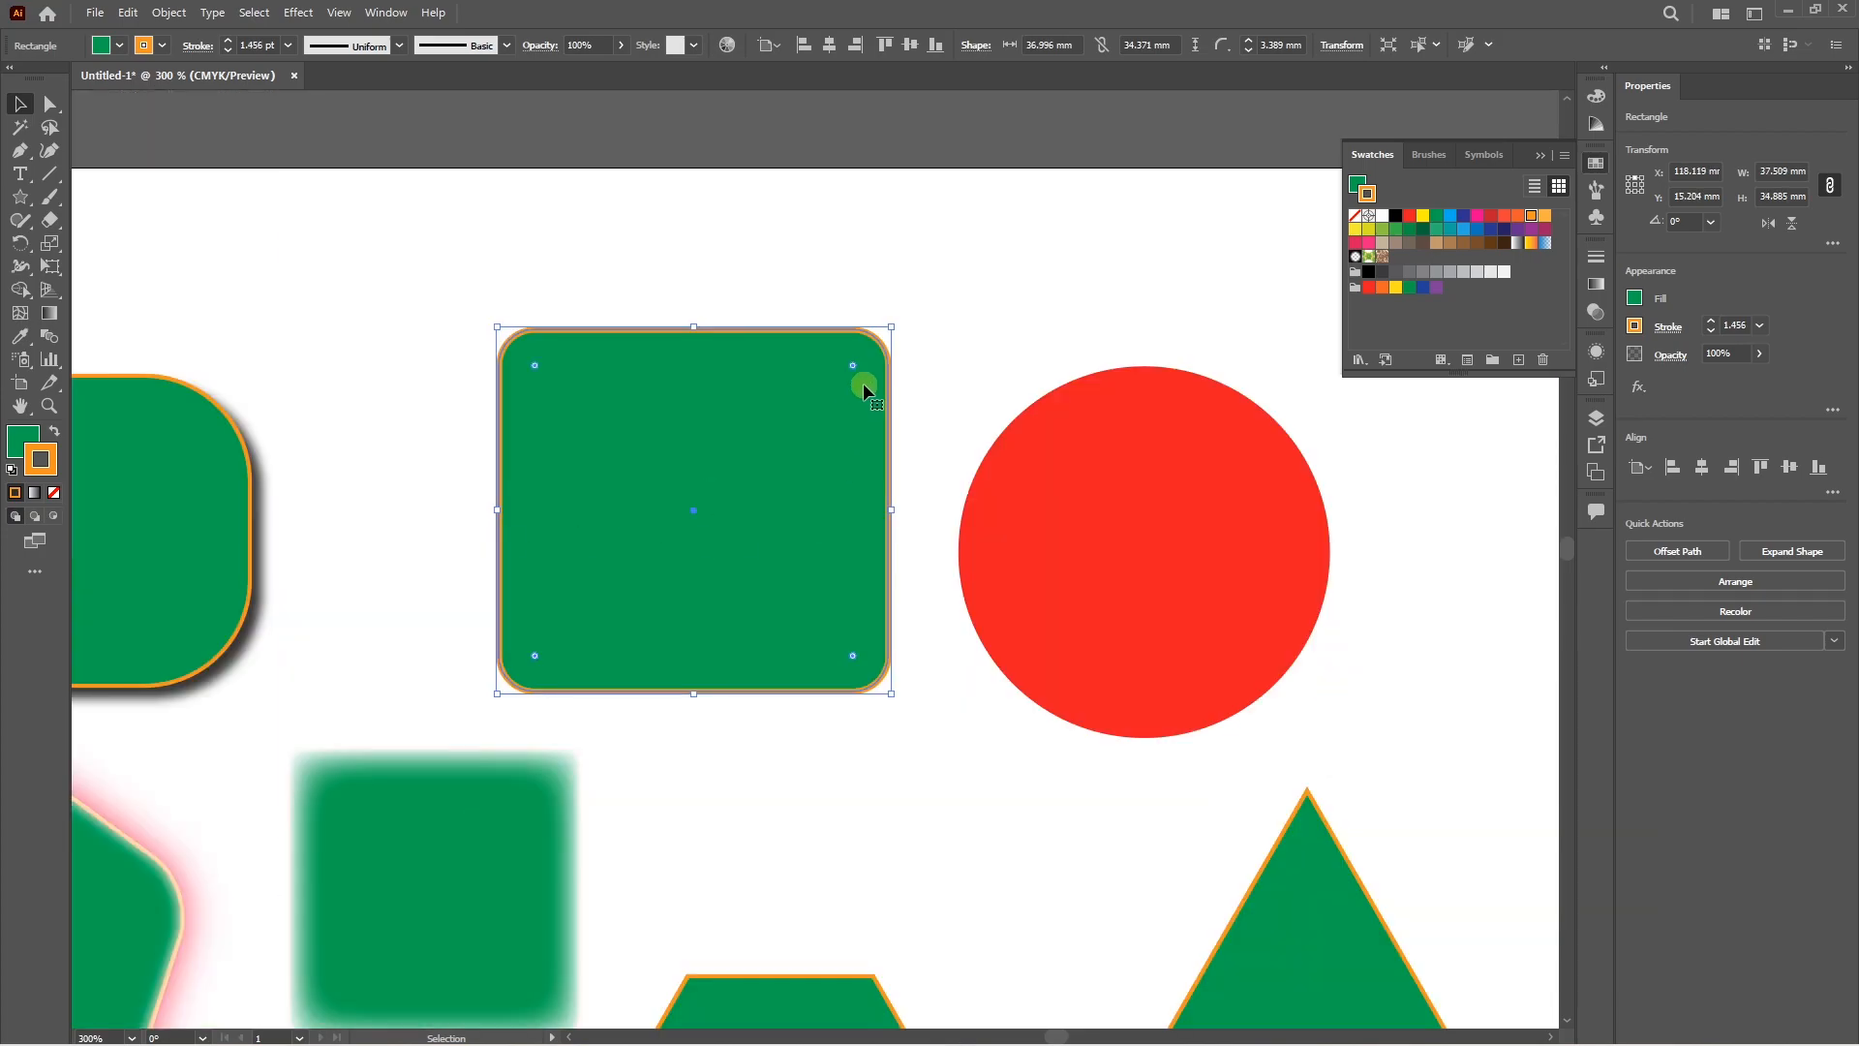
Resize and reposition the rectangle to about 45 × 42 mm between the shadowed rectangle and the red circle.
{"action": "left_click_drag", "start_coordinate": [889, 330], "coordinate": [992, 256]}
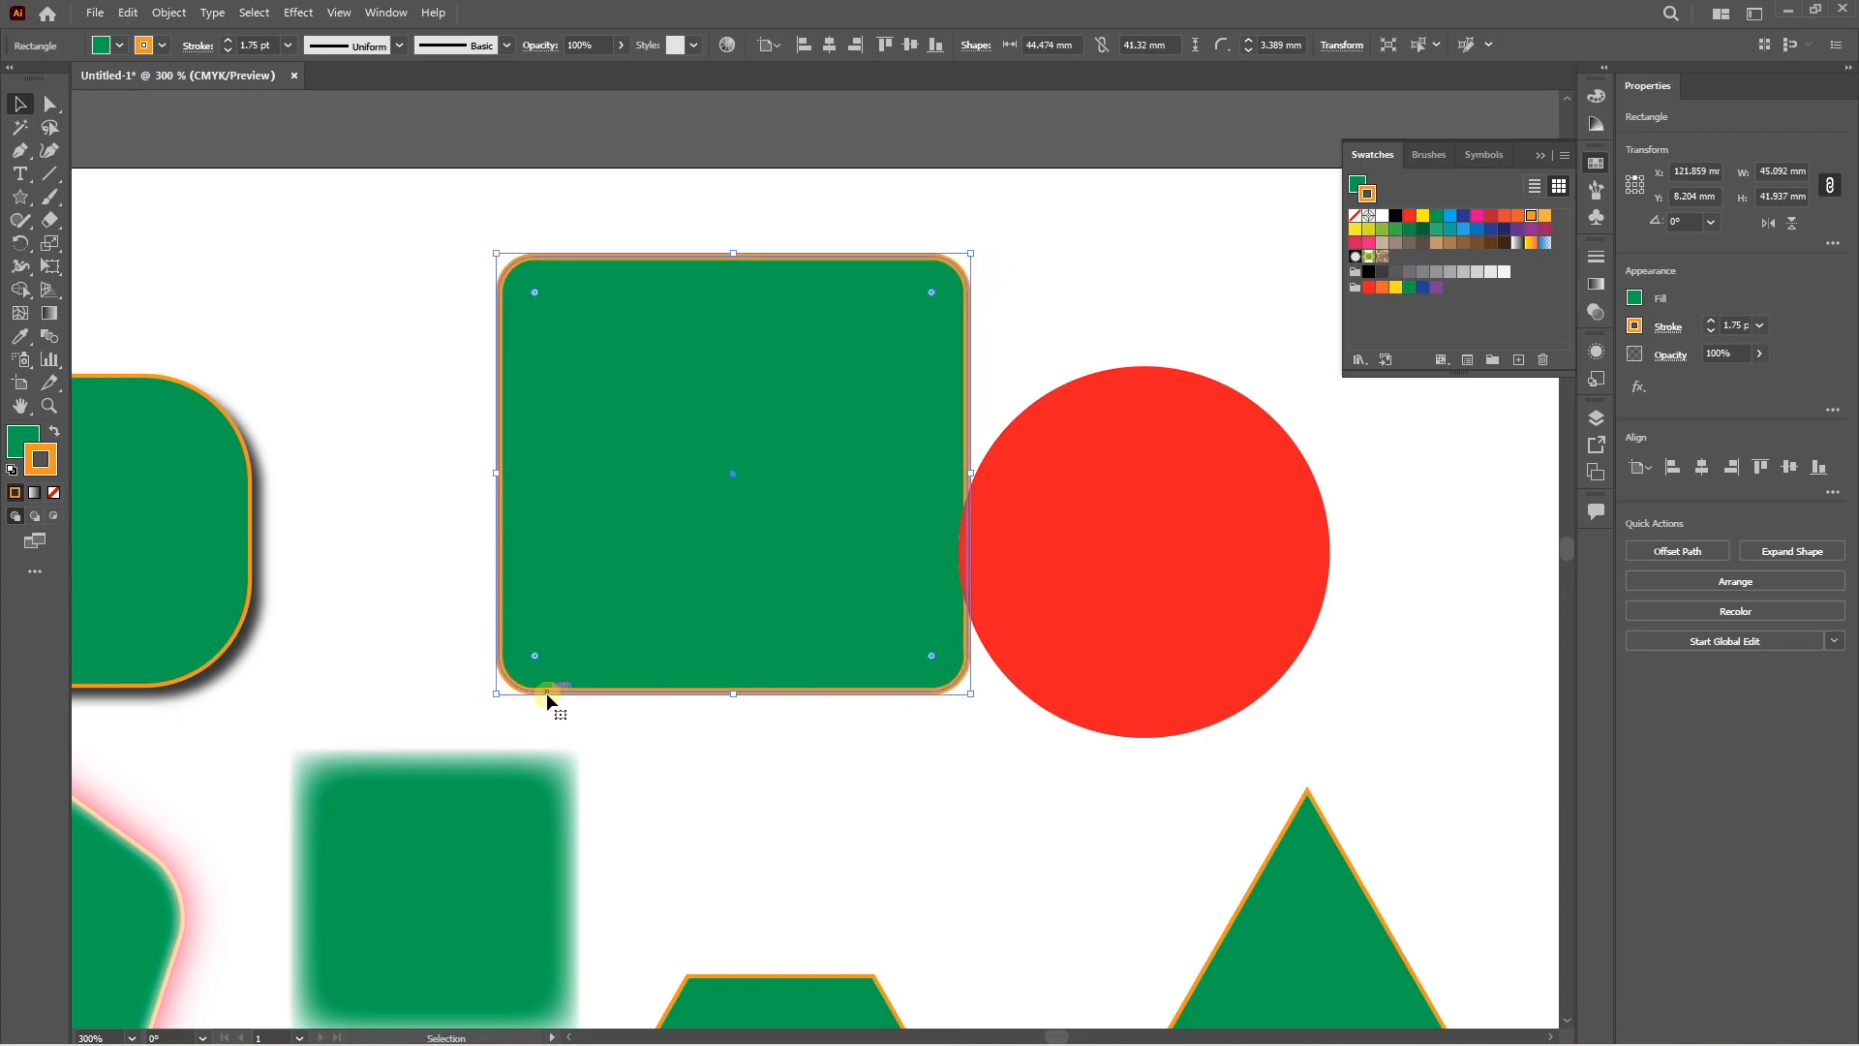
{"action": "mouse_move", "coordinate": [971, 253]}
{"action": "left_mouse_down"}
{"action": "mouse_move", "coordinate": [1004, 222]}
{"action": "mouse_move", "coordinate": [749, 465]}
{"action": "mouse_move", "coordinate": [812, 400]}
{"action": "left_mouse_up"}
{"action": "left_click", "coordinate": [626, 581]}
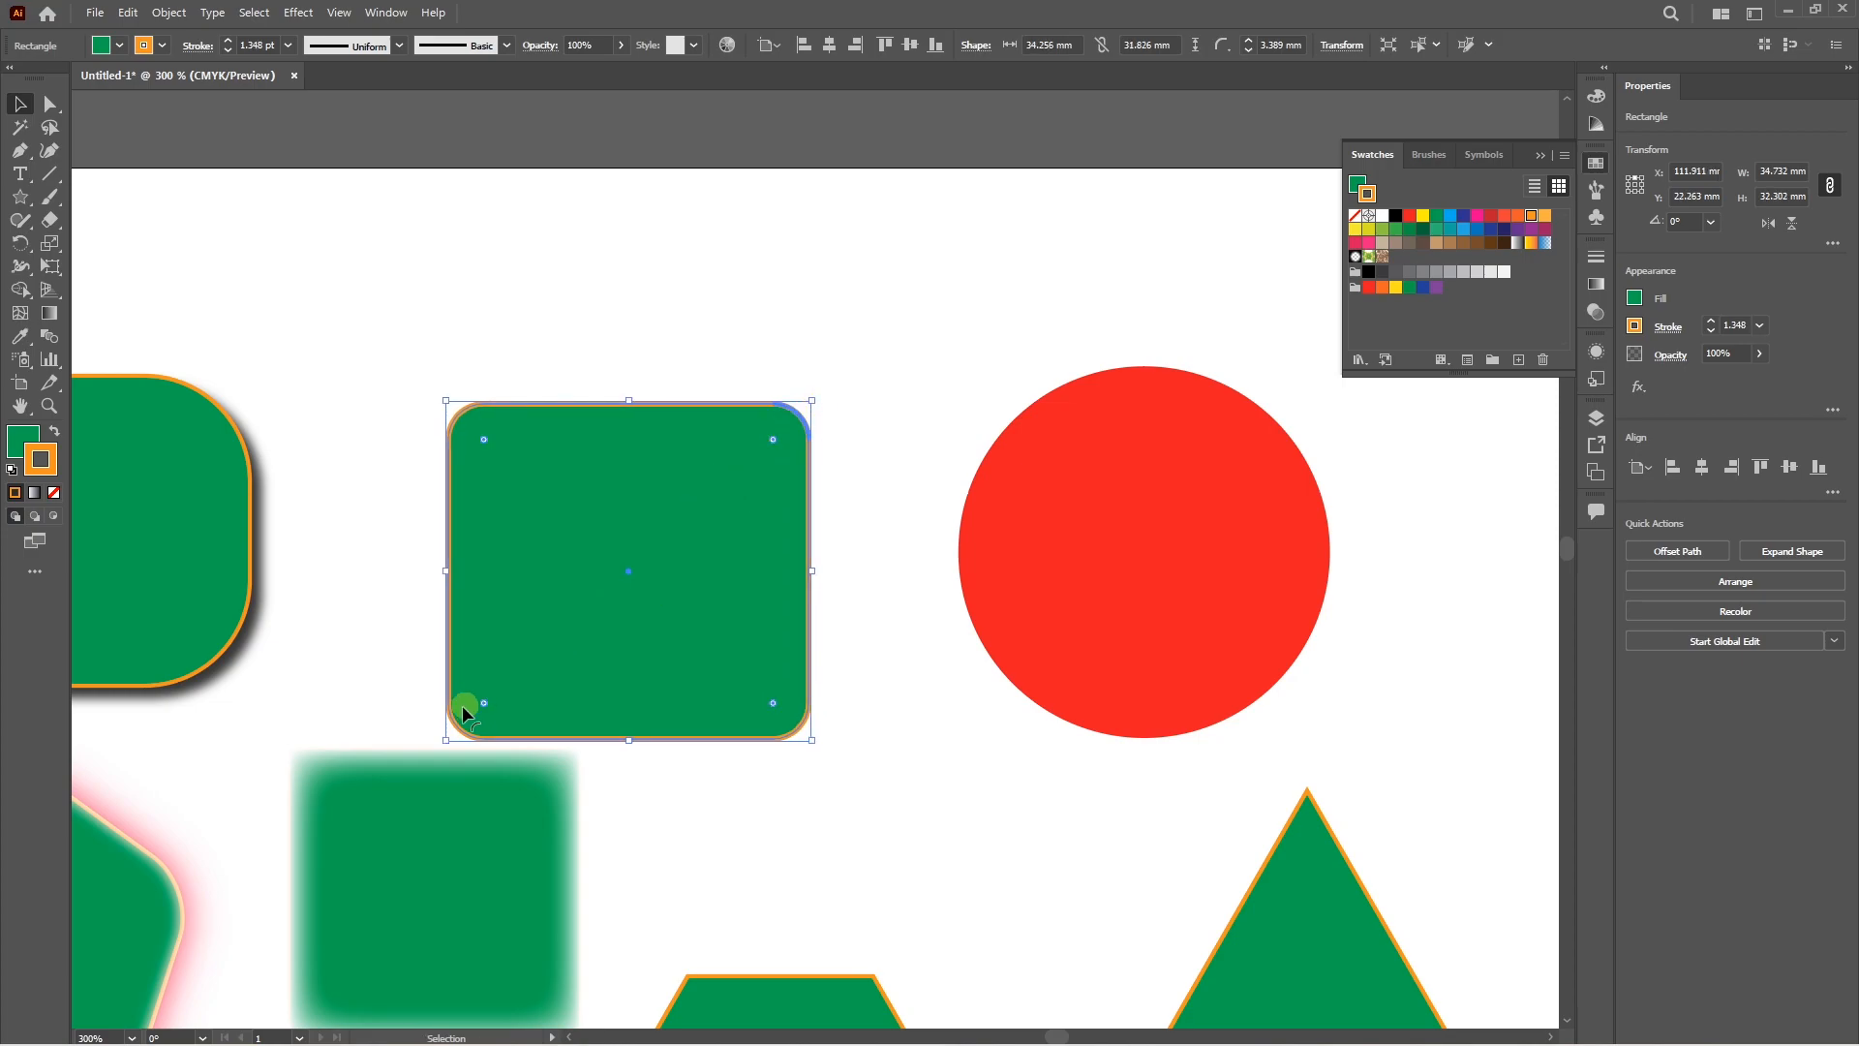
{"action": "left_click_drag", "start_coordinate": [812, 400], "coordinate": [878, 338]}
{"action": "left_click_drag", "start_coordinate": [444, 338], "coordinate": [400, 296]}
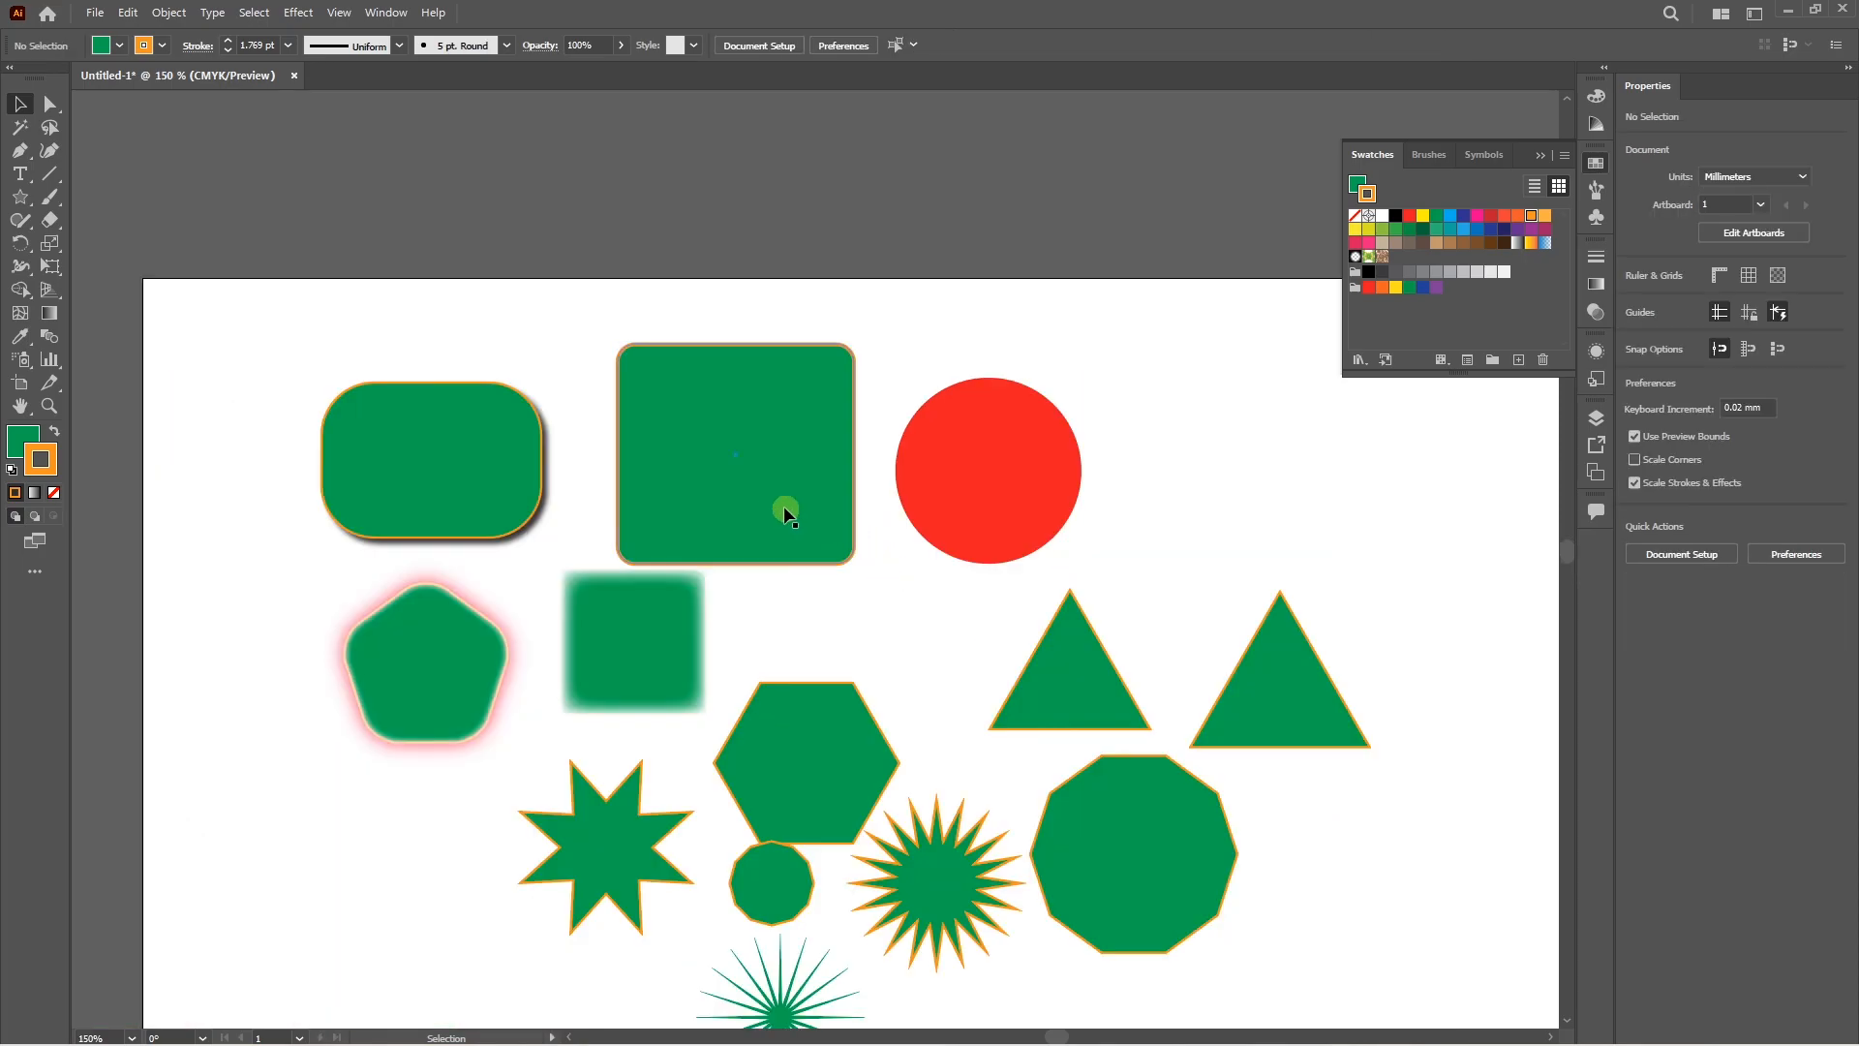
Apply a Scribble effect to the large rounded rectangle with a 204° angle, -4.31 mm path overlap and 3.53 mm overlap variation.
{"action": "left_click", "coordinate": [771, 501]}
{"action": "left_click", "coordinate": [298, 13]}
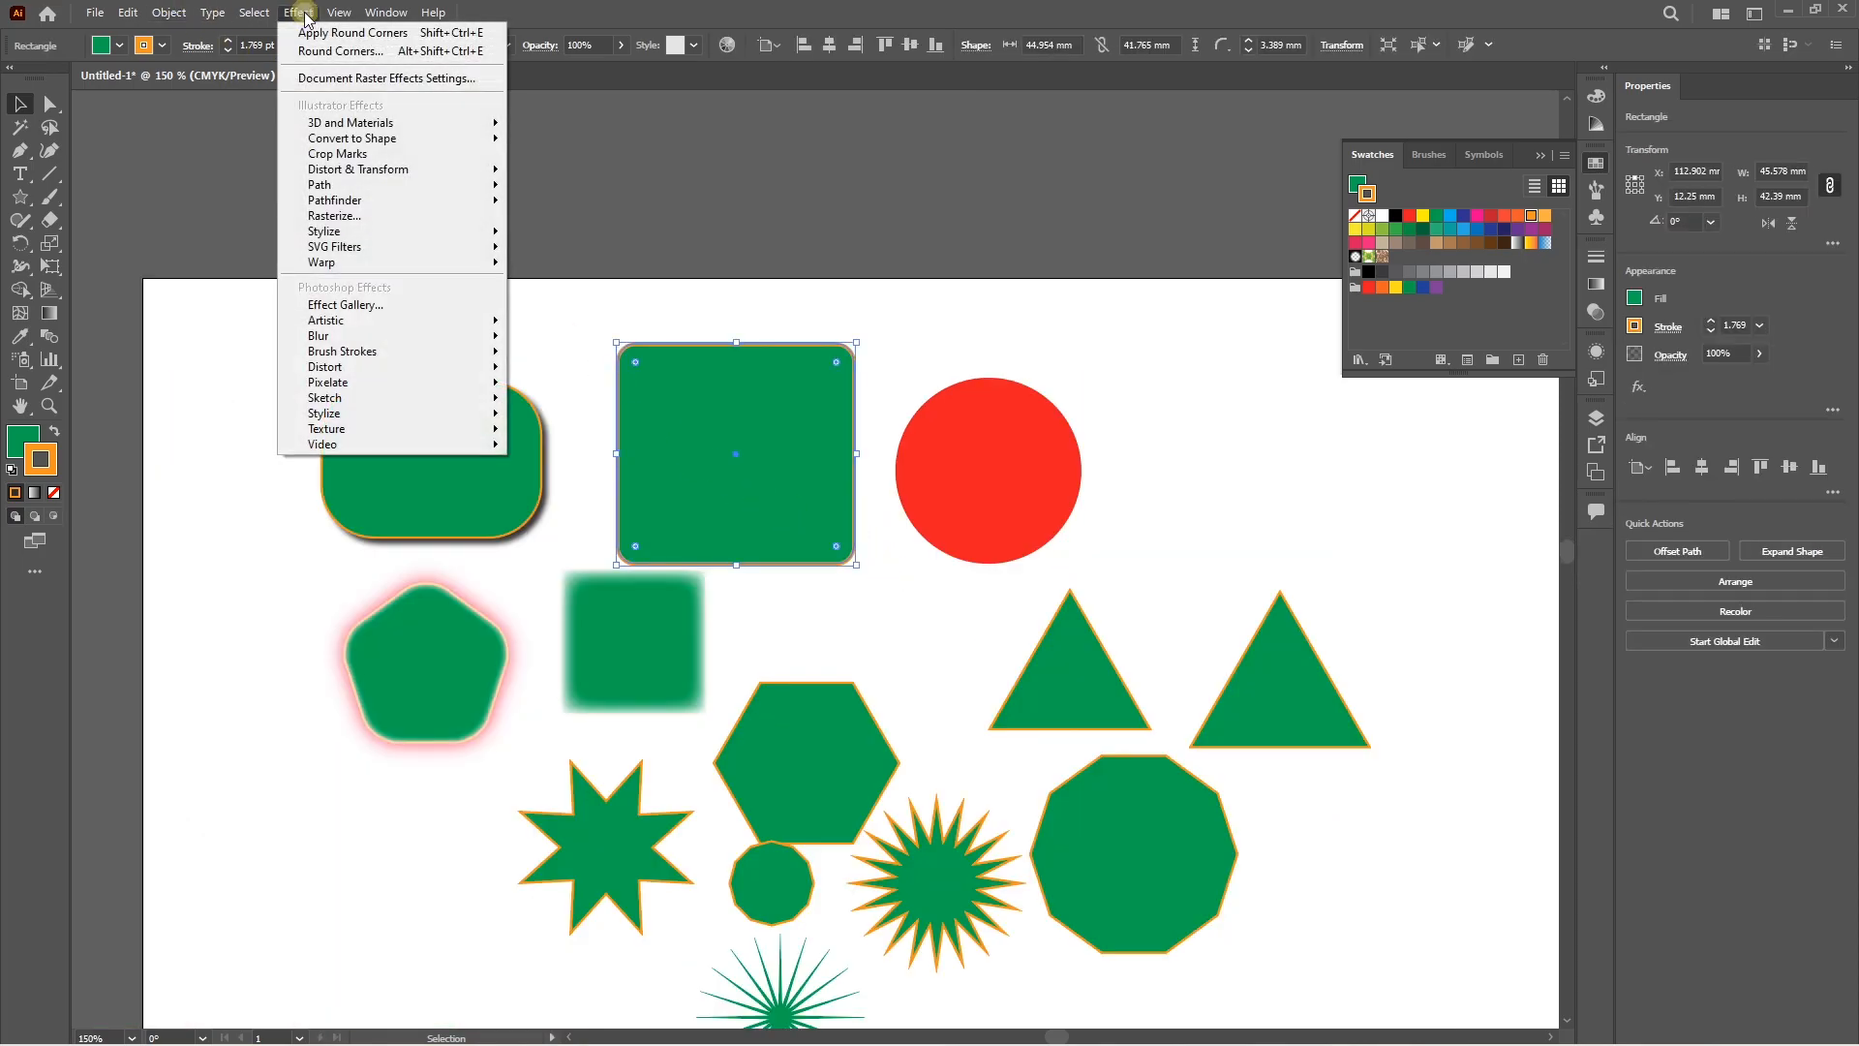
{"action": "mouse_move", "coordinate": [407, 230]}
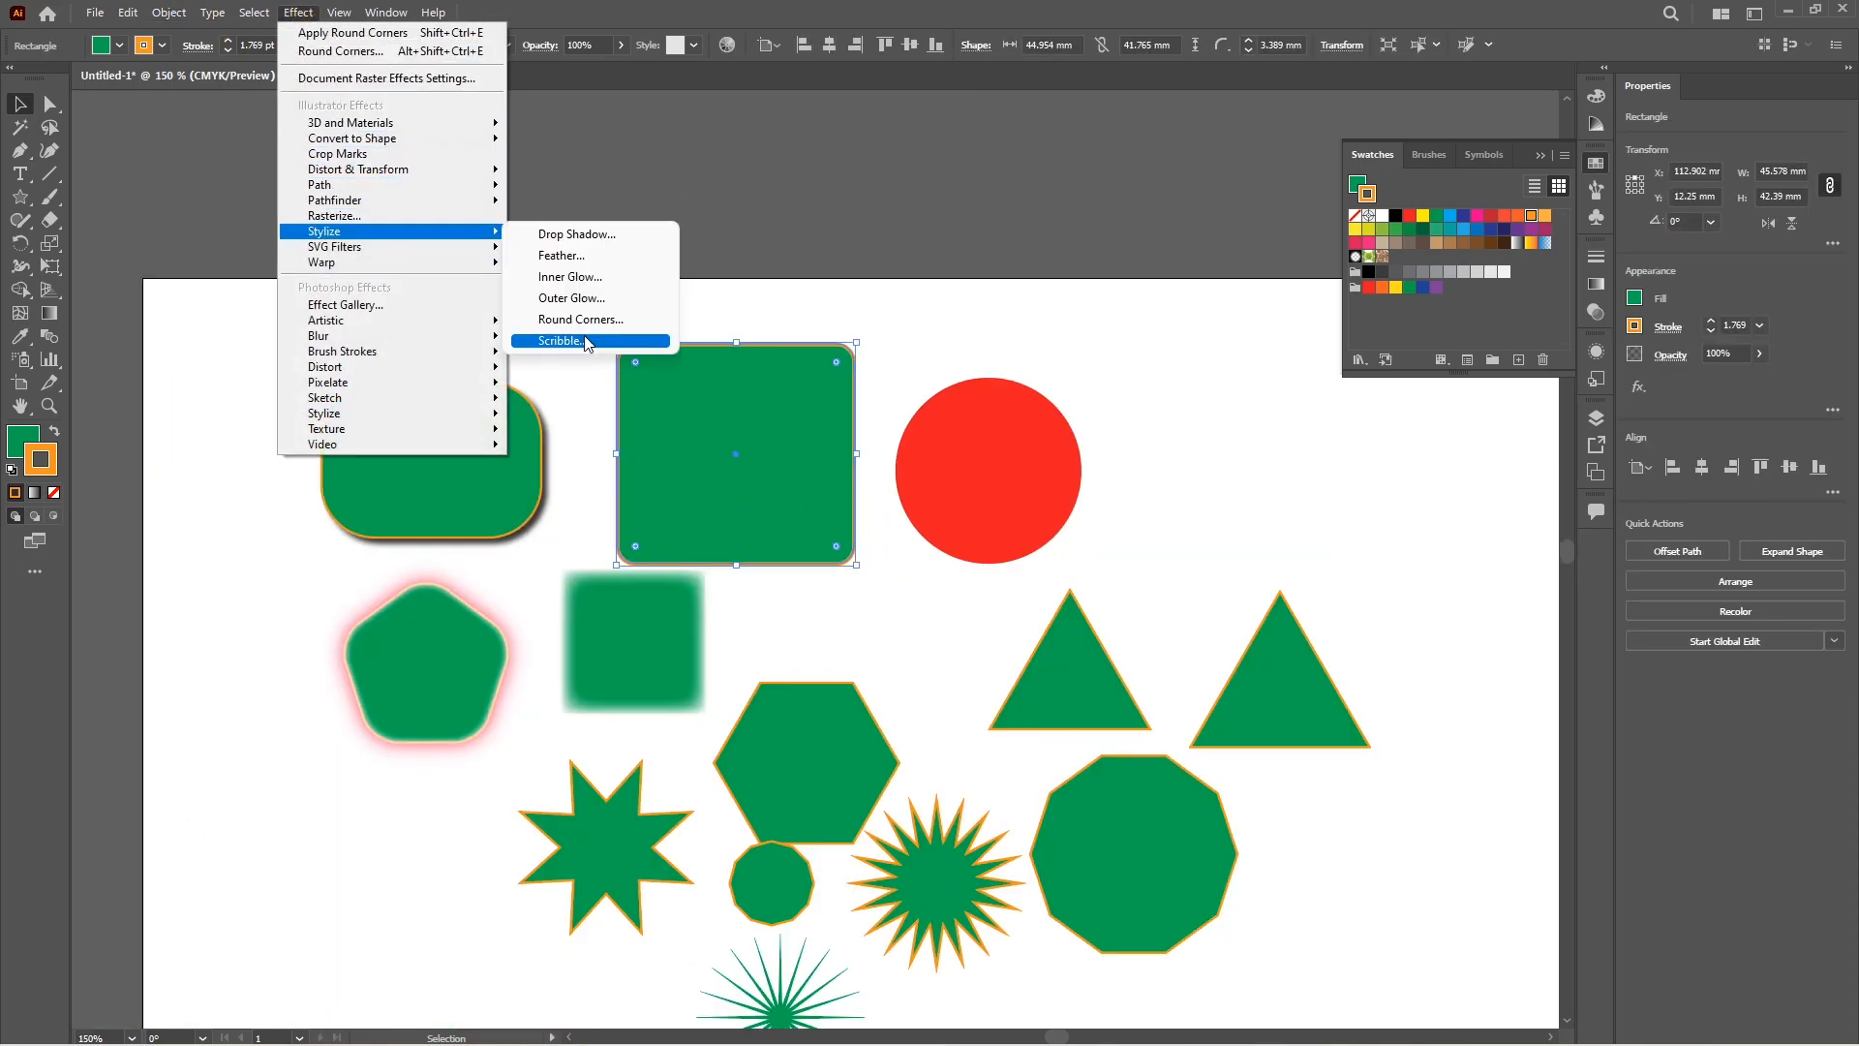
{"action": "left_click", "coordinate": [590, 341]}
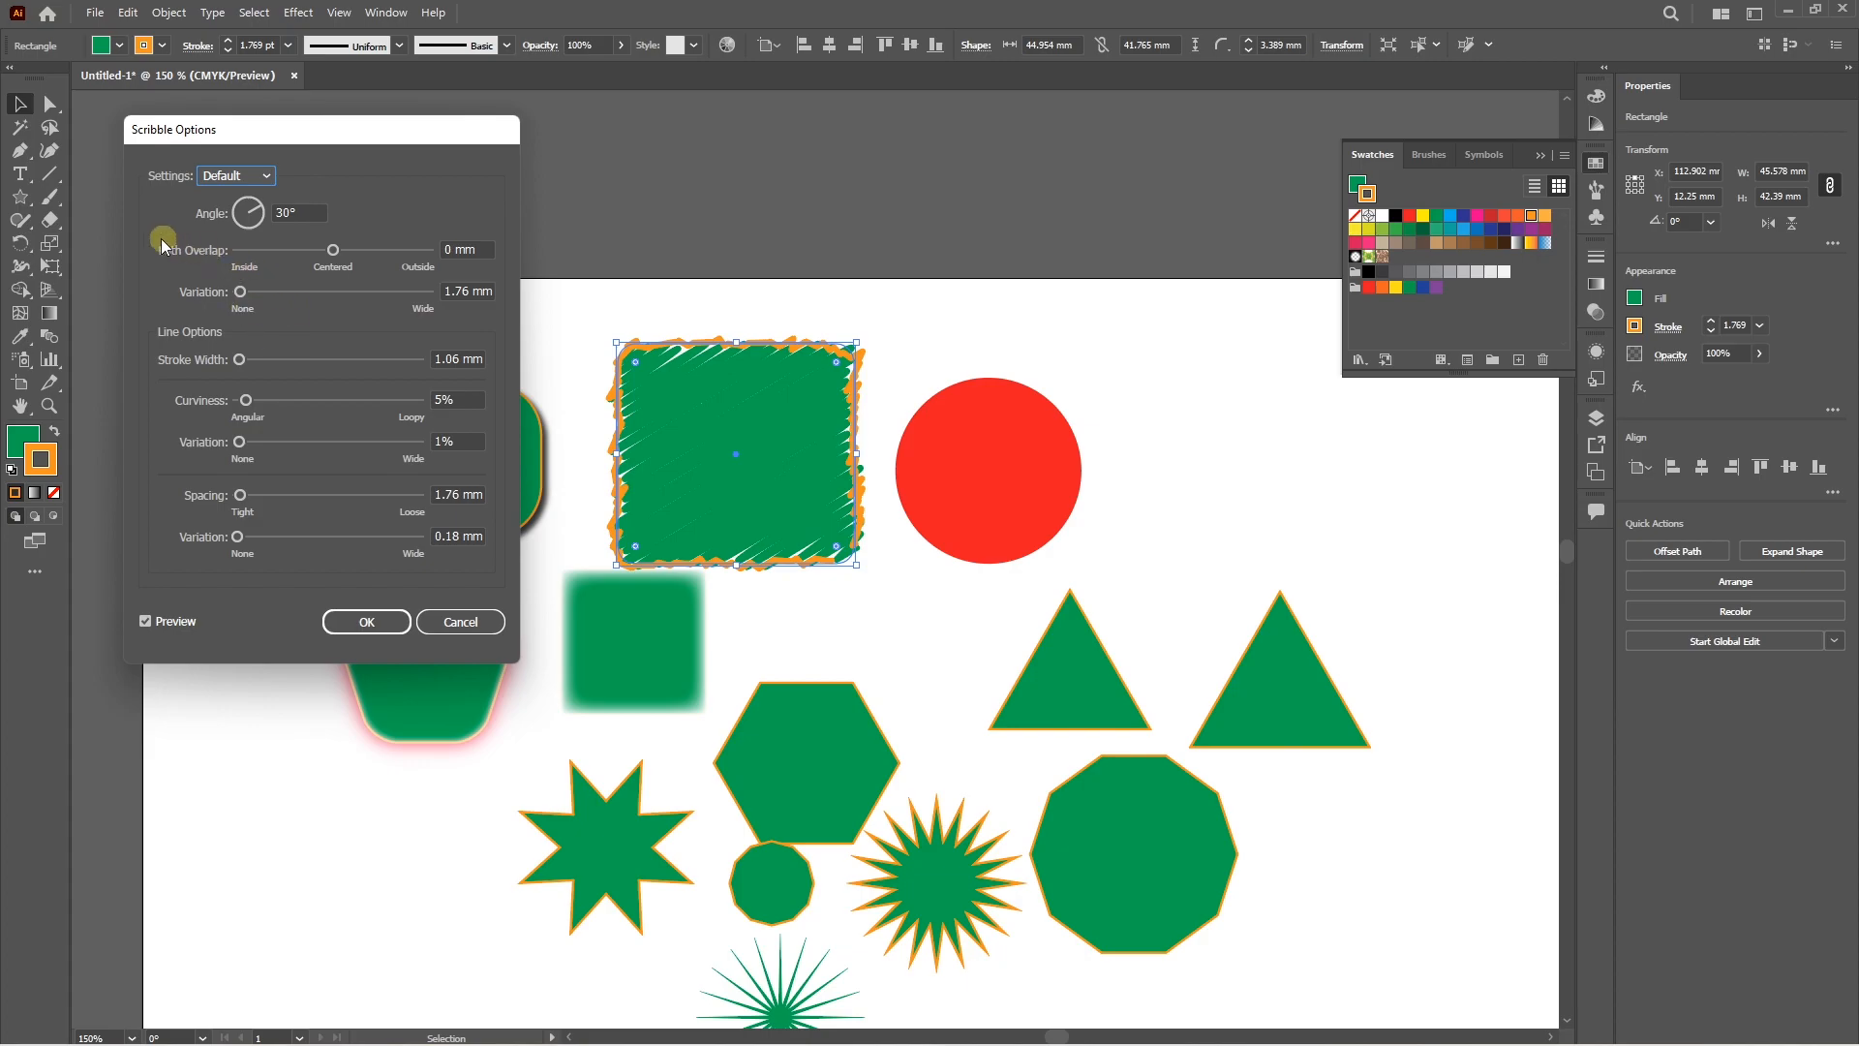
{"action": "mouse_move", "coordinate": [333, 250]}
{"action": "left_mouse_down"}
{"action": "mouse_move", "coordinate": [294, 264]}
{"action": "mouse_move", "coordinate": [330, 250]}
{"action": "left_mouse_up"}
{"action": "mouse_move", "coordinate": [240, 291]}
{"action": "left_mouse_down"}
{"action": "mouse_move", "coordinate": [261, 288]}
{"action": "mouse_move", "coordinate": [245, 291]}
{"action": "left_mouse_up"}
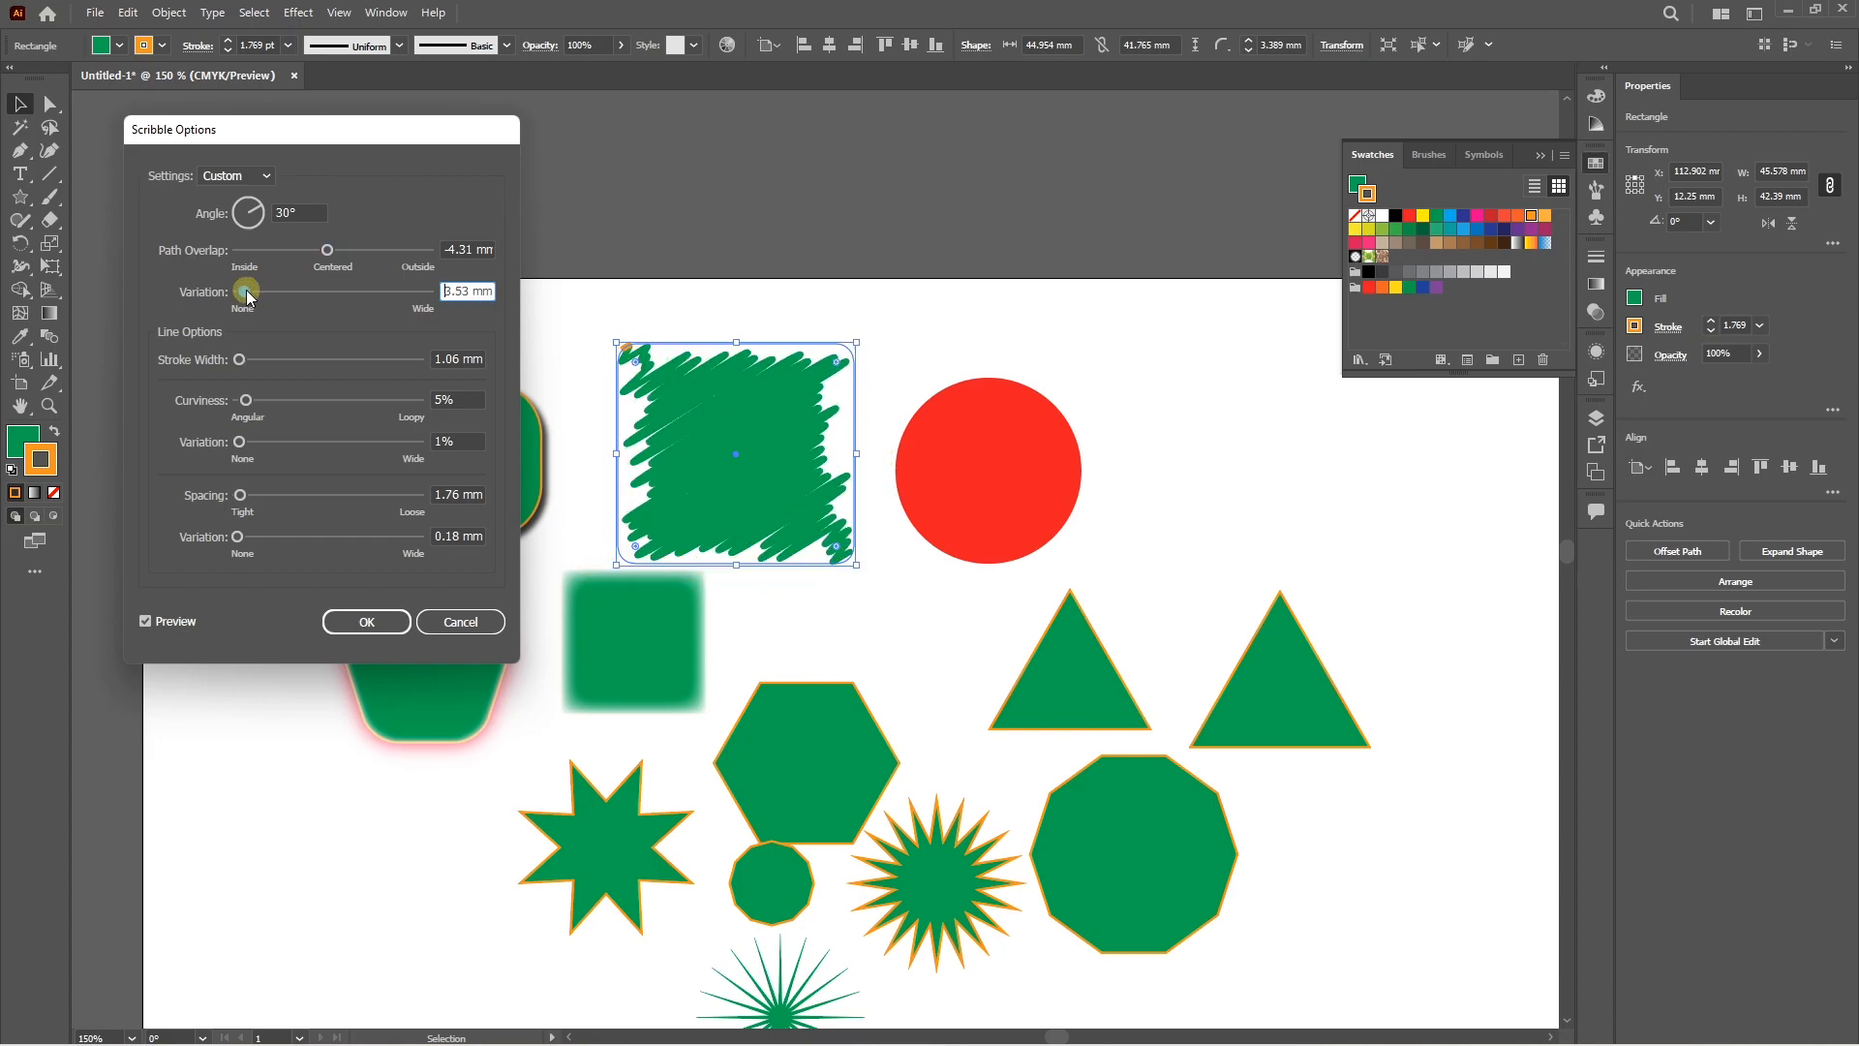
{"action": "left_click", "coordinate": [247, 208]}
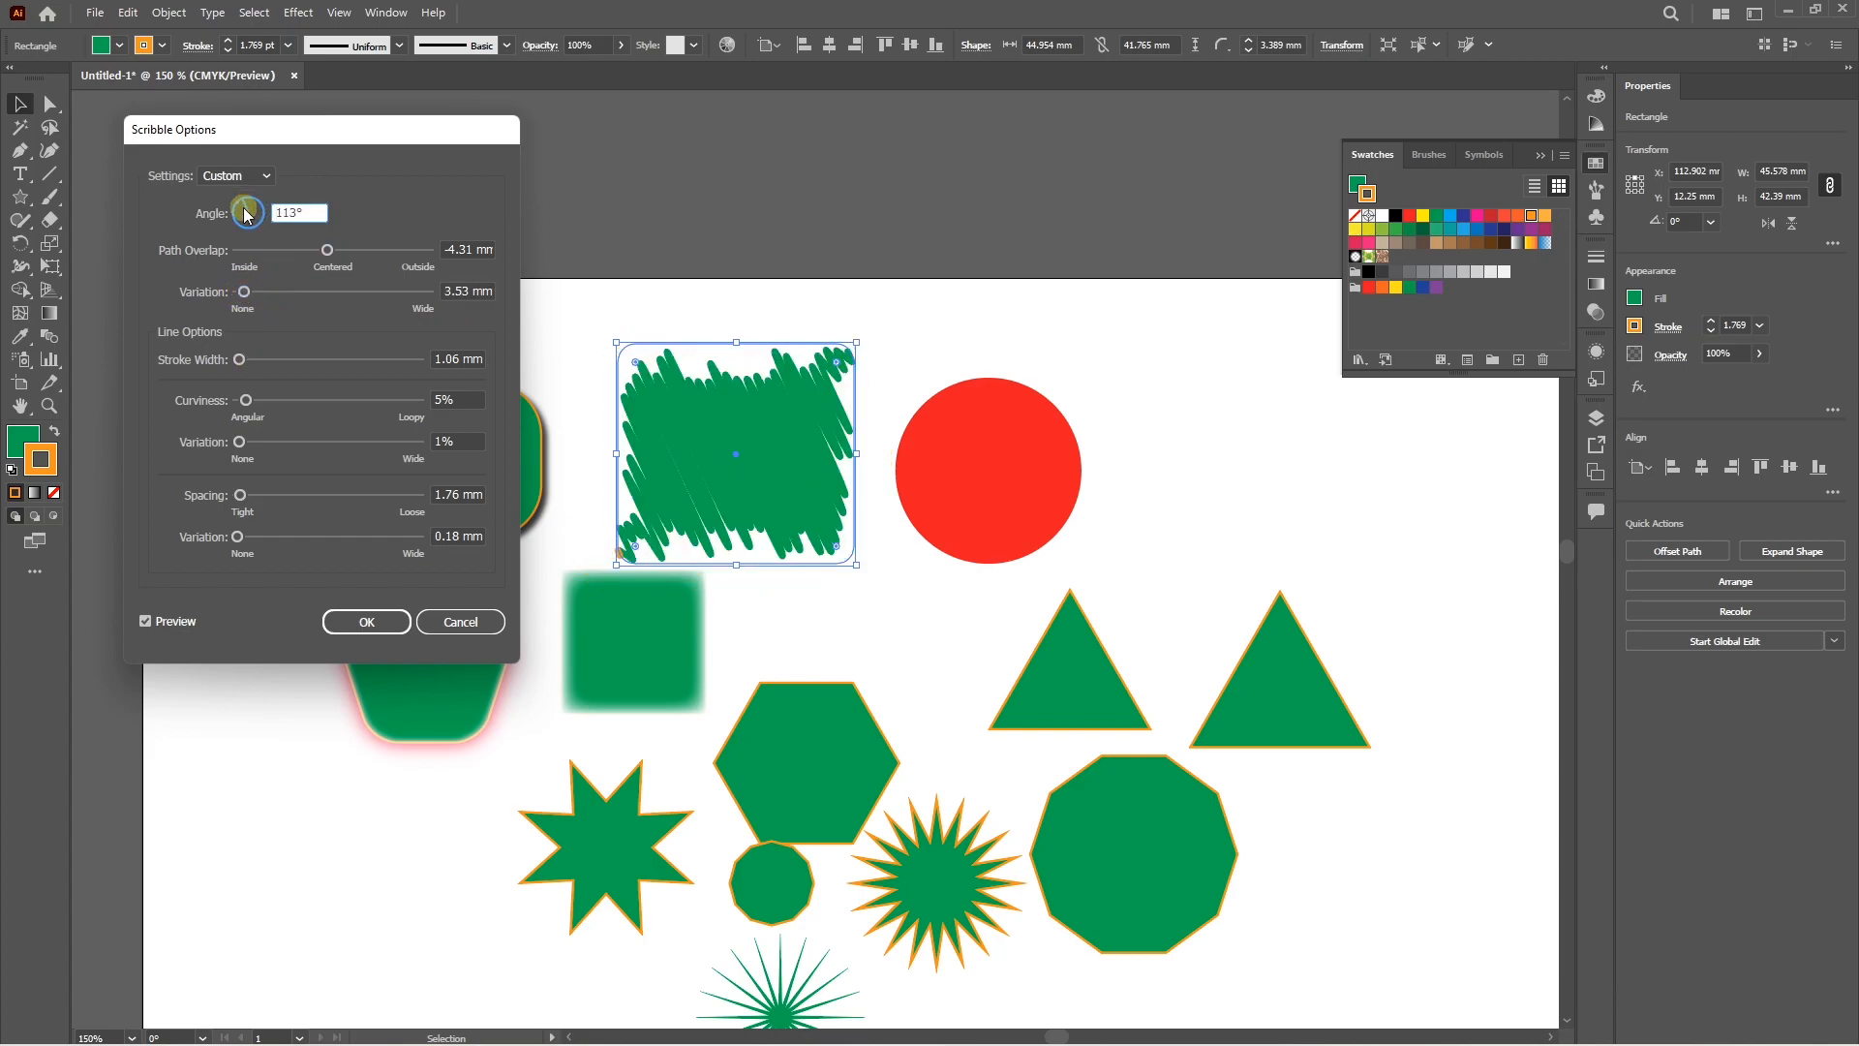
{"action": "left_click_drag", "start_coordinate": [245, 213], "coordinate": [238, 218]}
Set the scribble's stroke width to 0.5 mm, curviness 34% with 0% variation, and spacing 15.17 mm with 22.58 mm variation.
{"action": "mouse_move", "coordinate": [242, 352]}
{"action": "left_mouse_down"}
{"action": "mouse_move", "coordinate": [264, 352]}
{"action": "mouse_move", "coordinate": [239, 355]}
{"action": "left_mouse_up"}
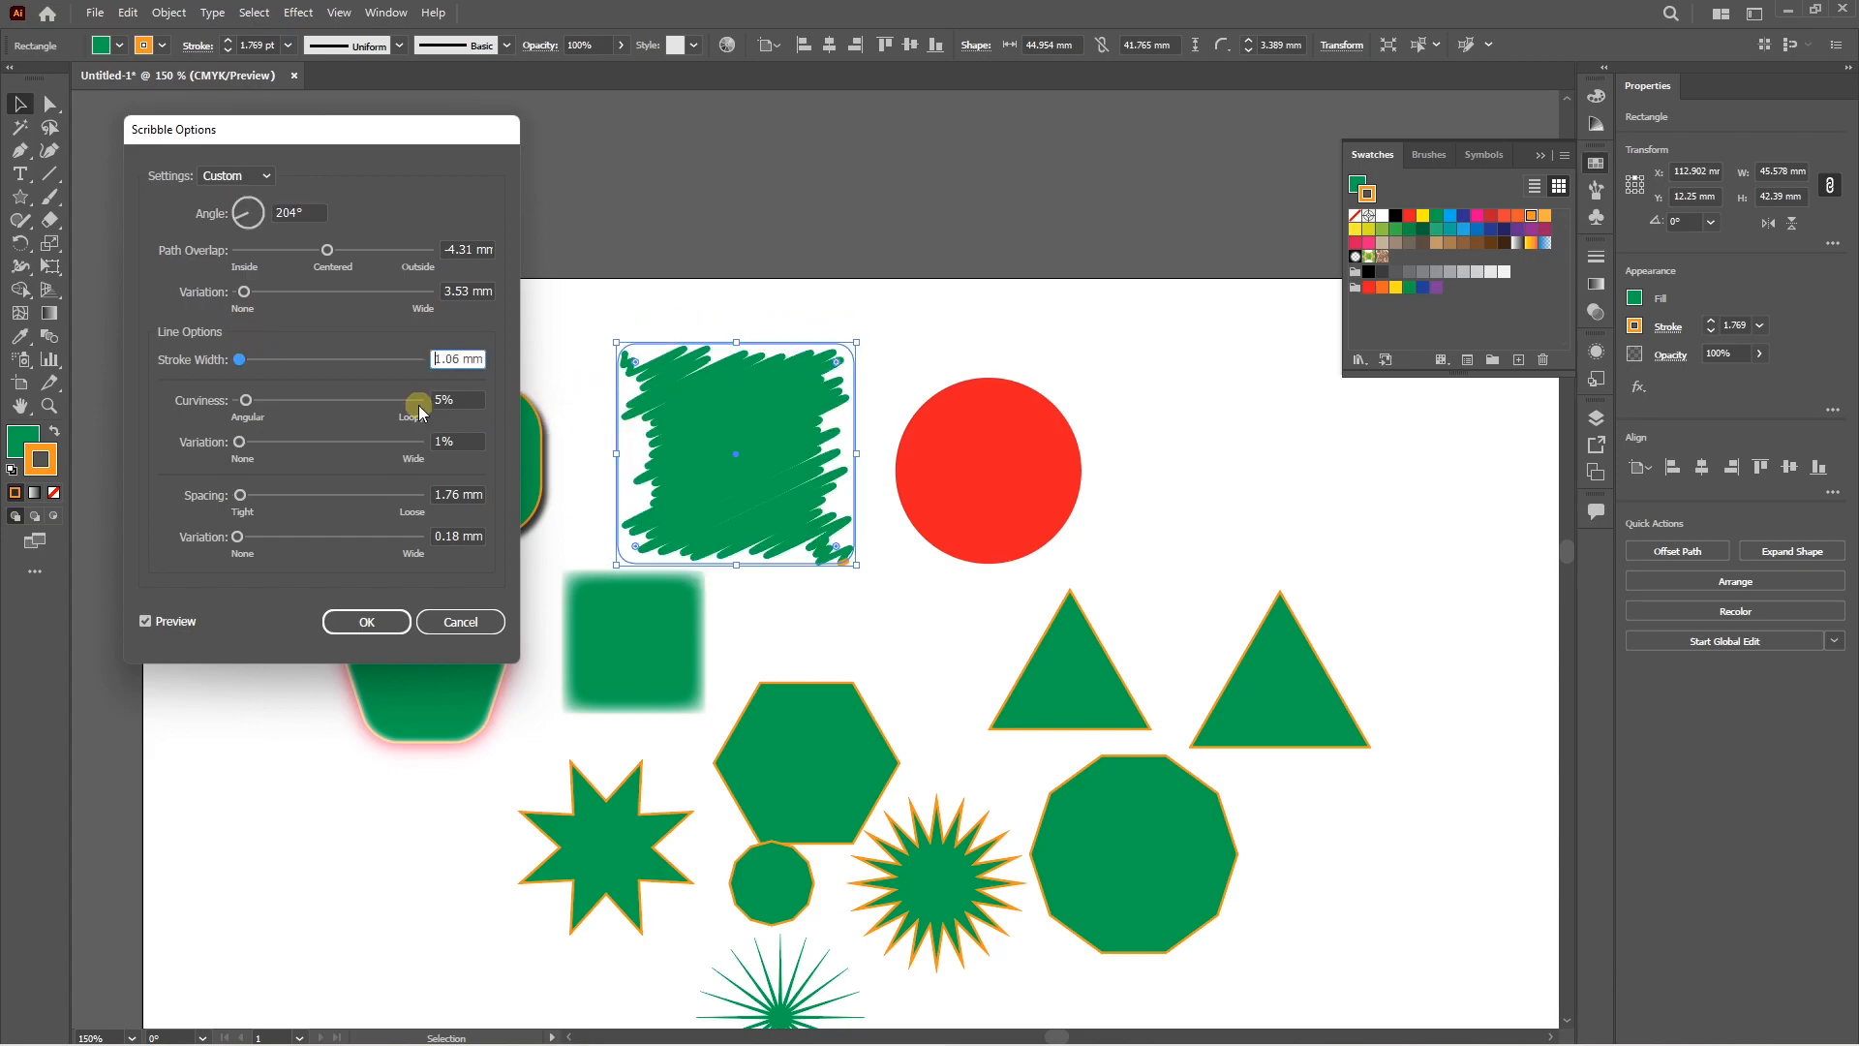
{"action": "left_click_drag", "start_coordinate": [480, 359], "coordinate": [433, 365]}
{"action": "type", "text": "0.5"}
{"action": "key", "text": "Tab"}
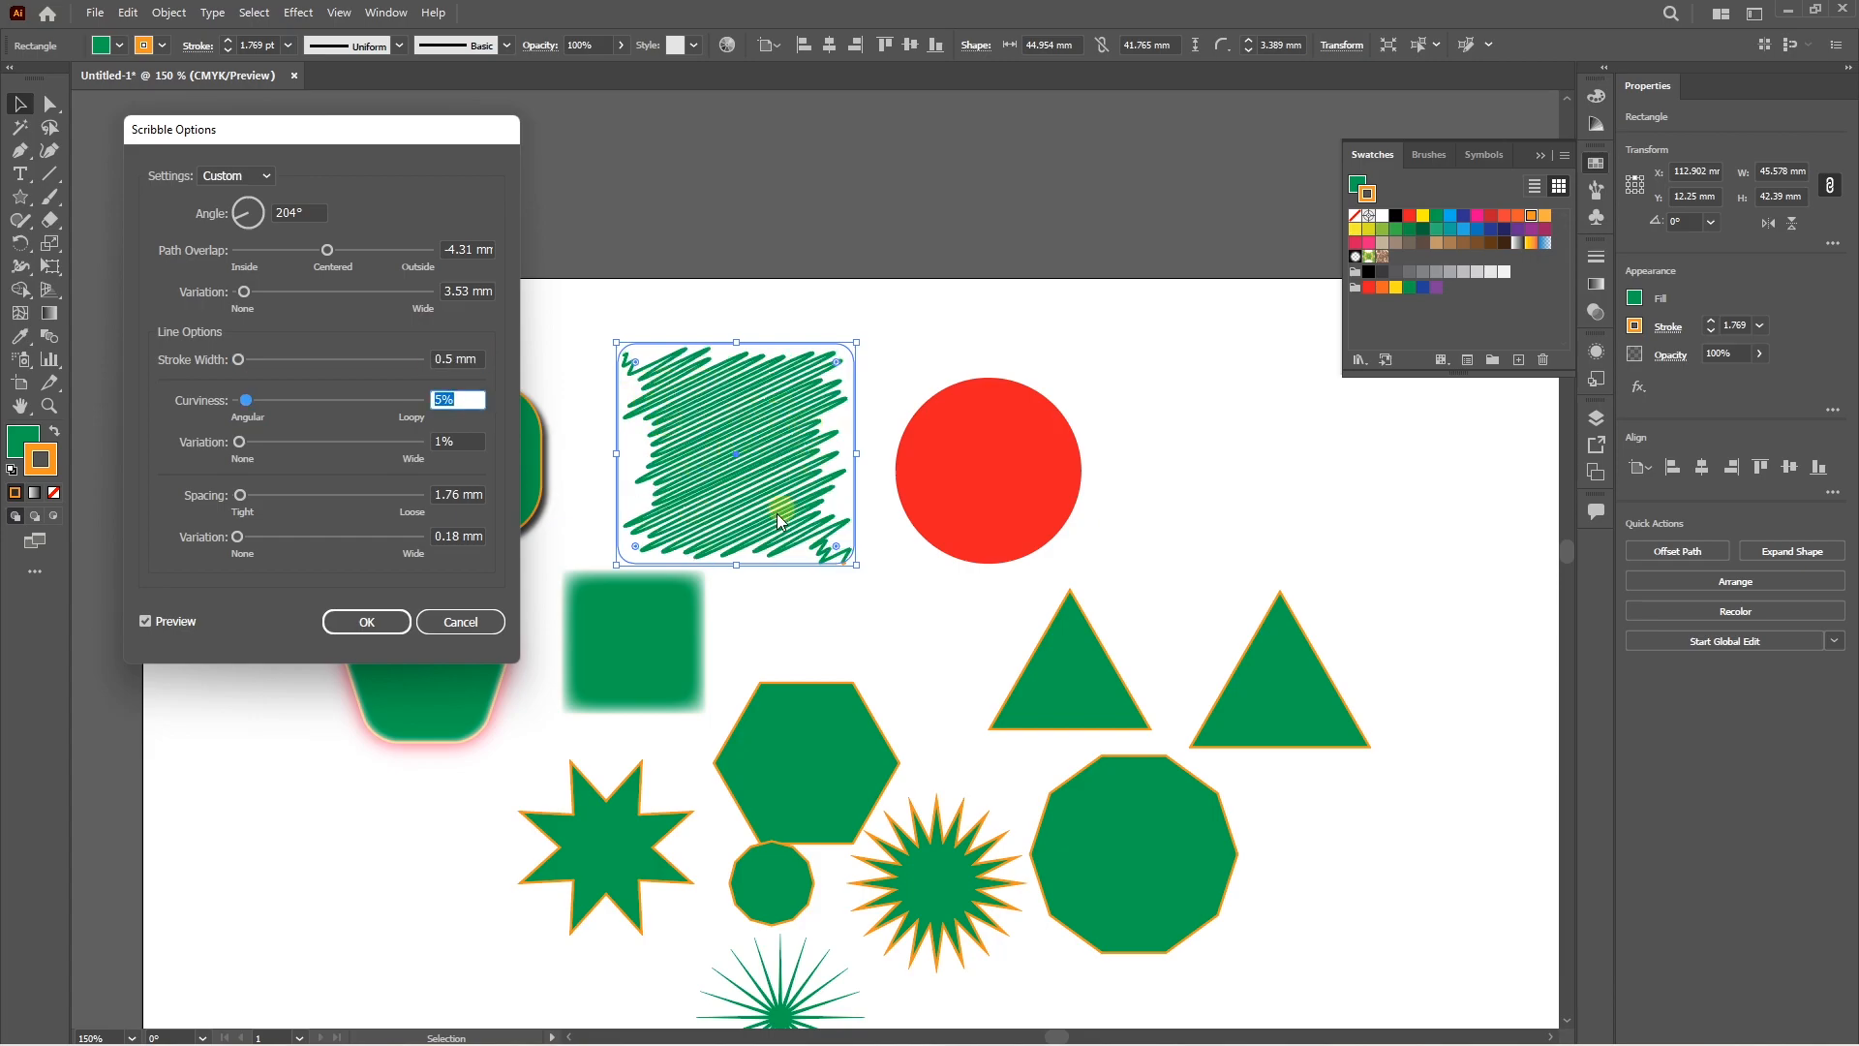
{"action": "mouse_move", "coordinate": [246, 400]}
{"action": "left_mouse_down"}
{"action": "mouse_move", "coordinate": [337, 403]}
{"action": "mouse_move", "coordinate": [299, 402]}
{"action": "mouse_move", "coordinate": [260, 444]}
{"action": "mouse_move", "coordinate": [337, 446]}
{"action": "mouse_move", "coordinate": [237, 443]}
{"action": "mouse_move", "coordinate": [263, 497]}
{"action": "left_mouse_up"}
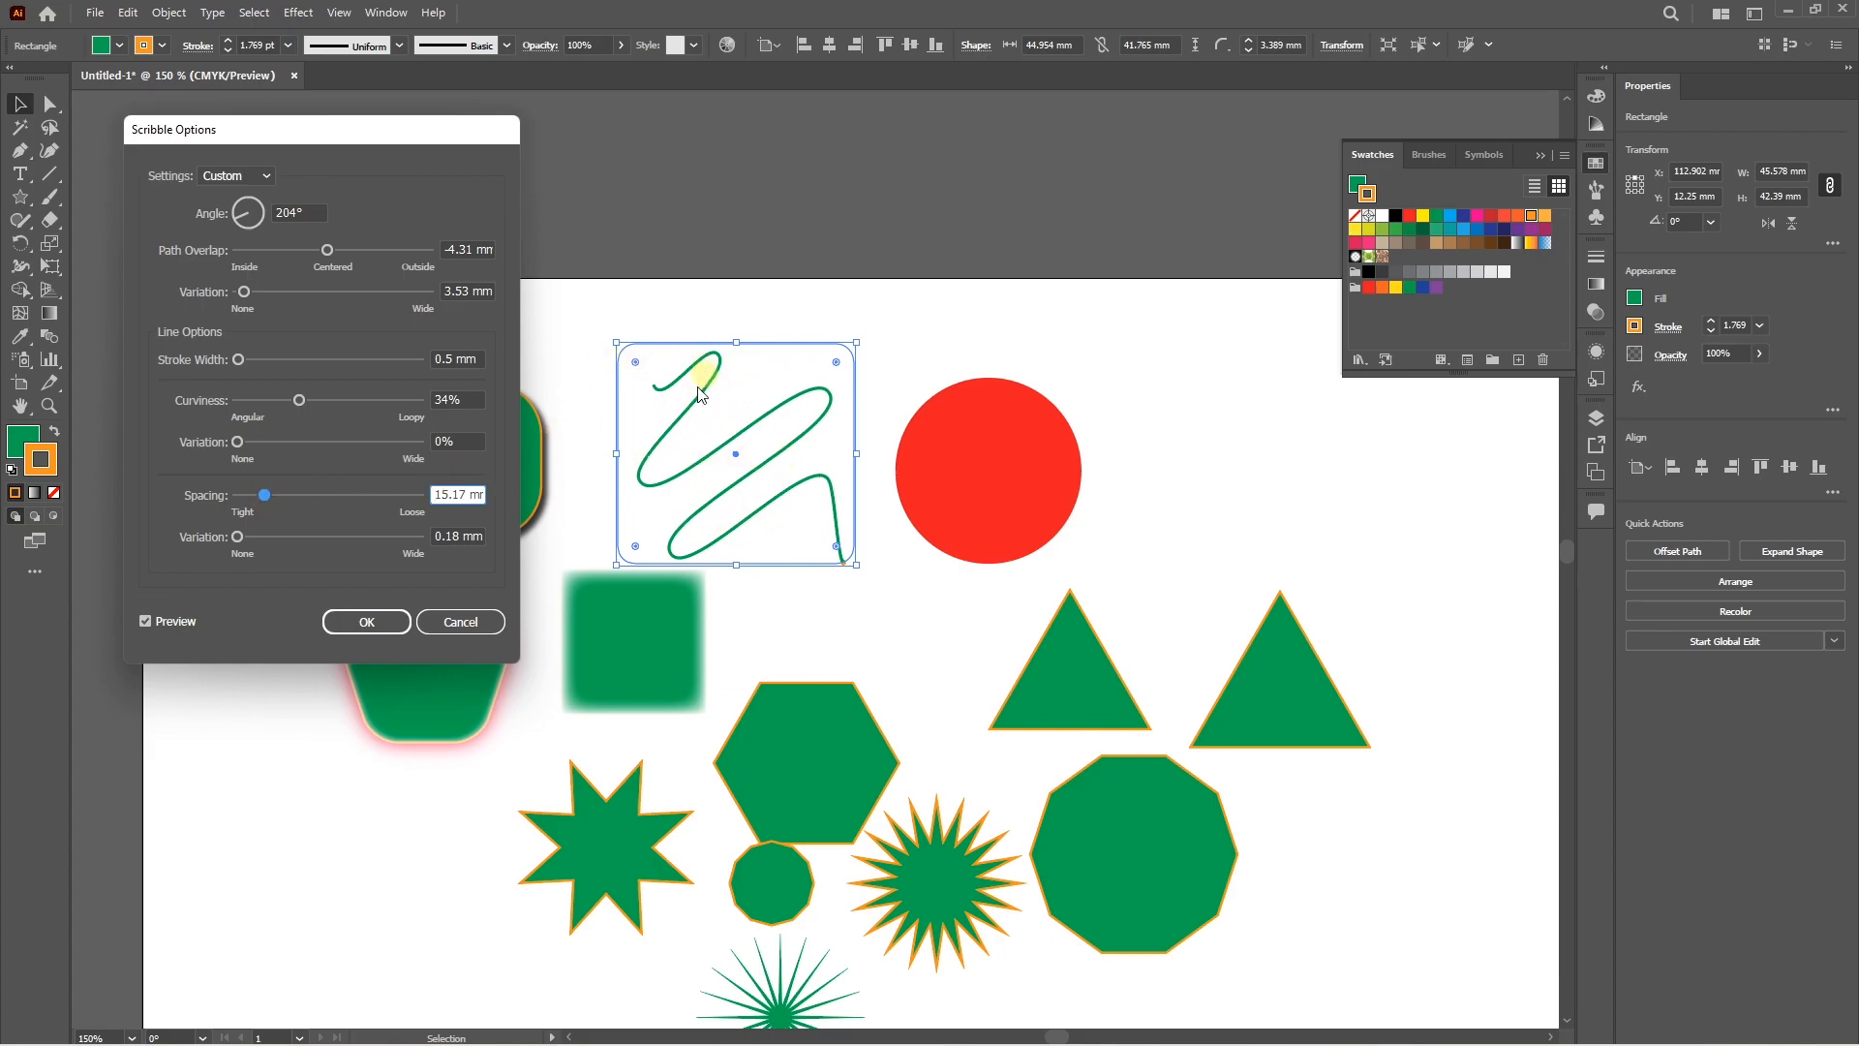
{"action": "left_click_drag", "start_coordinate": [237, 536], "coordinate": [279, 538]}
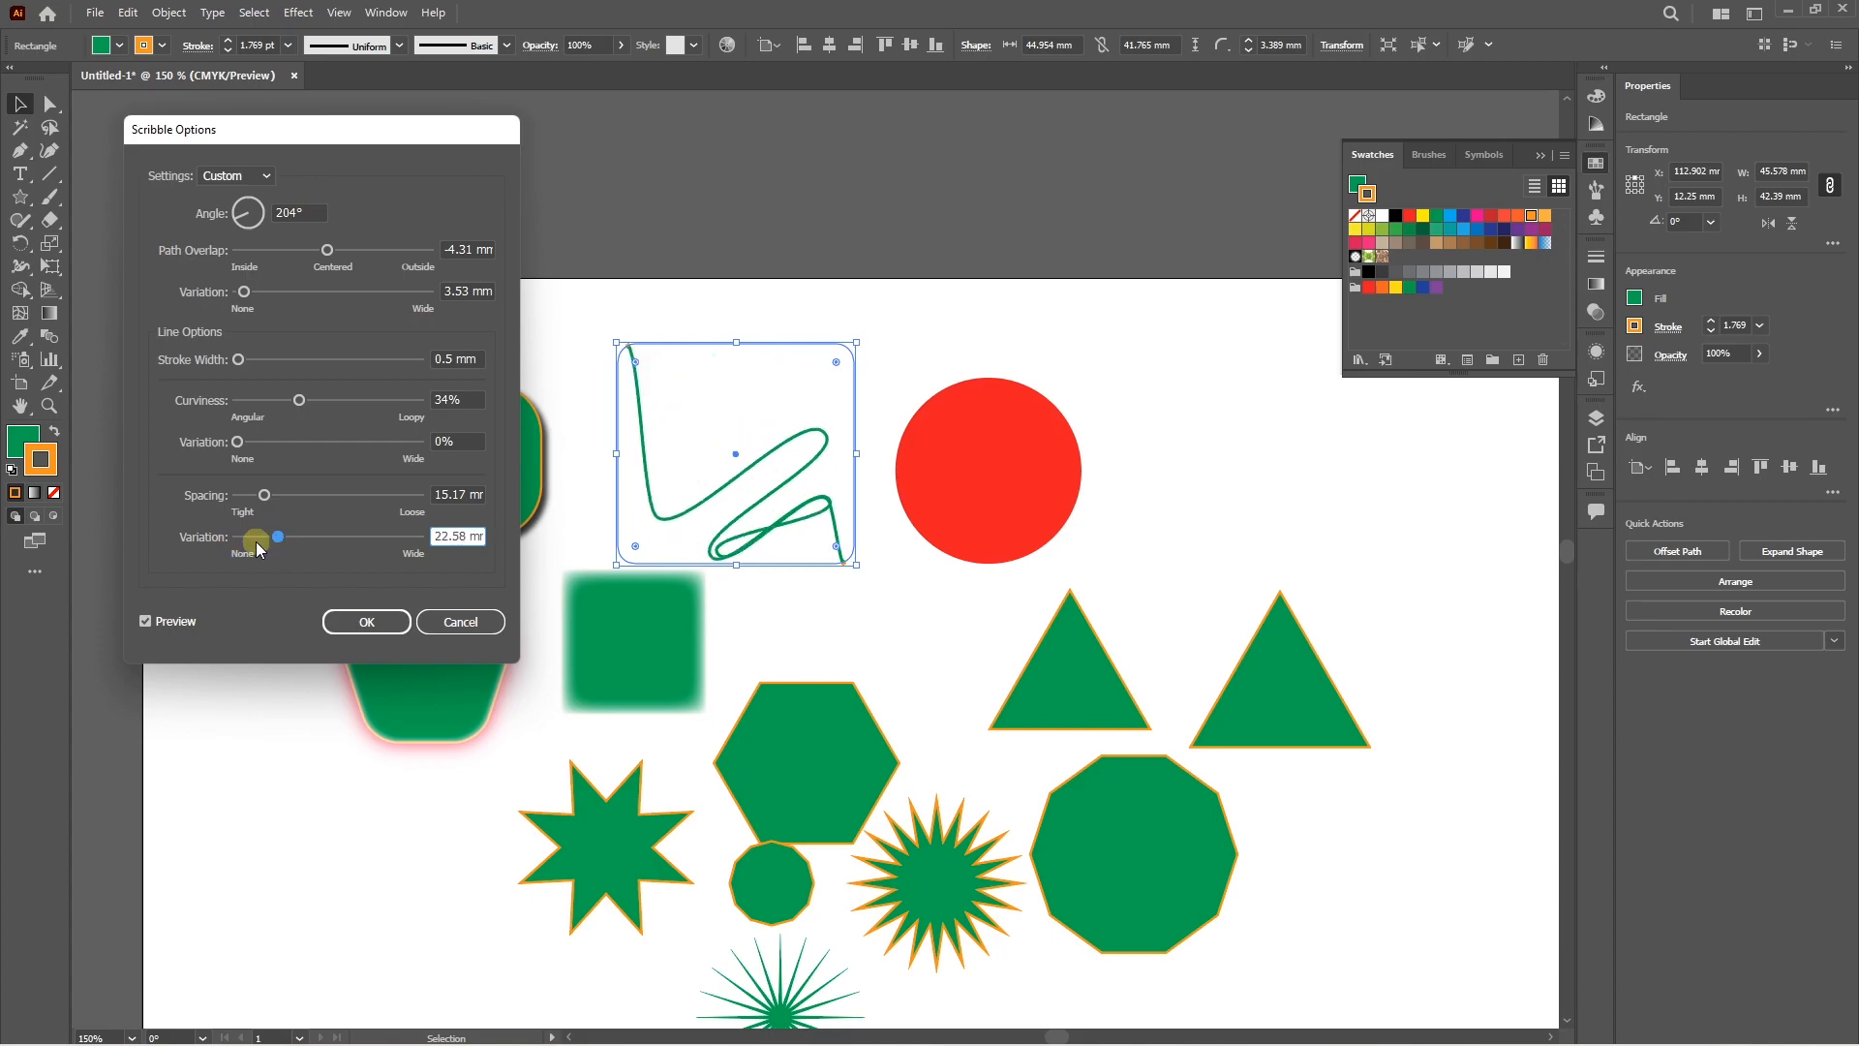
{"action": "left_click", "coordinate": [354, 620]}
{"action": "left_click", "coordinate": [521, 549]}
{"action": "left_click", "coordinate": [461, 457]}
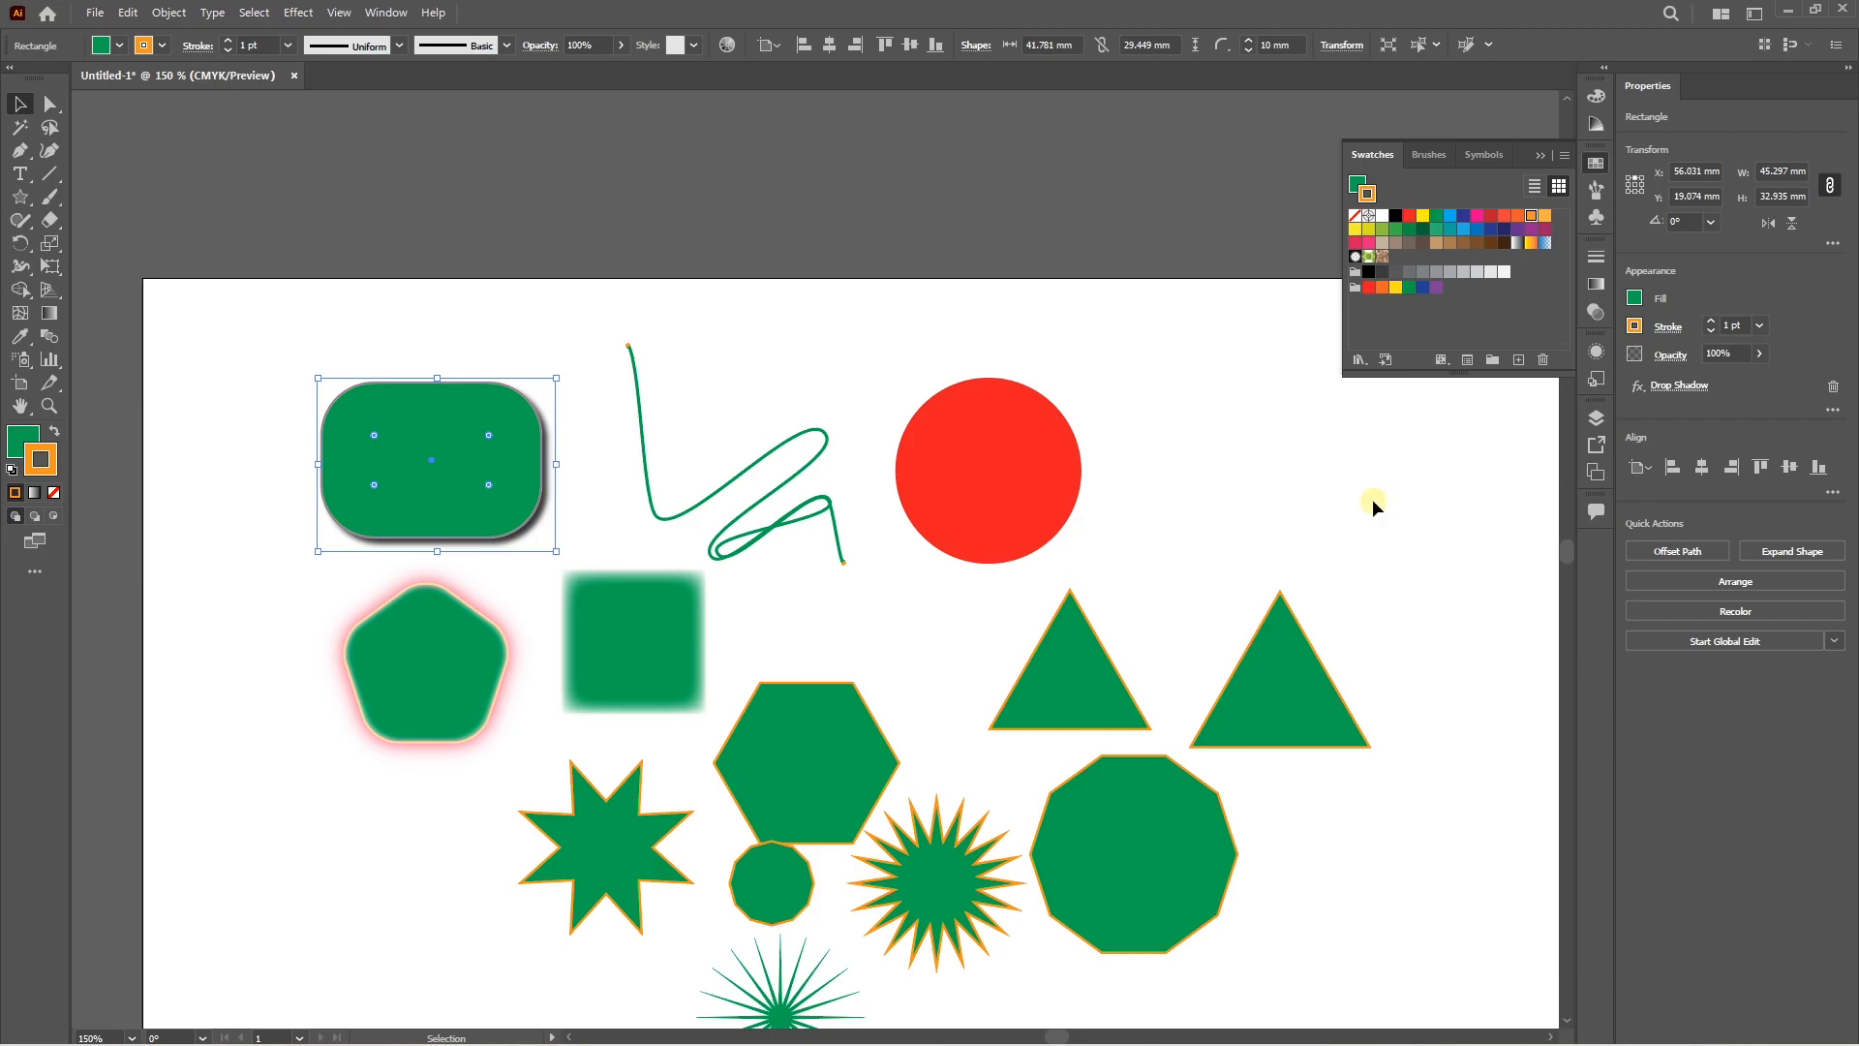
{"action": "left_click", "coordinate": [1249, 469]}
{"action": "left_click", "coordinate": [476, 432]}
{"action": "left_click", "coordinate": [298, 13]}
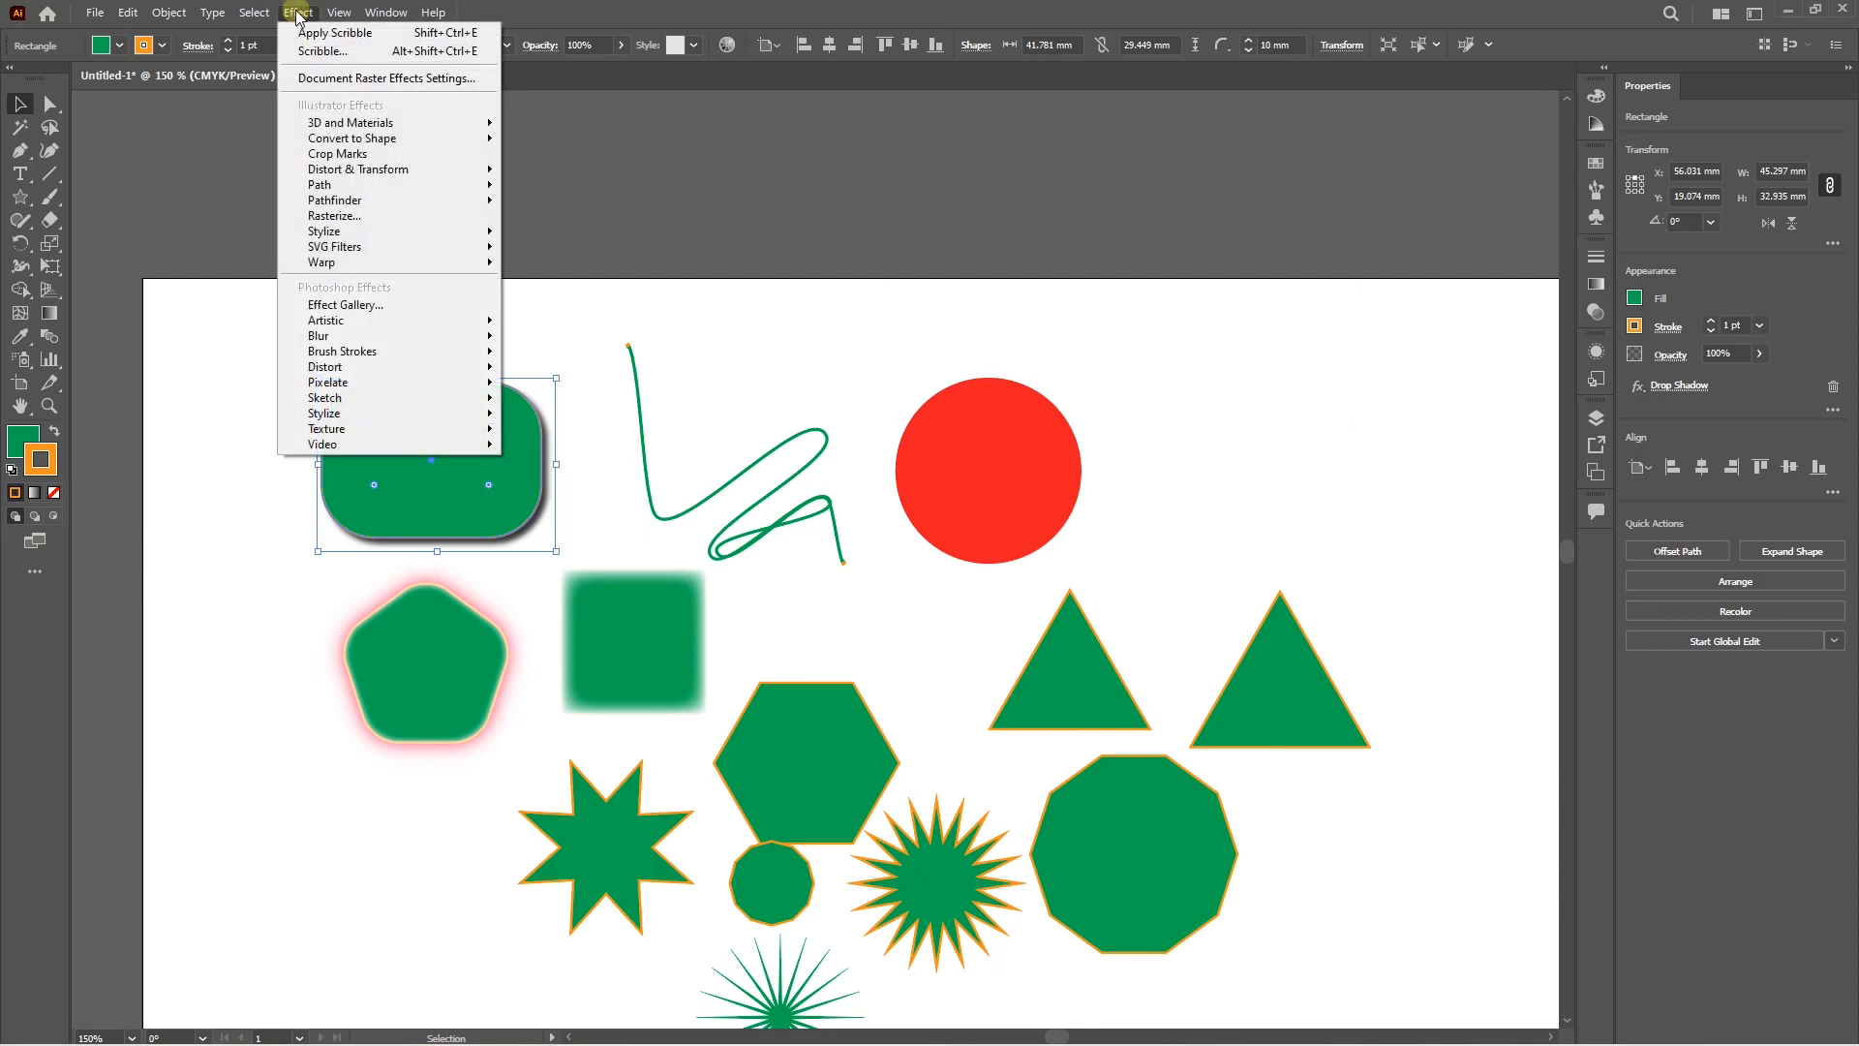
{"action": "mouse_move", "coordinate": [360, 230]}
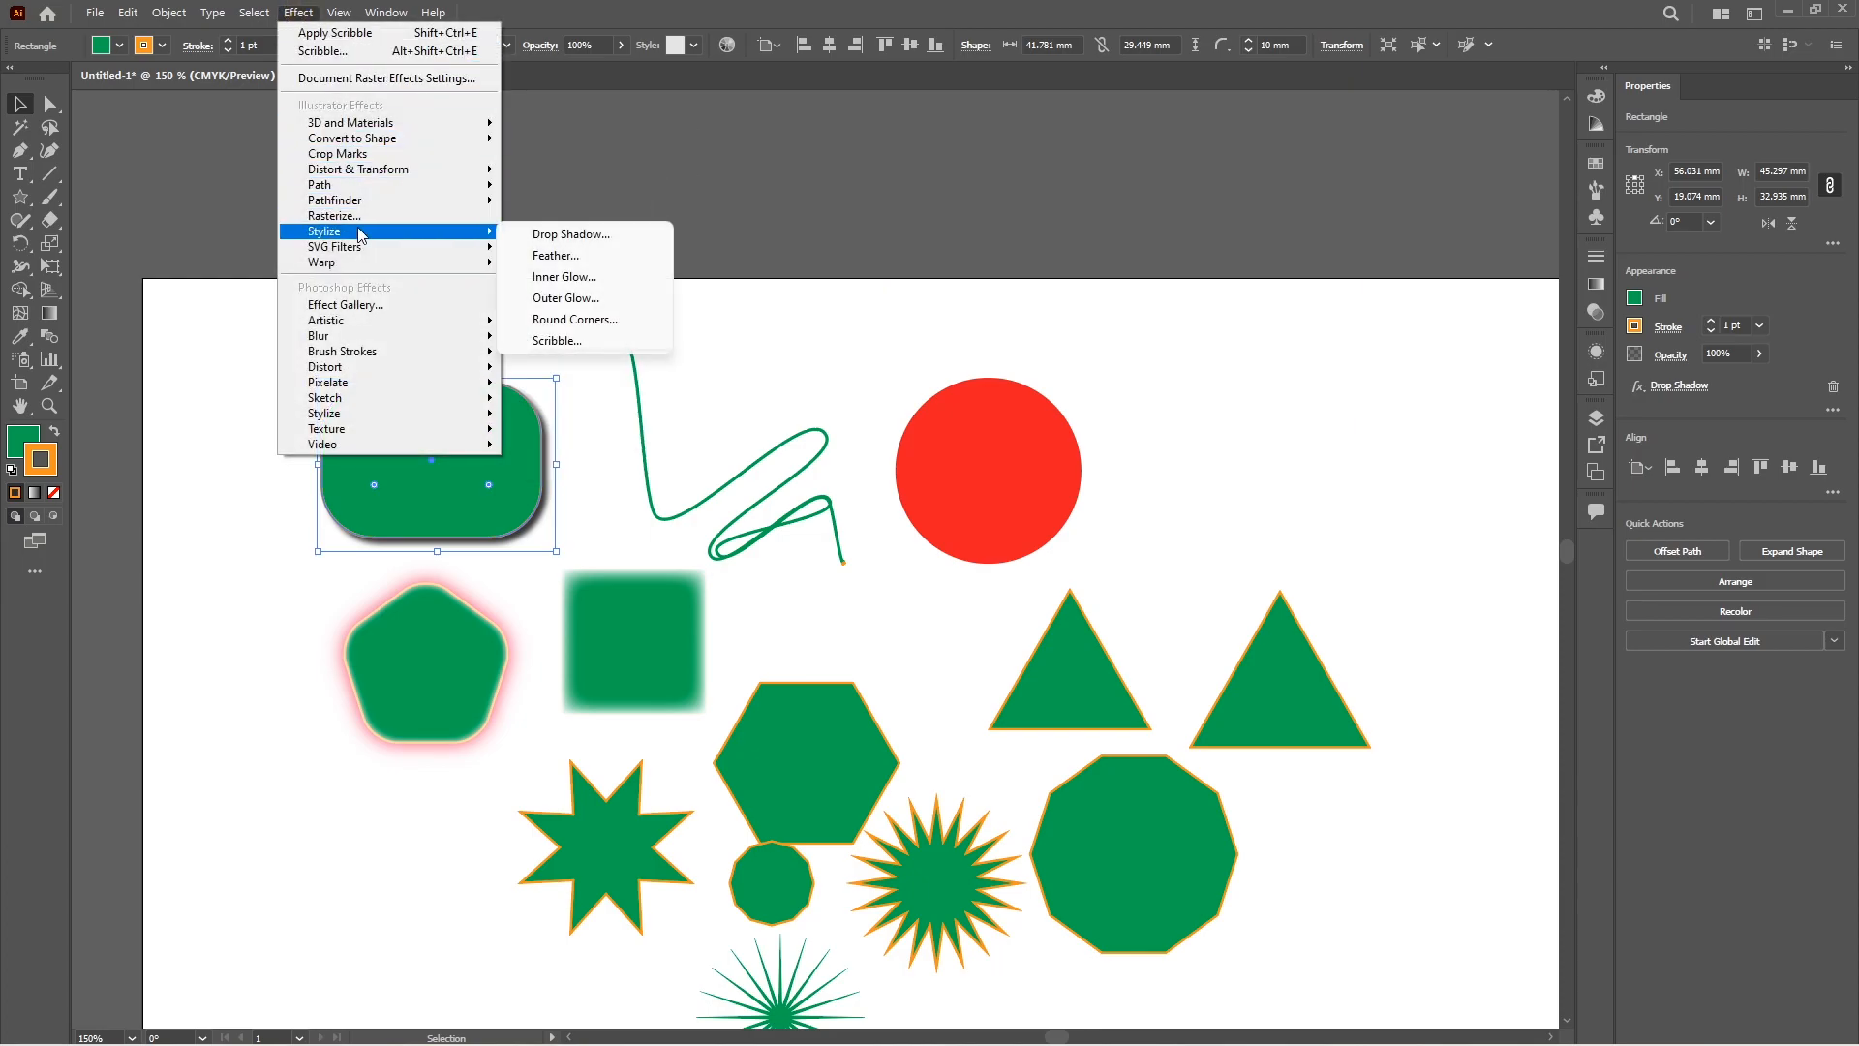
{"action": "left_click", "coordinate": [531, 231]}
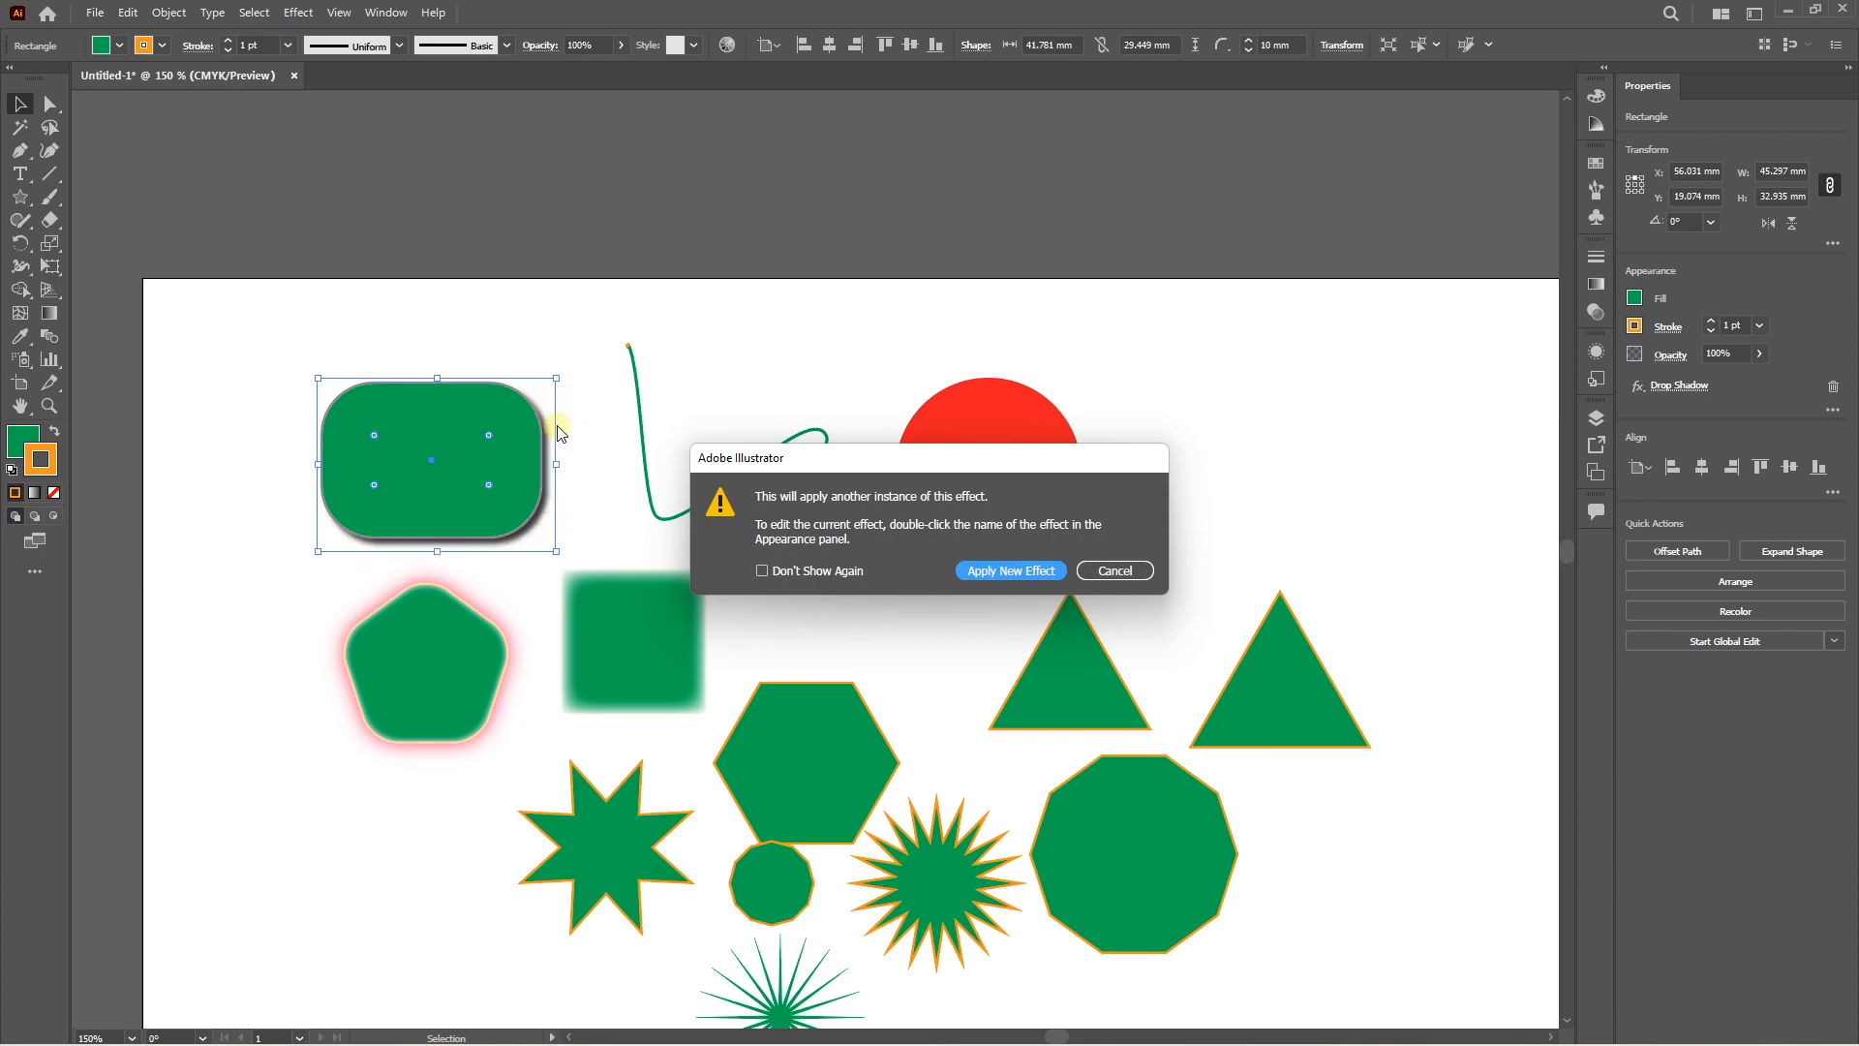
{"action": "left_click", "coordinate": [1112, 569]}
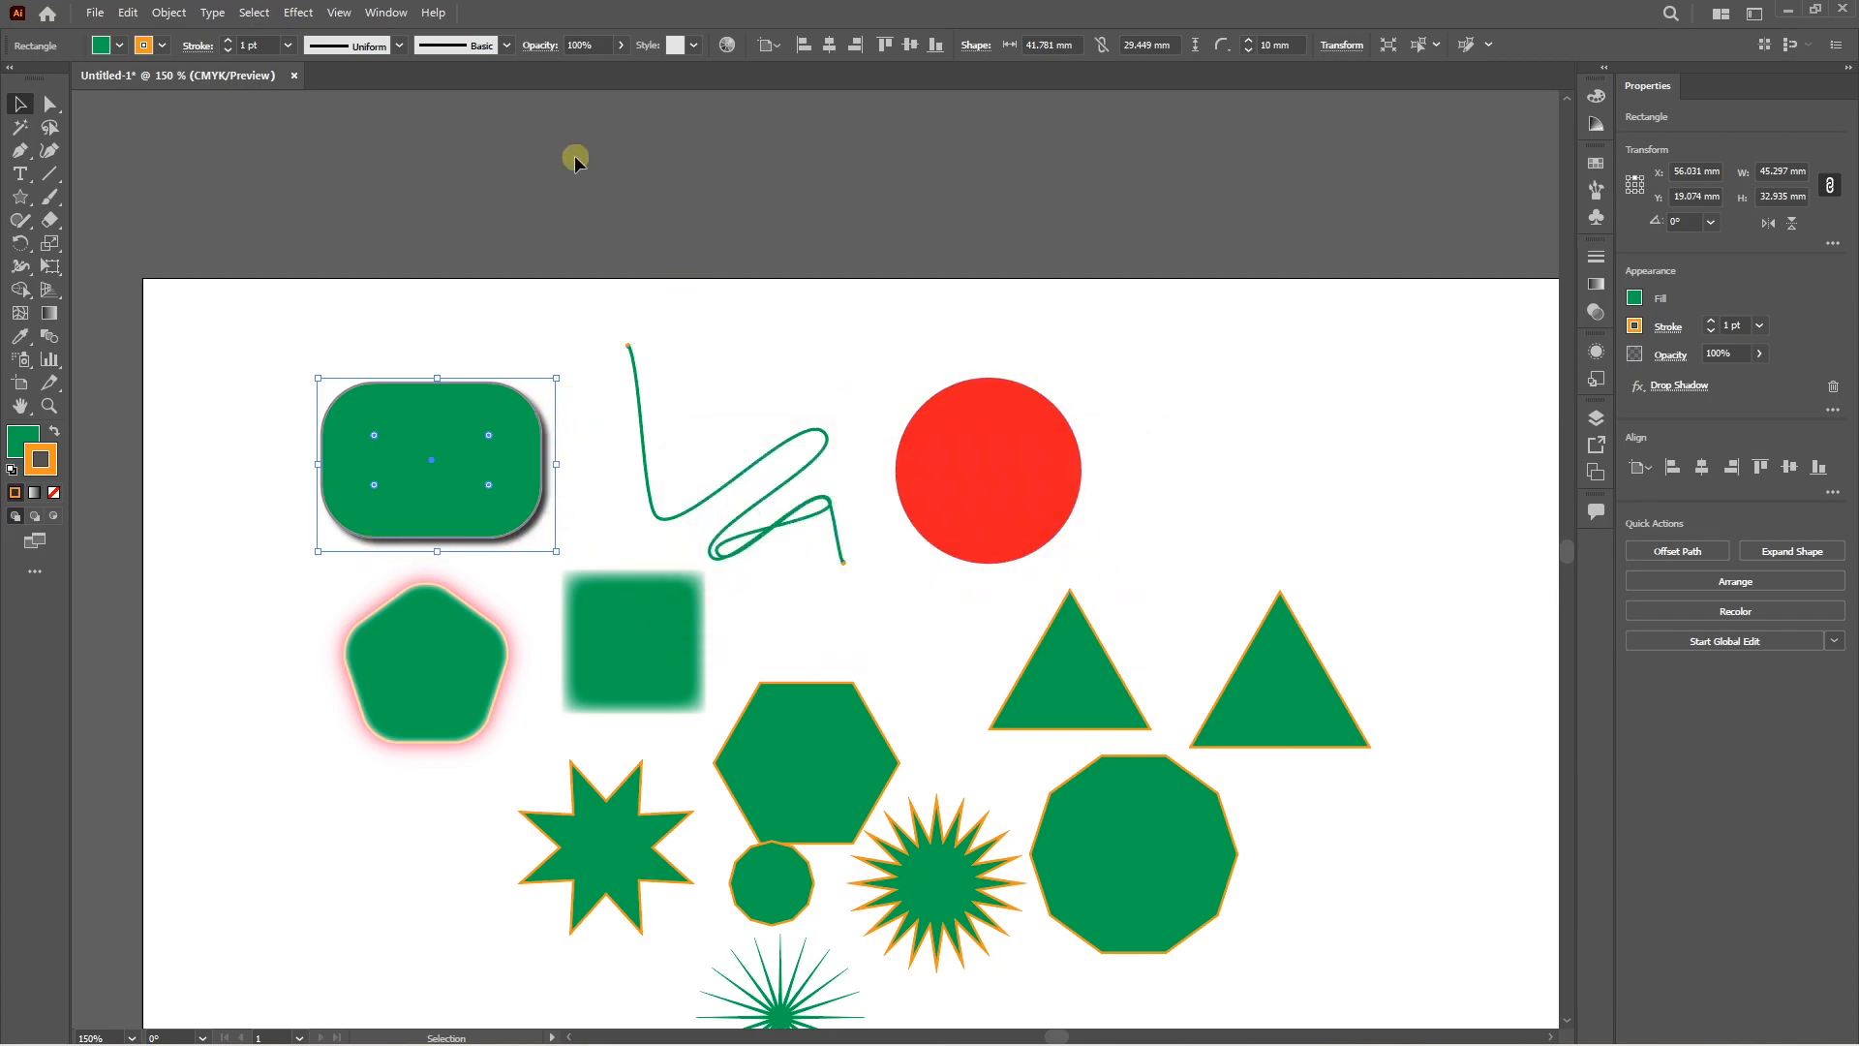
Show the shadowed rectangle's appearance attributes and switch its stroke and fill visibility off and back on.
{"action": "left_click", "coordinate": [385, 12]}
{"action": "left_click", "coordinate": [487, 282]}
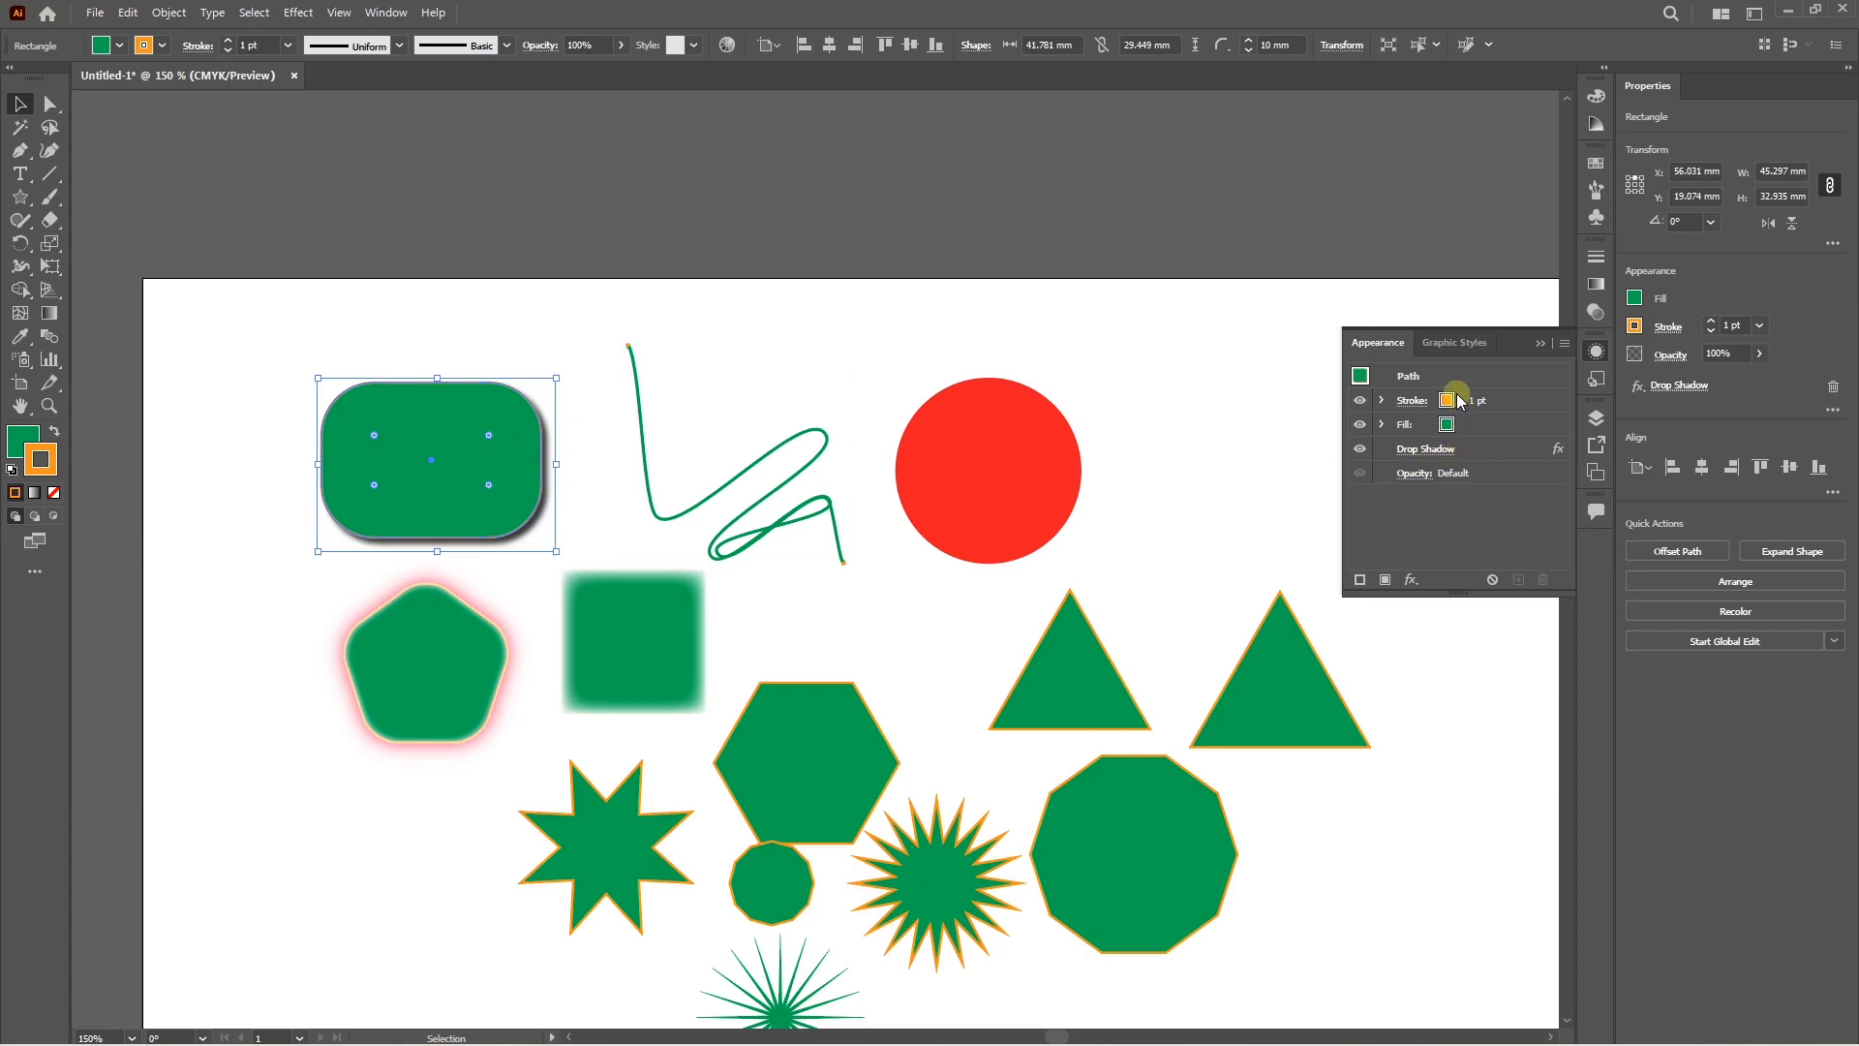
{"action": "left_click", "coordinate": [1361, 401]}
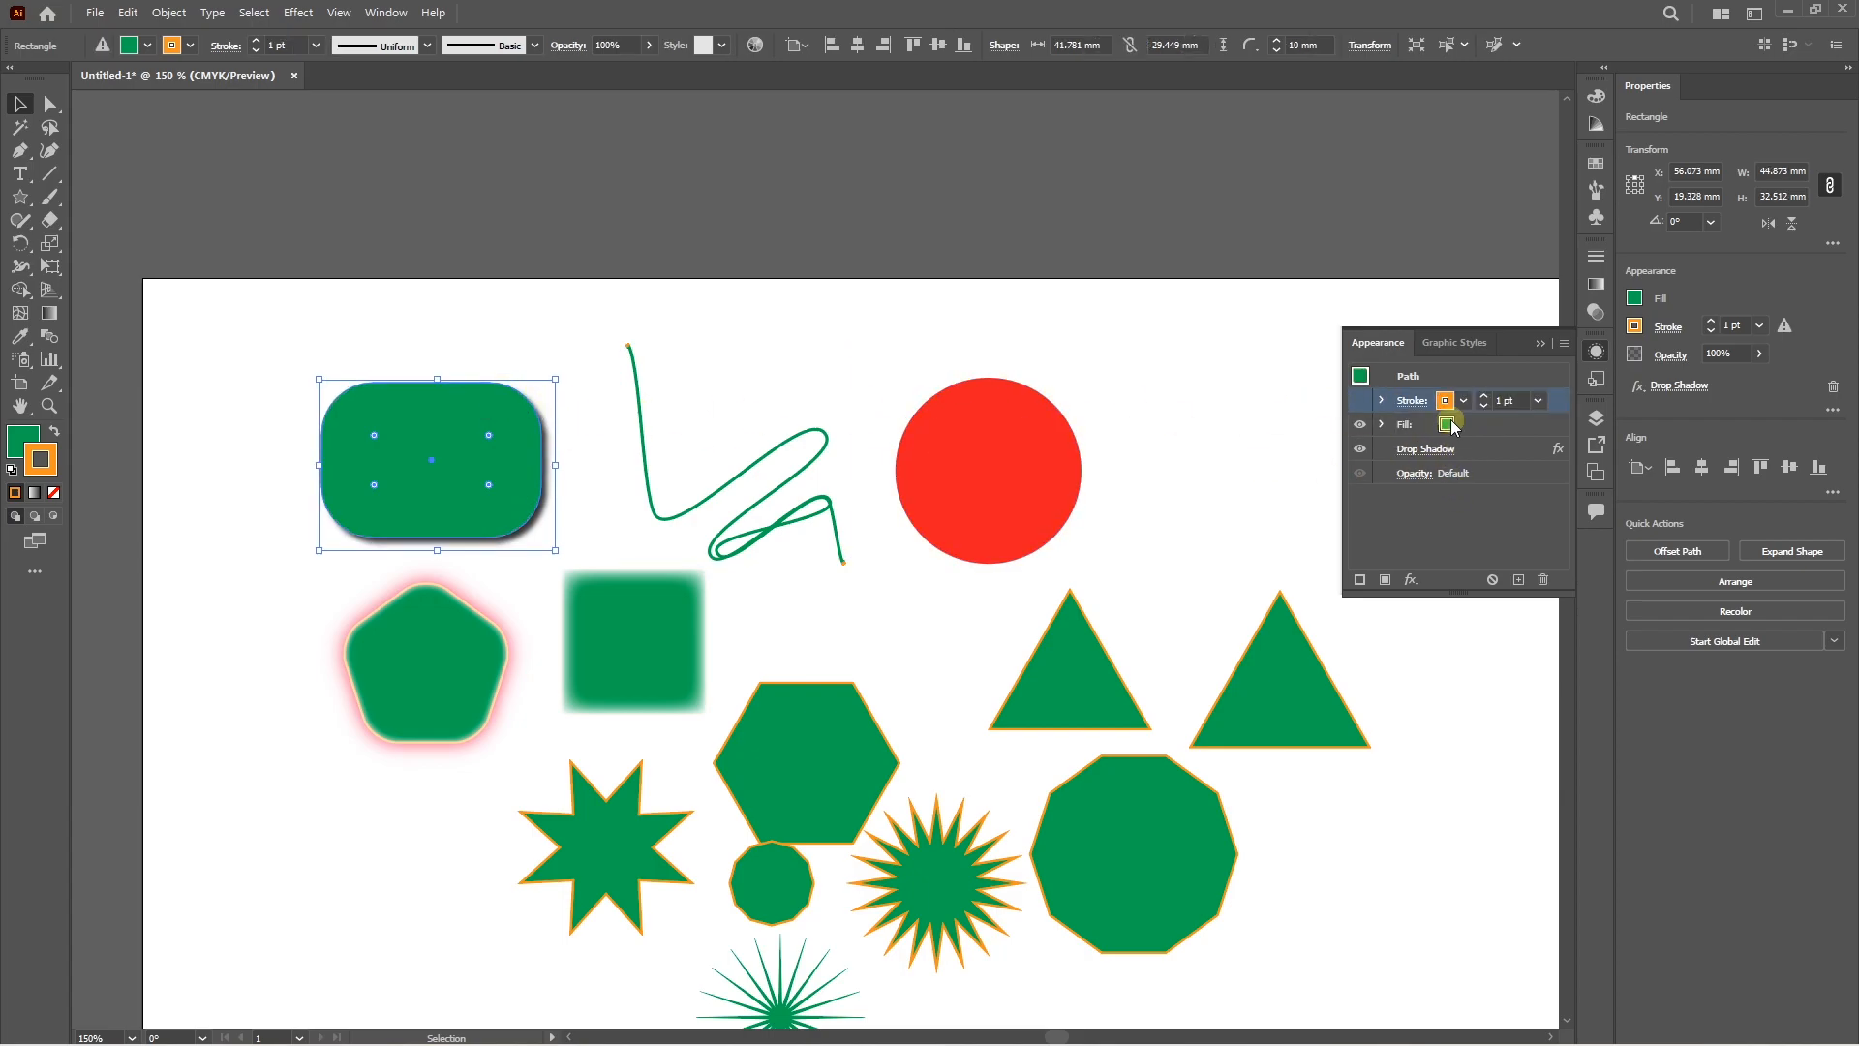
{"action": "left_click", "coordinate": [1360, 425]}
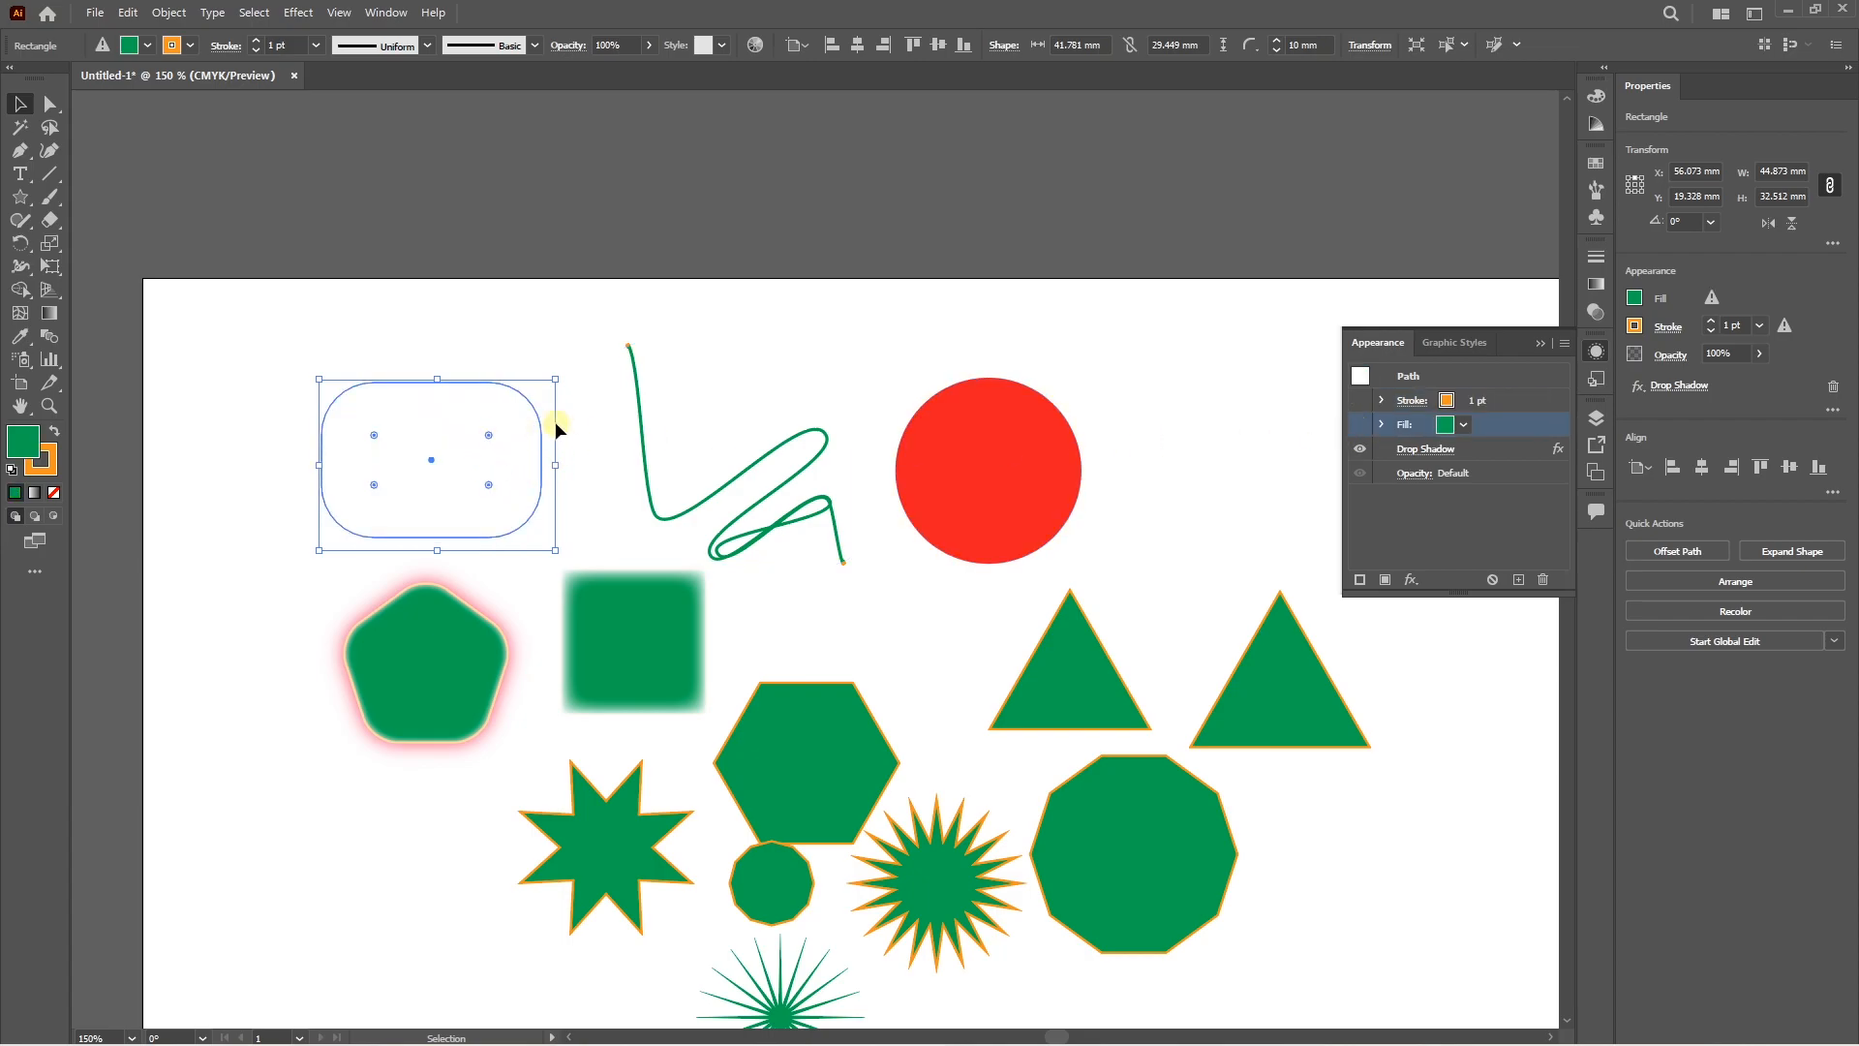
{"action": "left_click", "coordinate": [1361, 424]}
{"action": "left_click", "coordinate": [1360, 400]}
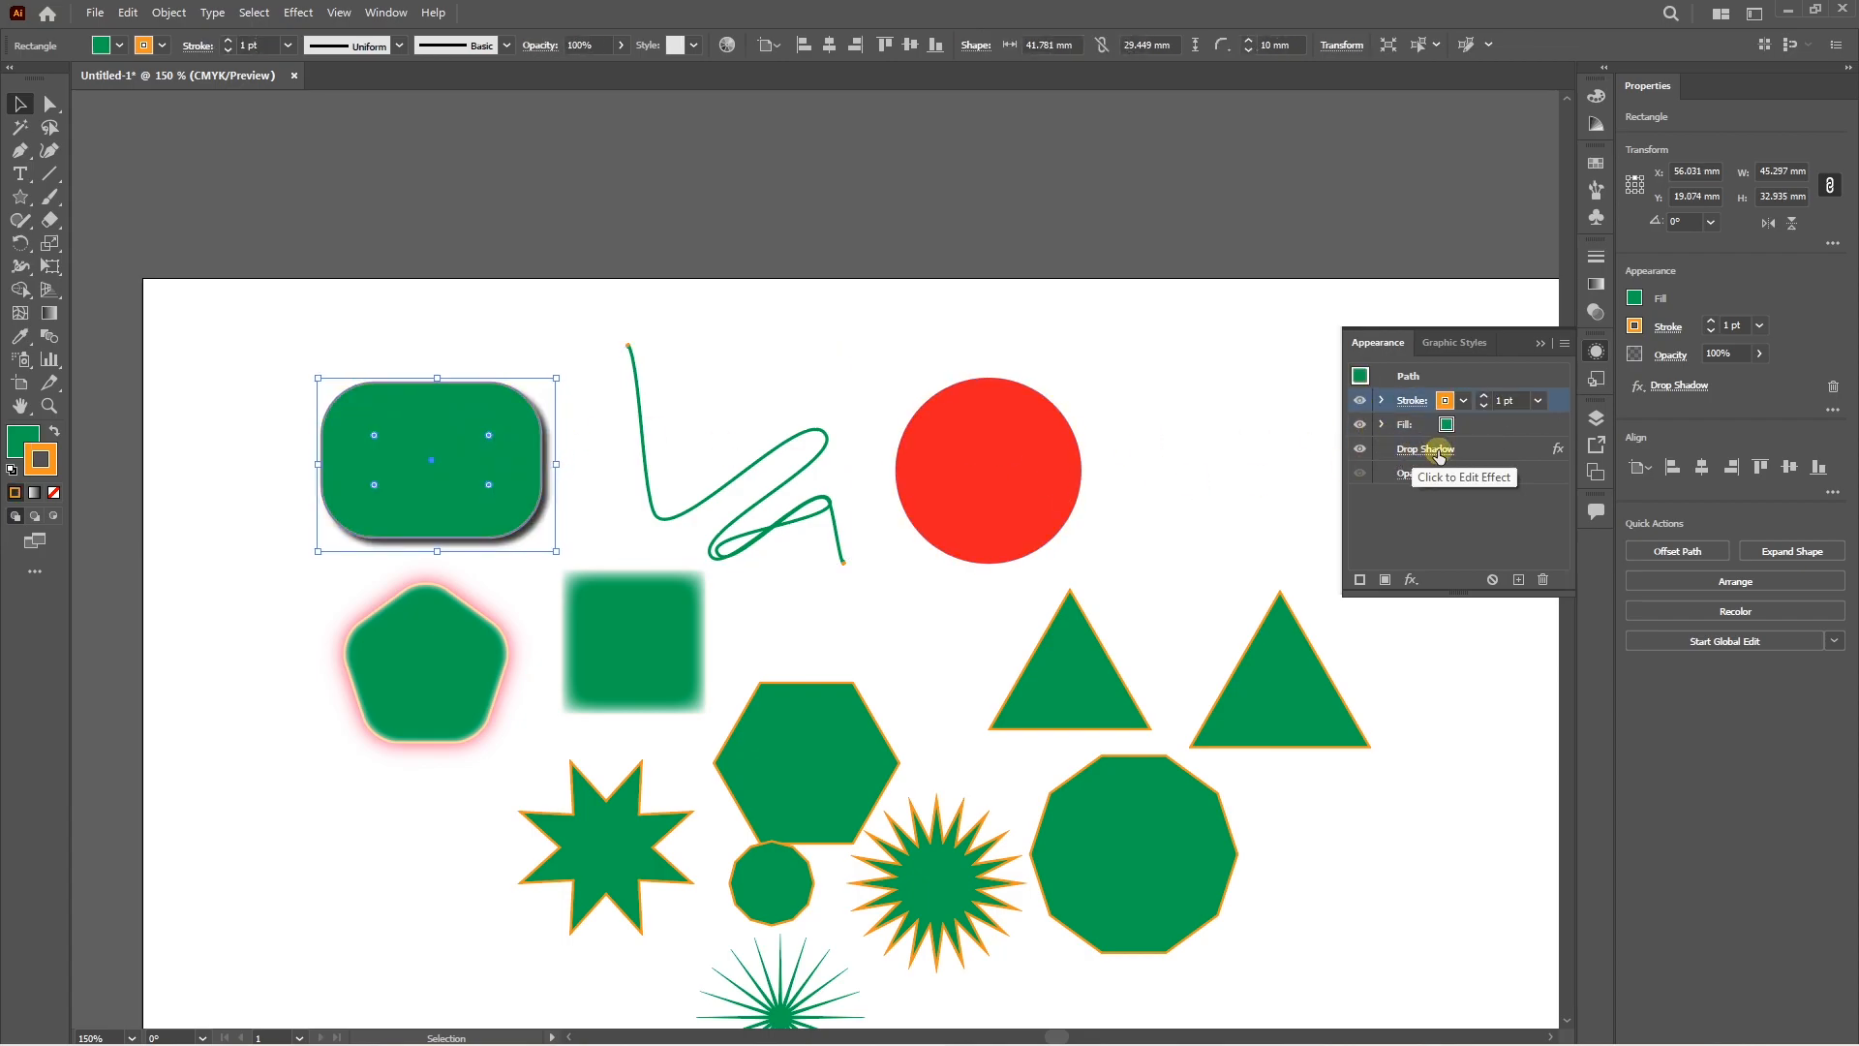
Hide the rounded rectangle's drop shadow and move the rectangle over the lower part of the red circle.
{"action": "left_click", "coordinate": [1361, 450]}
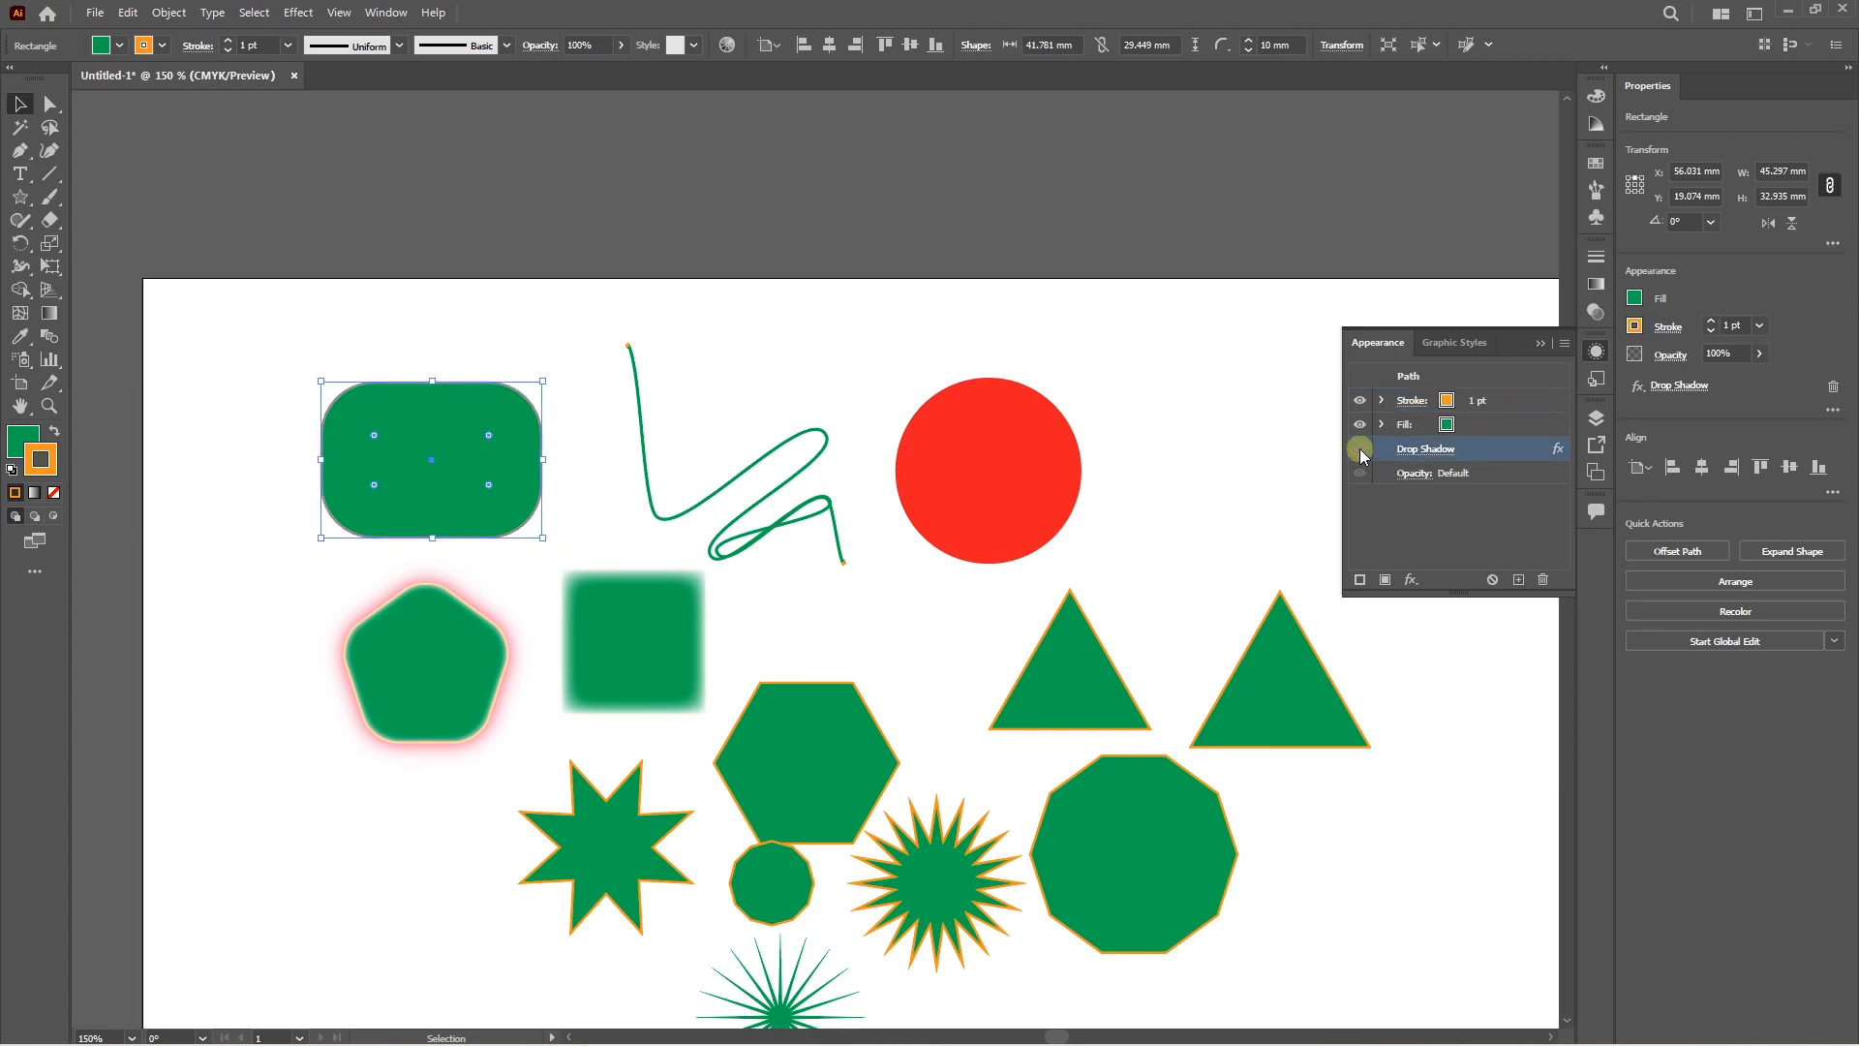
{"action": "left_click", "coordinate": [1501, 475]}
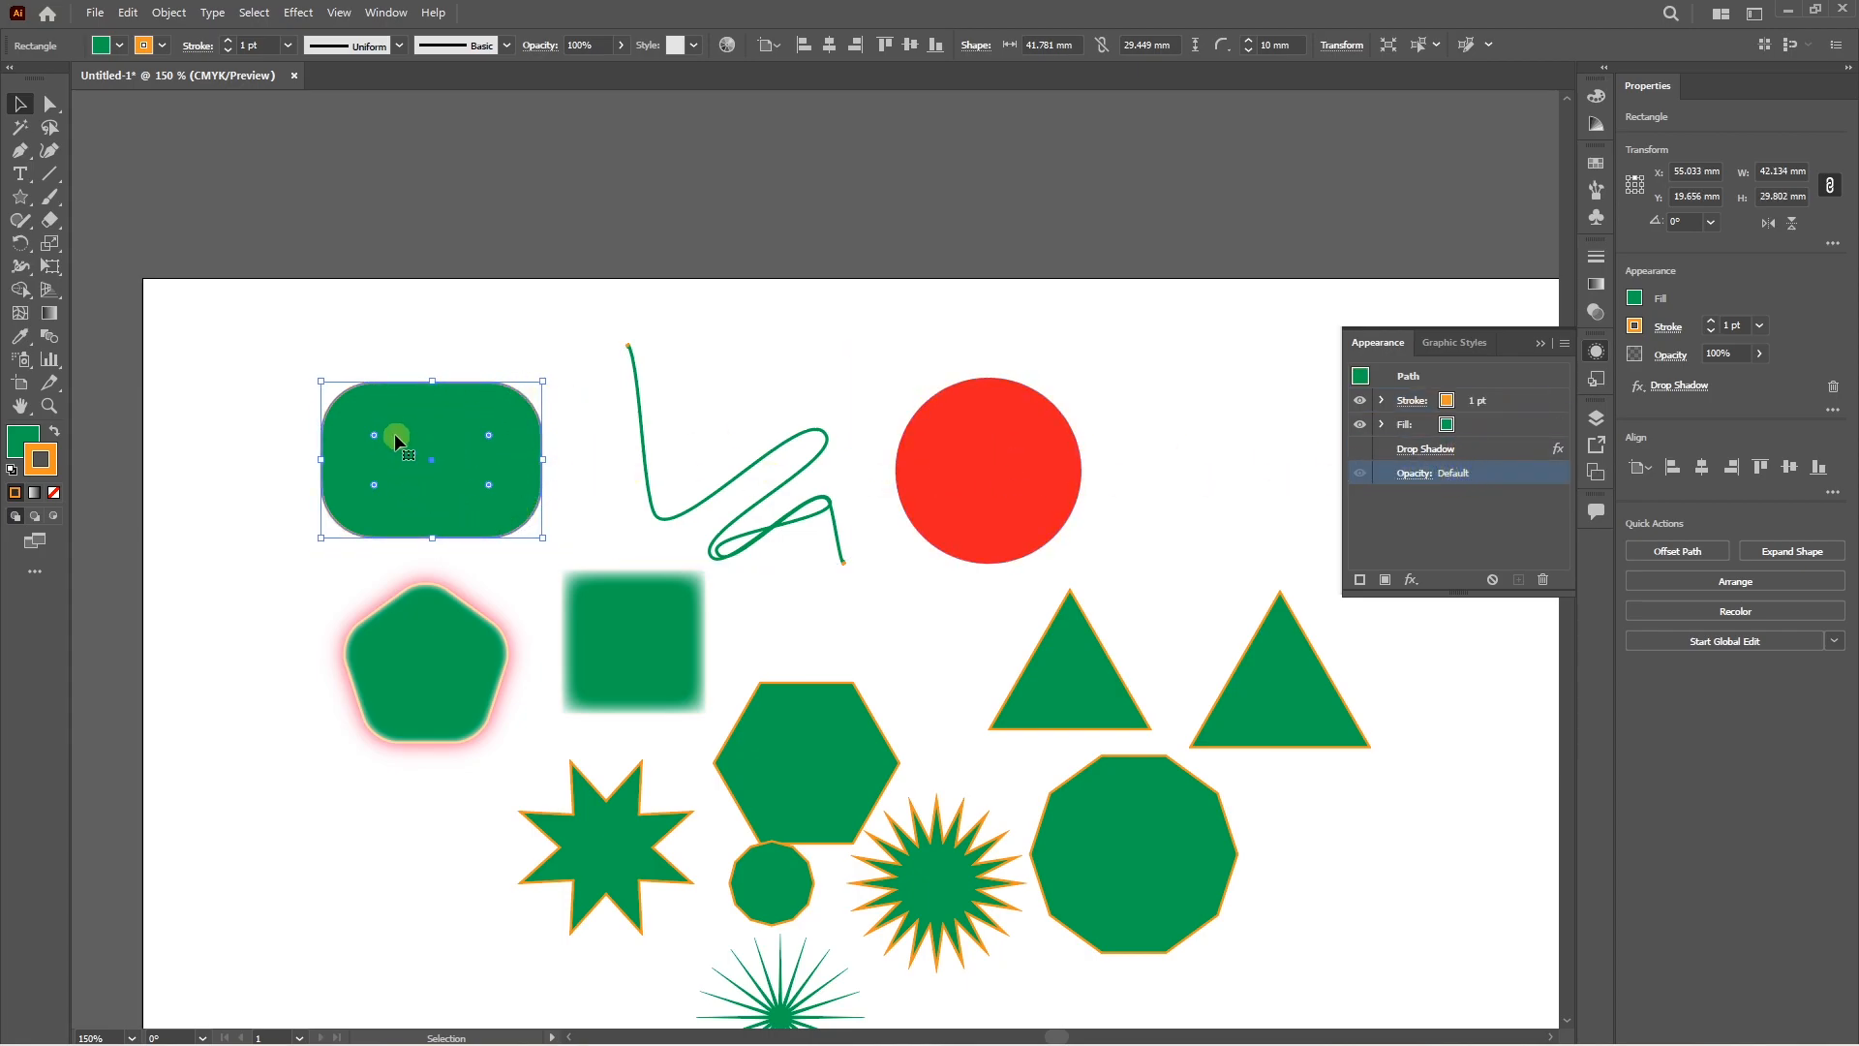
{"action": "left_click_drag", "start_coordinate": [514, 475], "coordinate": [1015, 538]}
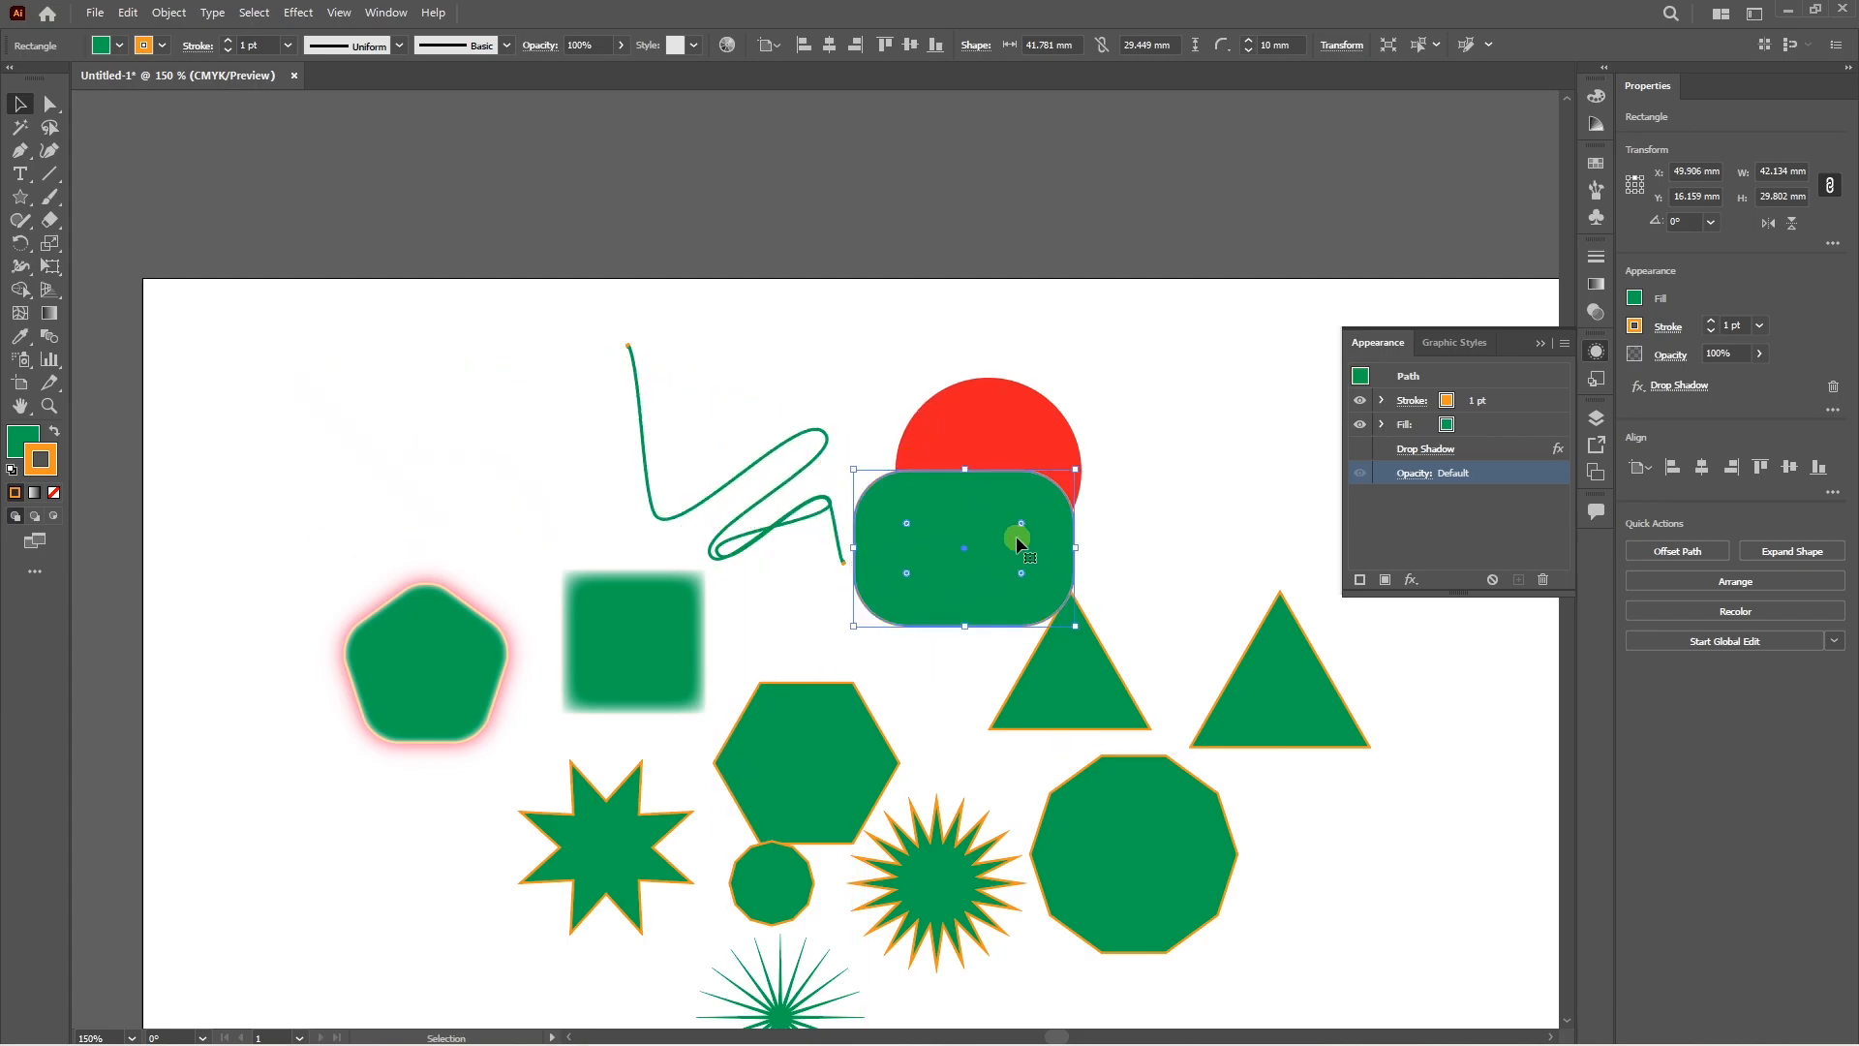
Set the rounded rectangle's blending mode to Multiply and deselect it.
{"action": "left_click", "coordinate": [1454, 475]}
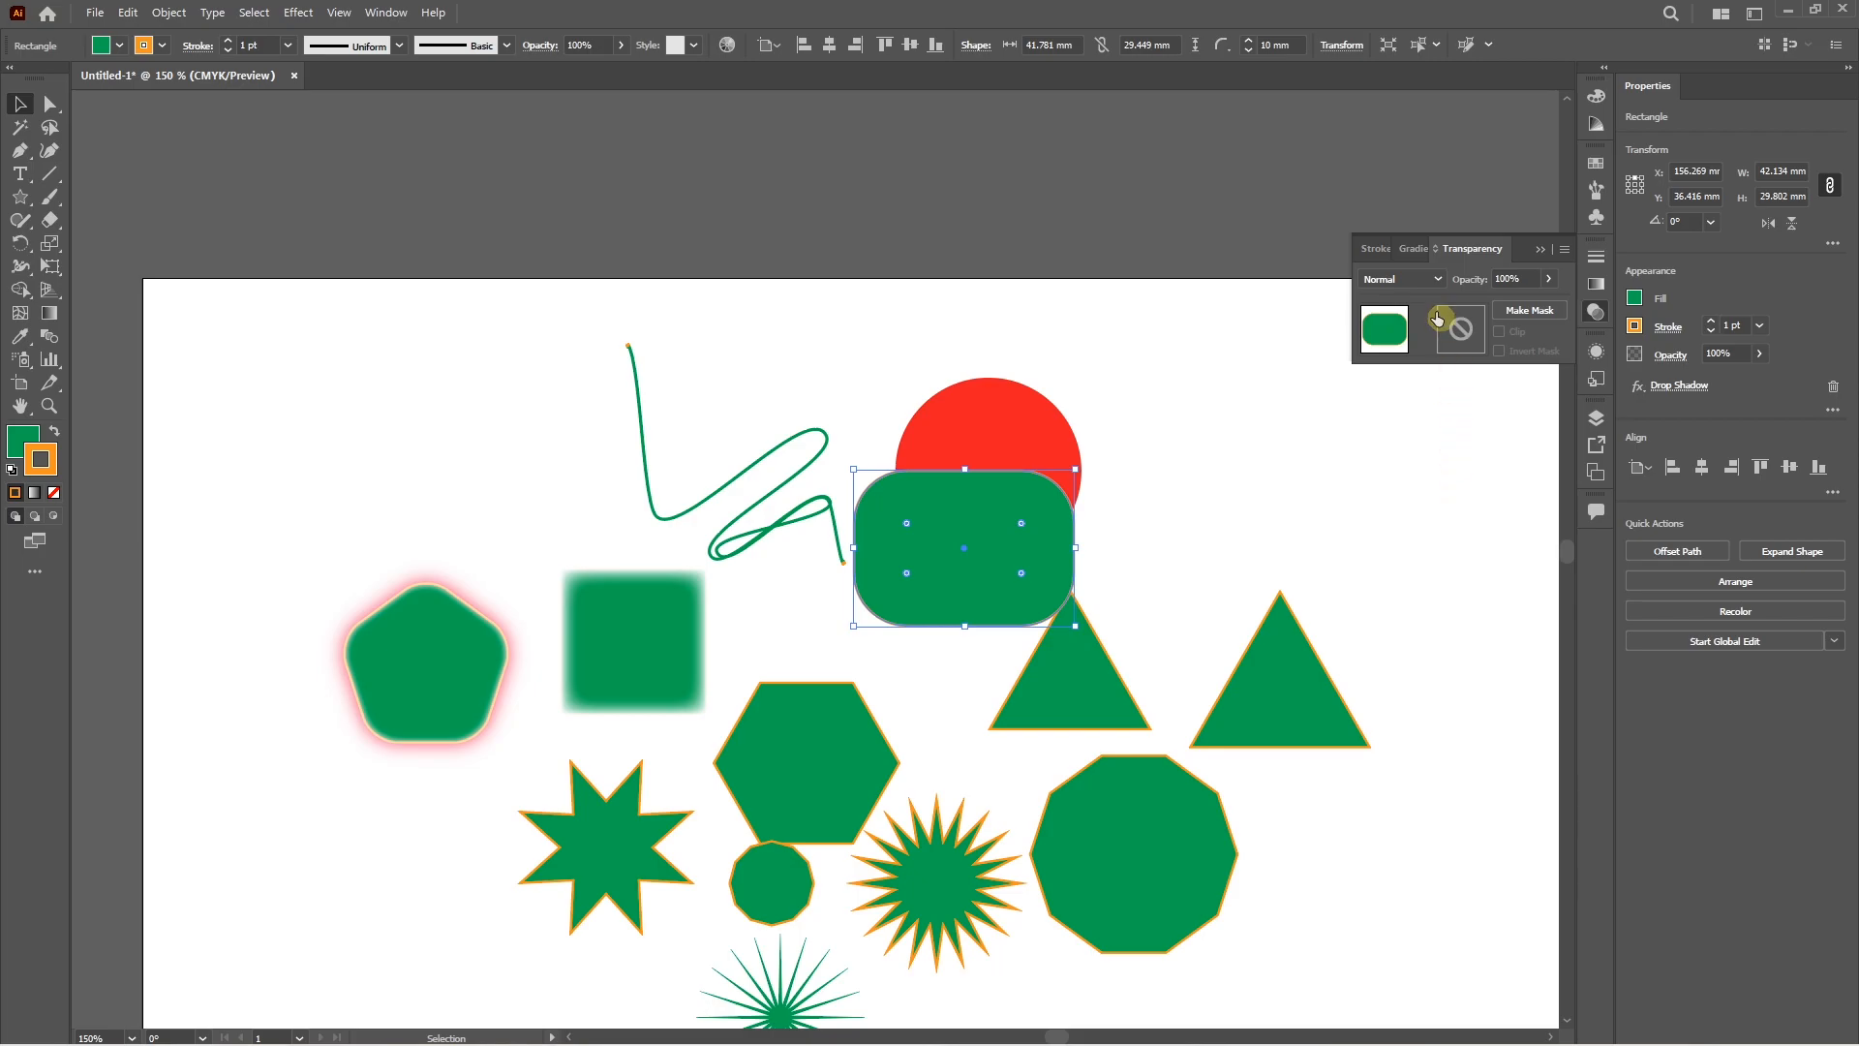
{"action": "left_click", "coordinate": [1397, 279]}
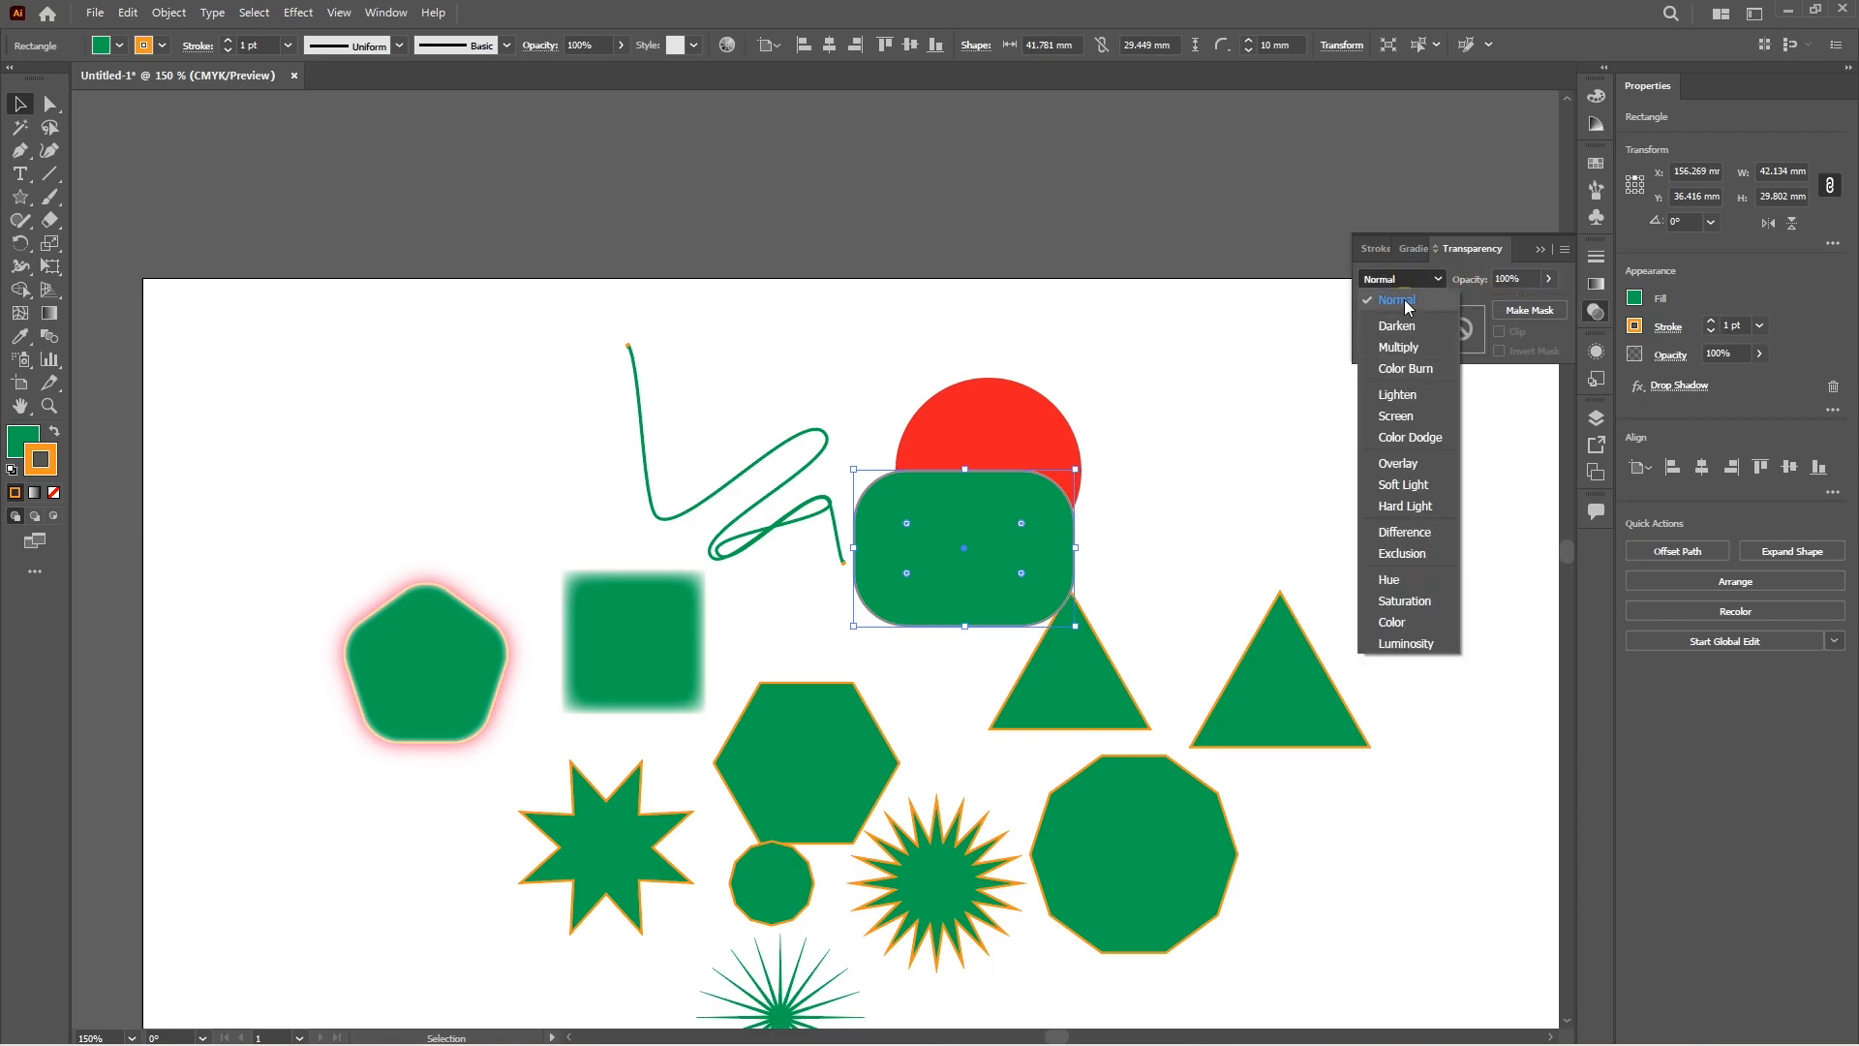
{"action": "left_click", "coordinate": [1398, 347]}
{"action": "left_click", "coordinate": [1259, 402]}
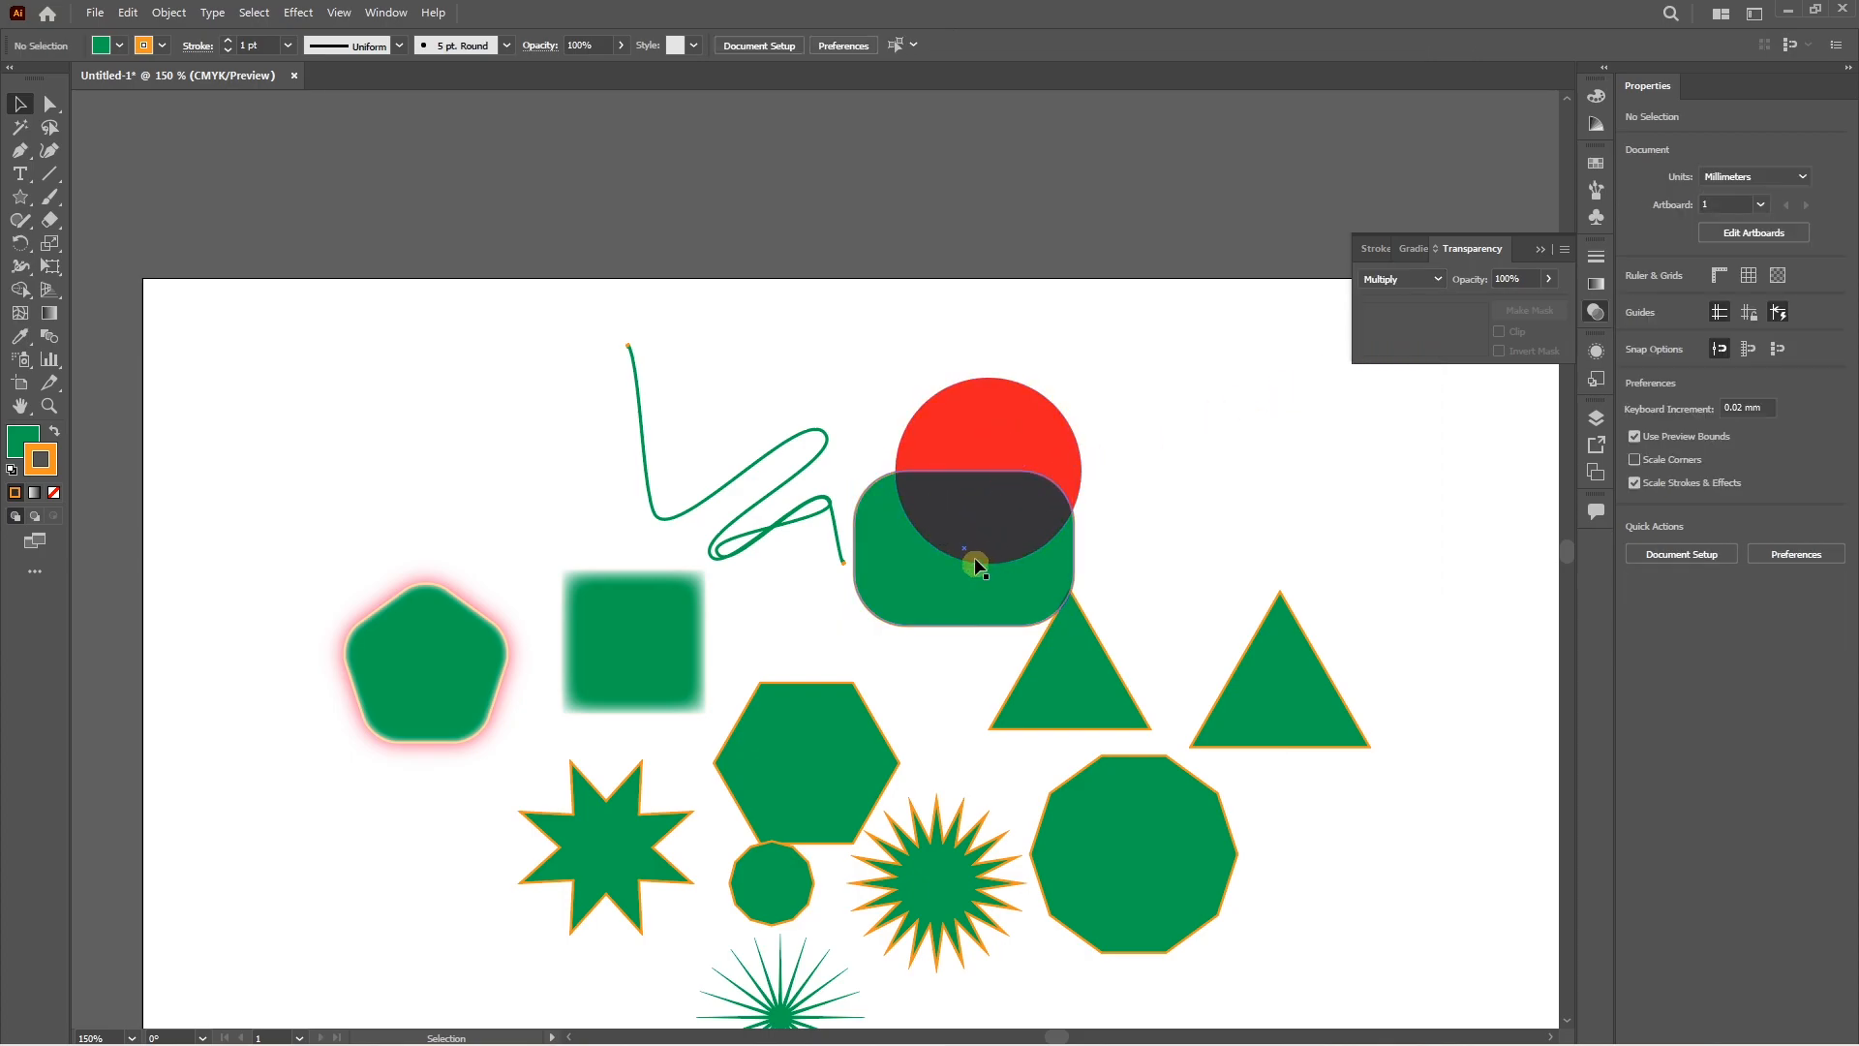
Move the rounded rectangle off the red circle to above the glowing pentagon and turn its drop shadow back on.
{"action": "key", "text": "shift+F6"}
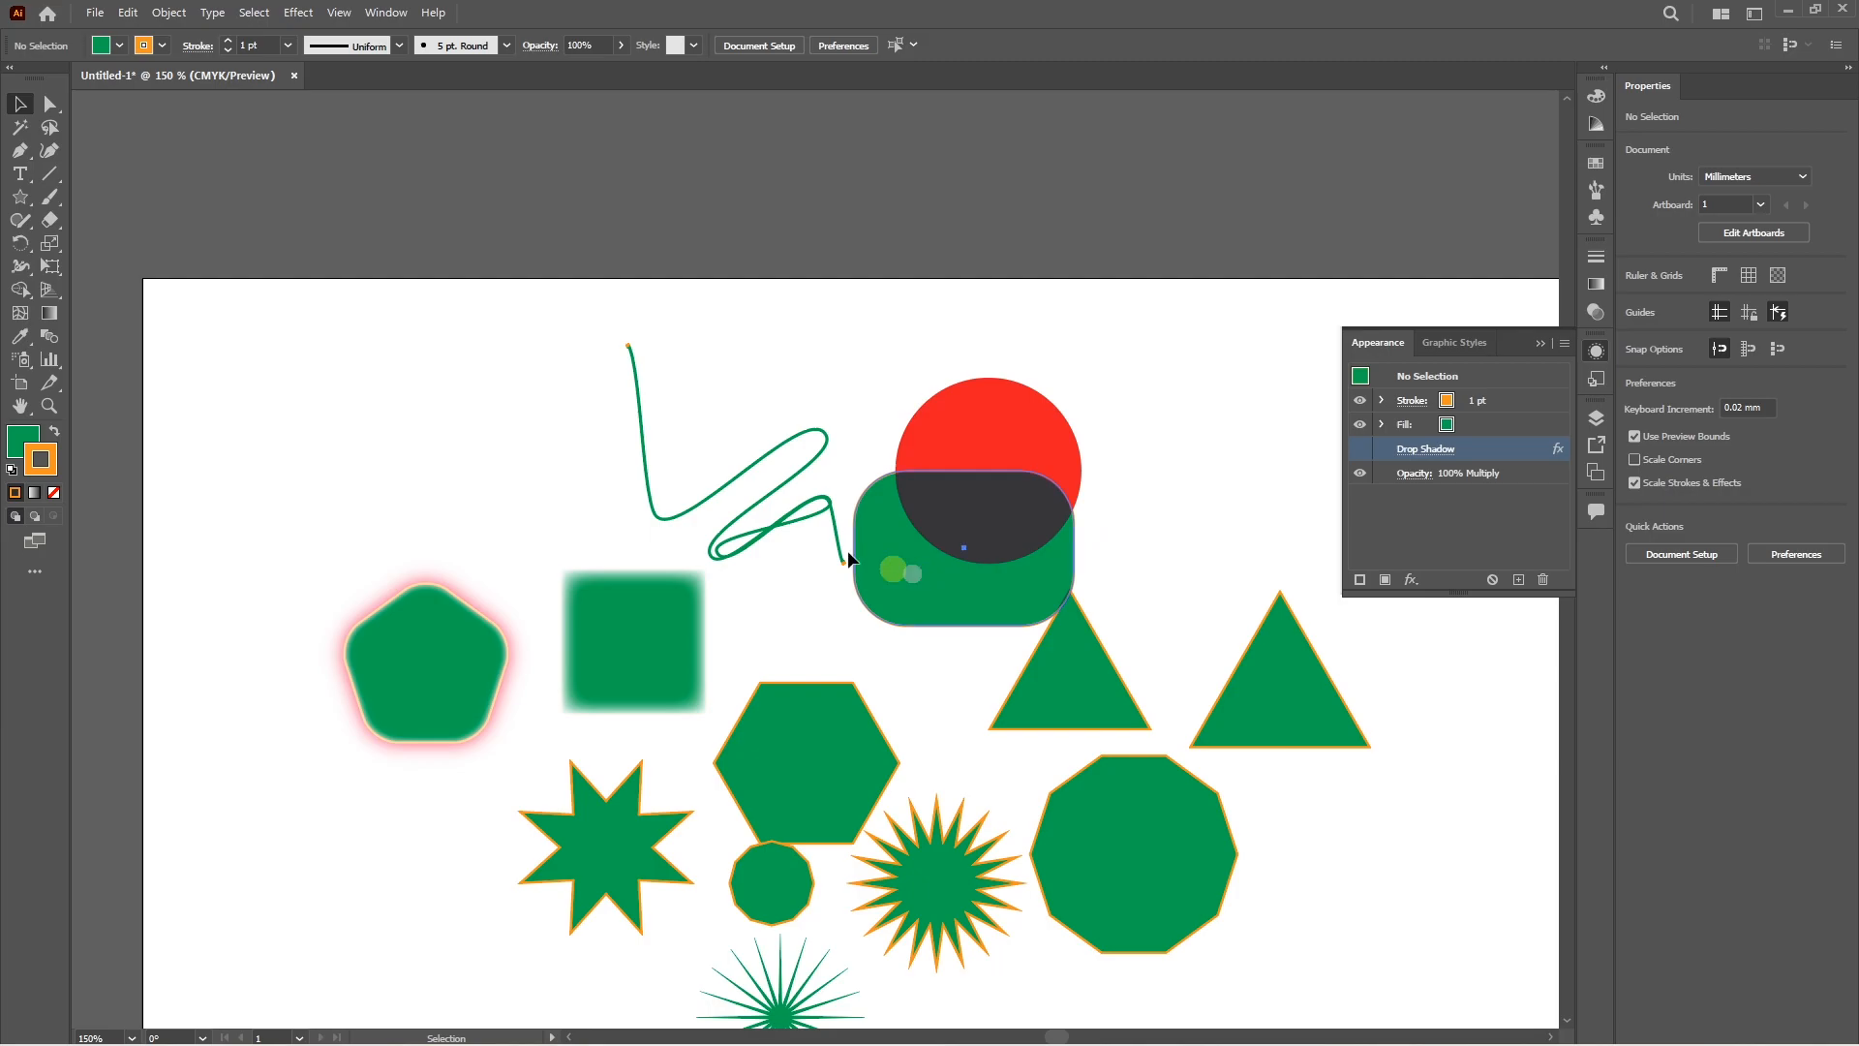
{"action": "left_click_drag", "start_coordinate": [938, 575], "coordinate": [403, 444]}
{"action": "left_click", "coordinate": [1360, 450]}
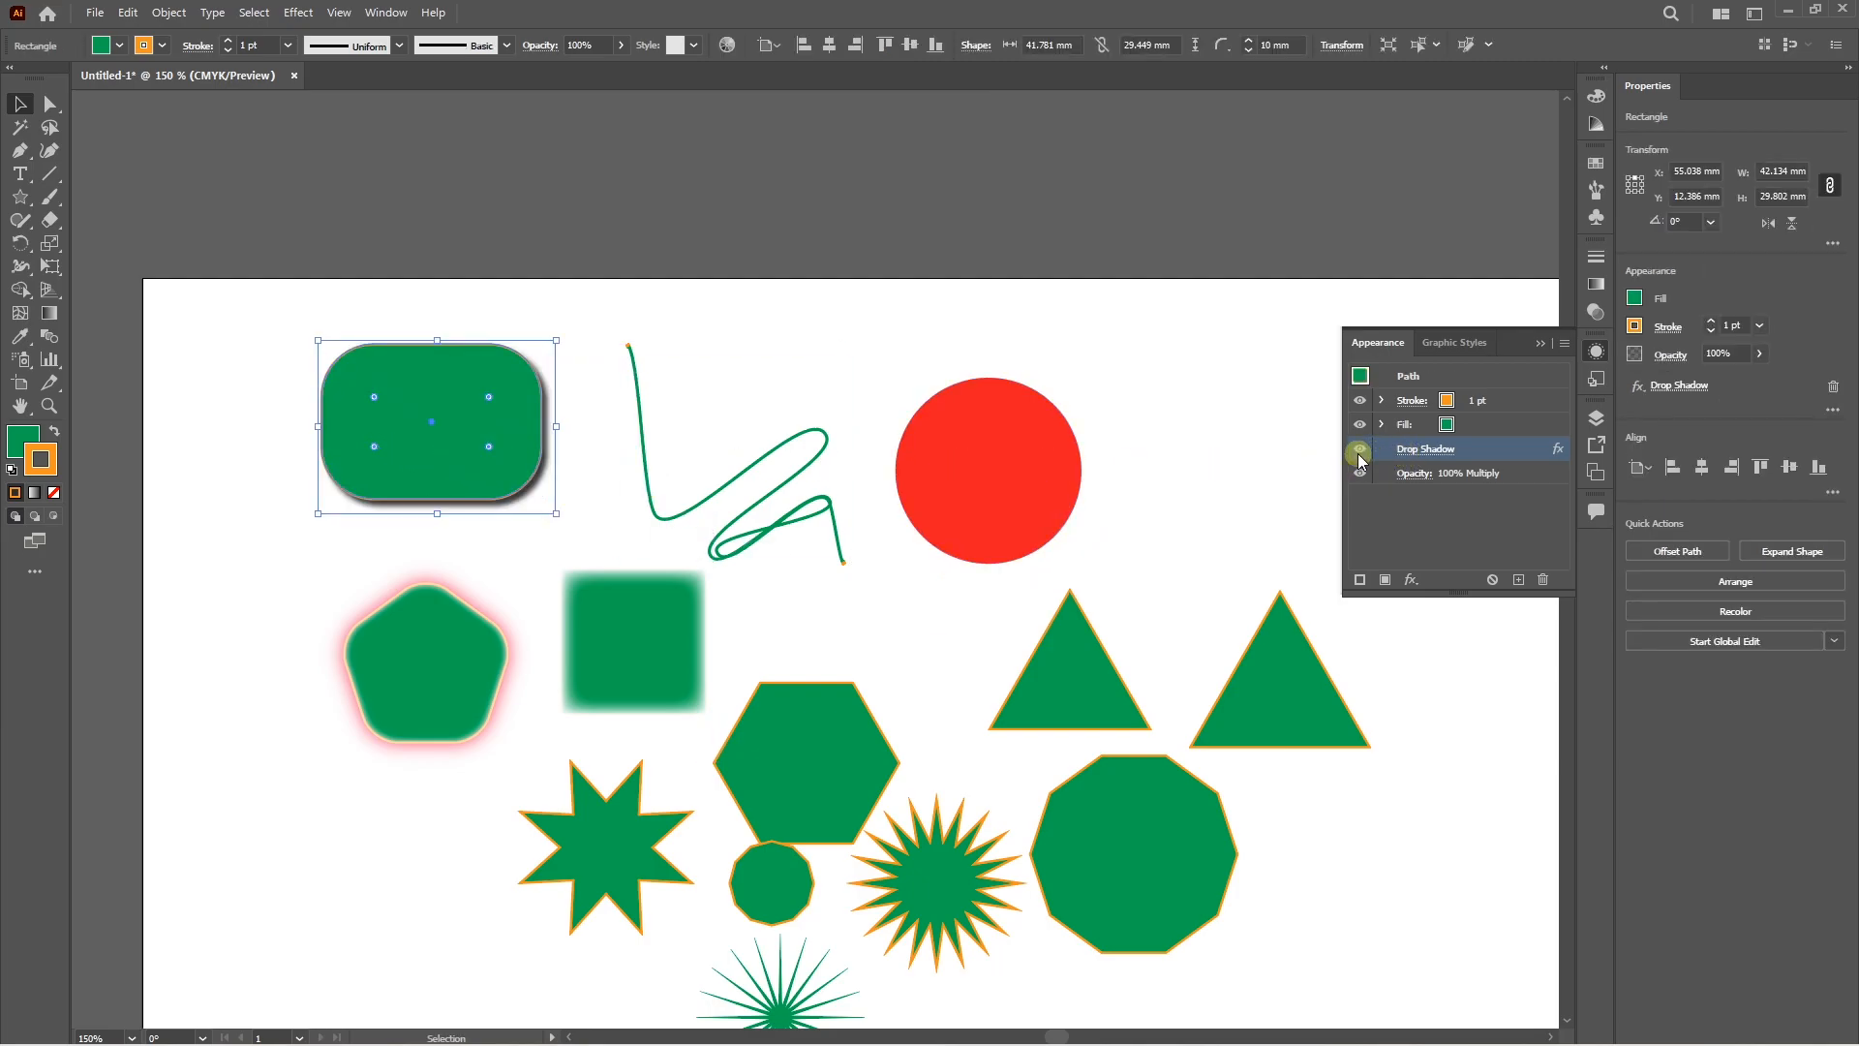
Add a second drop shadow to the rectangle in Multiply mode with 80% opacity, 1 mm X and Y offsets and 0.5 mm blur.
{"action": "left_click", "coordinate": [298, 12]}
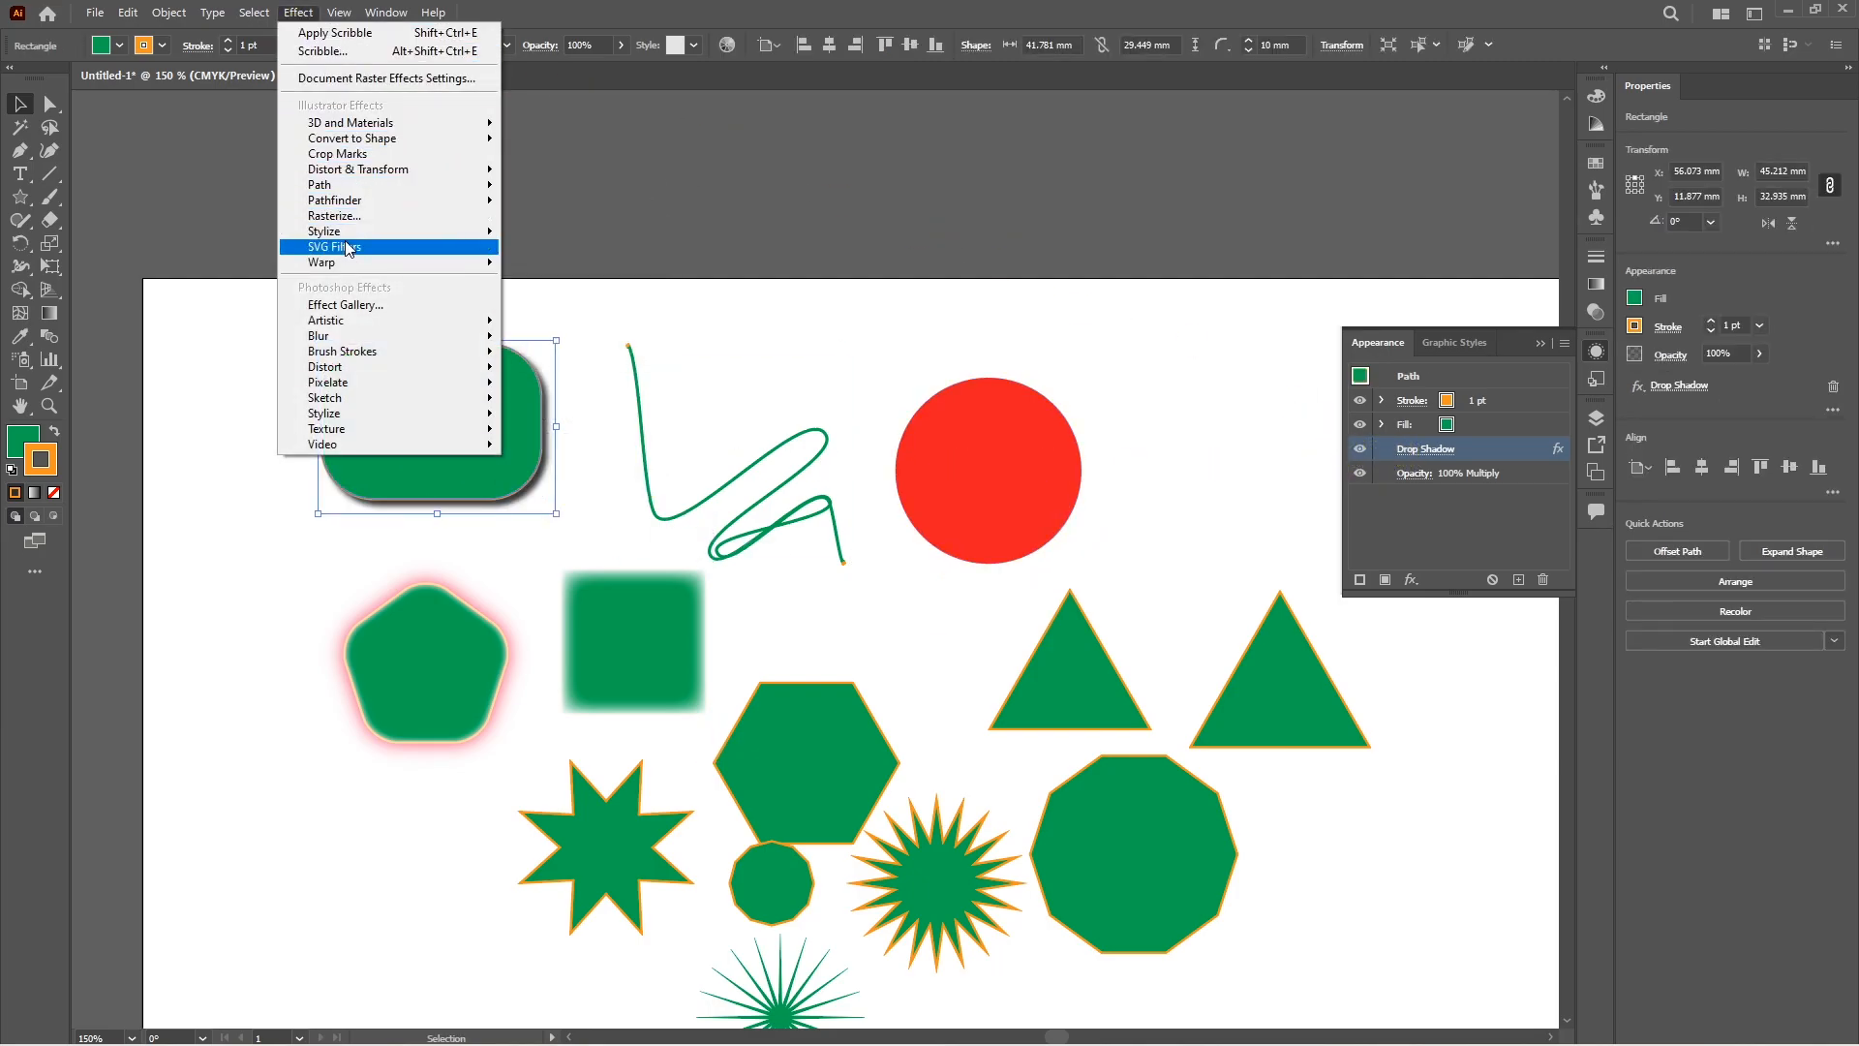
{"action": "left_click", "coordinate": [562, 234]}
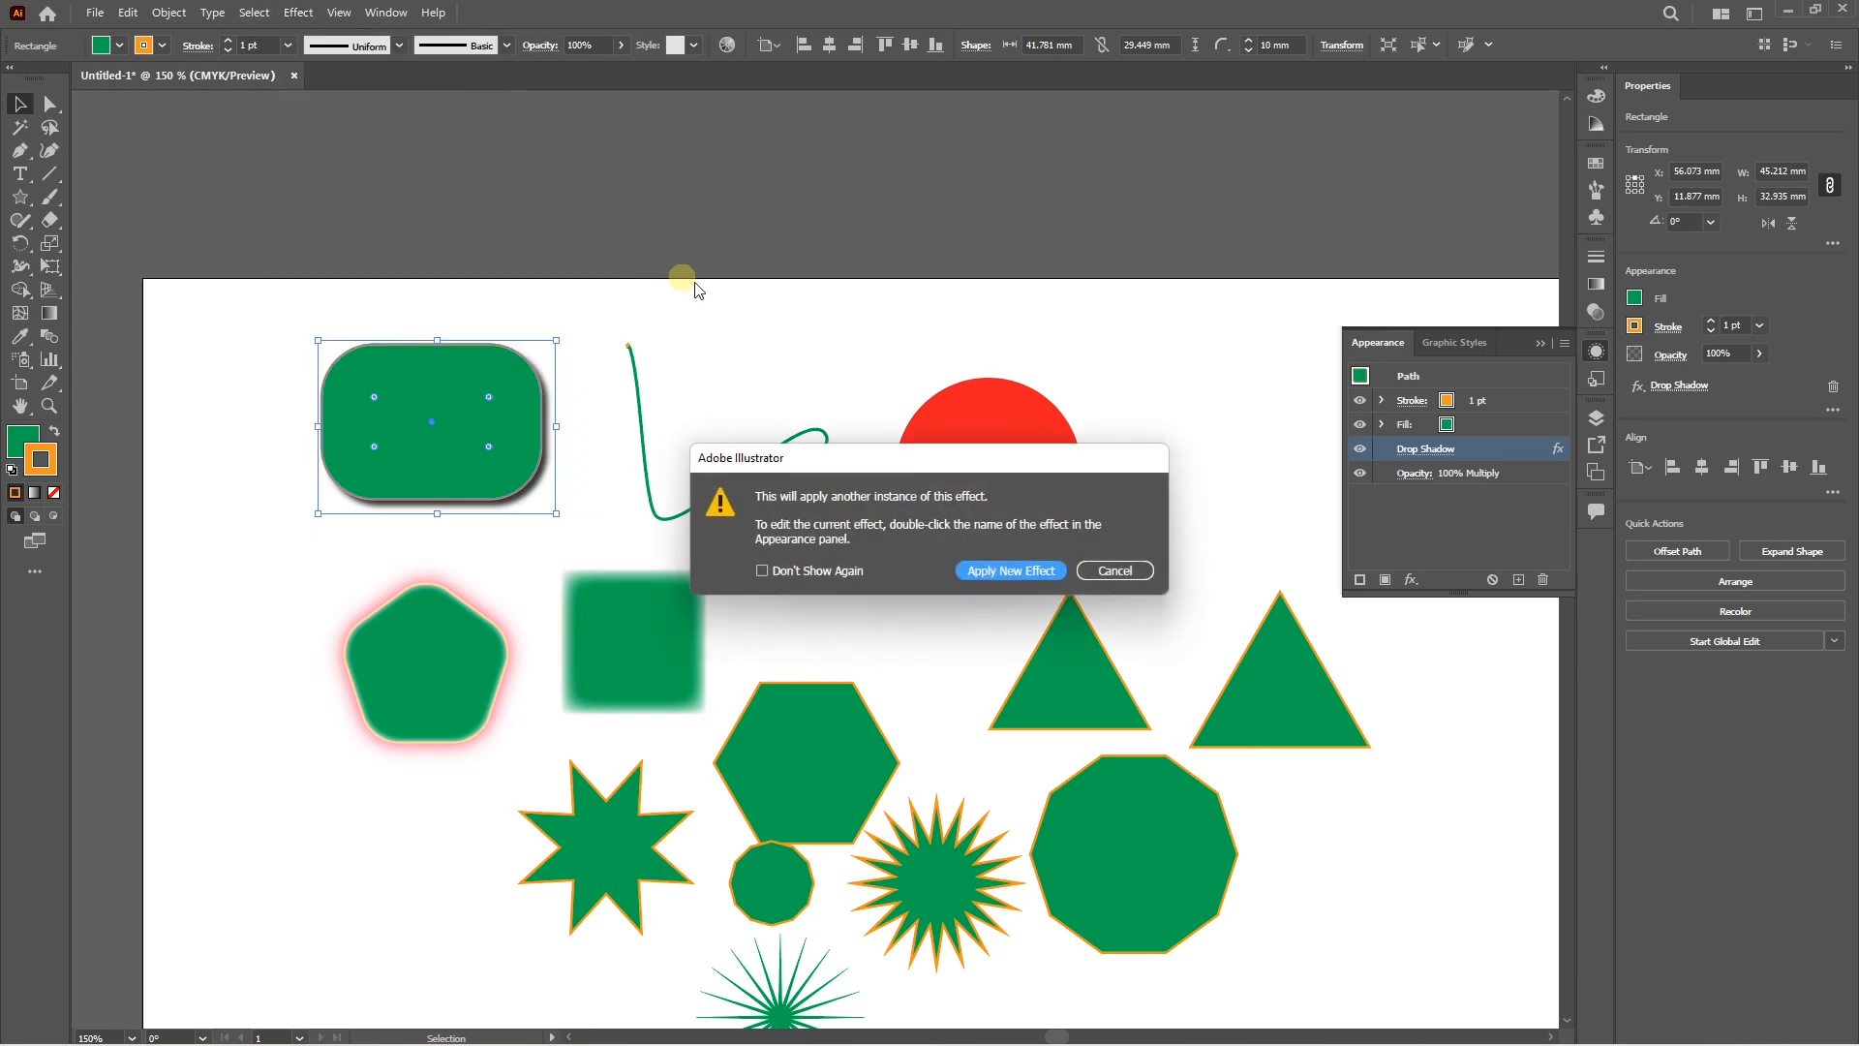
{"action": "left_click", "coordinate": [998, 571]}
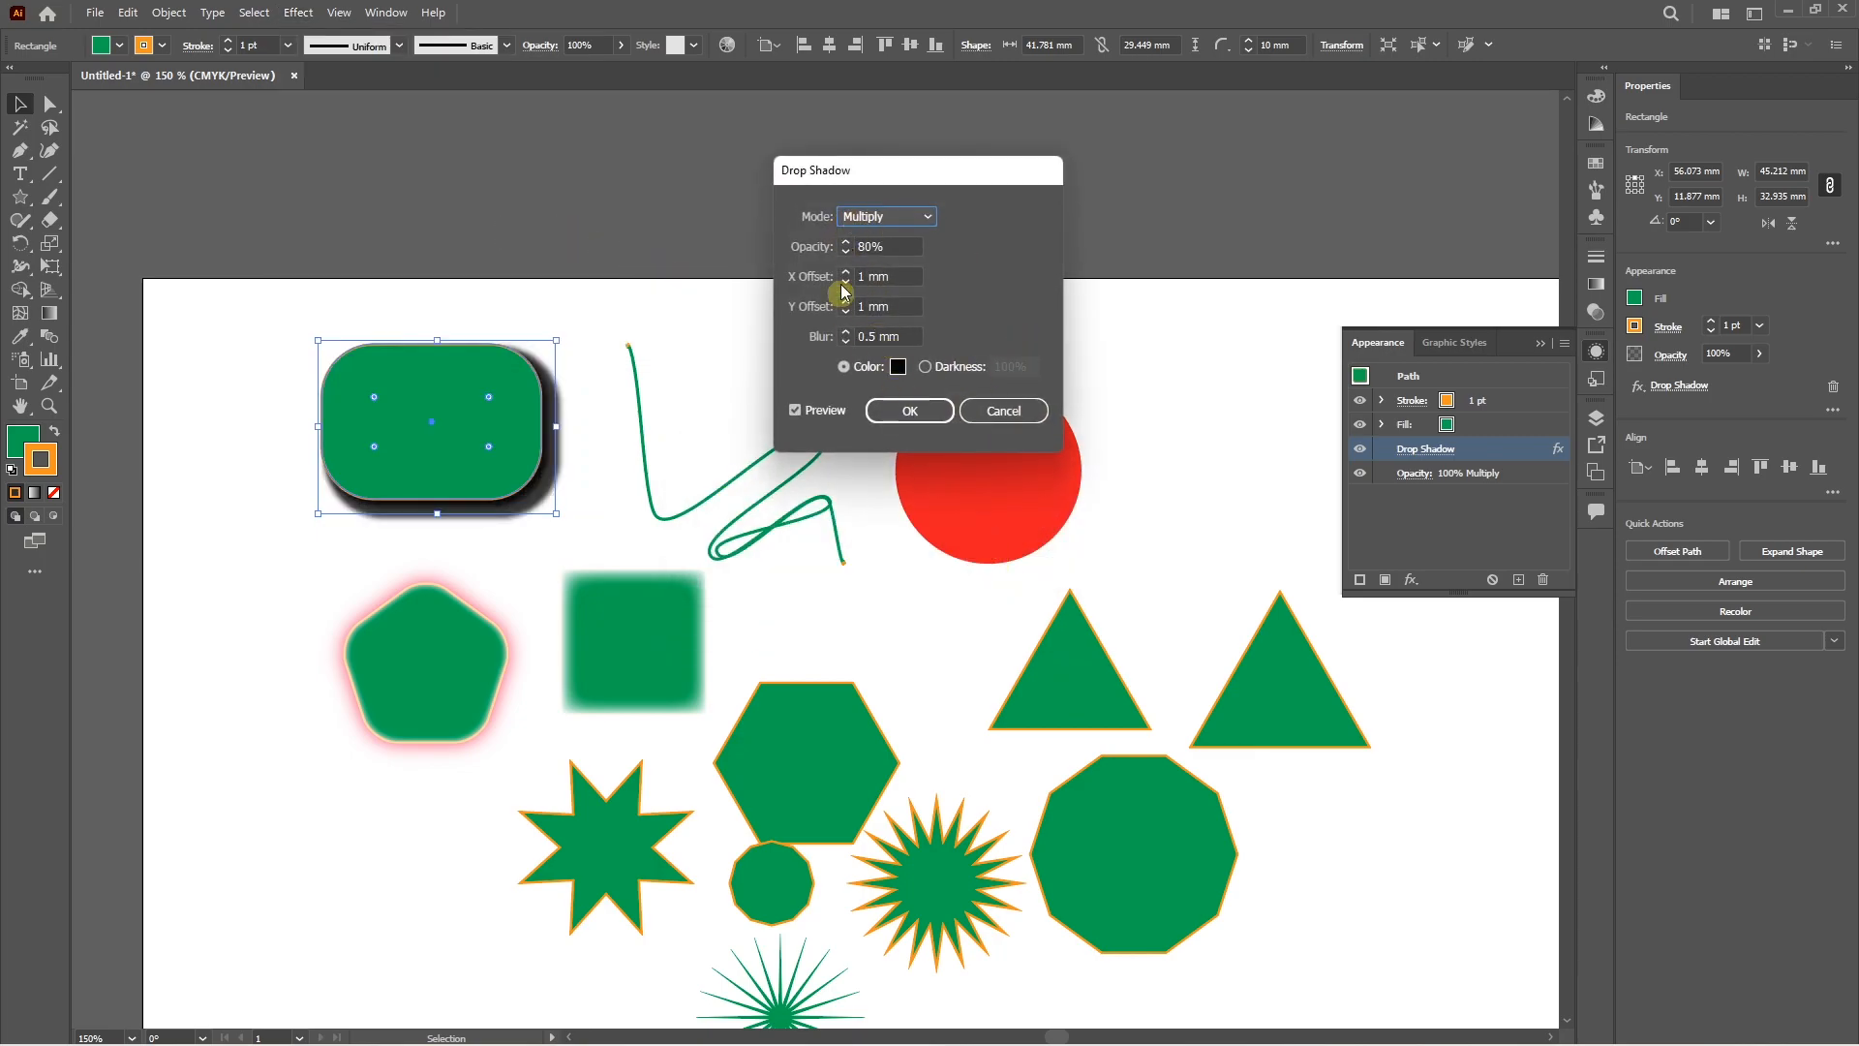
{"action": "left_click", "coordinate": [909, 410]}
{"action": "left_click", "coordinate": [856, 288]}
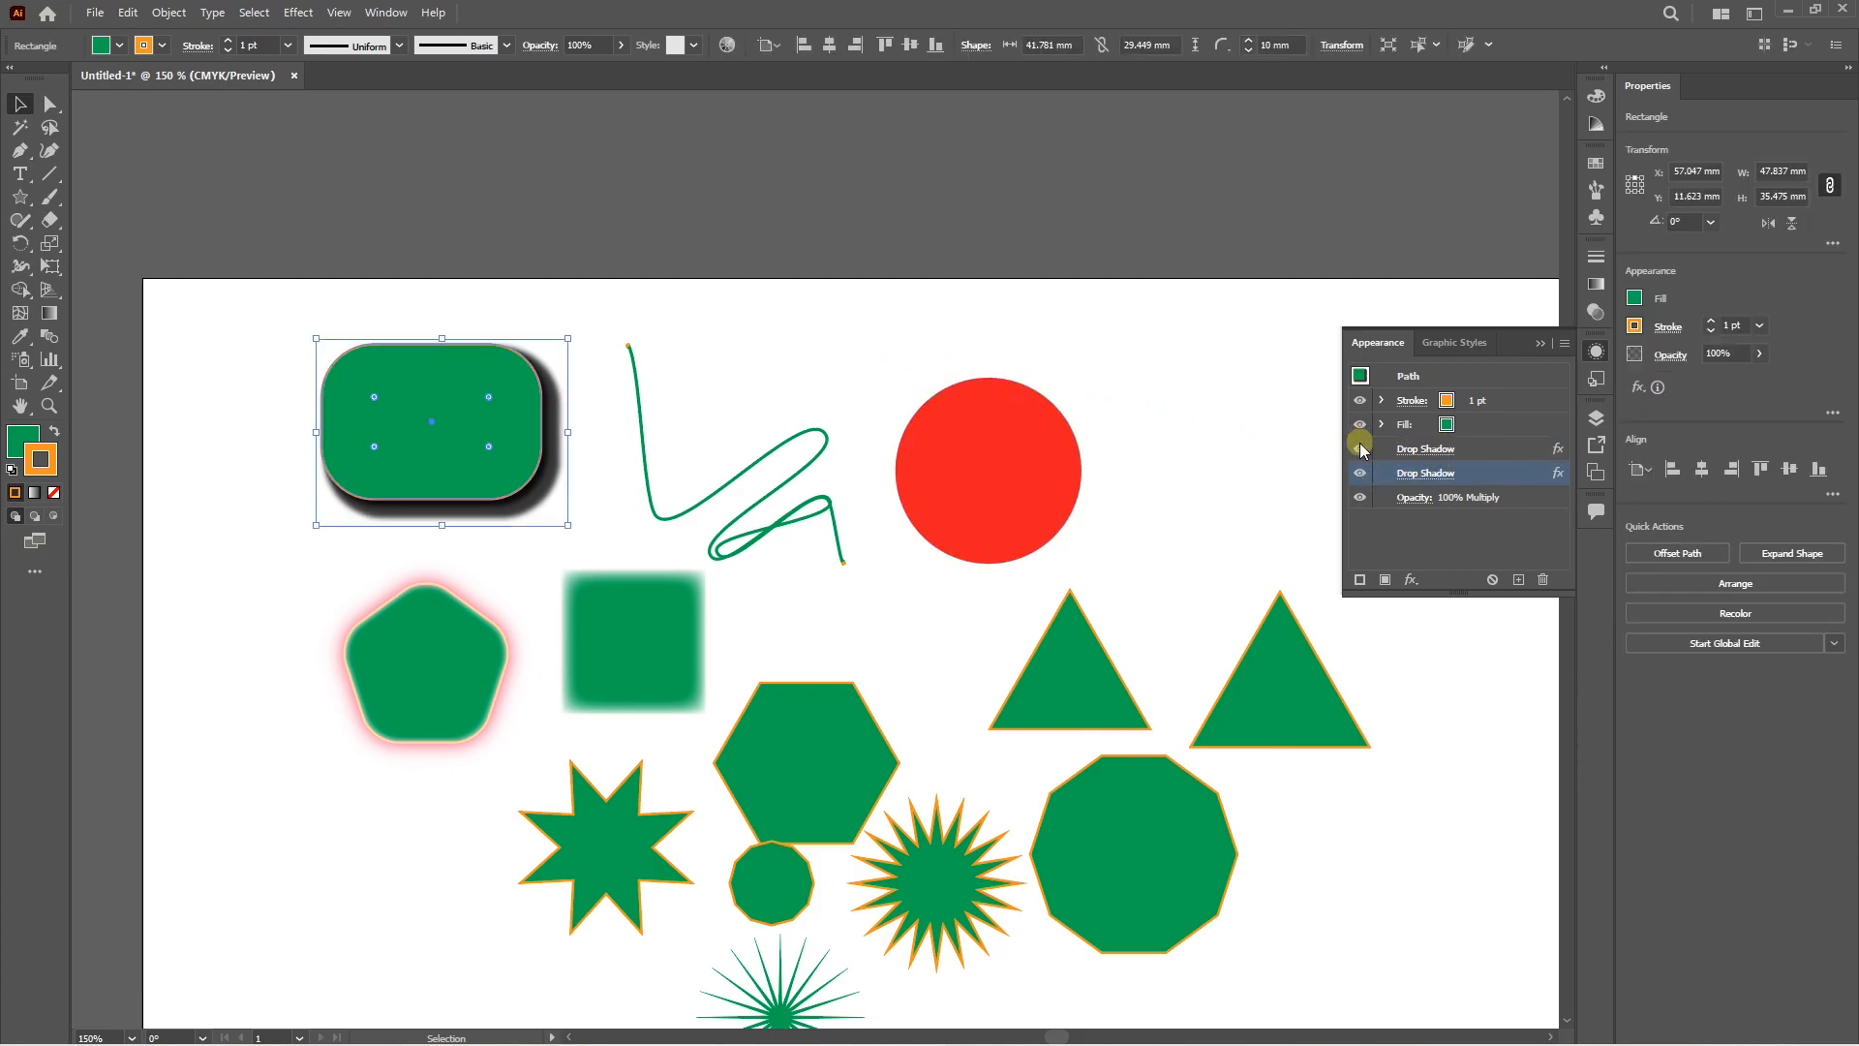
Compare the rectangle's two drop shadows by switching each one's visibility off and back on.
{"action": "left_click", "coordinate": [1361, 448]}
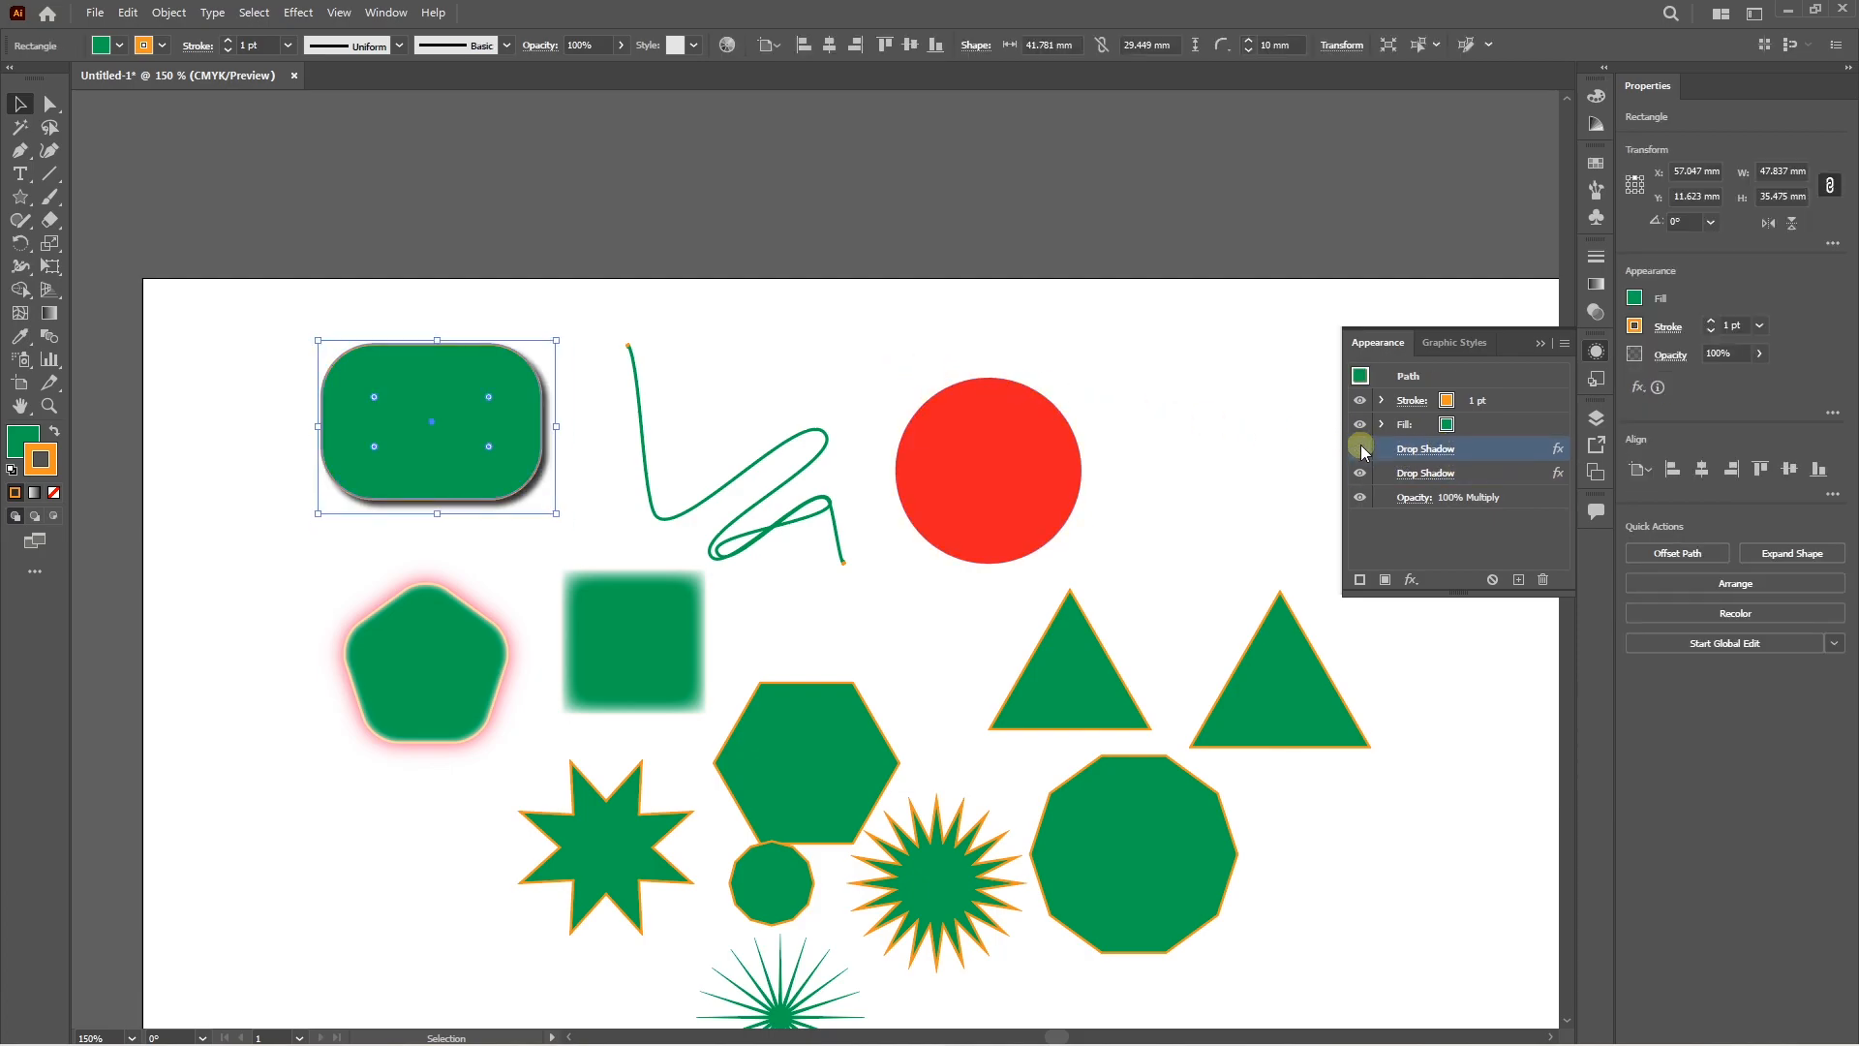
{"action": "left_click", "coordinate": [1360, 472]}
{"action": "left_click", "coordinate": [1361, 448]}
{"action": "left_click", "coordinate": [1361, 473]}
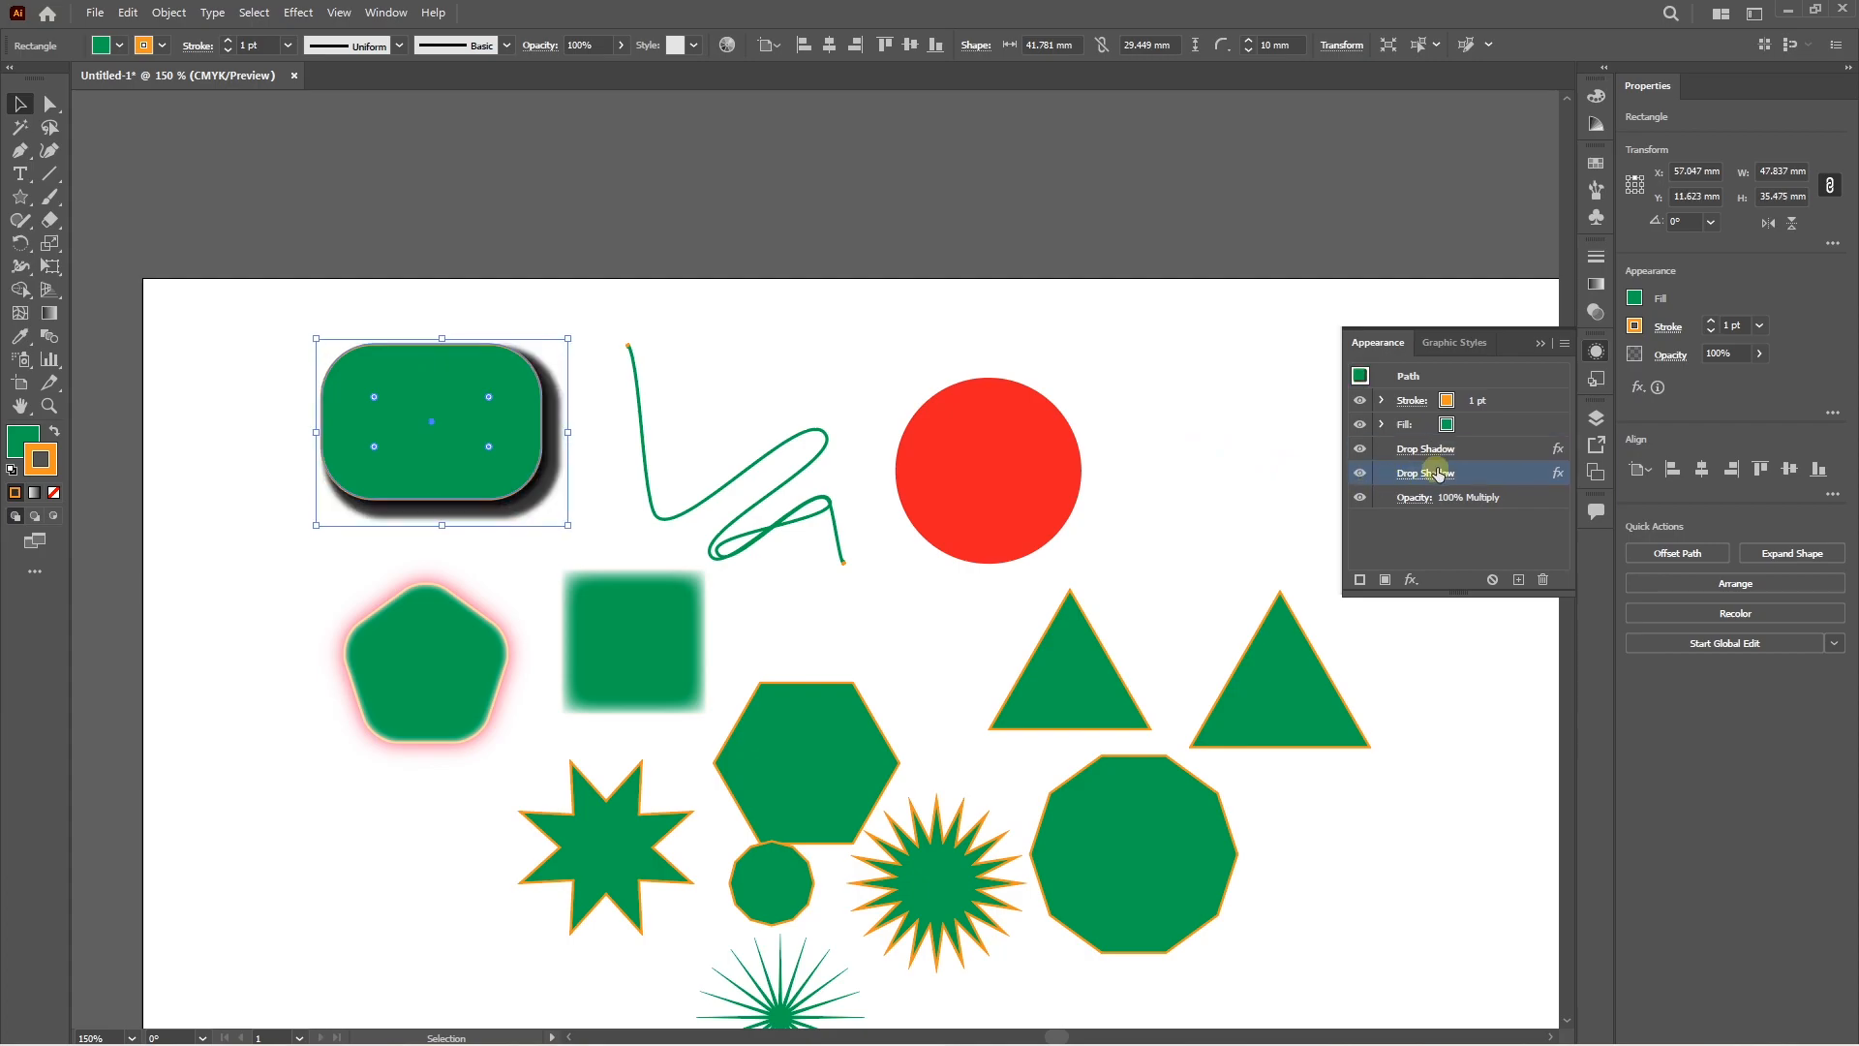
Set the double-shadowed rectangle's stroke weight to 6 pt and deselect it.
{"action": "left_click", "coordinate": [1474, 401]}
{"action": "left_click", "coordinate": [1483, 396]}
{"action": "left_click", "coordinate": [1484, 396]}
{"action": "left_click", "coordinate": [1483, 396]}
{"action": "left_click", "coordinate": [1483, 396]}
{"action": "left_click", "coordinate": [1484, 396]}
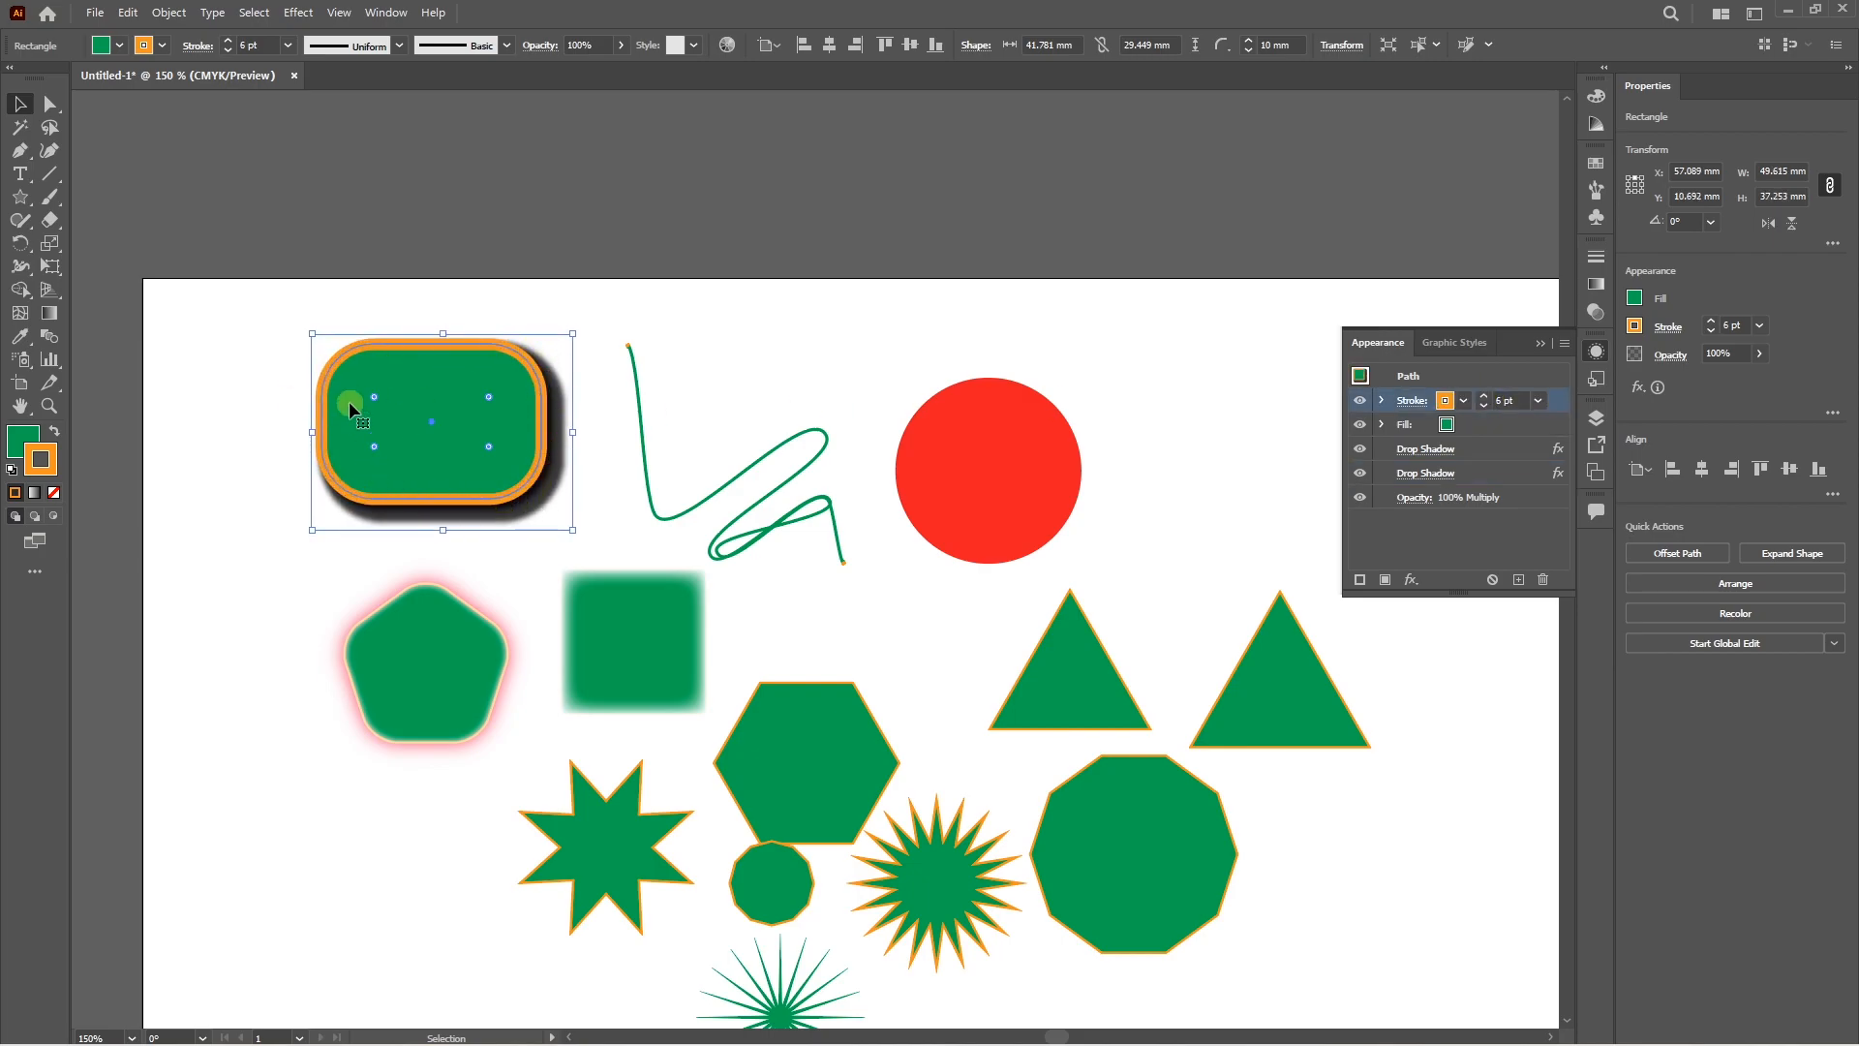
{"action": "key", "text": "ctrl+z"}
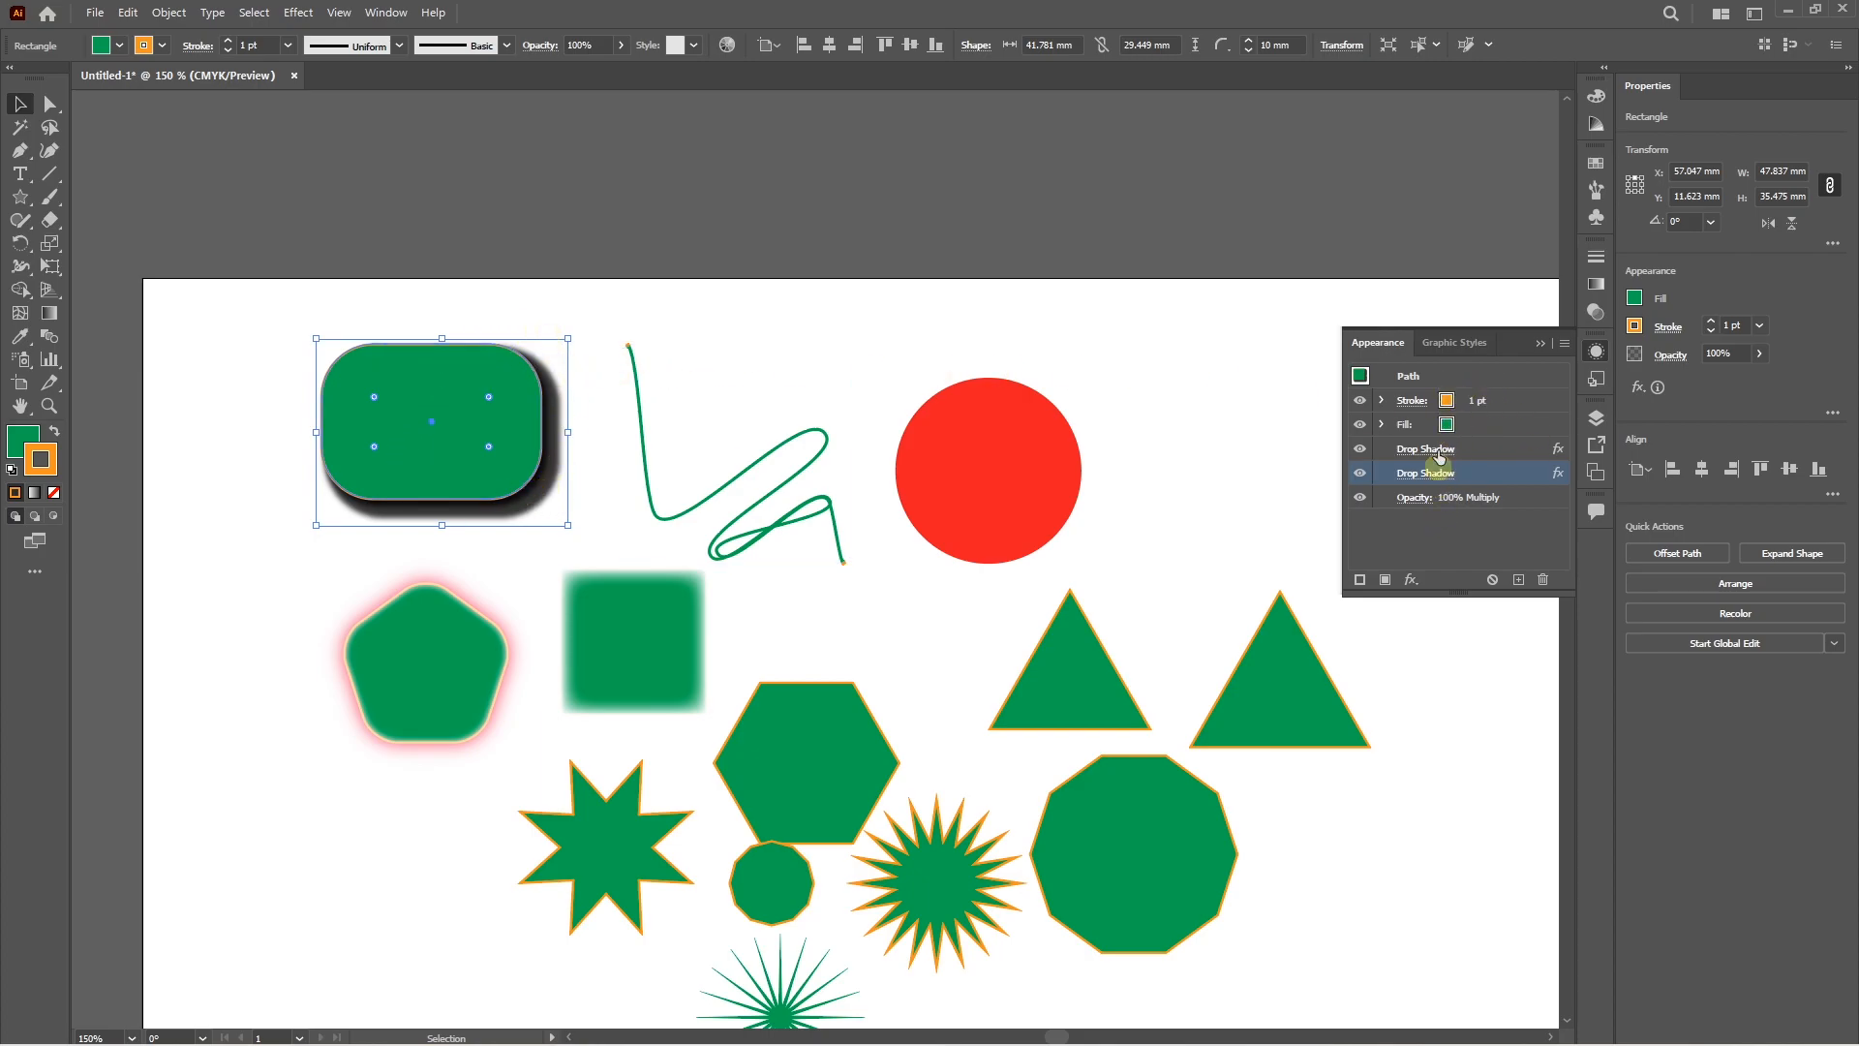
{"action": "left_click", "coordinate": [765, 307]}
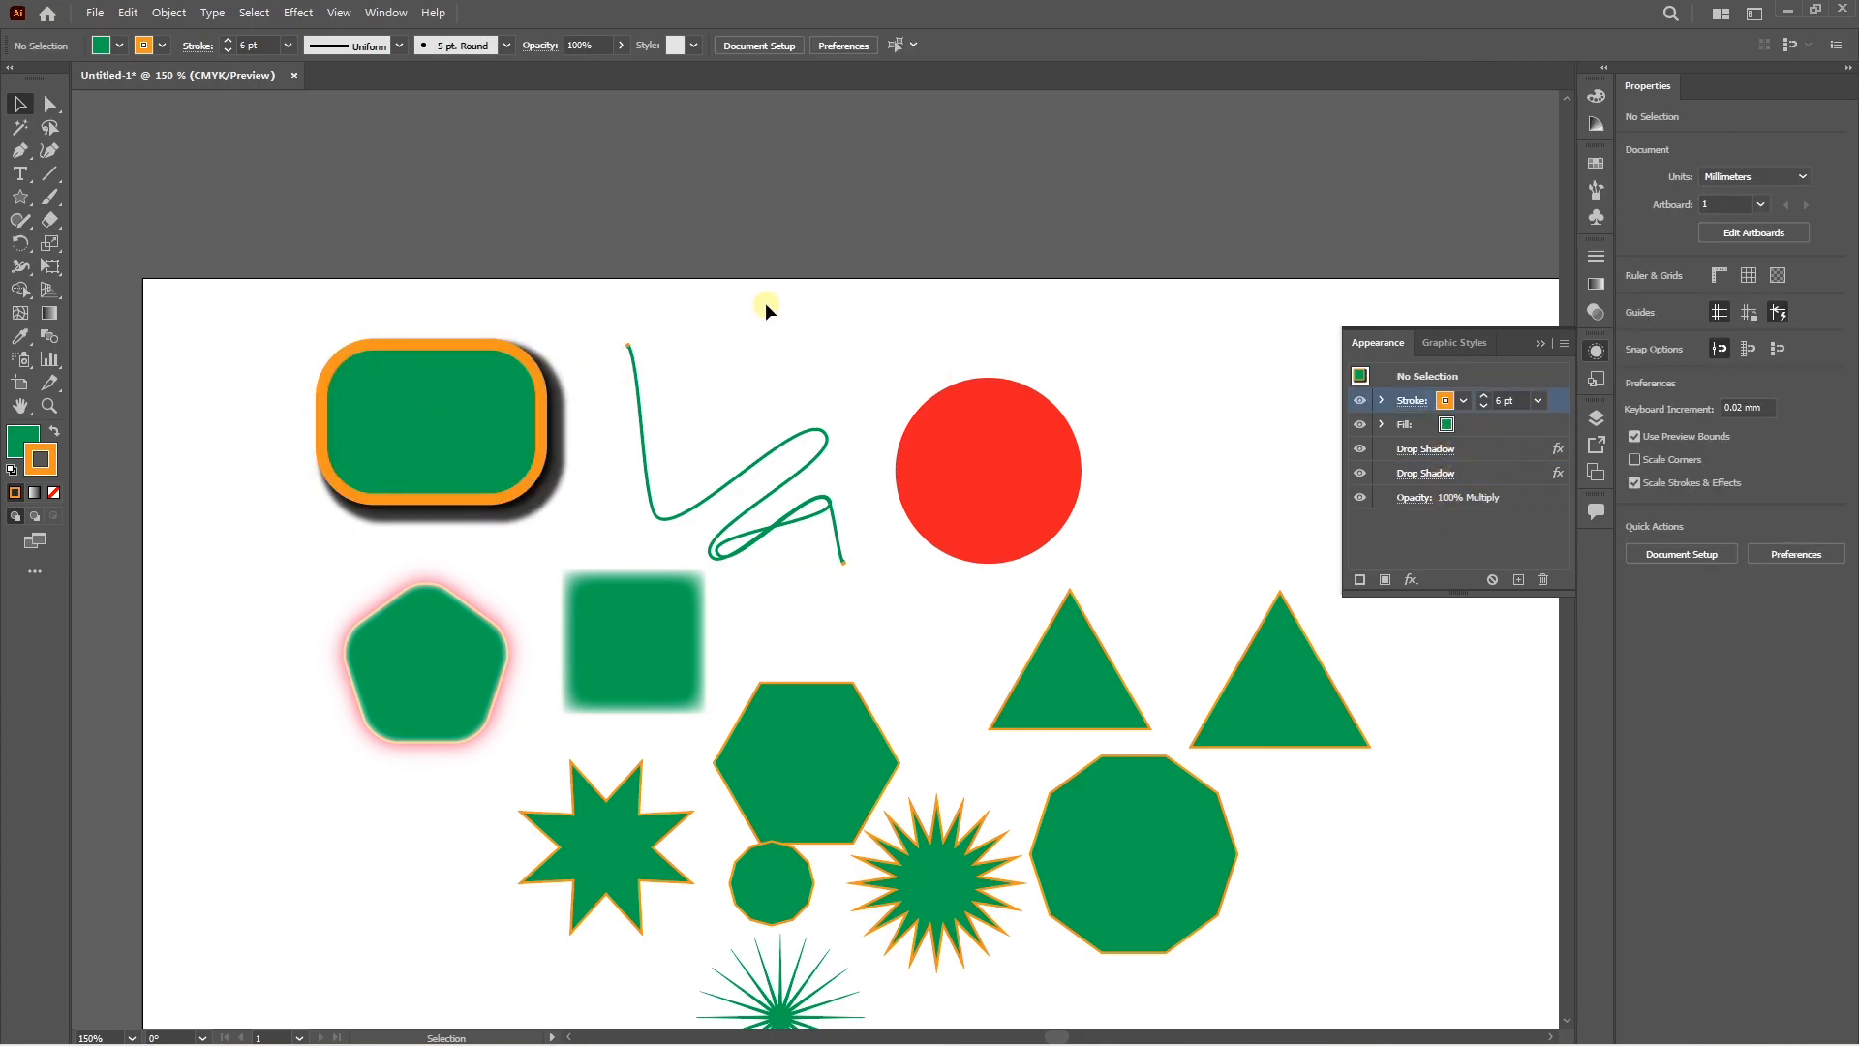